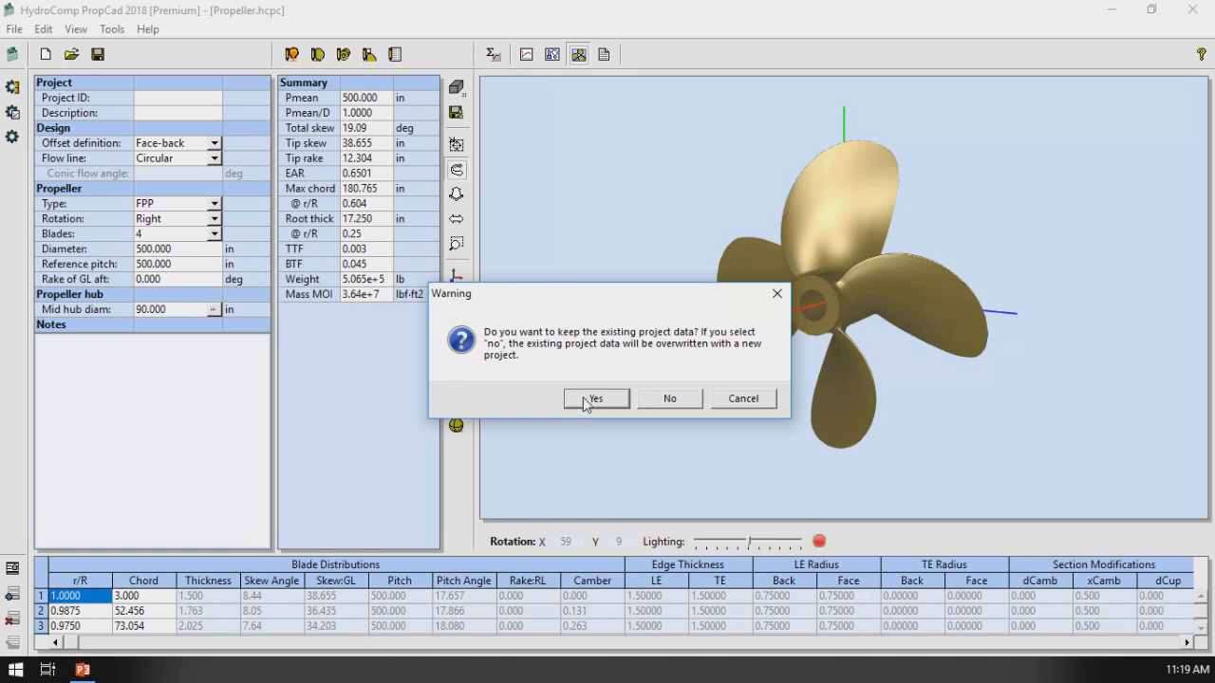
# - Start a new project without keeping the existing project data and open the CAD propeller import window maximized
pyautogui.click(669, 398)
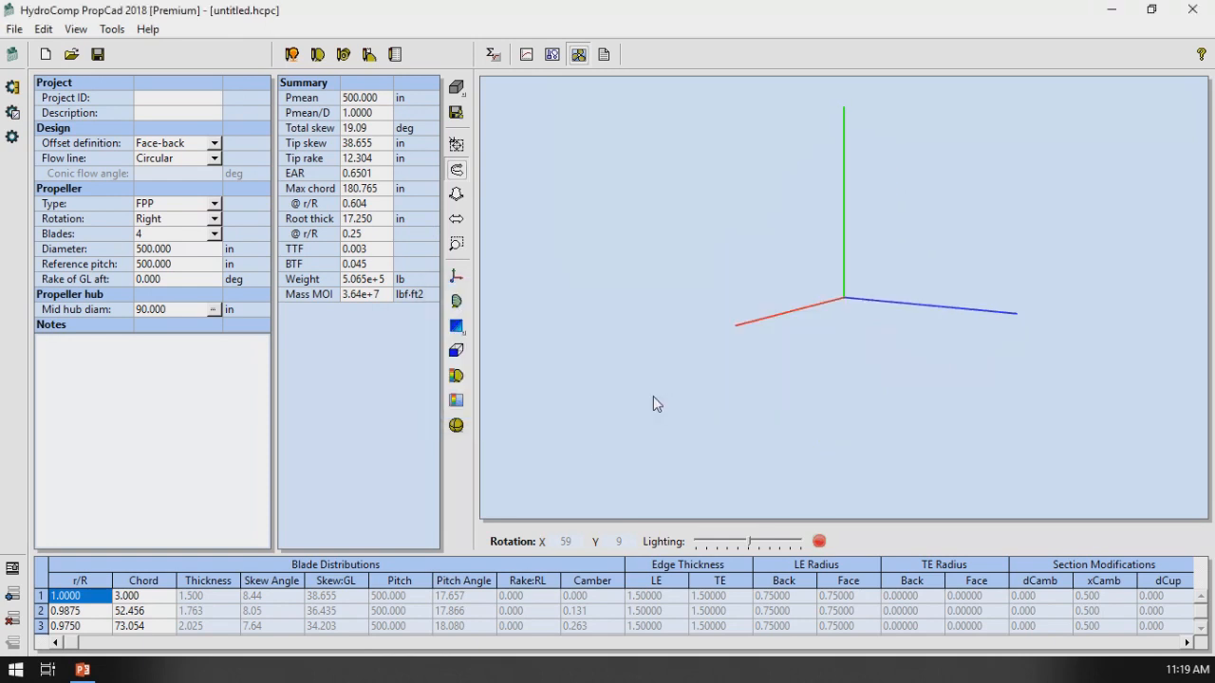
pyautogui.moveTo(377, 107); pyautogui.dragTo(312, 71)
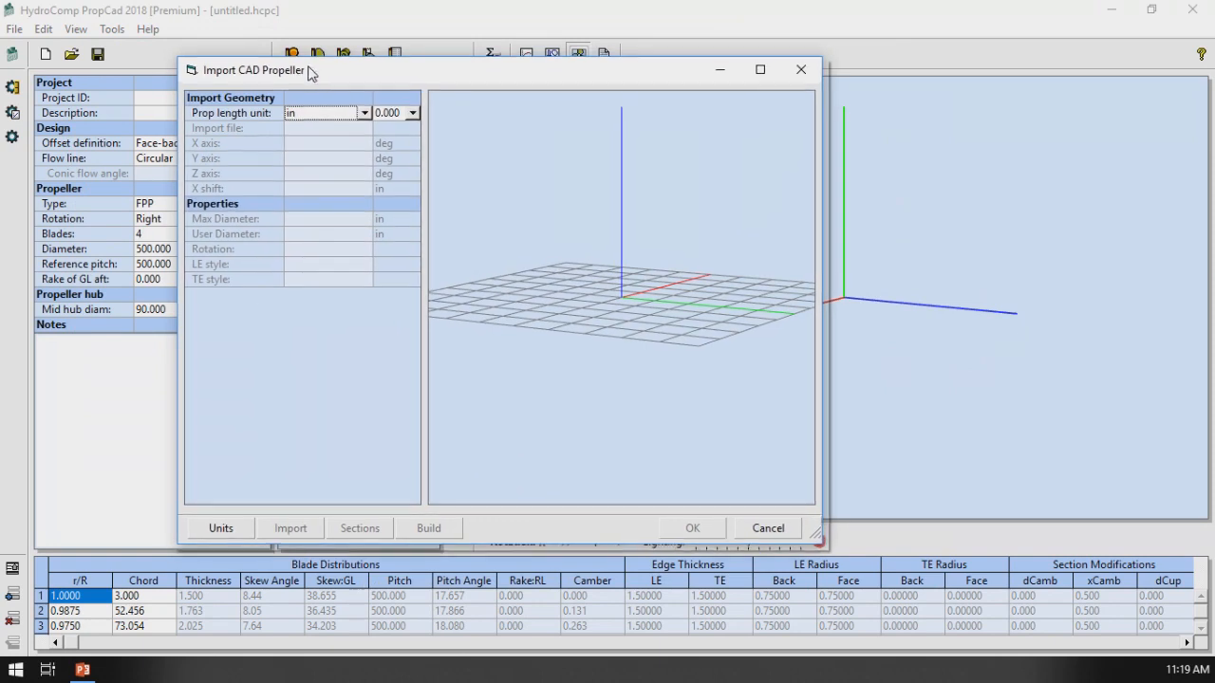
pyautogui.doubleClick(309, 69)
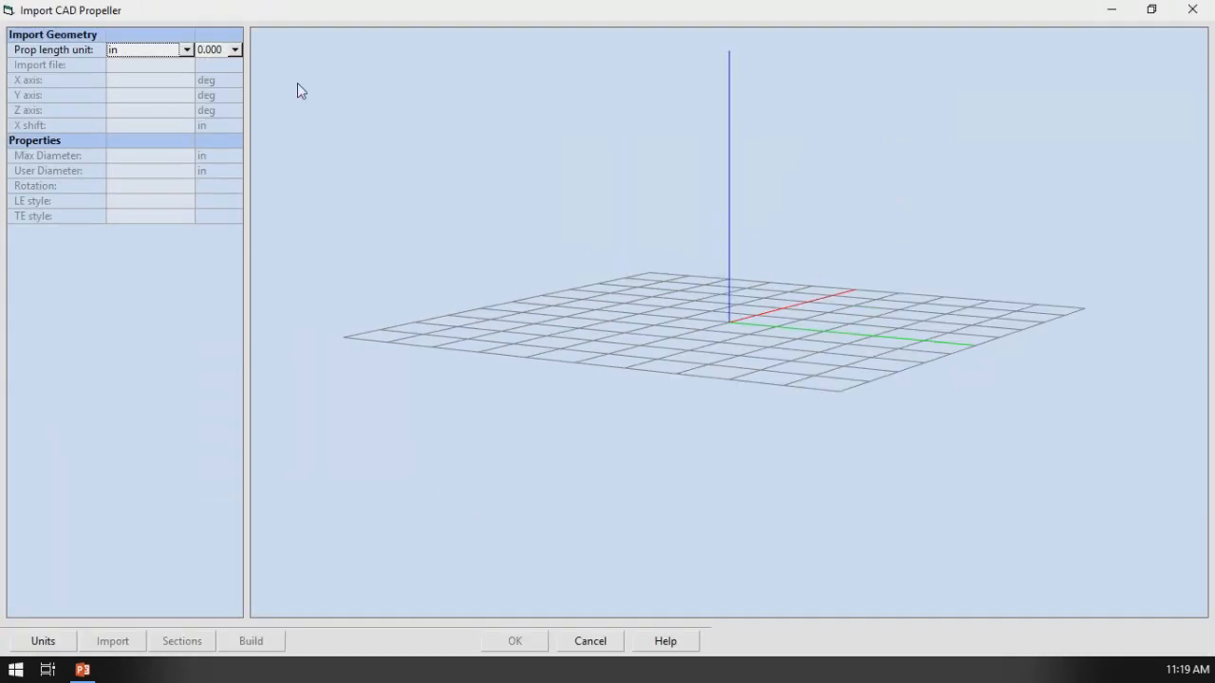
# - Accept the units and formatting settings and choose inches (in) as the propeller length unit
pyautogui.click(45, 642)
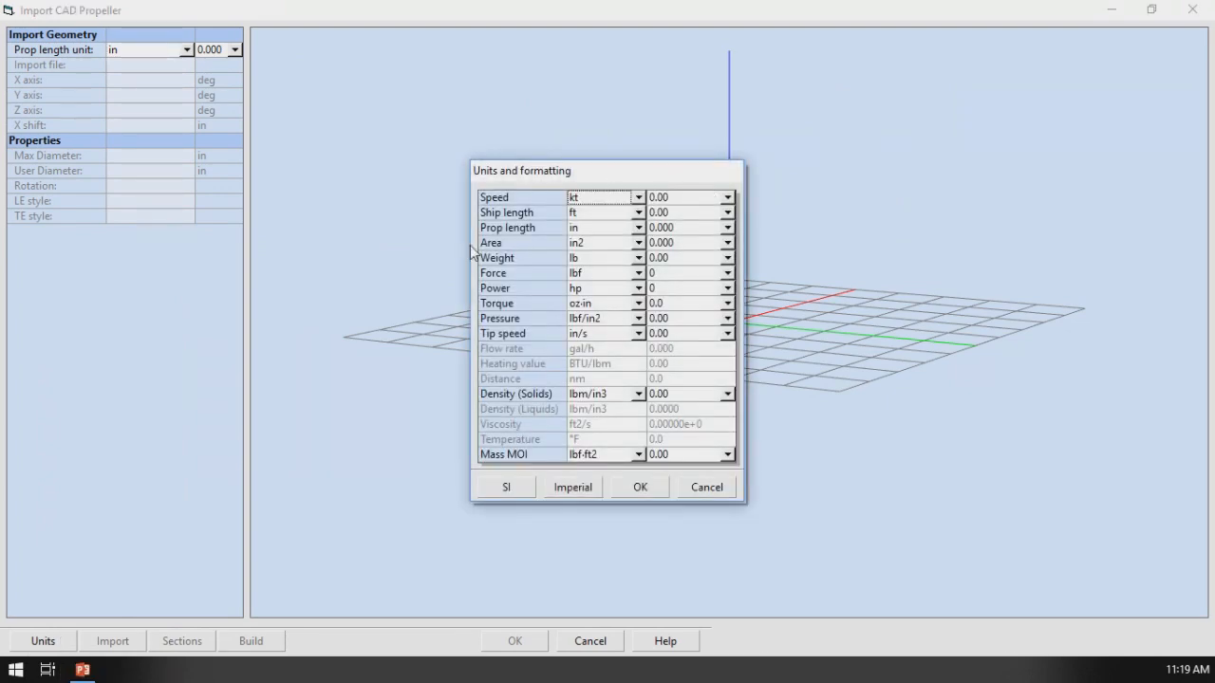
pyautogui.click(642, 487)
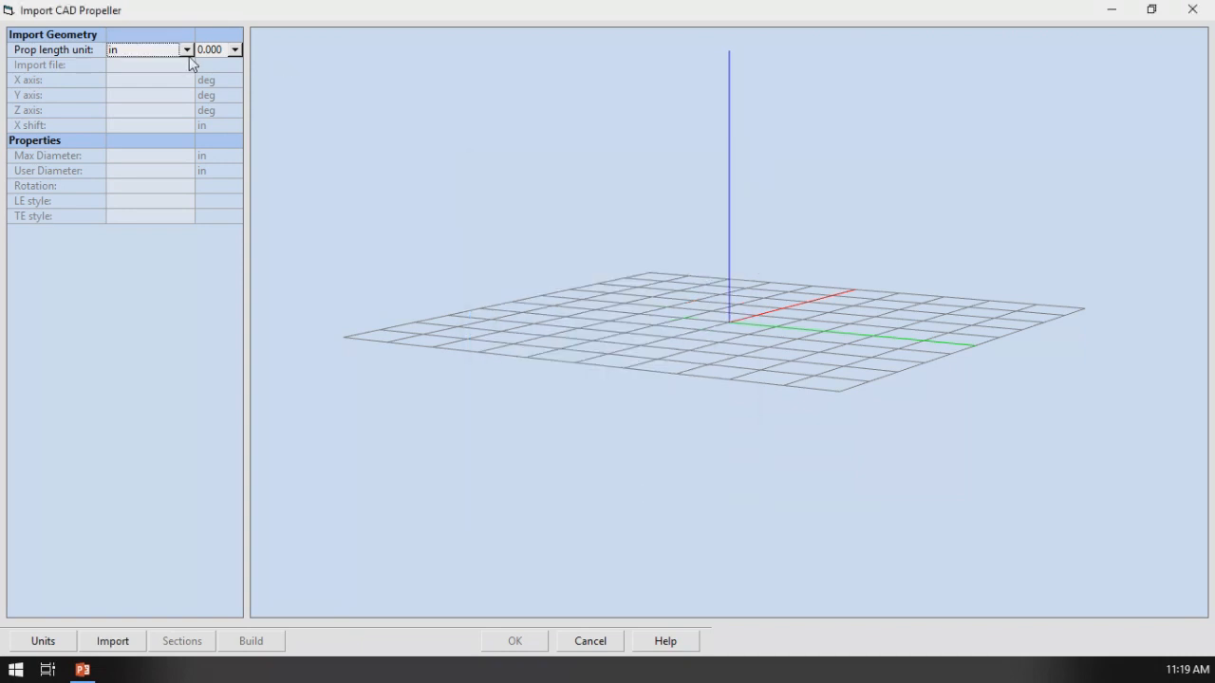
pyautogui.click(188, 51)
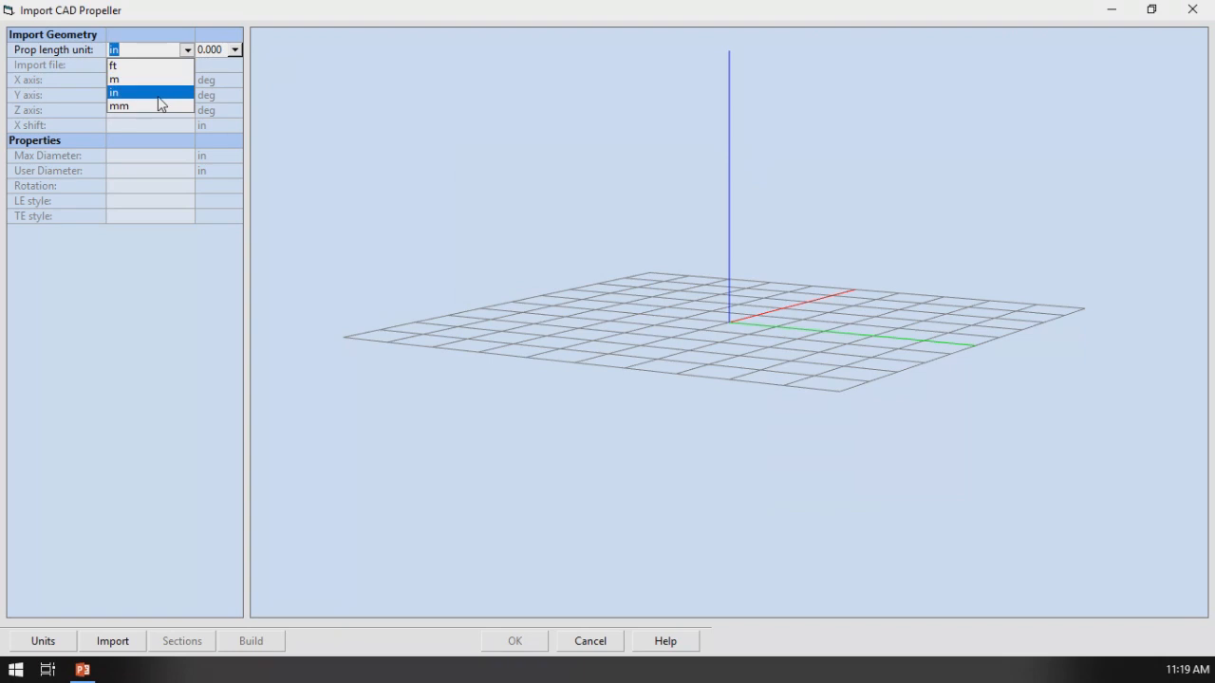
pyautogui.click(160, 93)
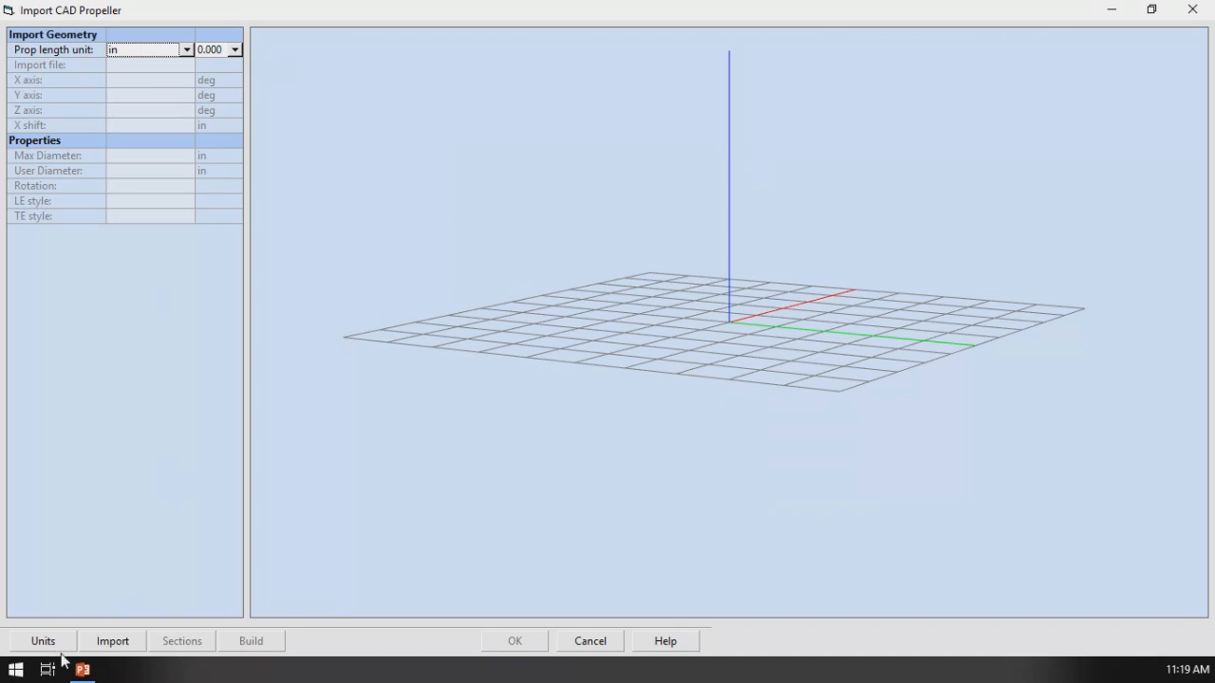
# - Import the propeller geometry from the file PropExample.stl
pyautogui.click(131, 643)
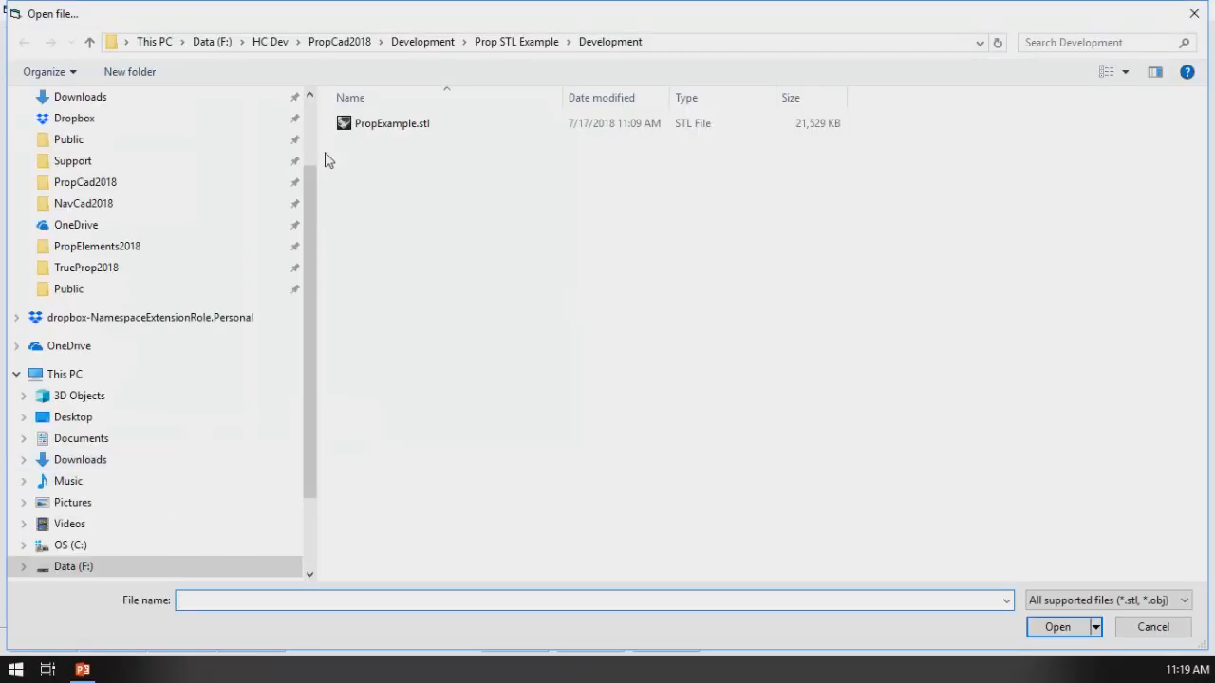
pyautogui.click(386, 130)
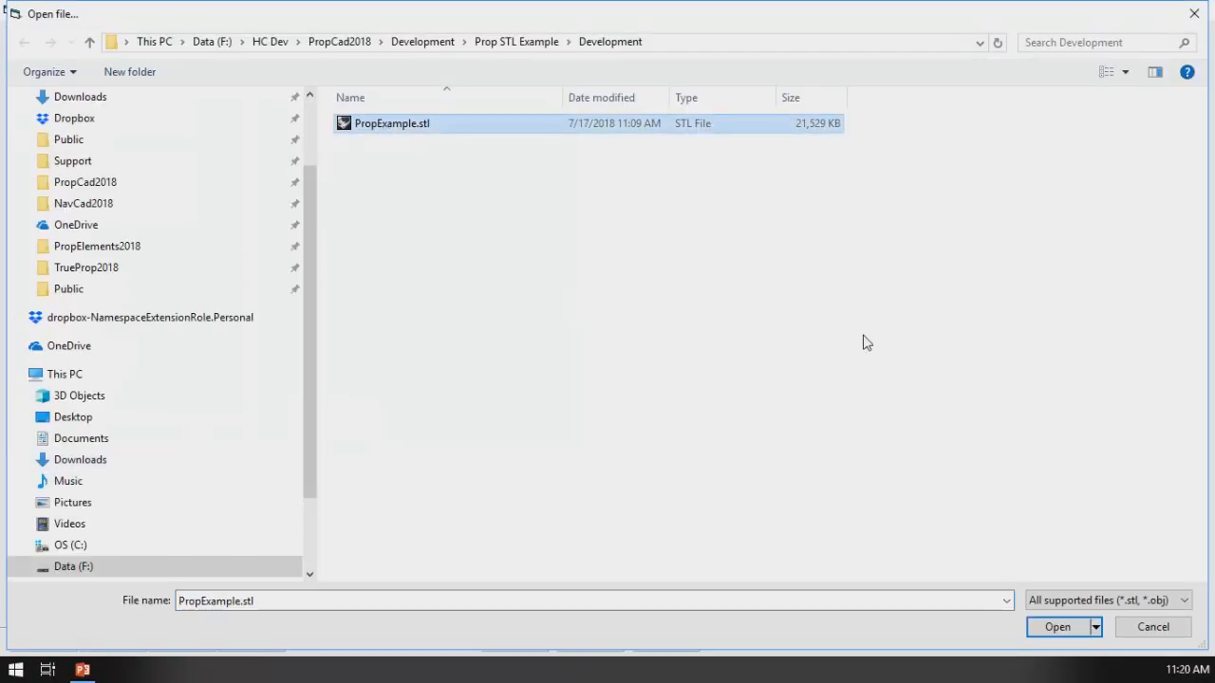
pyautogui.click(1057, 628)
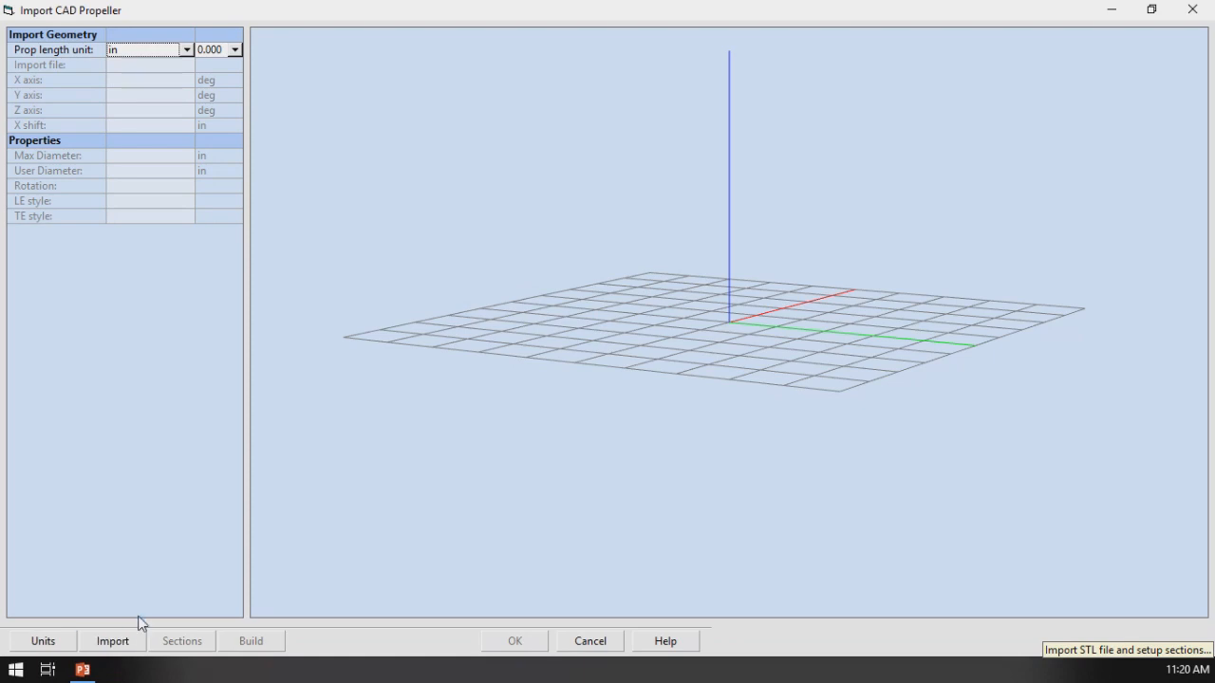
# - Examine the imported mesh's blade, hub and shaft direction from several angles and distances
pyautogui.moveTo(678, 176); pyautogui.dragTo(344, 206)
pyautogui.scroll(6, 393, 198)
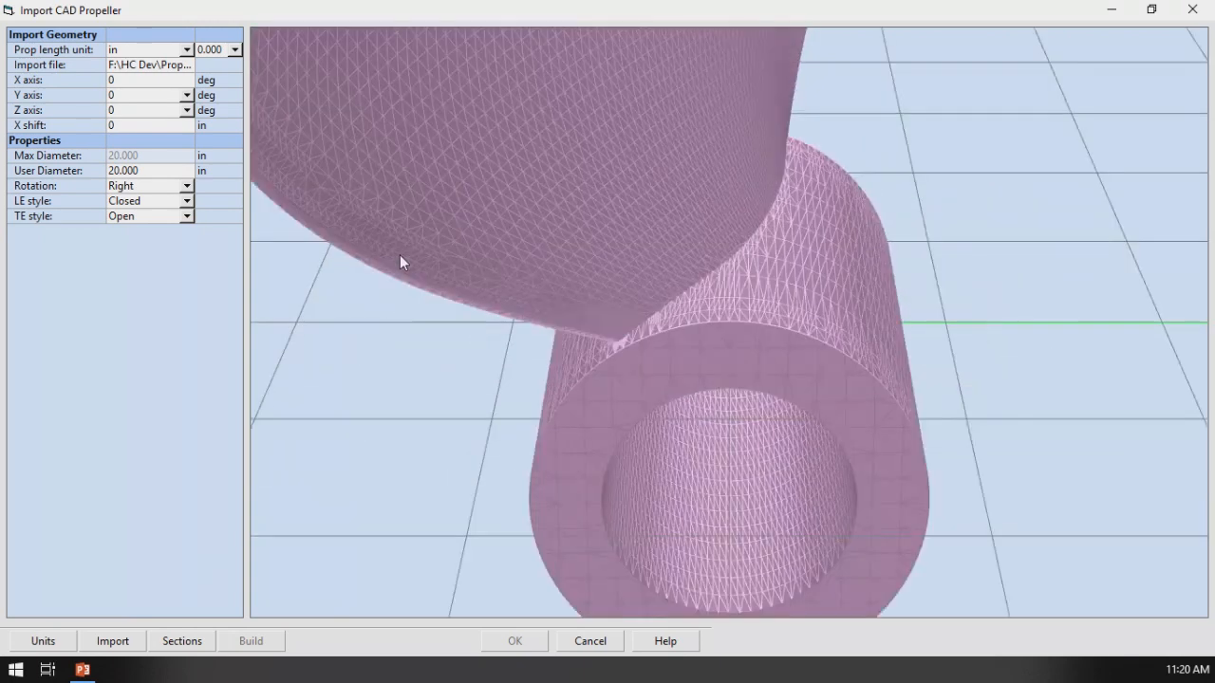
pyautogui.scroll(-8, 406, 243)
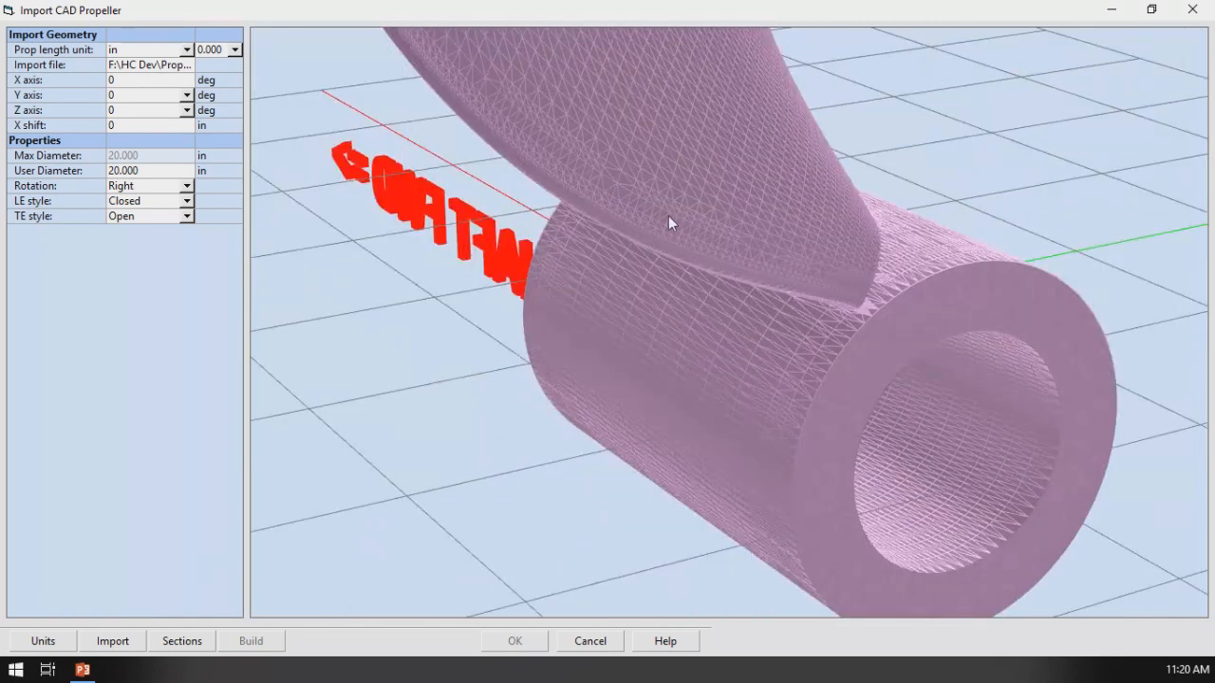
pyautogui.scroll(-3, 637, 266)
pyautogui.moveTo(644, 250); pyautogui.dragTo(540, 228)
pyautogui.scroll(5, 692, 183)
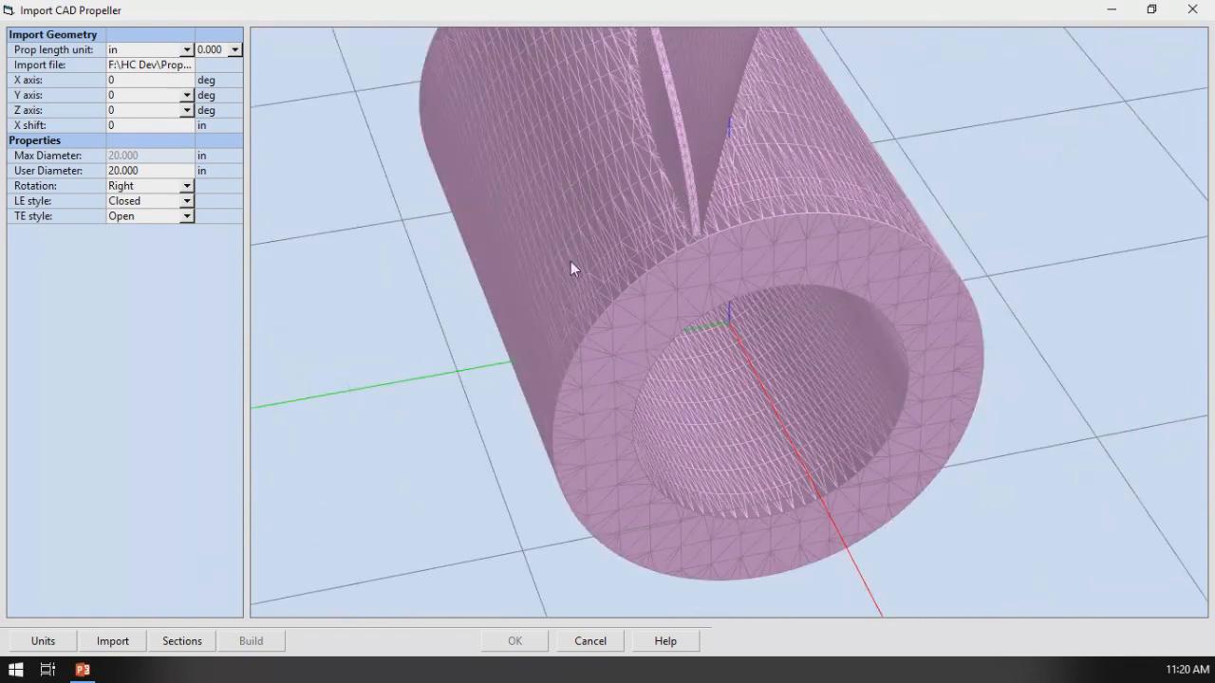
pyautogui.scroll(-5, 573, 285)
pyautogui.moveTo(270, 313); pyautogui.dragTo(627, 333)
pyautogui.scroll(-5, 627, 299)
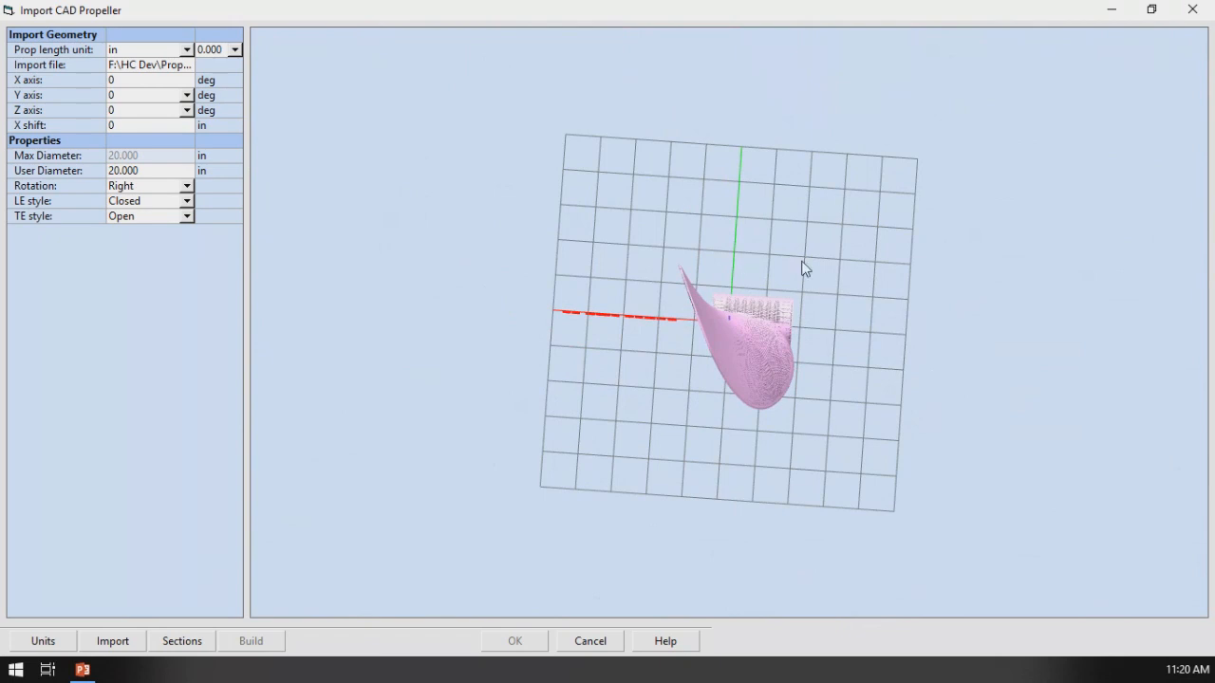
pyautogui.moveTo(636, 409); pyautogui.dragTo(467, 276)
# - Rotate the imported propeller 180 degrees about the Z axis so the hub aligns with the shaft-forward direction
pyautogui.click(123, 83)
pyautogui.moveTo(518, 320); pyautogui.dragTo(621, 349)
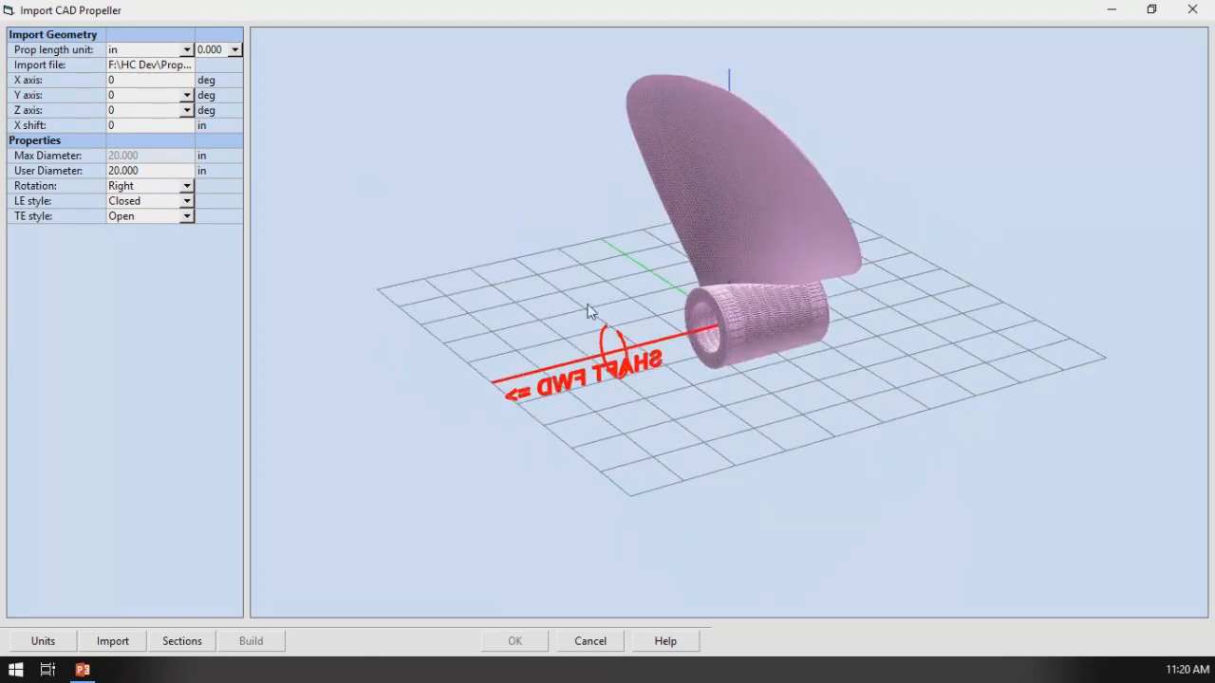
pyautogui.click(133, 109)
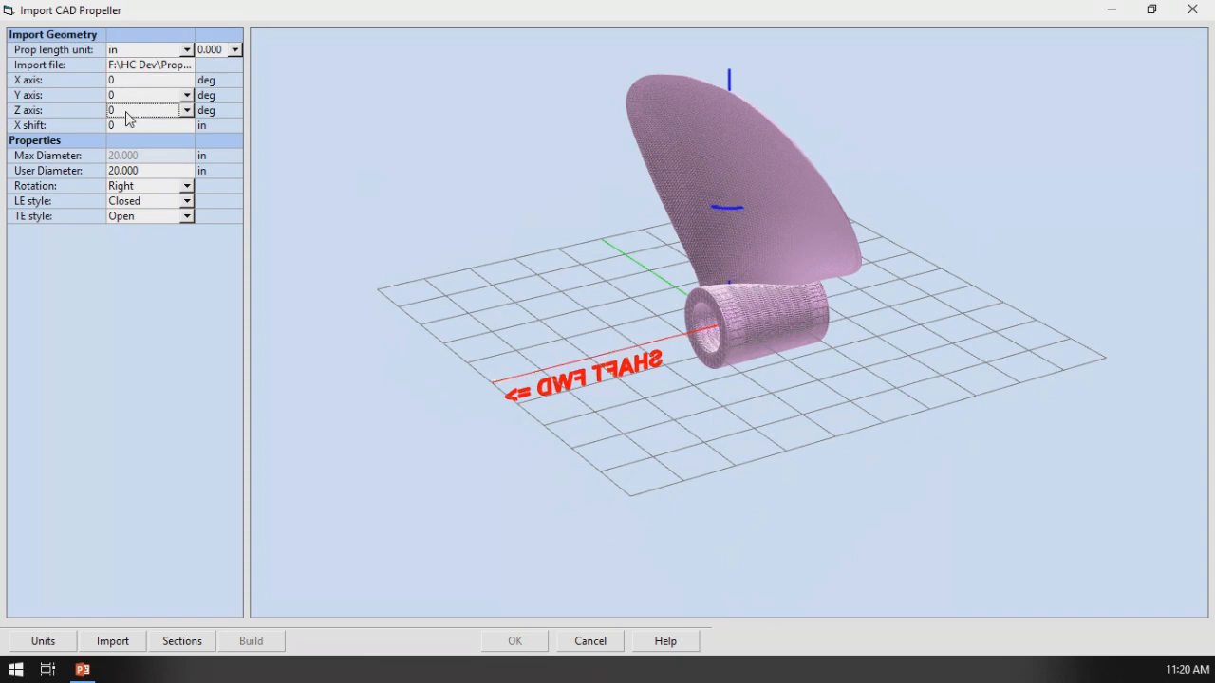
pyautogui.moveTo(664, 213)
pyautogui.mouseDown()
pyautogui.moveTo(635, 242)
pyautogui.moveTo(722, 271)
pyautogui.mouseUp()
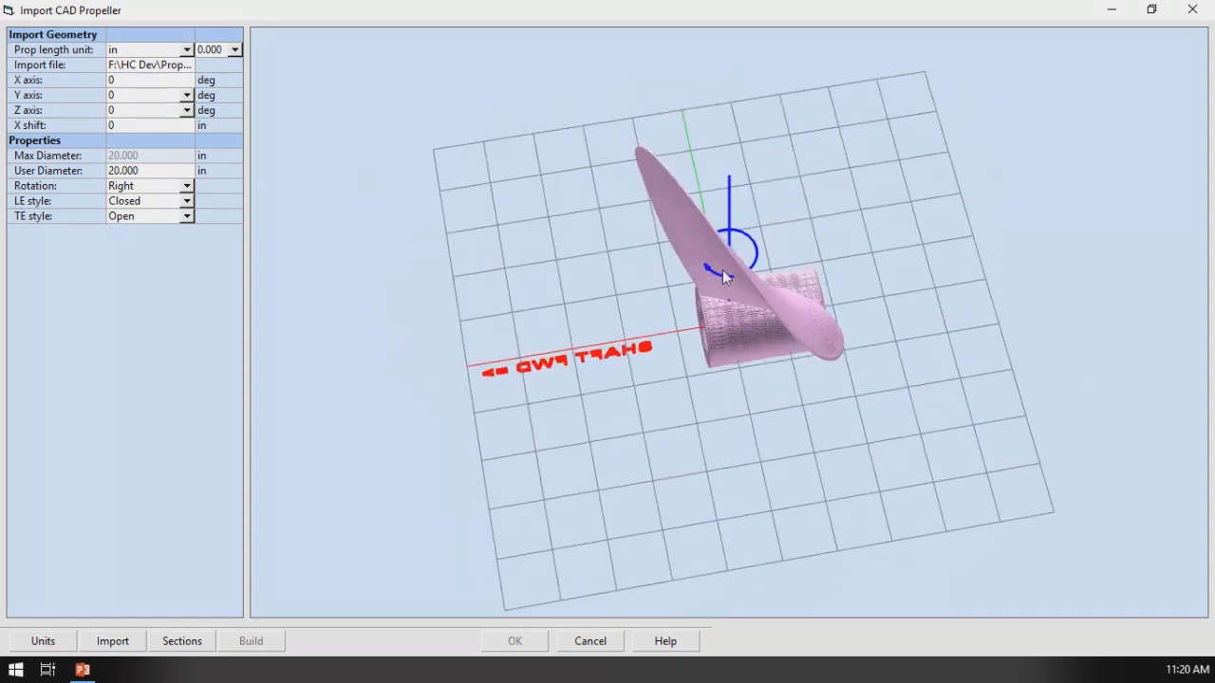
pyautogui.click(187, 111)
pyautogui.click(171, 172)
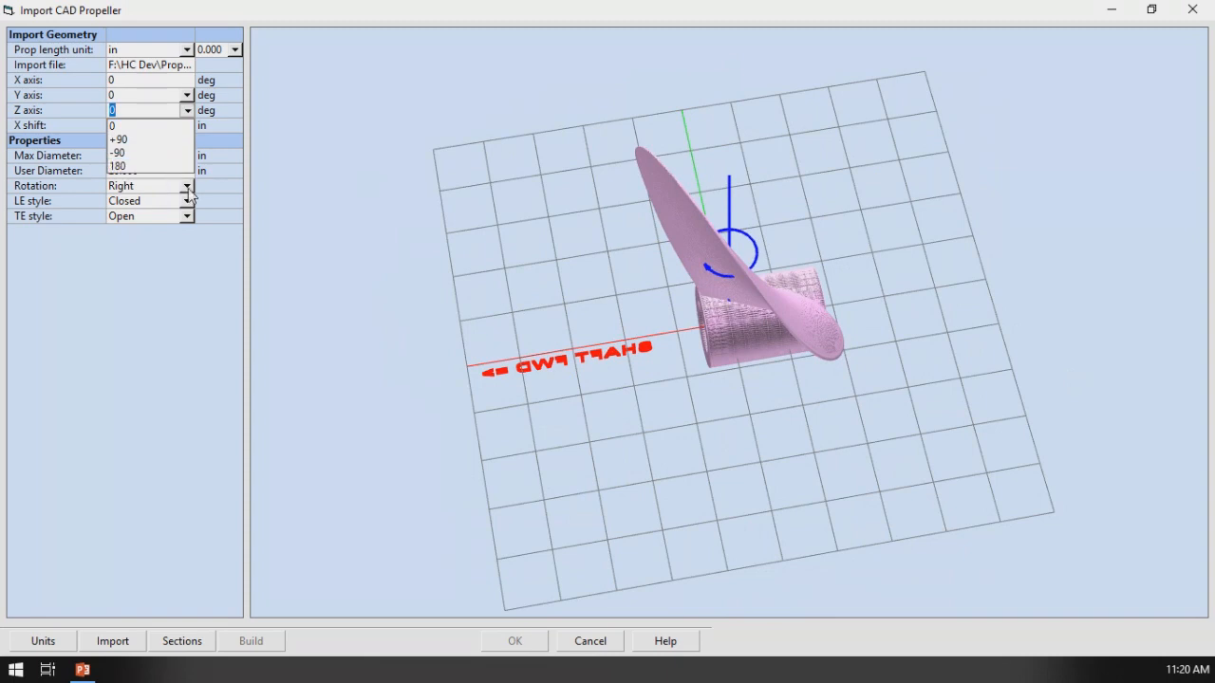
# - Shift the imported propeller along the X axis by -1 in
pyautogui.moveTo(590, 324); pyautogui.dragTo(433, 286)
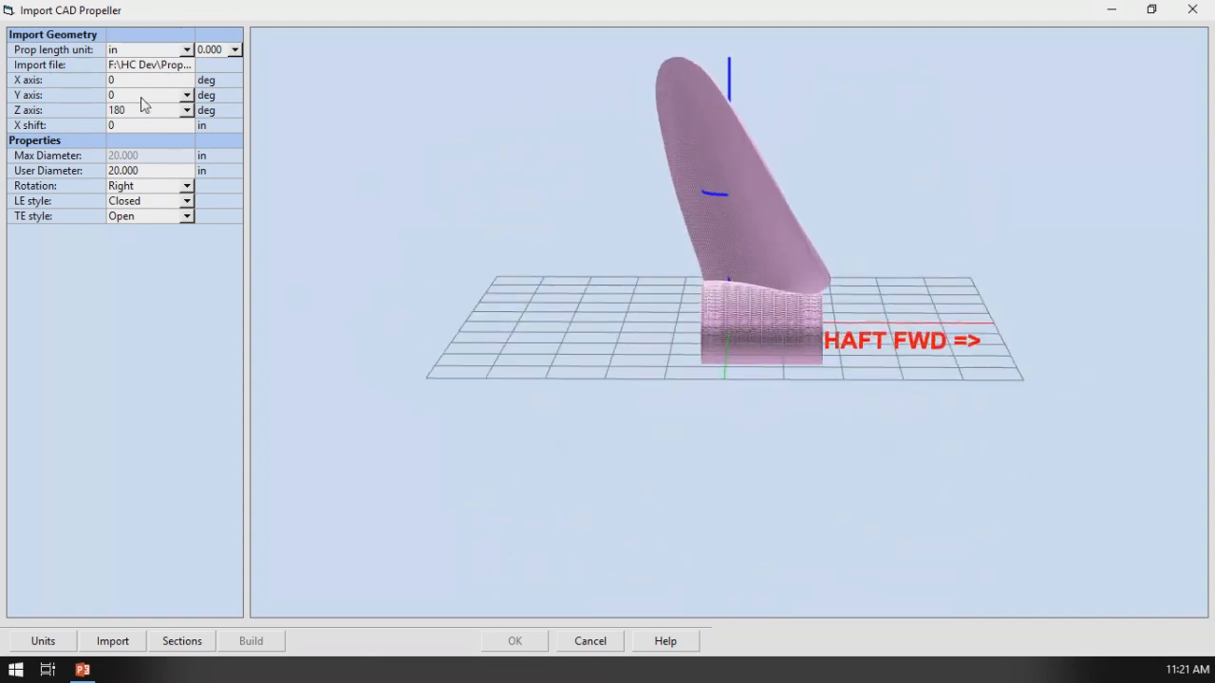
pyautogui.click(130, 131)
pyautogui.write('-0')
pyautogui.press('Return')
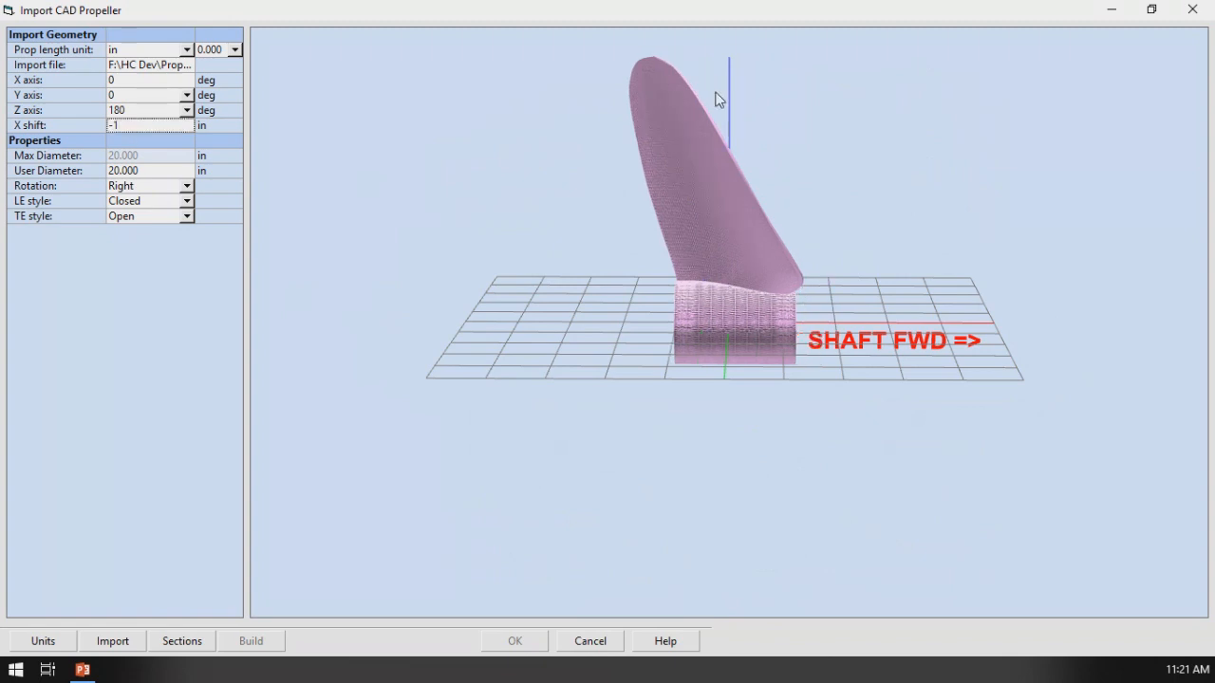
# - Check the blade's rotation and edges, and set the trailing edge (TE) style to Closed
pyautogui.moveTo(731, 322); pyautogui.dragTo(426, 267)
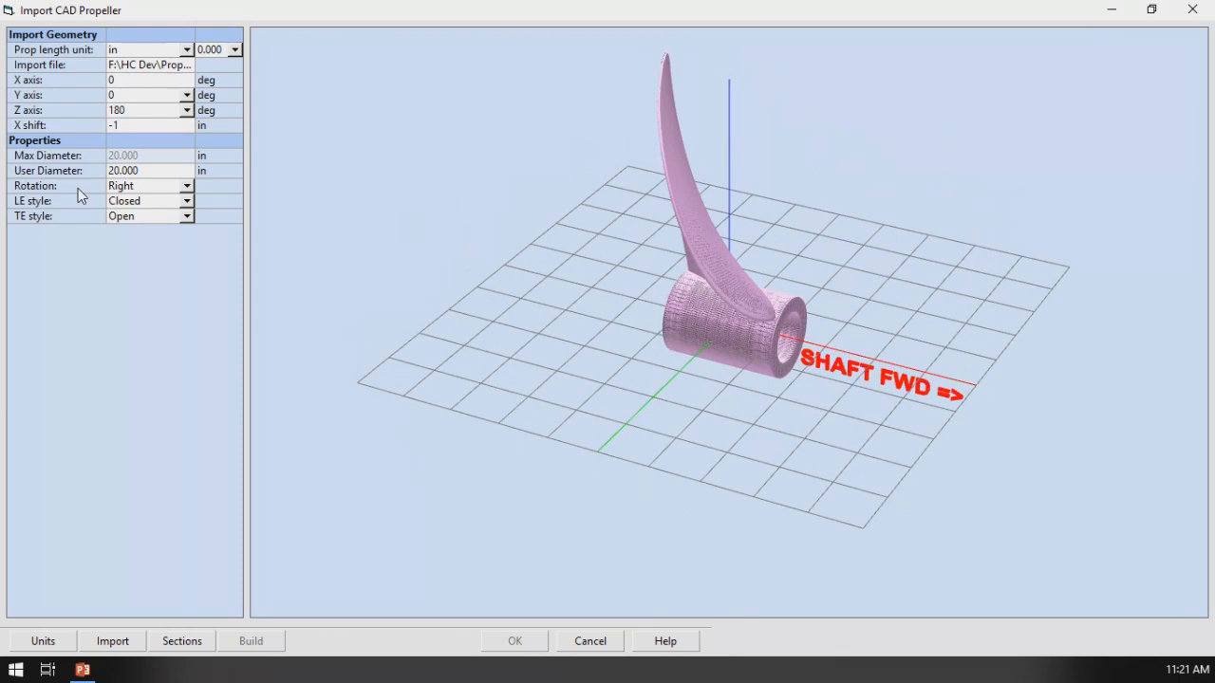
pyautogui.moveTo(683, 302); pyautogui.dragTo(702, 320)
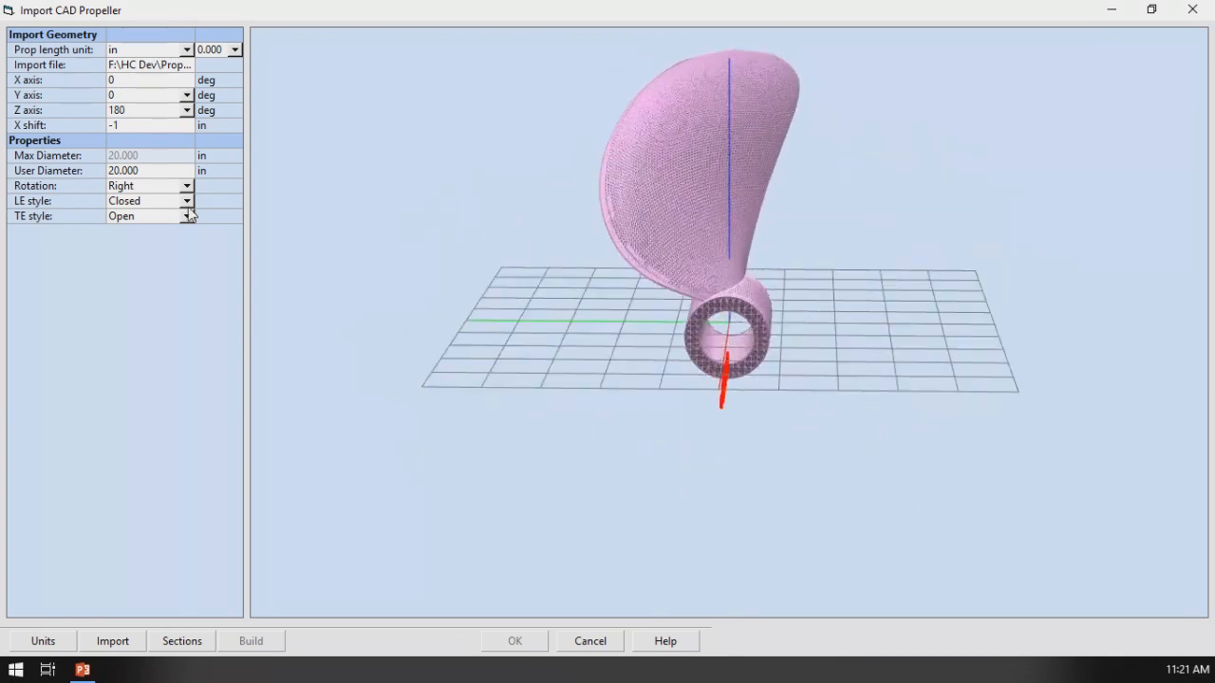
pyautogui.moveTo(357, 216); pyautogui.dragTo(952, 194)
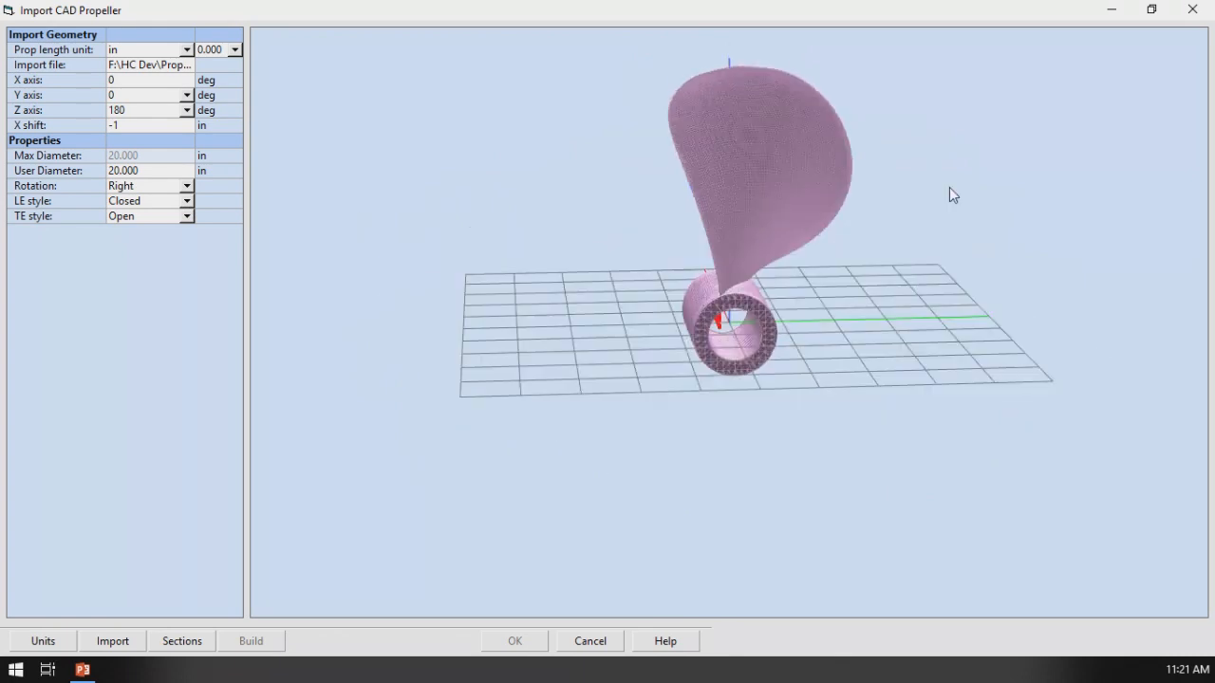
pyautogui.click(185, 217)
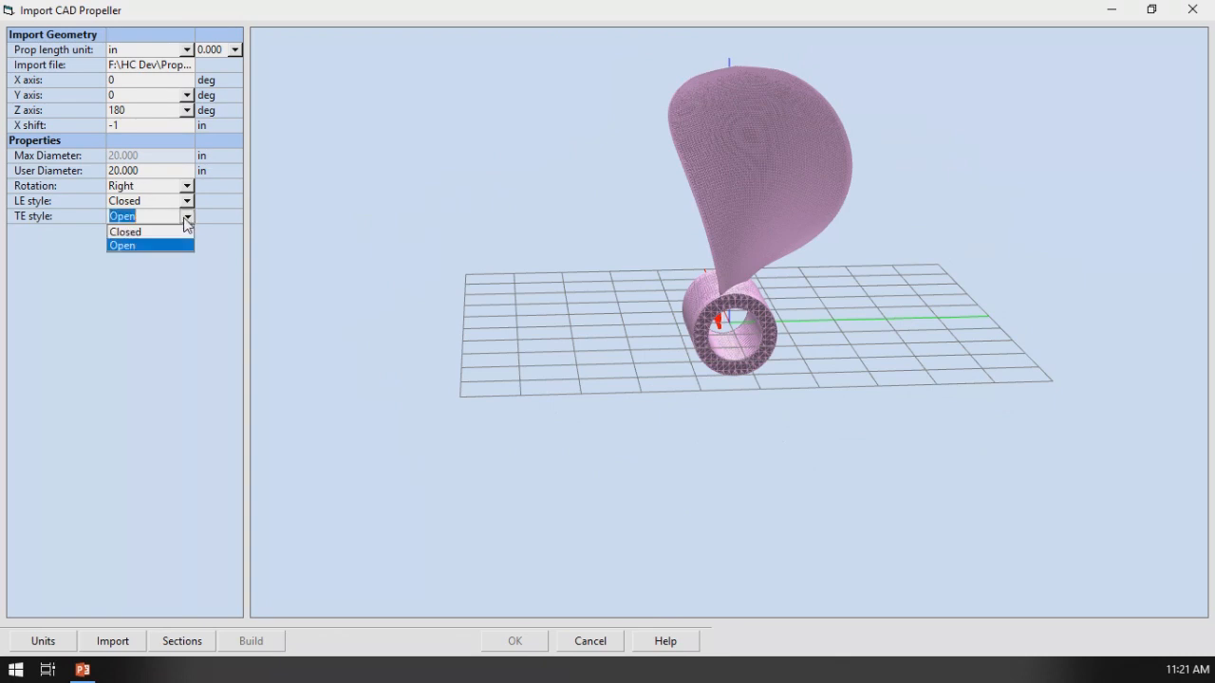
pyautogui.click(133, 231)
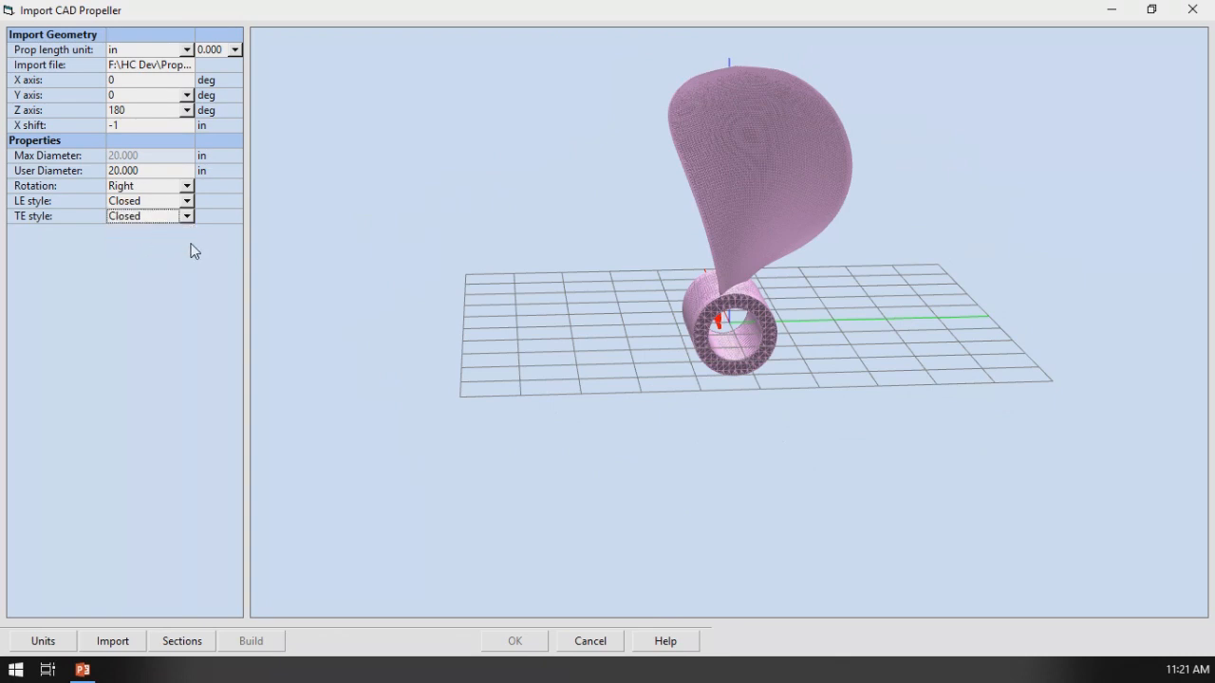
# - Open the section cuts setup and load the Round tip alt (14) distribution of radial positions
pyautogui.moveTo(549, 282); pyautogui.dragTo(775, 164)
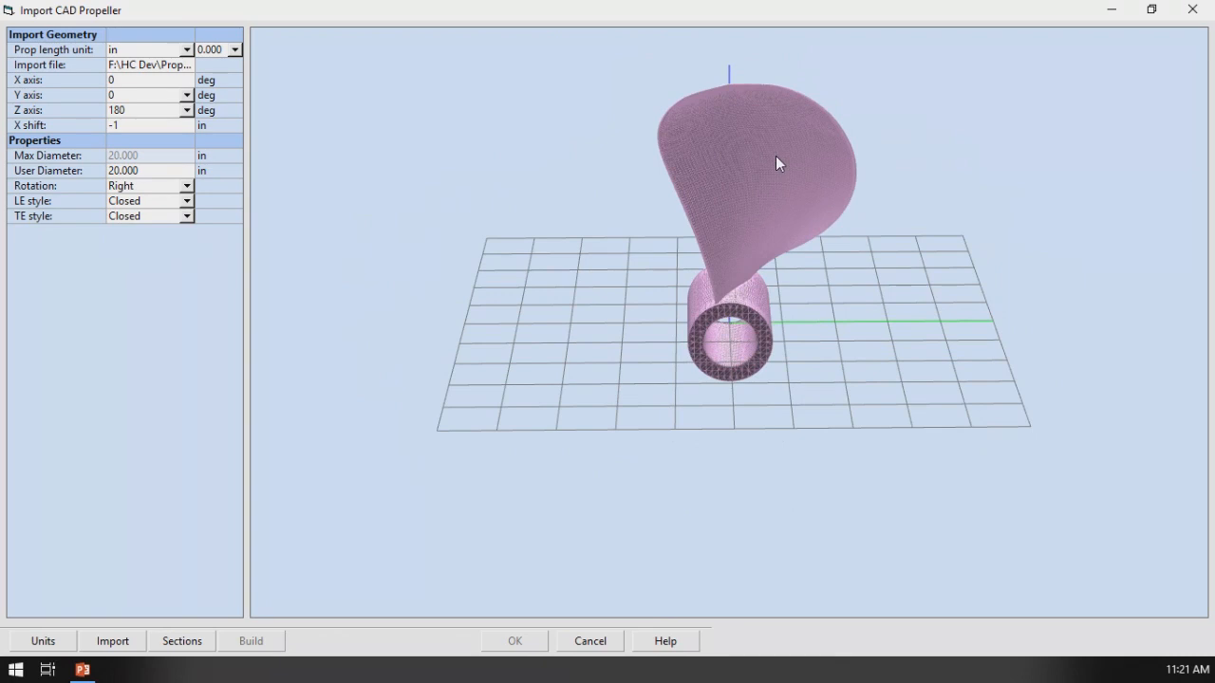
pyautogui.moveTo(537, 250); pyautogui.dragTo(258, 290)
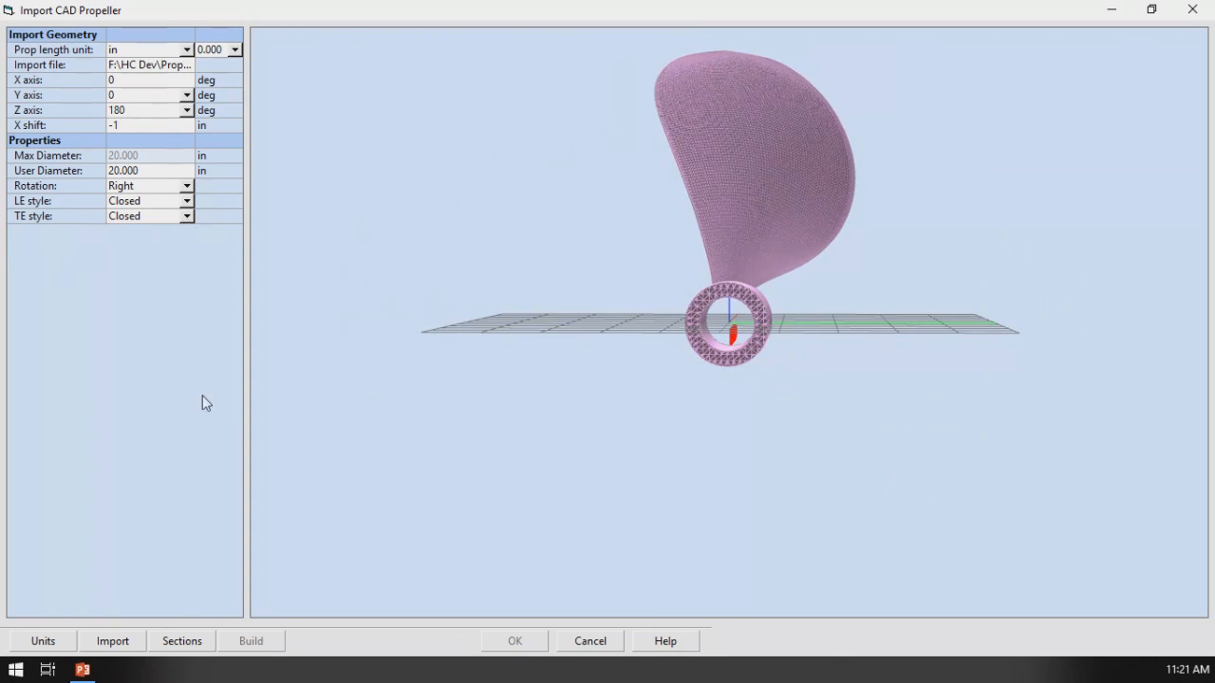
pyautogui.moveTo(476, 244); pyautogui.dragTo(477, 250)
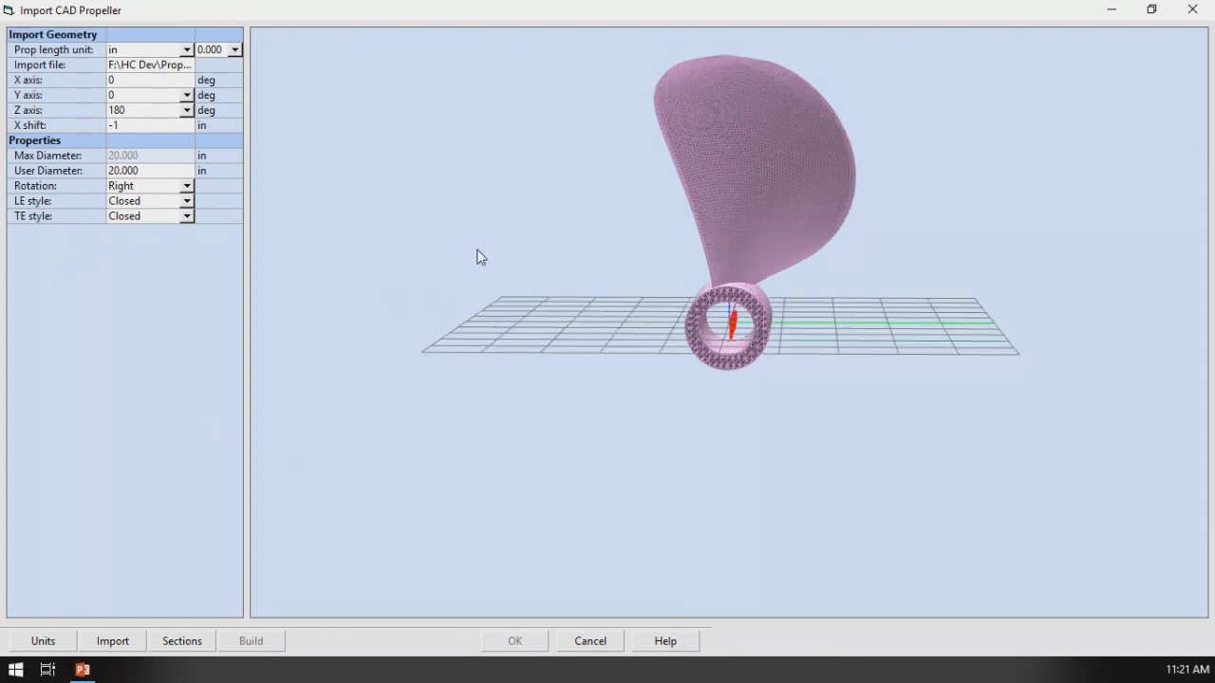
pyautogui.click(197, 642)
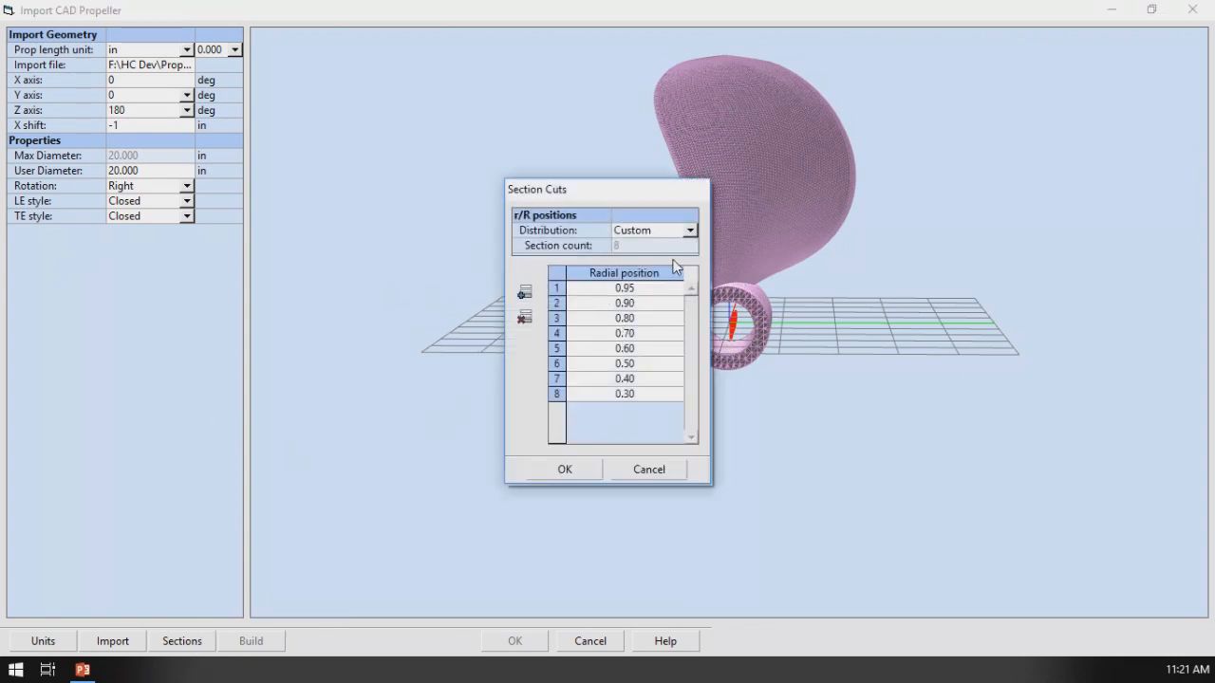
pyautogui.click(691, 231)
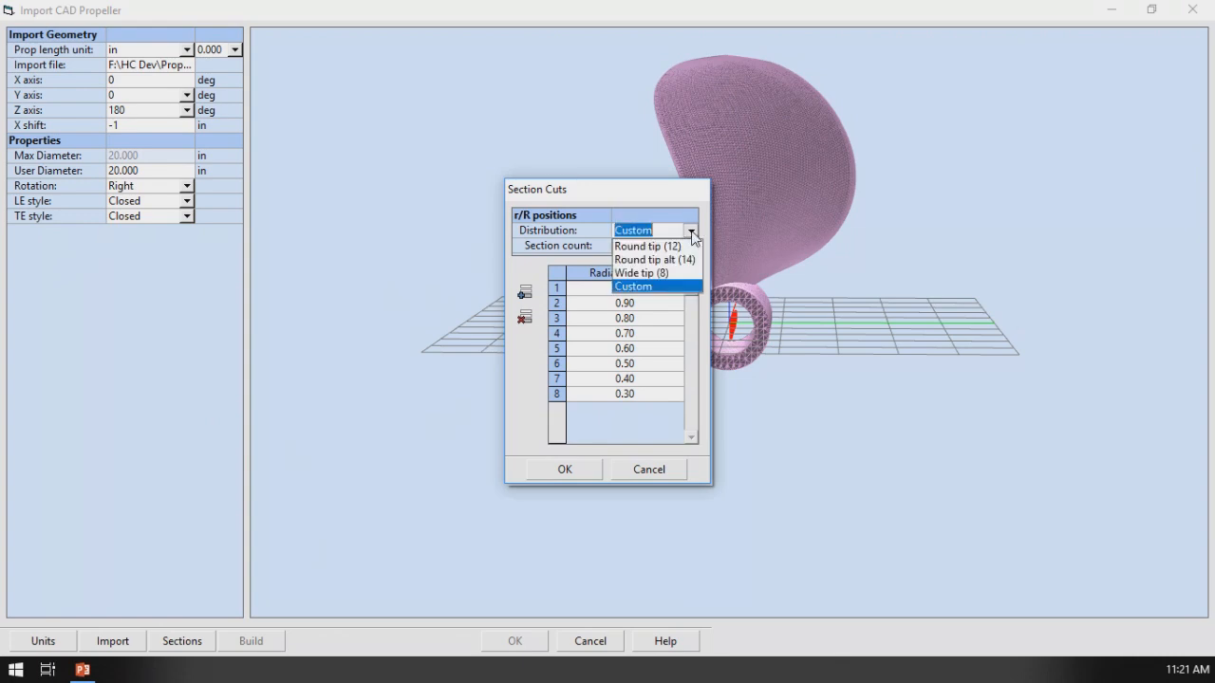
pyautogui.click(665, 246)
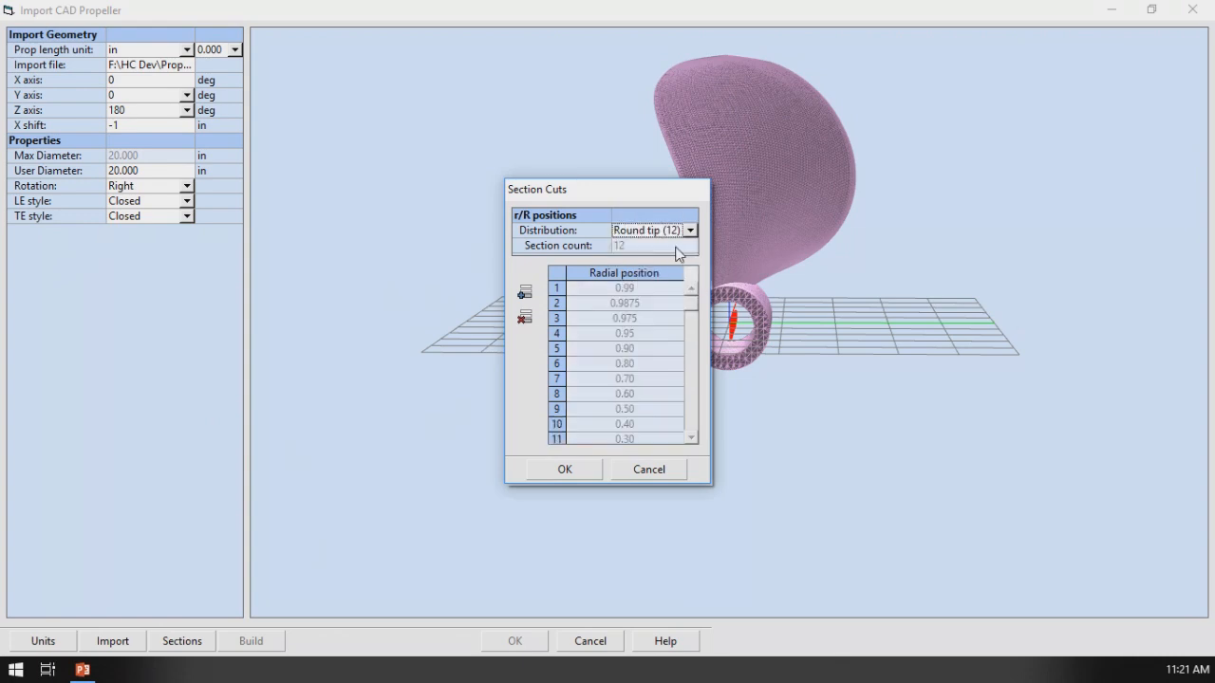
pyautogui.click(692, 231)
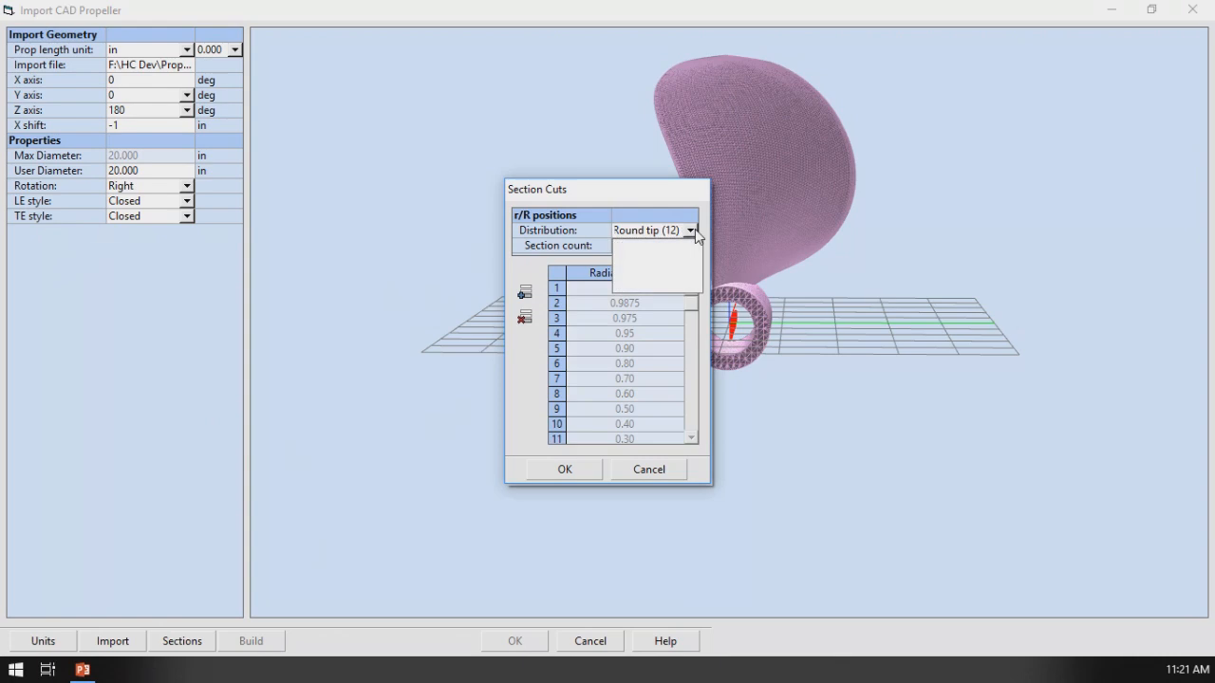
pyautogui.click(681, 258)
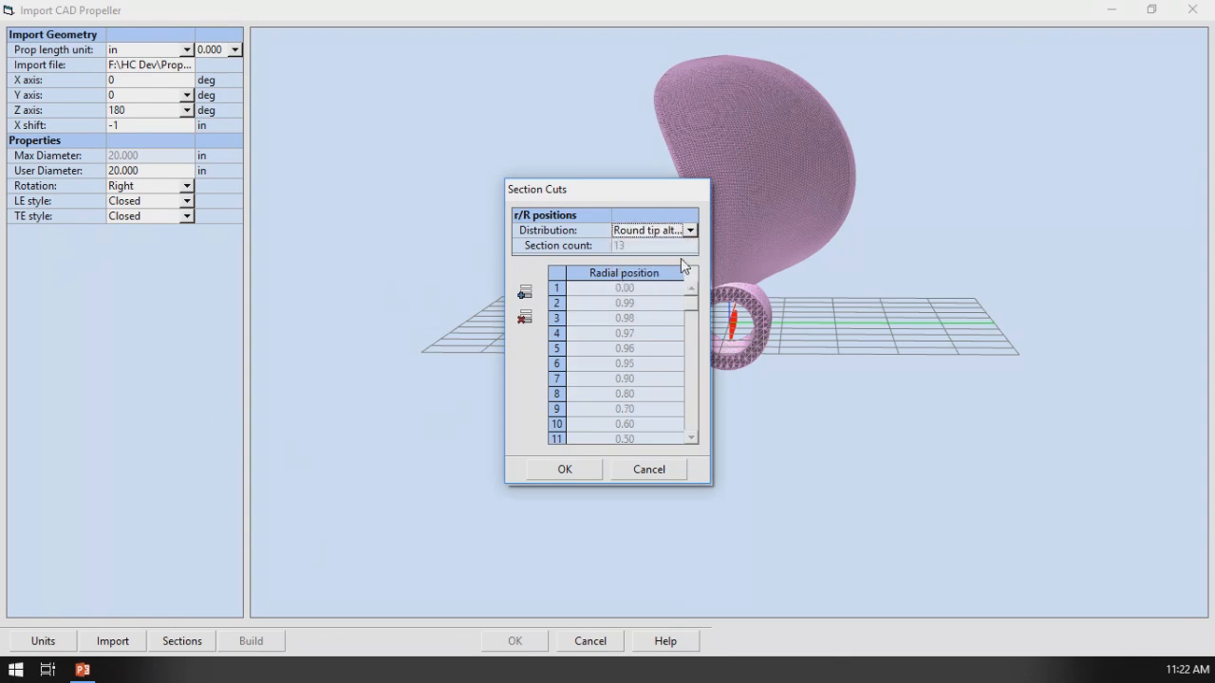
# - Switch the section distribution to Custom and set the first radial position to .999
pyautogui.click(690, 230)
pyautogui.click(664, 286)
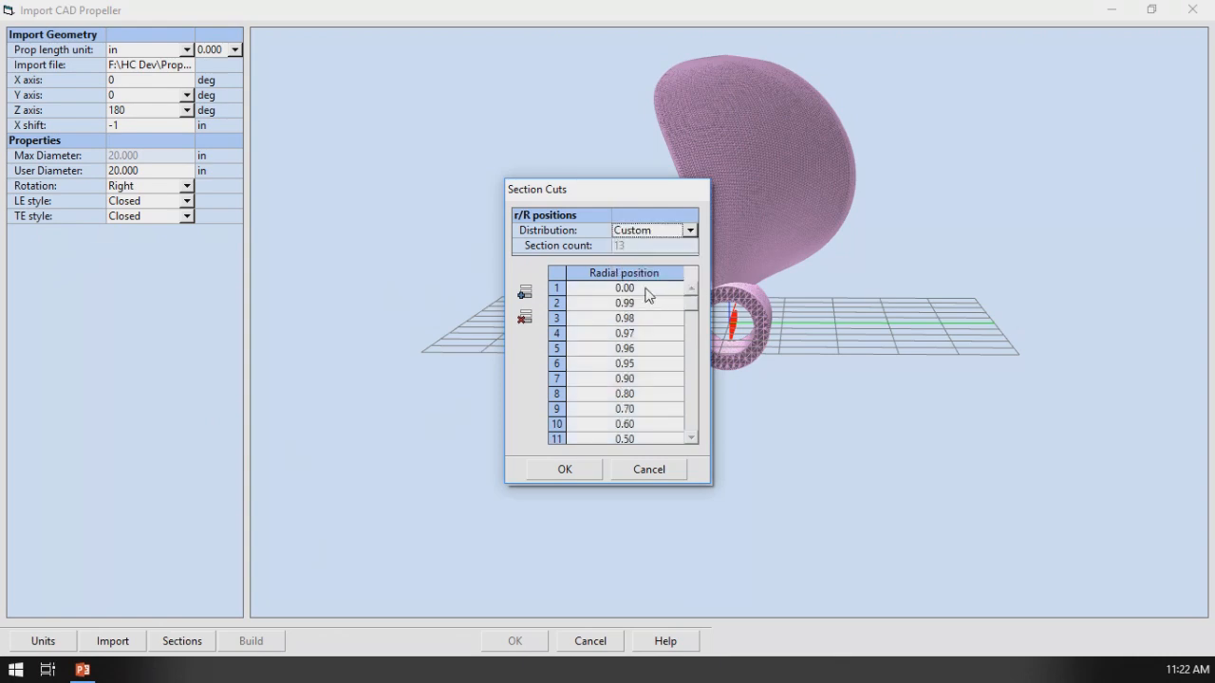
pyautogui.write('.999')
pyautogui.press('Return')
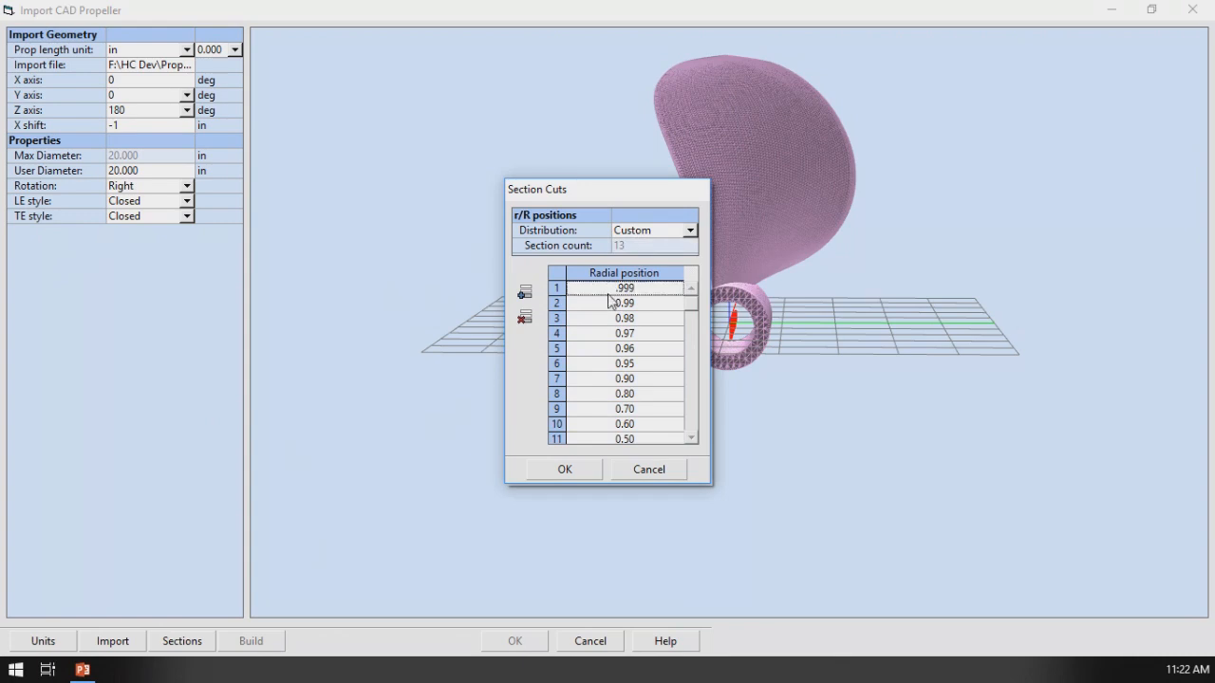
# - Apply the custom section cuts, reopen them and insert an additional station at r/R 0.20
pyautogui.moveTo(692, 302); pyautogui.dragTo(698, 446)
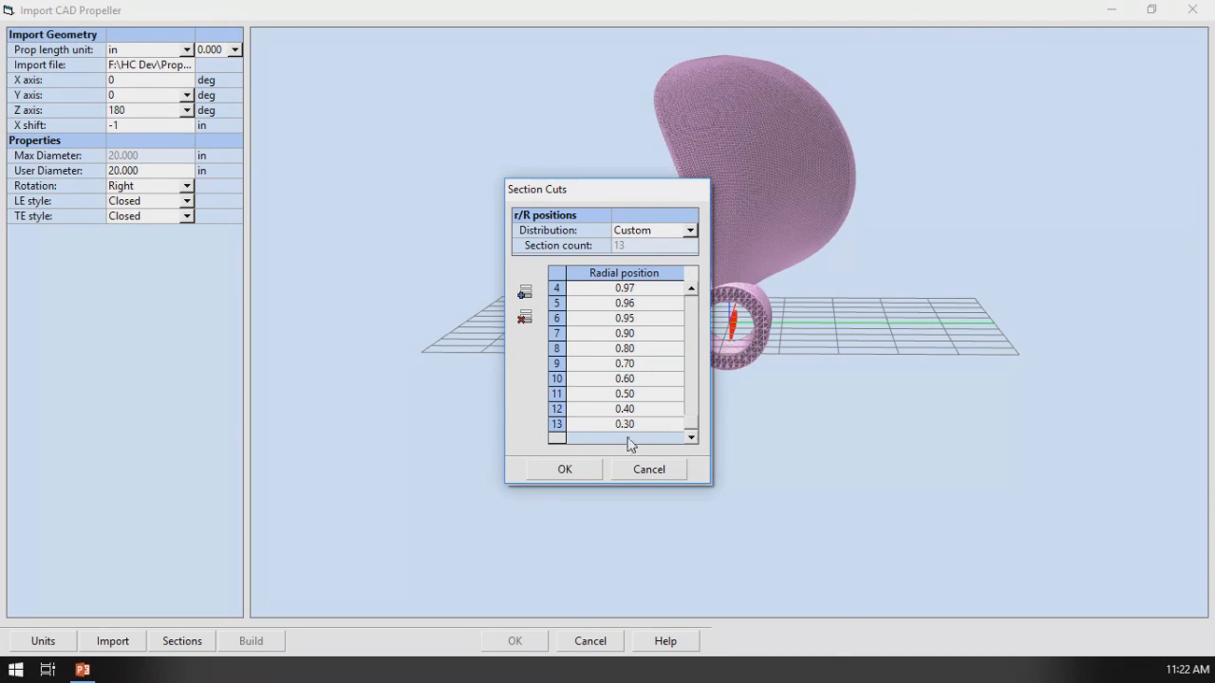
pyautogui.click(567, 469)
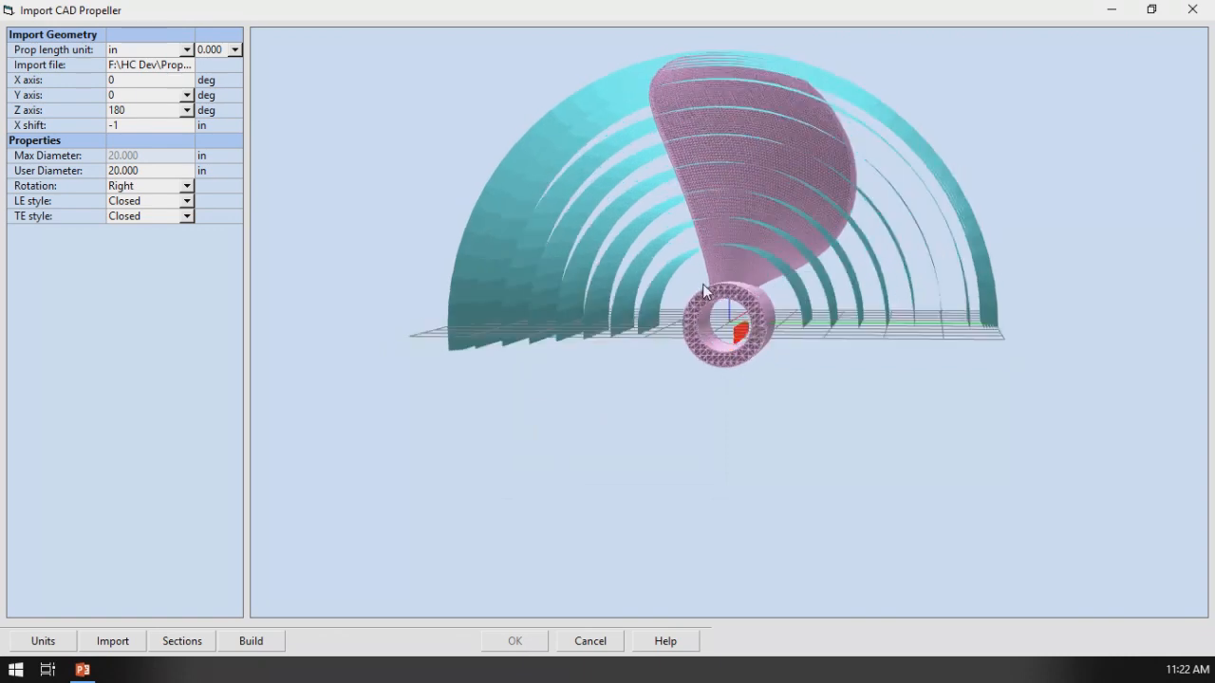
pyautogui.click(190, 642)
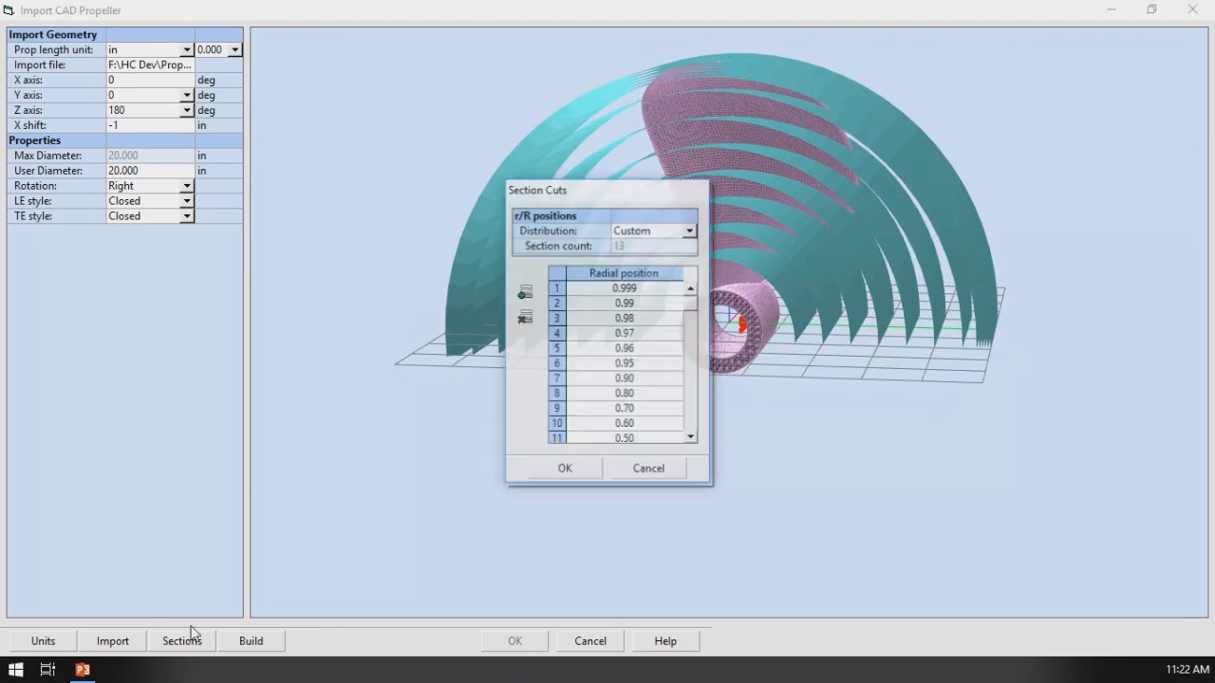
pyautogui.scroll(-3, 693, 441)
pyautogui.click(633, 424)
pyautogui.click(525, 292)
pyautogui.write('20')
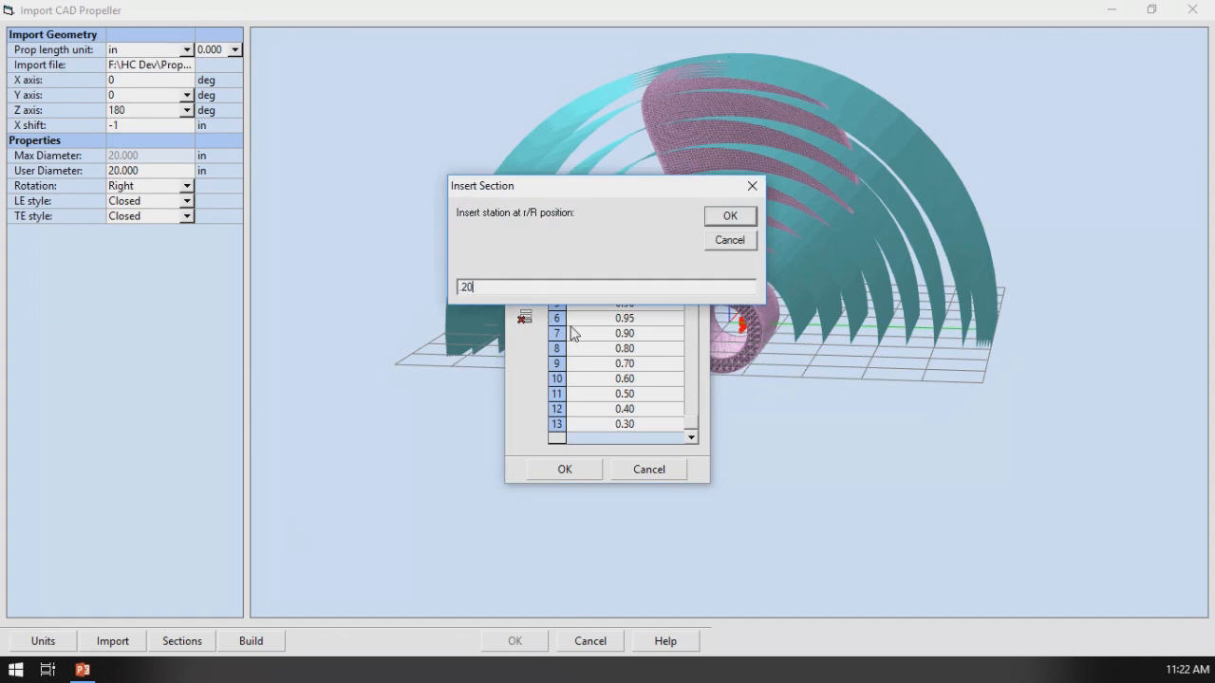
pyautogui.press('Return')
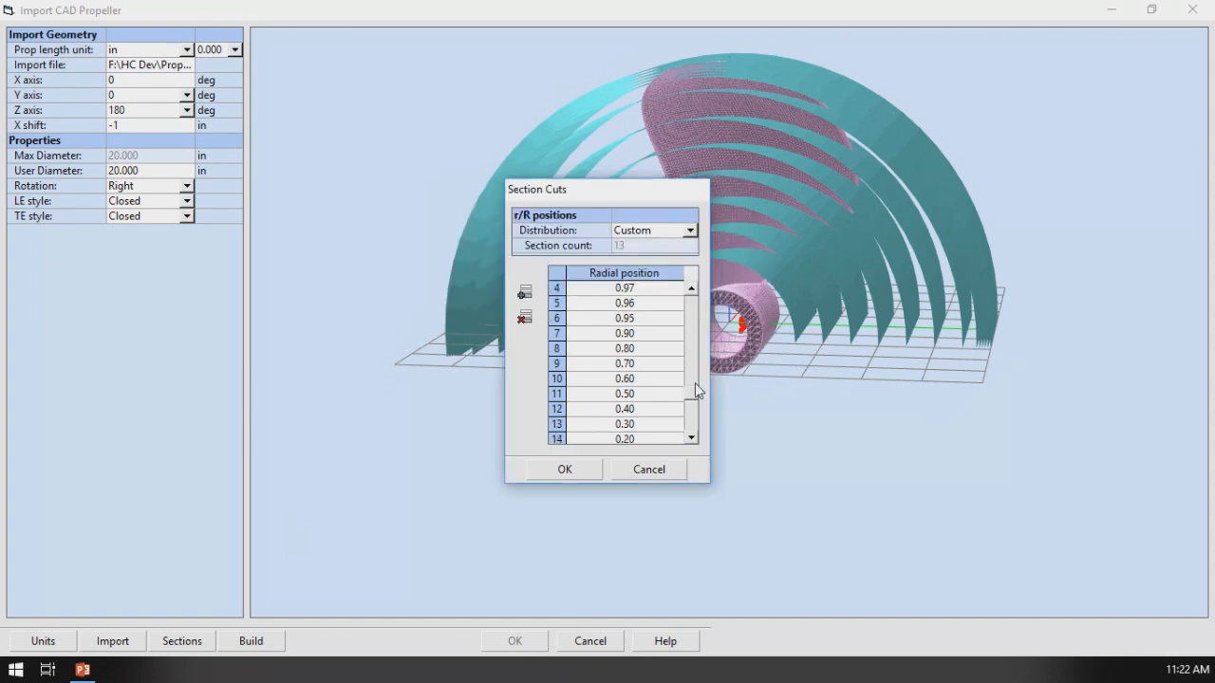
pyautogui.click(560, 469)
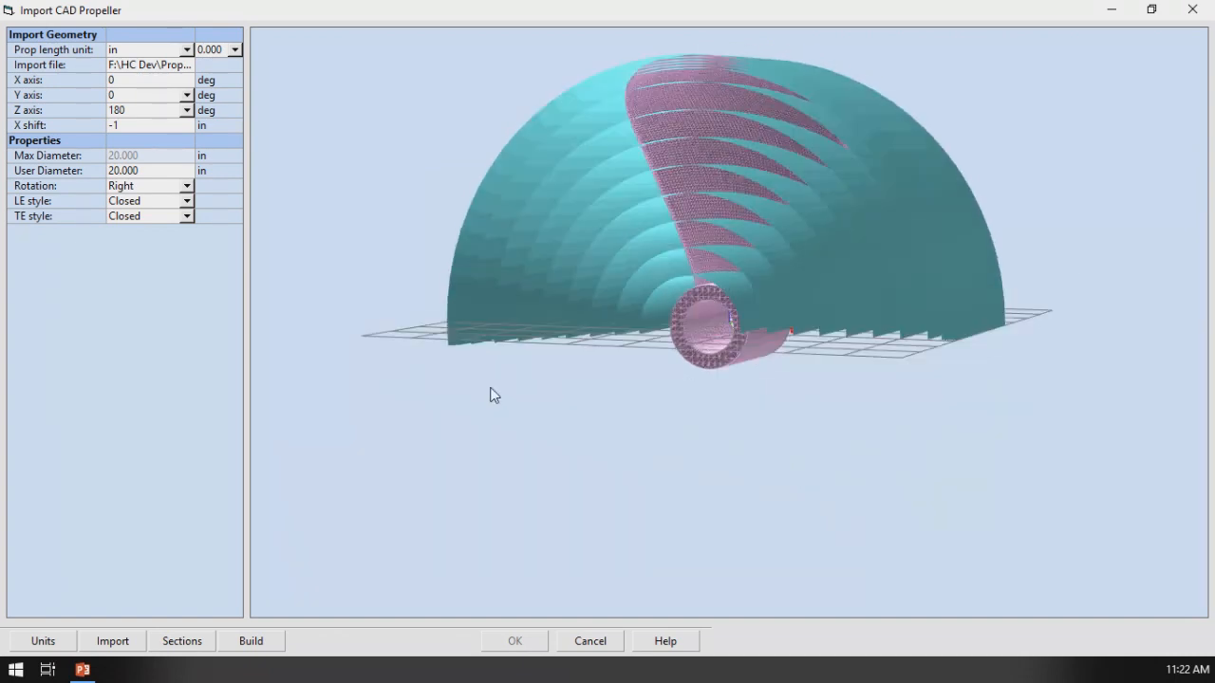
# - Build the propeller sections and plot the pitch, chord, thickness, skew and rake distributions against radius
pyautogui.click(253, 641)
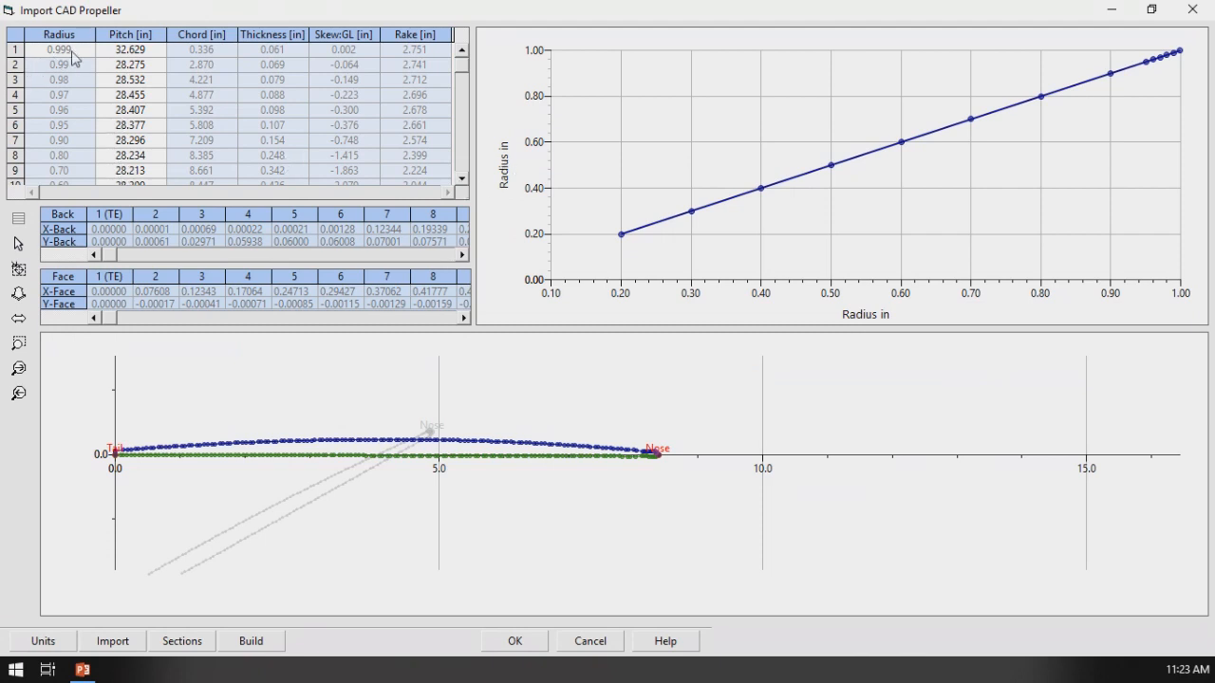
pyautogui.scroll(-2, 465, 189)
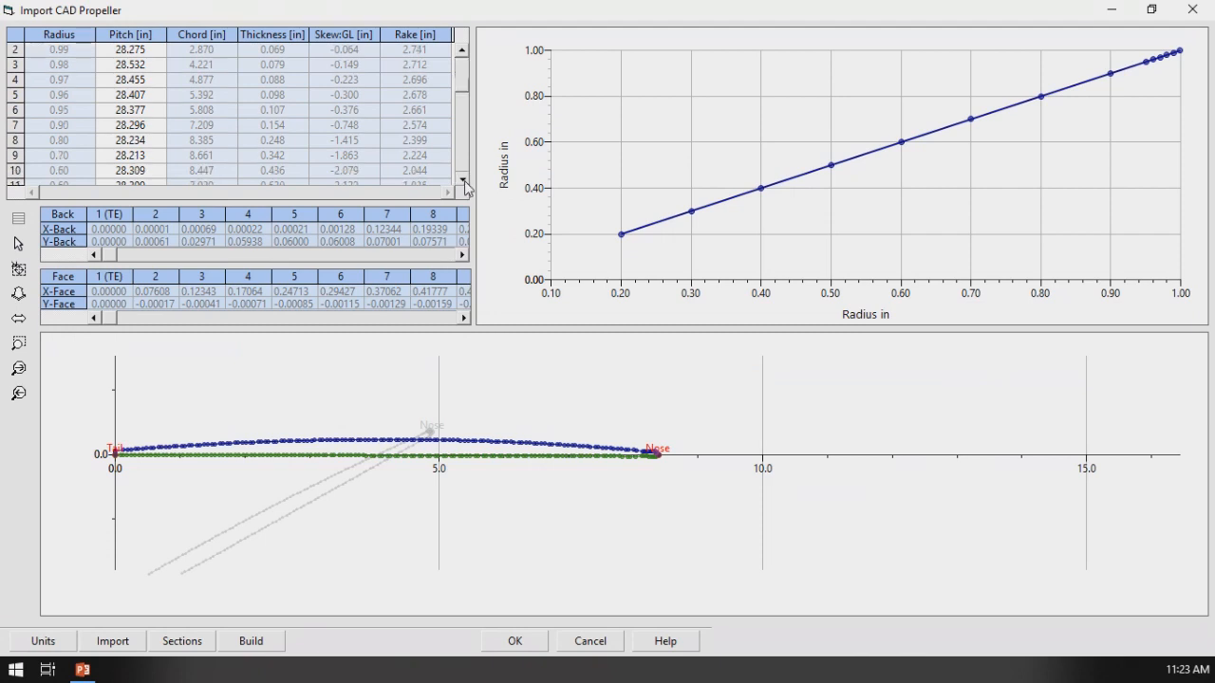
pyautogui.click(131, 38)
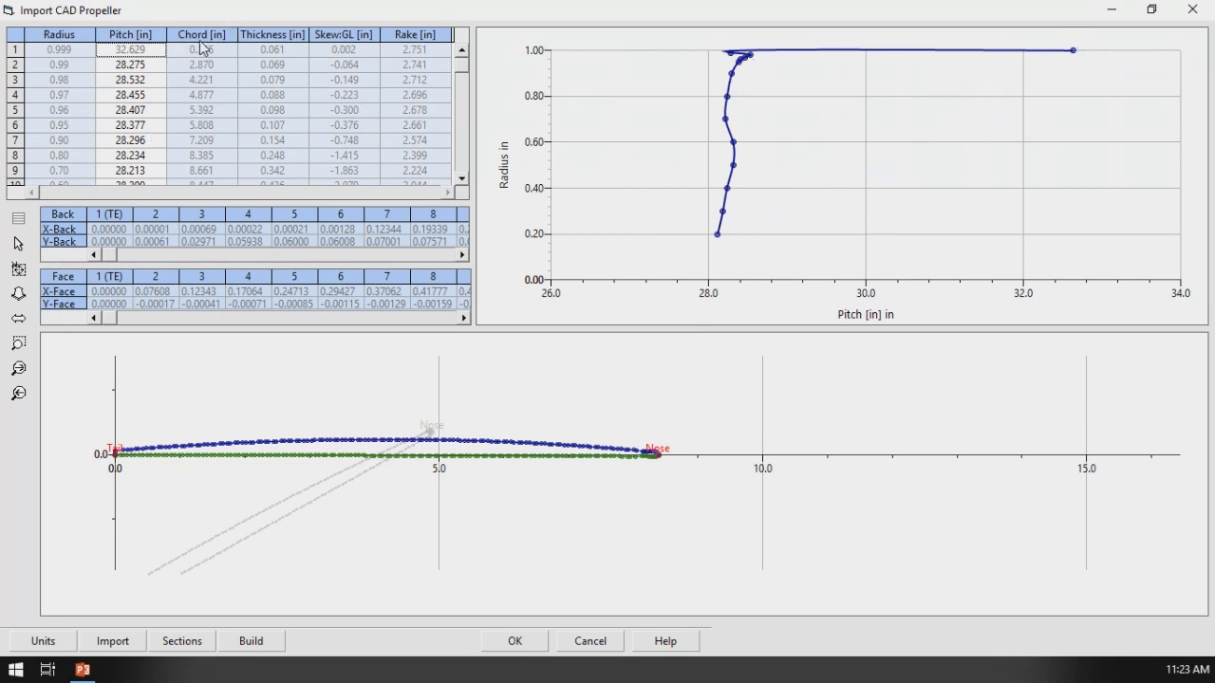
pyautogui.click(195, 112)
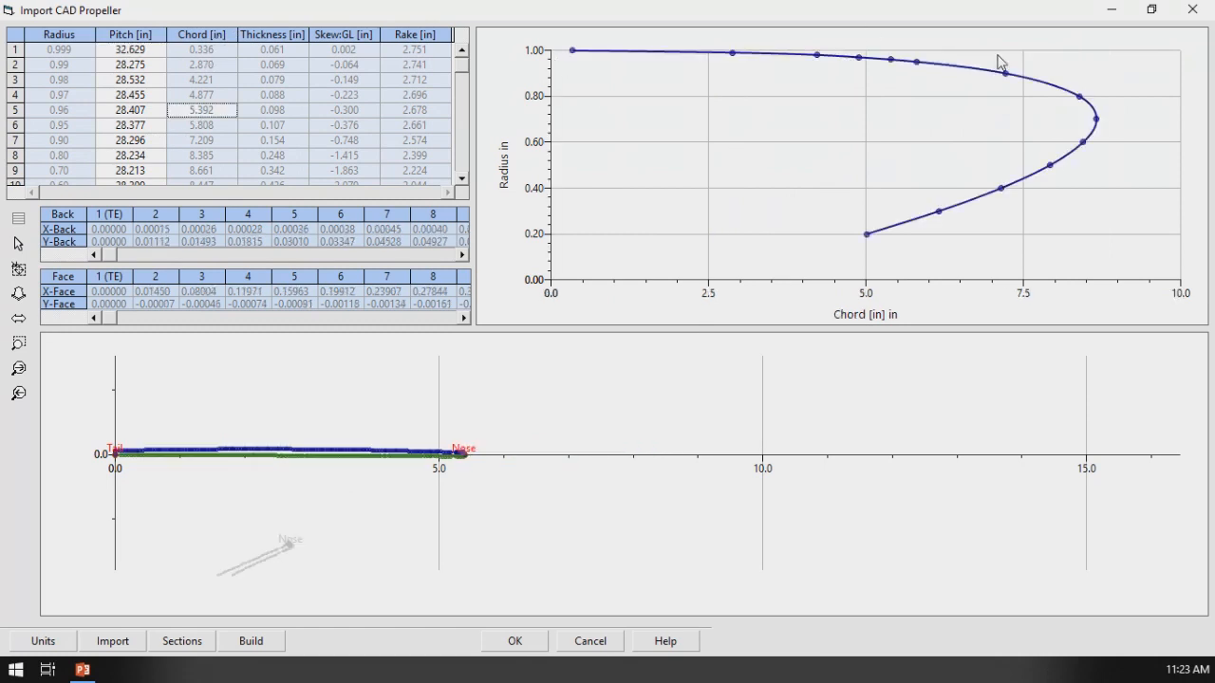
pyautogui.click(287, 36)
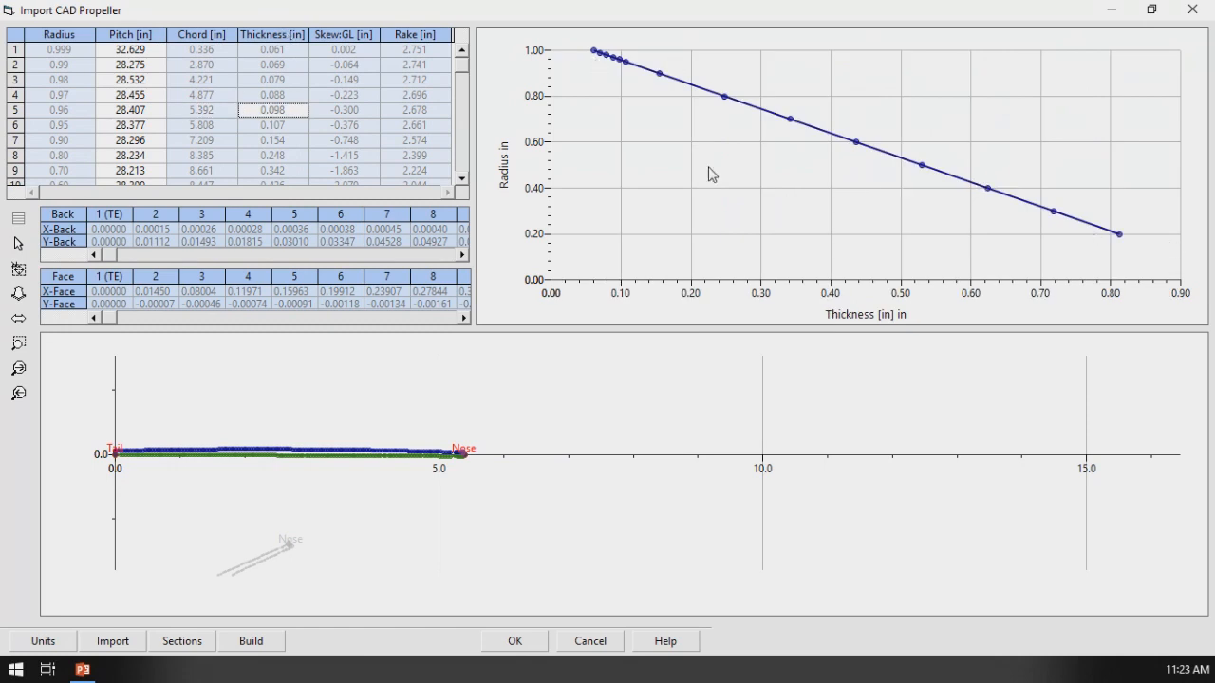
pyautogui.click(353, 40)
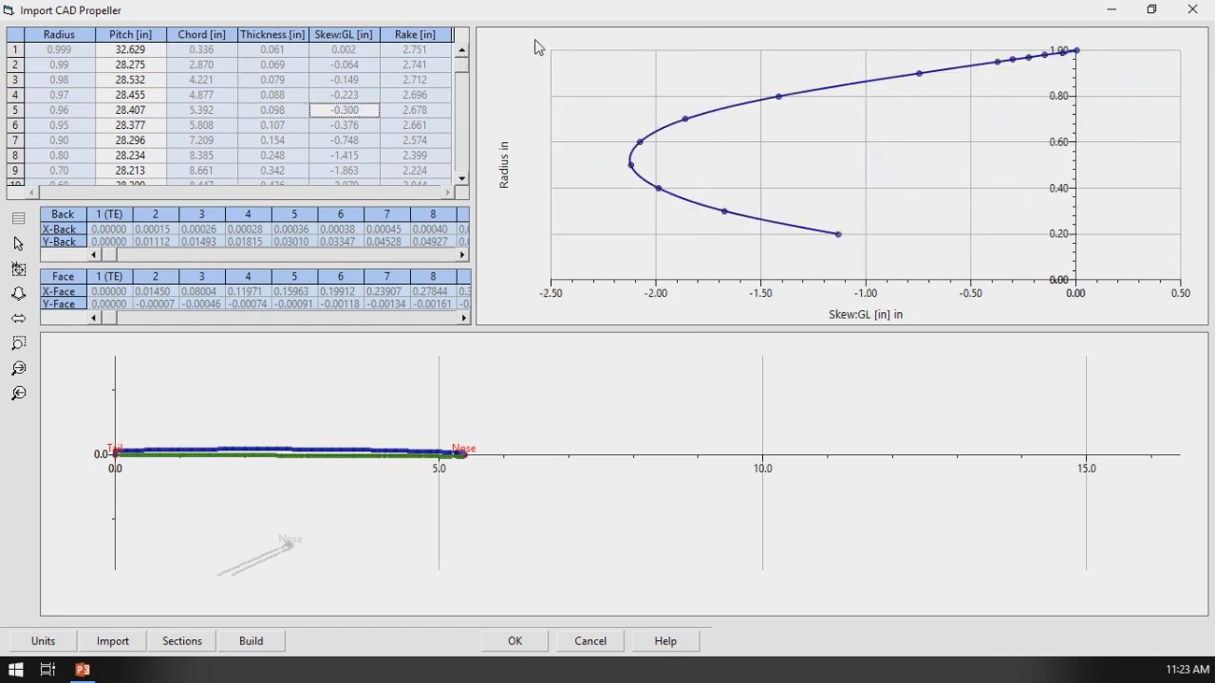
pyautogui.click(418, 38)
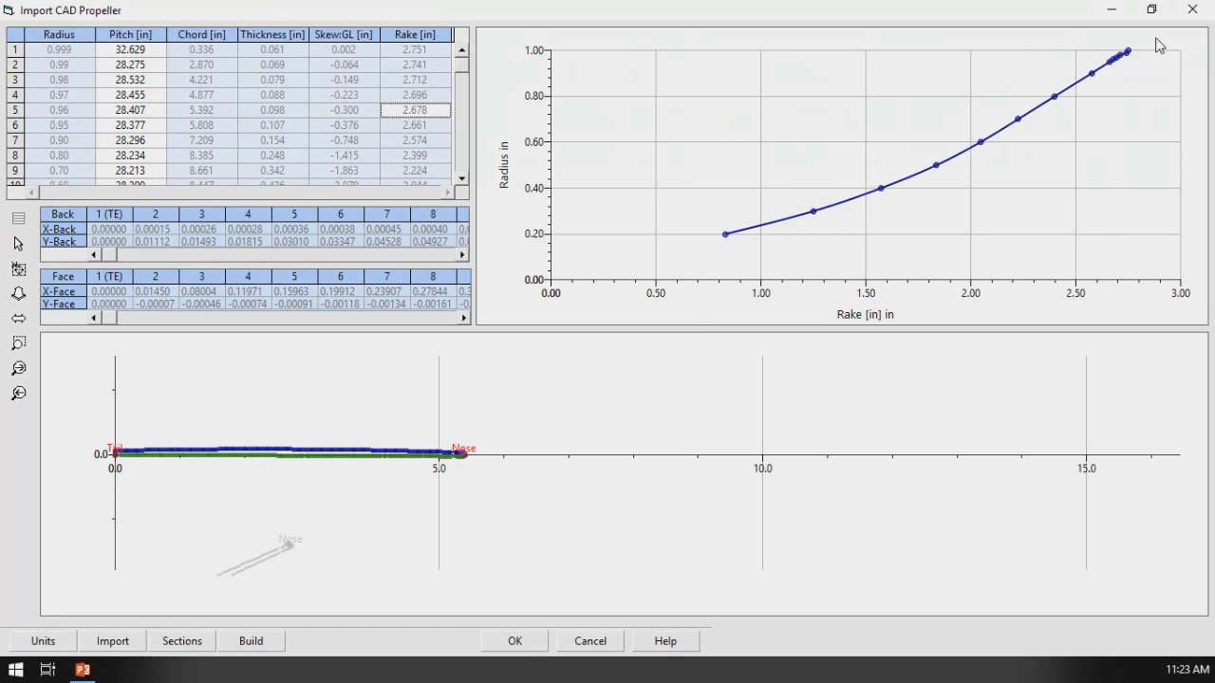
# - Set the nose point of the 0.70 radius section to the face point at about 8.2 in, just behind the leading edge
pyautogui.click(128, 127)
pyautogui.click(122, 172)
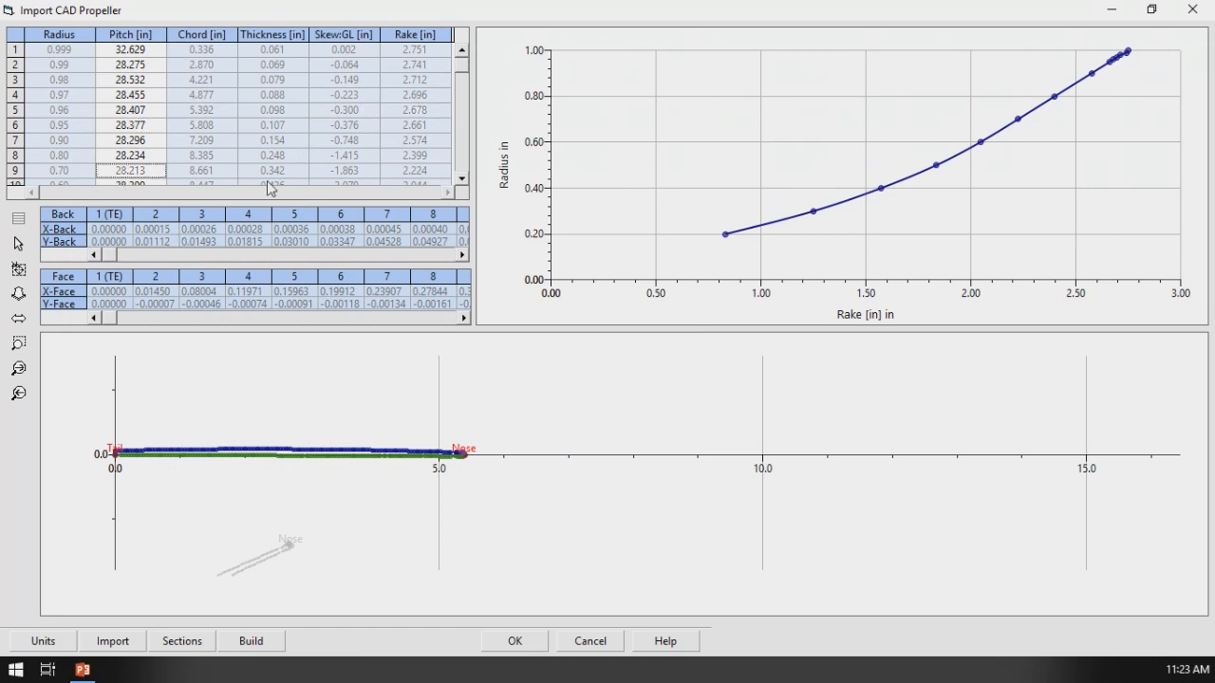
pyautogui.doubleClick(462, 180)
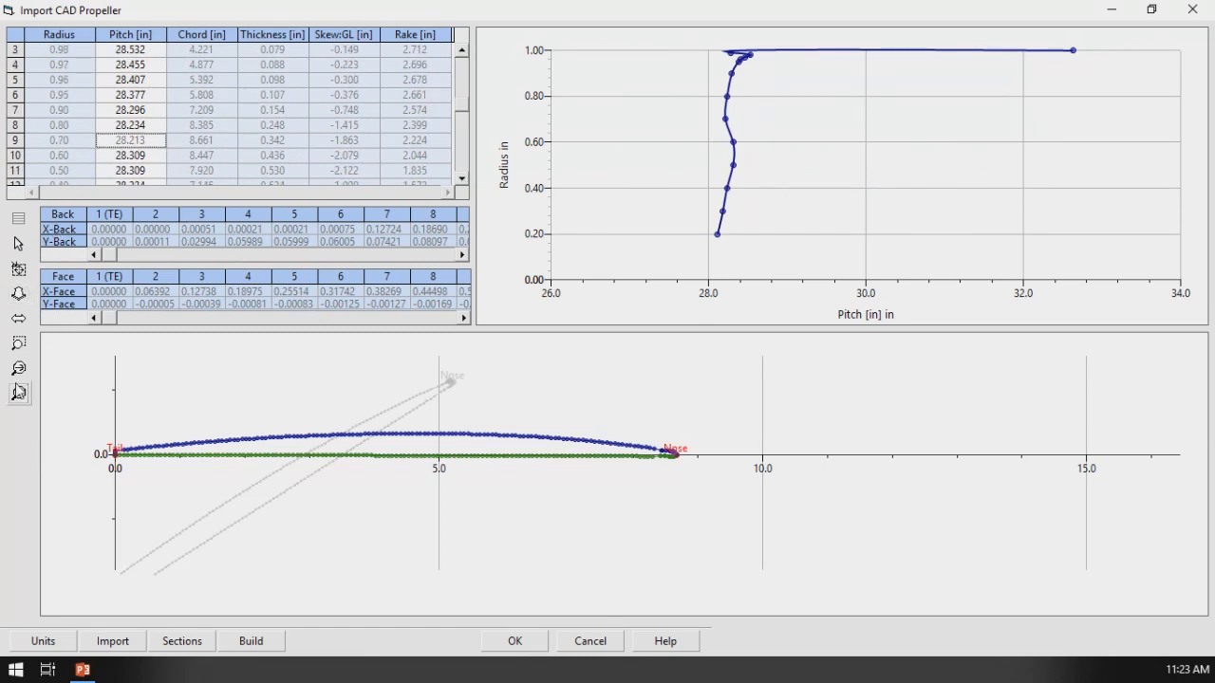
pyautogui.click(19, 344)
pyautogui.moveTo(517, 409); pyautogui.dragTo(729, 520)
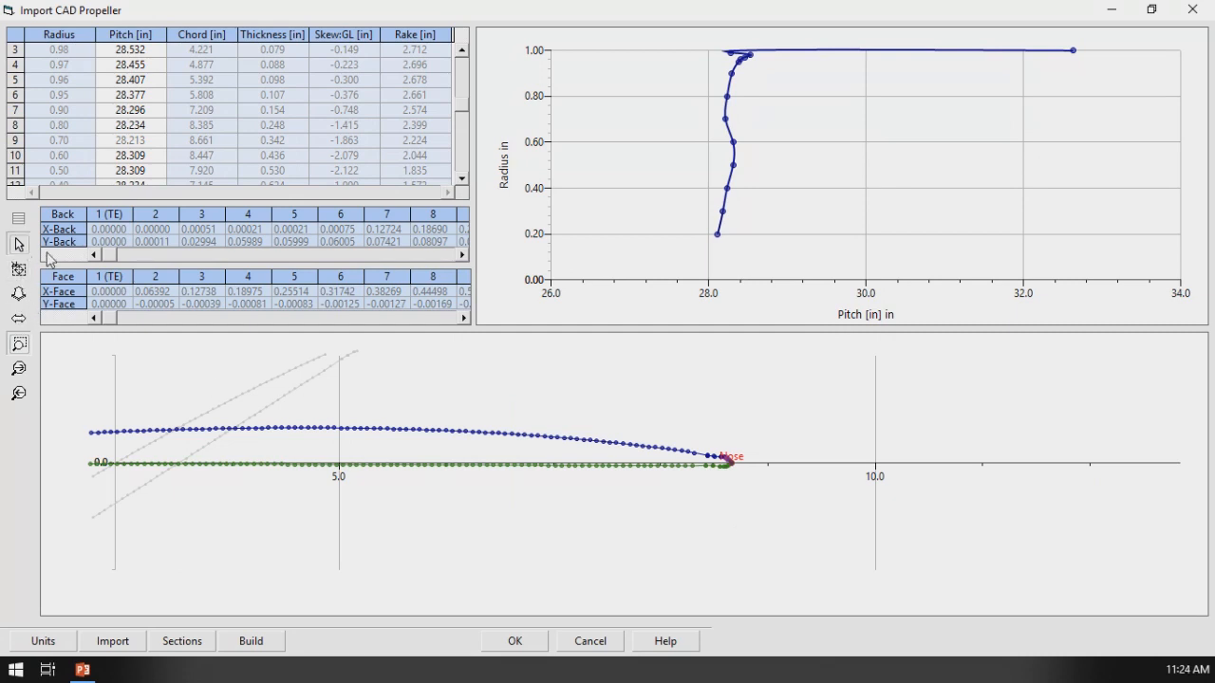
pyautogui.click(626, 444)
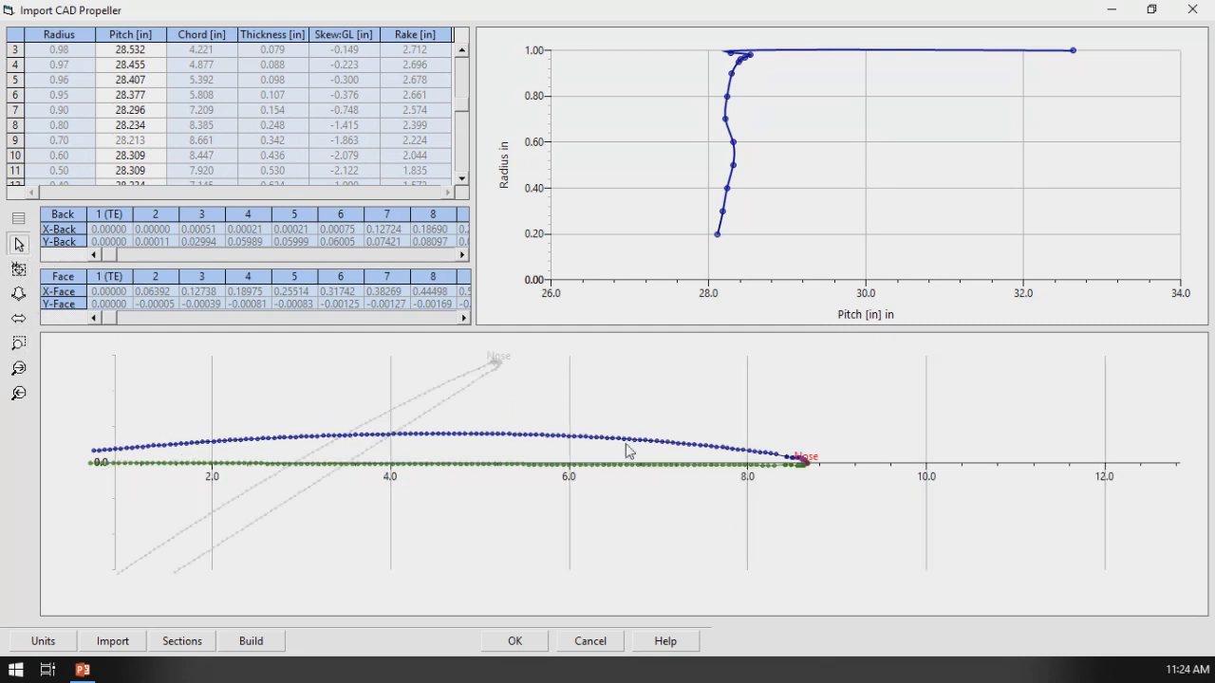
pyautogui.click(771, 476)
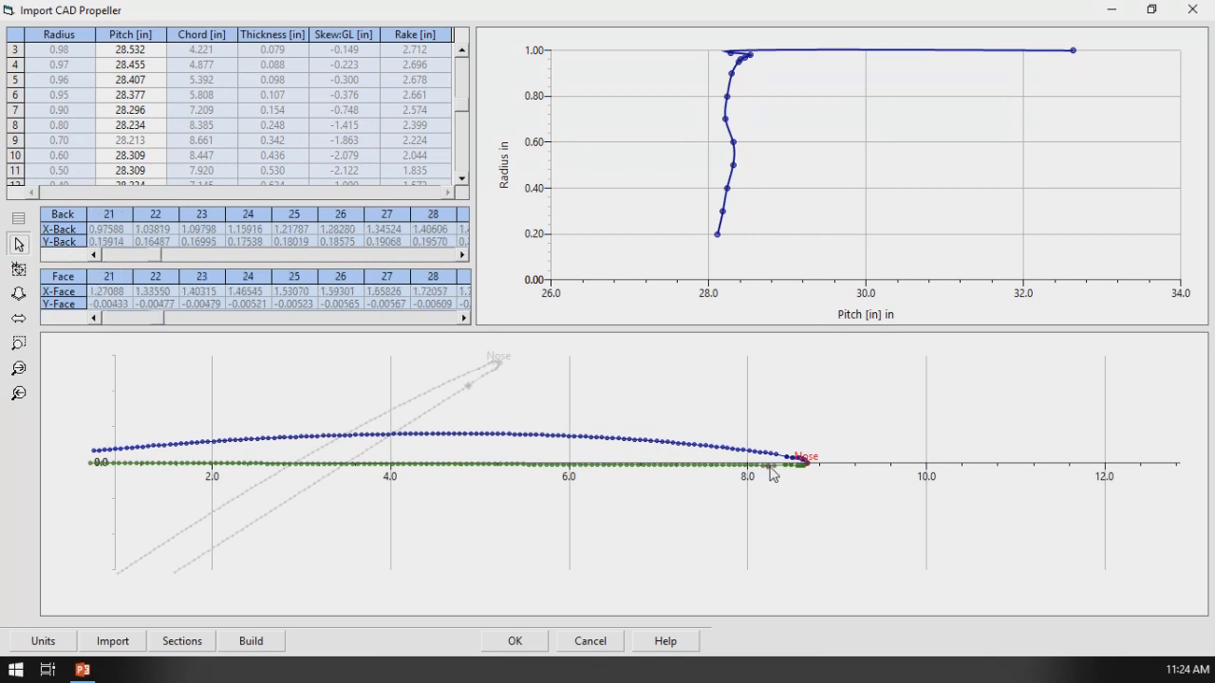
pyautogui.rightClick(770, 467)
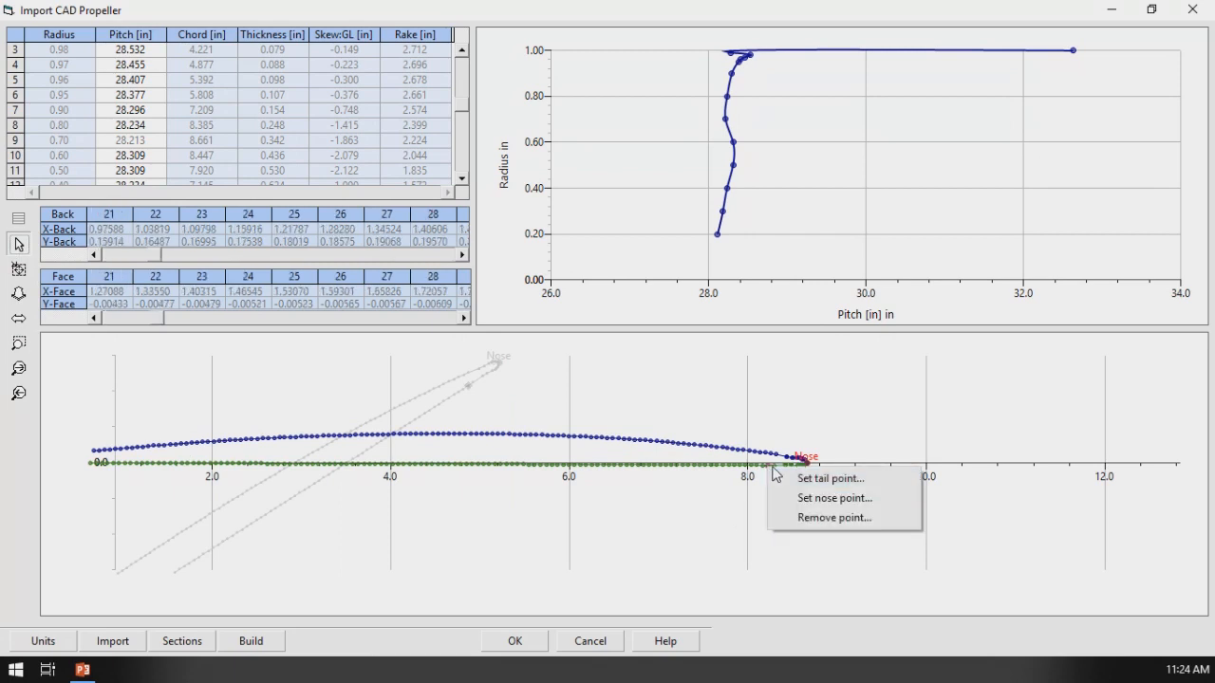
pyautogui.click(811, 500)
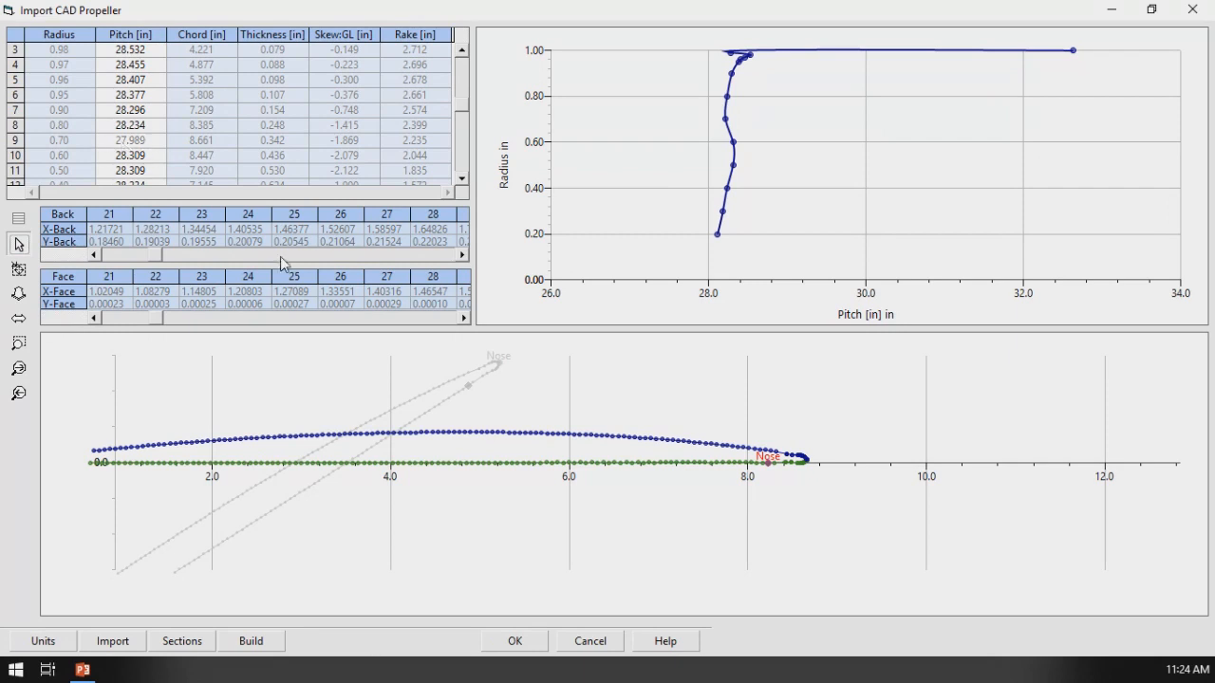
# - Set the nose point of the 0.80 radius section to the face point at about 8.0 in
pyautogui.click(18, 295)
pyautogui.moveTo(215, 412); pyautogui.dragTo(379, 399)
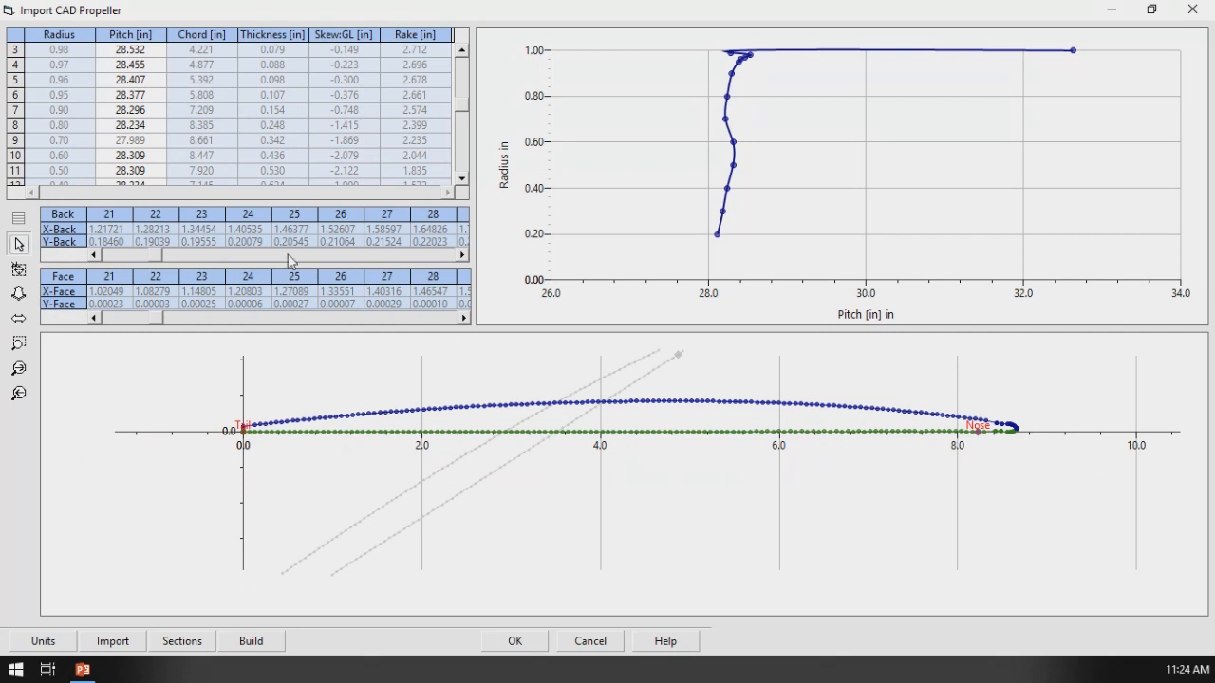
pyautogui.click(138, 128)
pyautogui.press('Return')
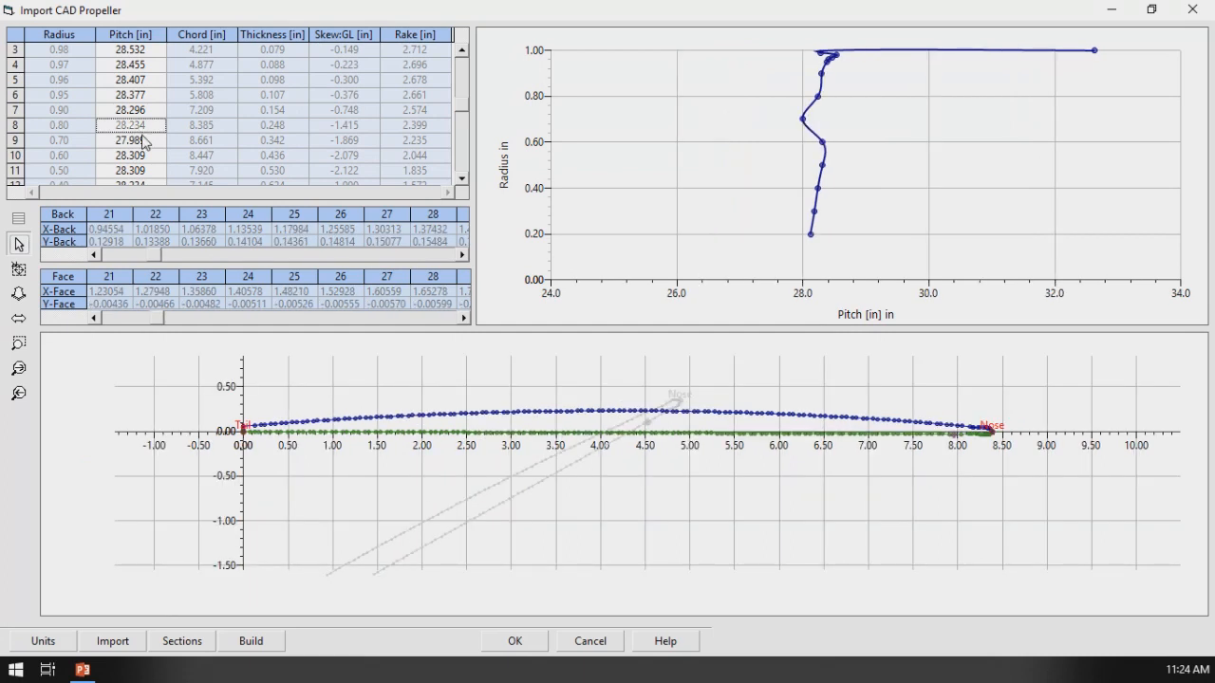
pyautogui.rightClick(957, 438)
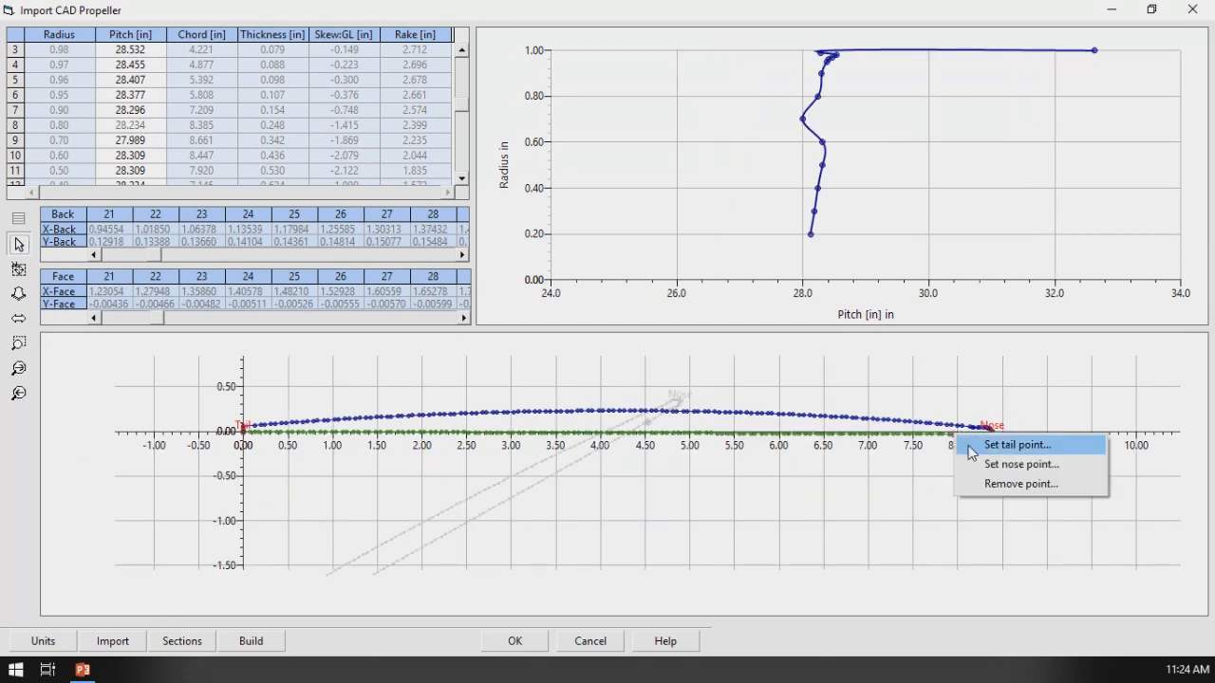
pyautogui.click(984, 464)
# - Set the nose point of the 0.90 radius section to the face point at about 6.9 in and refresh the pitch plot
pyautogui.click(115, 110)
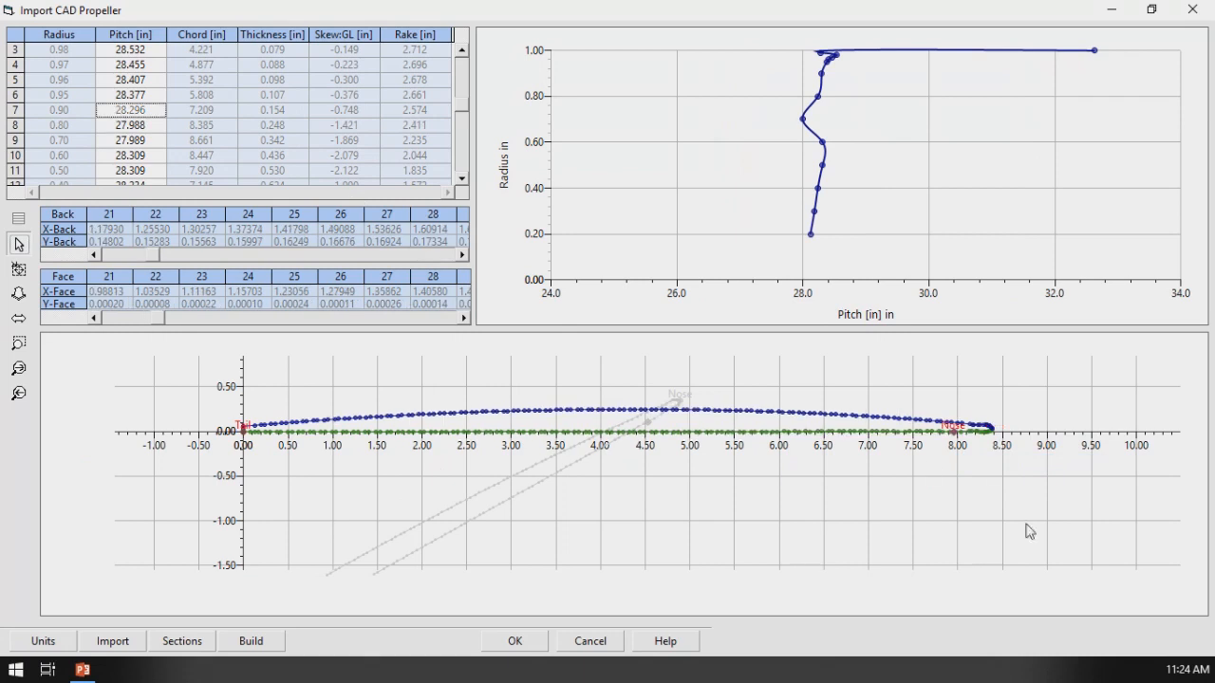
pyautogui.rightClick(861, 437)
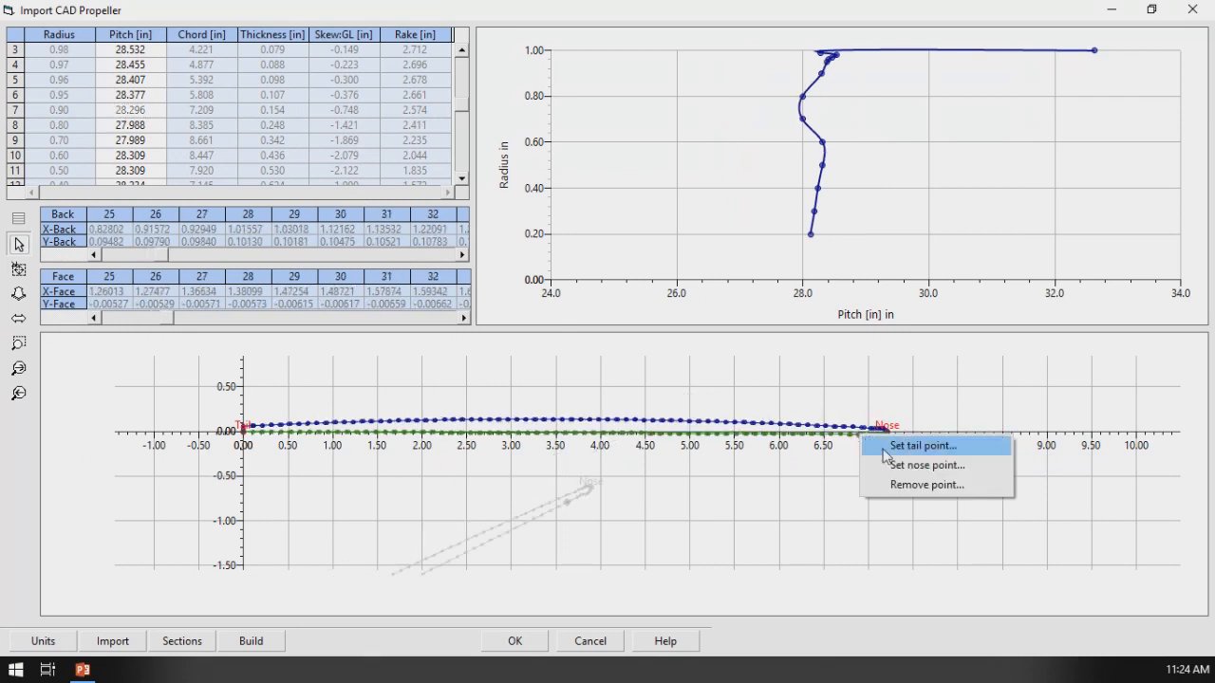
pyautogui.click(928, 466)
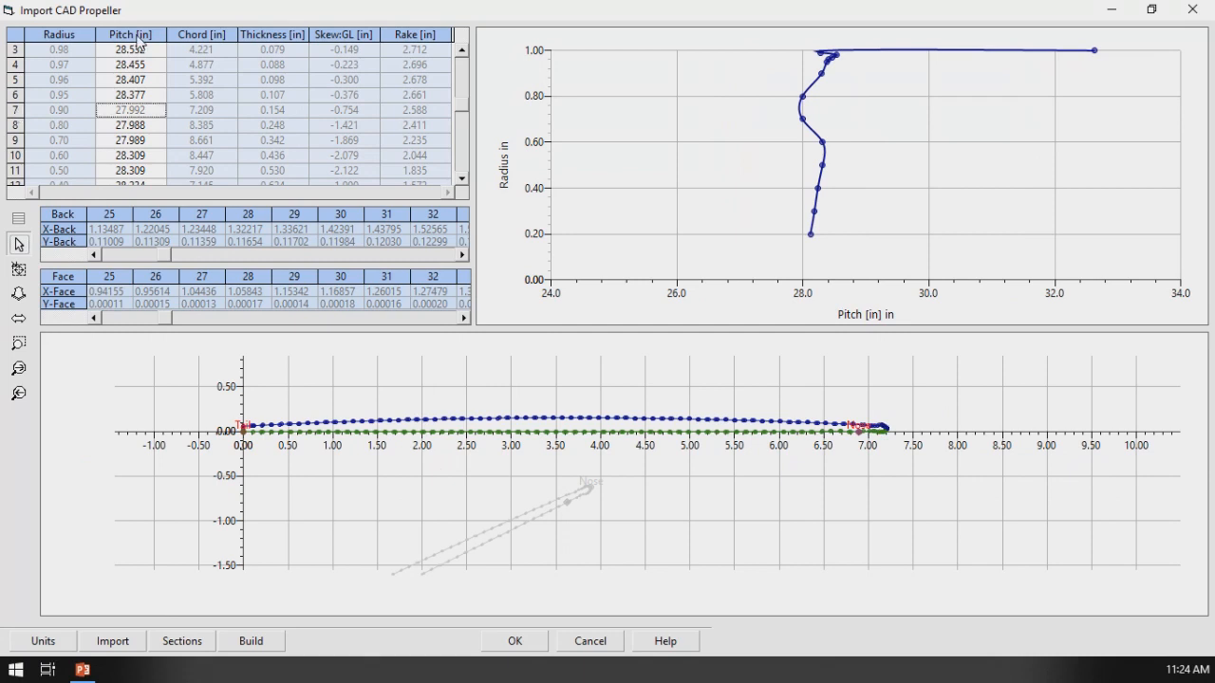
pyautogui.click(203, 36)
pyautogui.click(129, 38)
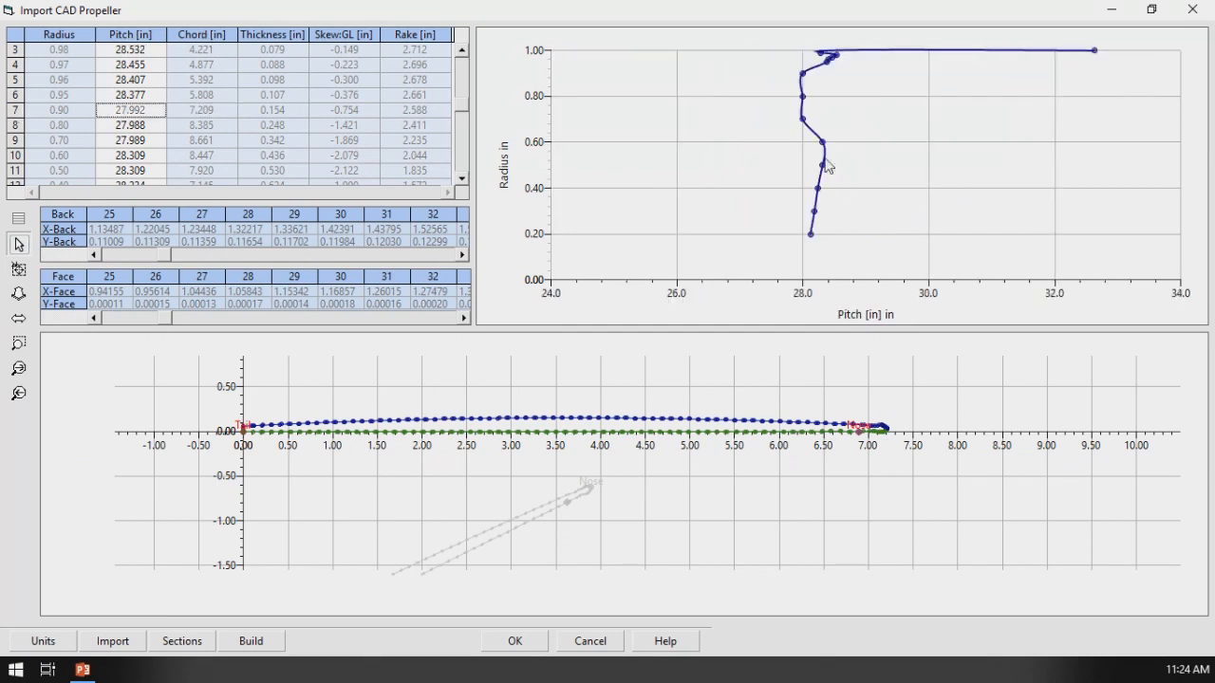
# - Set the nose points of the 0.95 and 0.96 radius sections to the face points at about 5.5 in and 5.3 in
pyautogui.click(121, 99)
pyautogui.moveTo(835, 427); pyautogui.dragTo(763, 446)
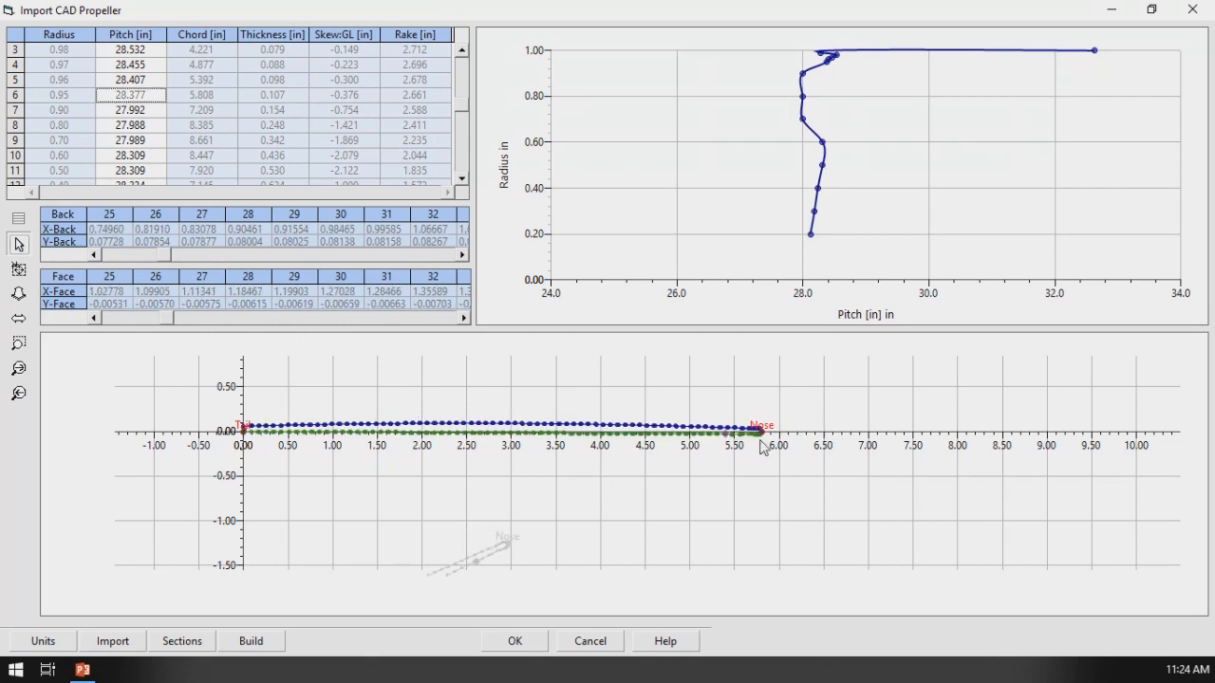
pyautogui.rightClick(736, 438)
pyautogui.click(774, 464)
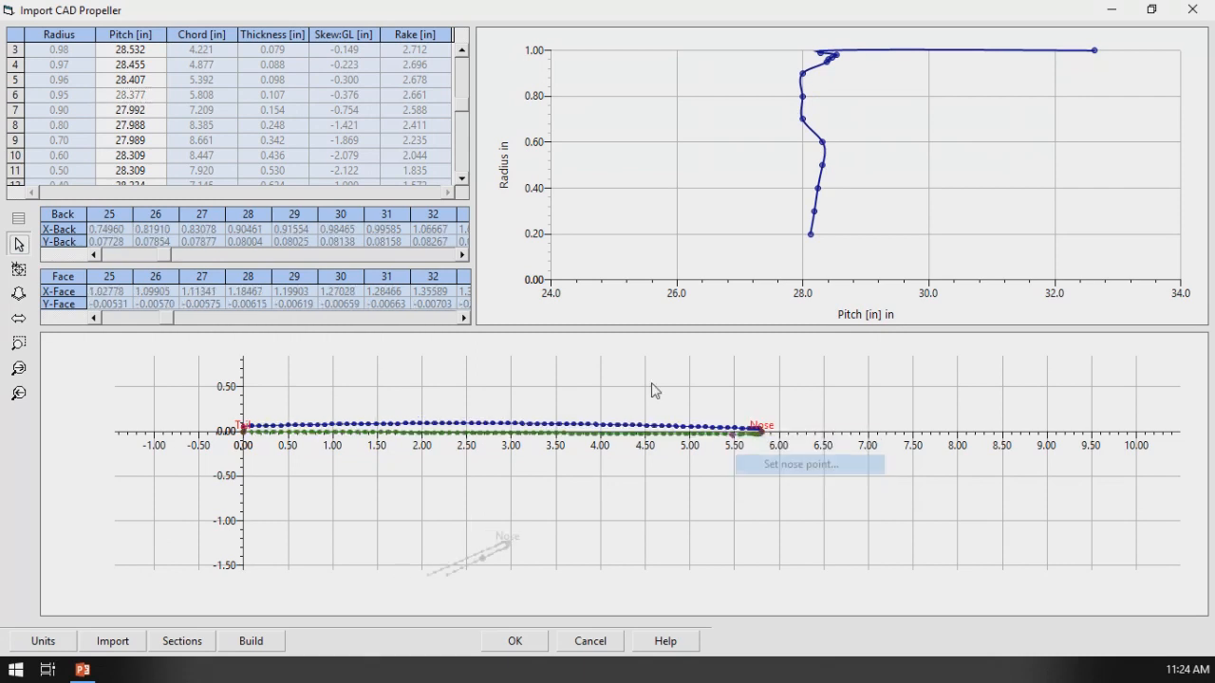
pyautogui.click(121, 80)
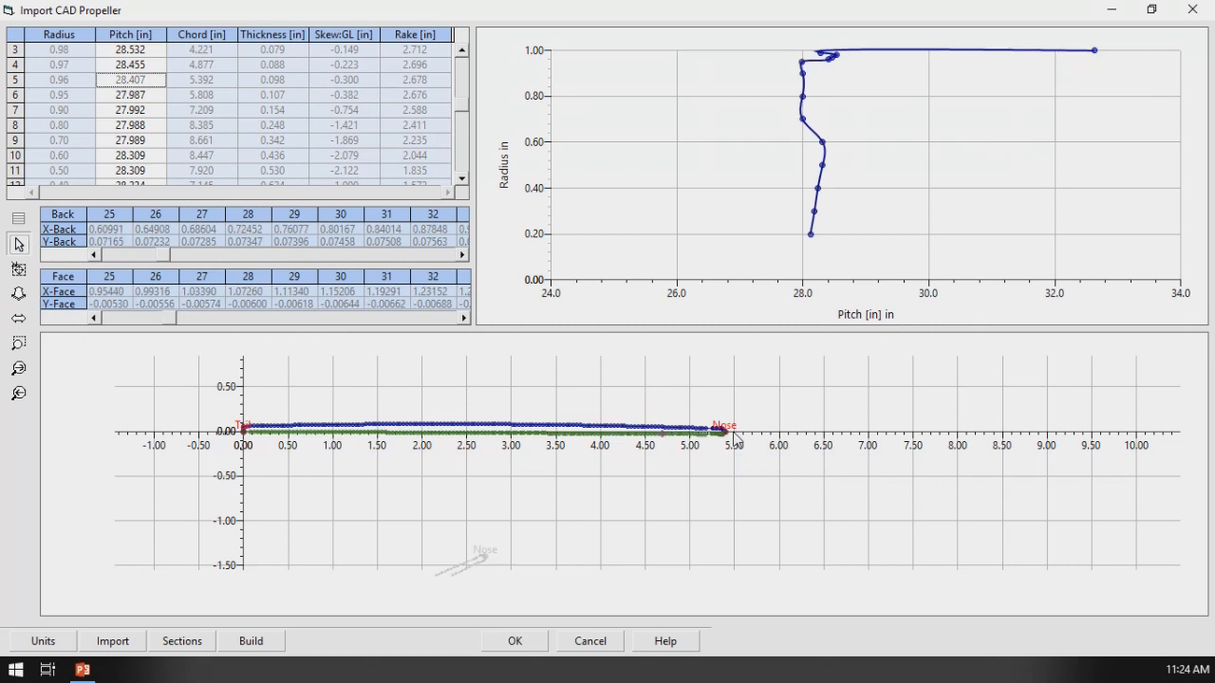
pyautogui.rightClick(716, 436)
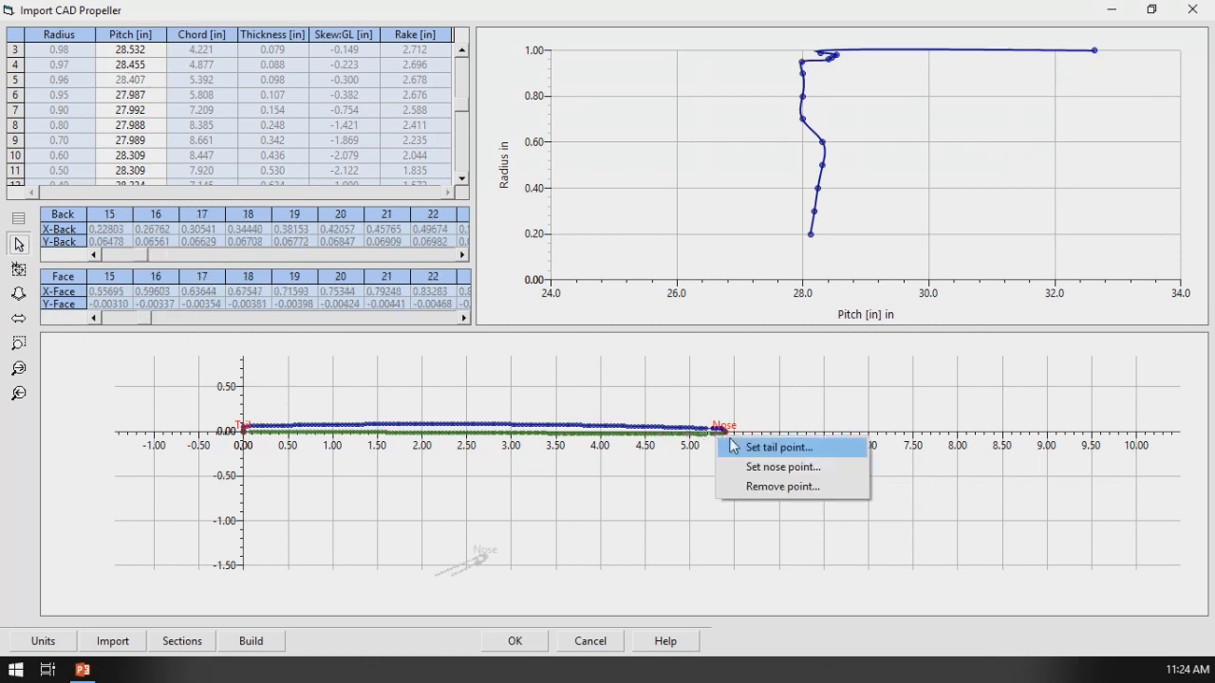
pyautogui.click(752, 467)
# - Set the nose points of the 0.97 and 0.98 radius sections to face points just behind the leading edge
pyautogui.click(123, 66)
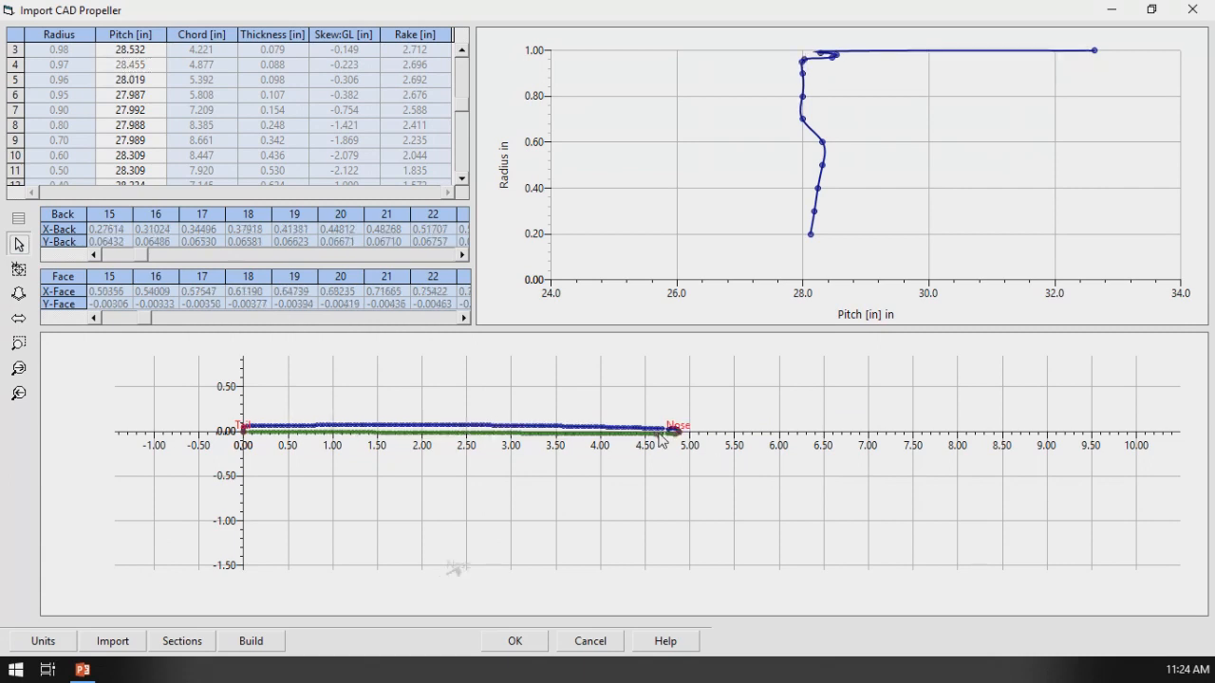
pyautogui.rightClick(661, 442)
pyautogui.click(704, 470)
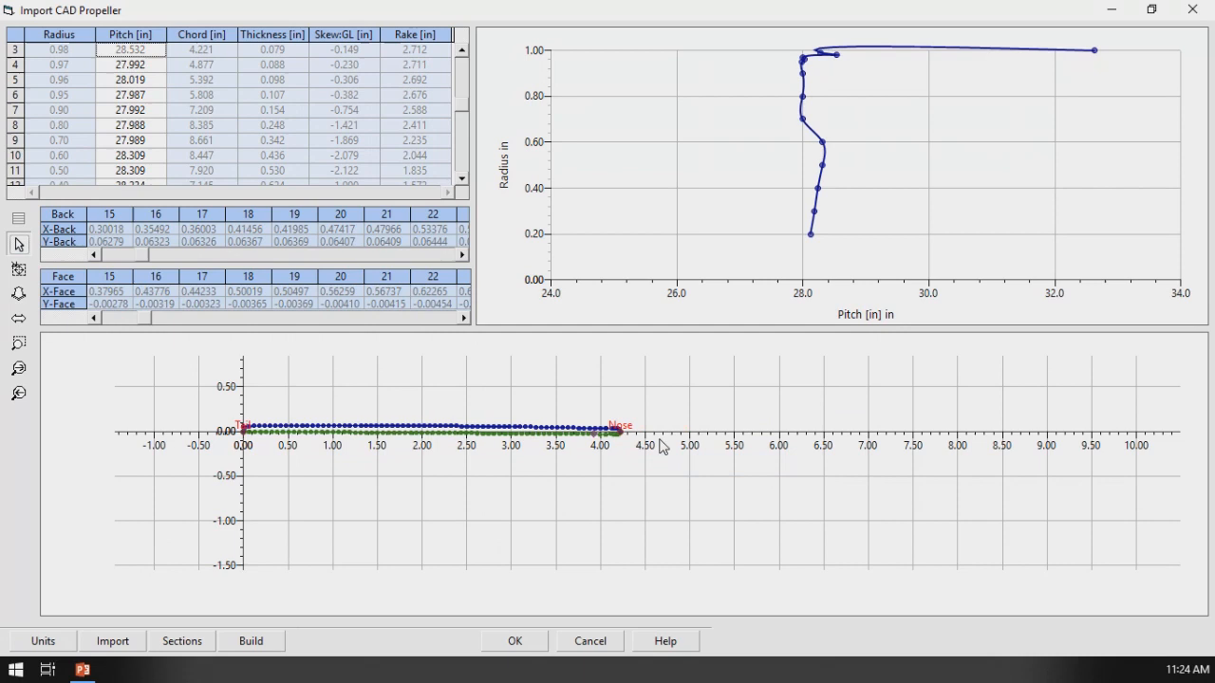
pyautogui.rightClick(596, 438)
pyautogui.click(626, 469)
# - Set the nose point of the 0.999 radius section to the face point at about 0.28 in and refresh the pitch plot
pyautogui.click(128, 53)
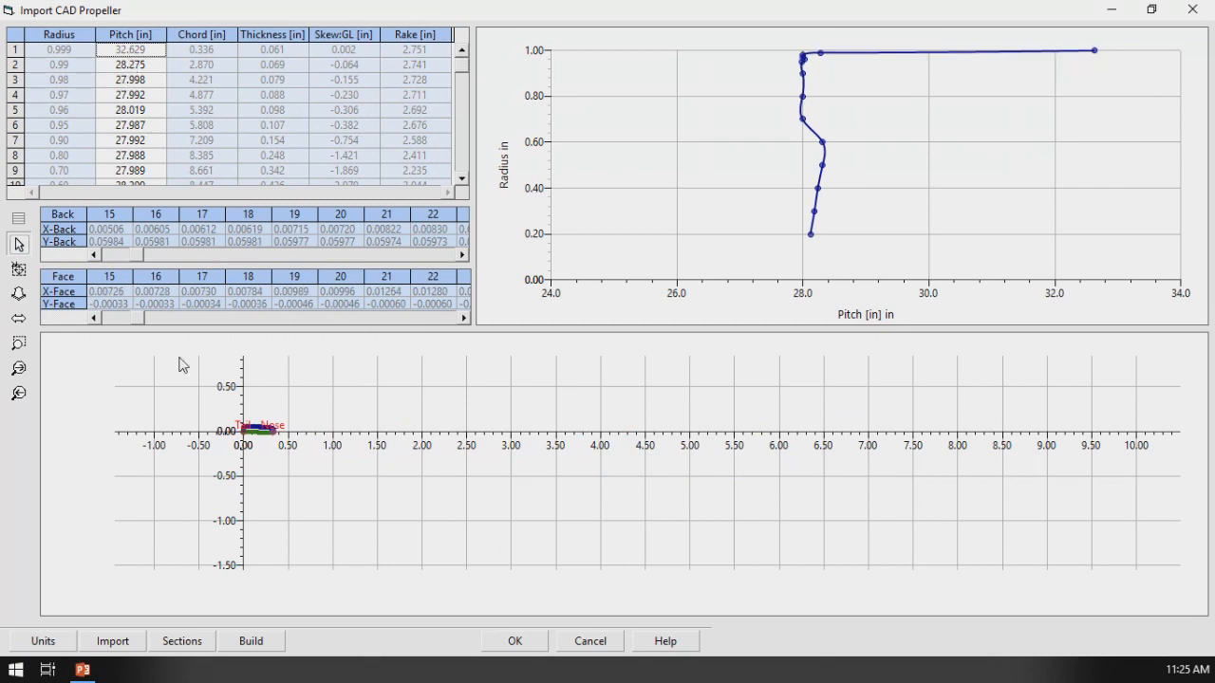
pyautogui.click(18, 344)
pyautogui.moveTo(239, 419); pyautogui.dragTo(305, 456)
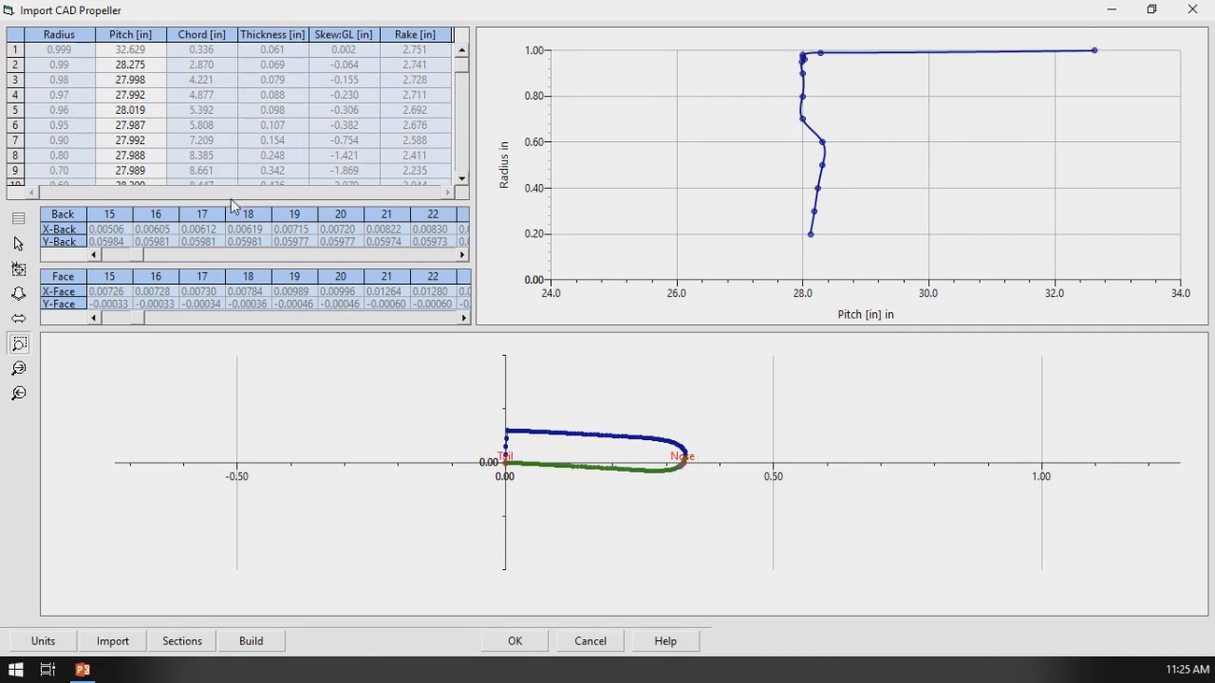
pyautogui.click(18, 244)
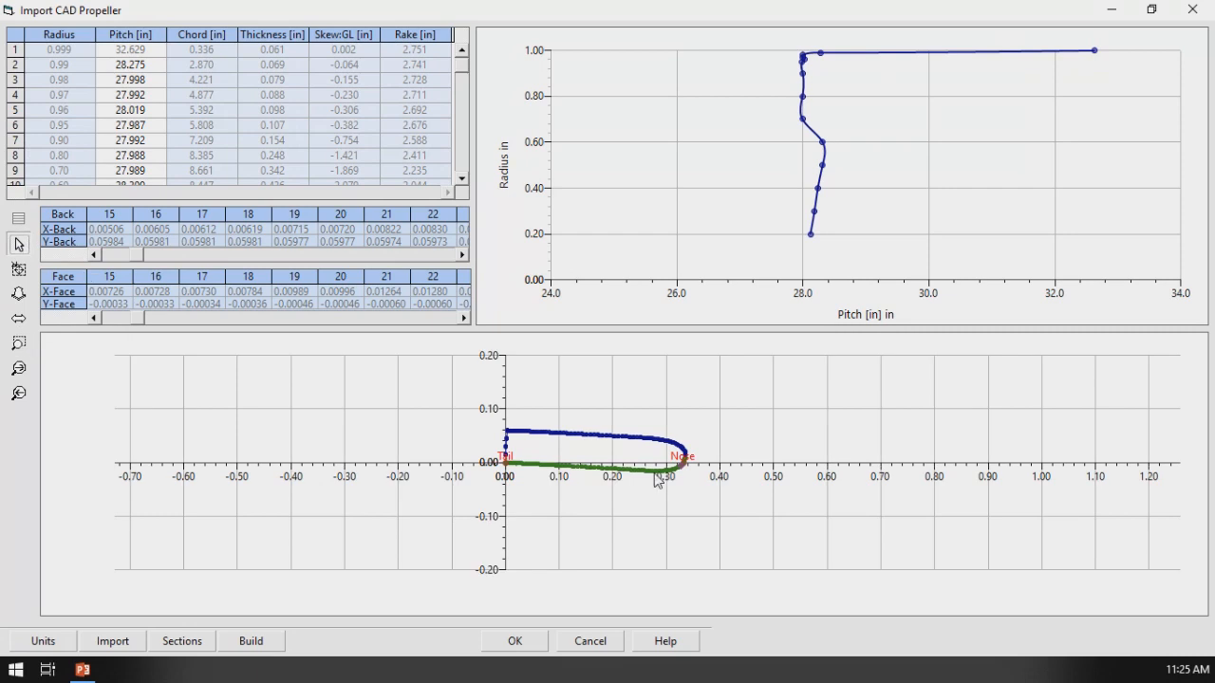
pyautogui.click(658, 481)
pyautogui.rightClick(655, 474)
pyautogui.click(685, 505)
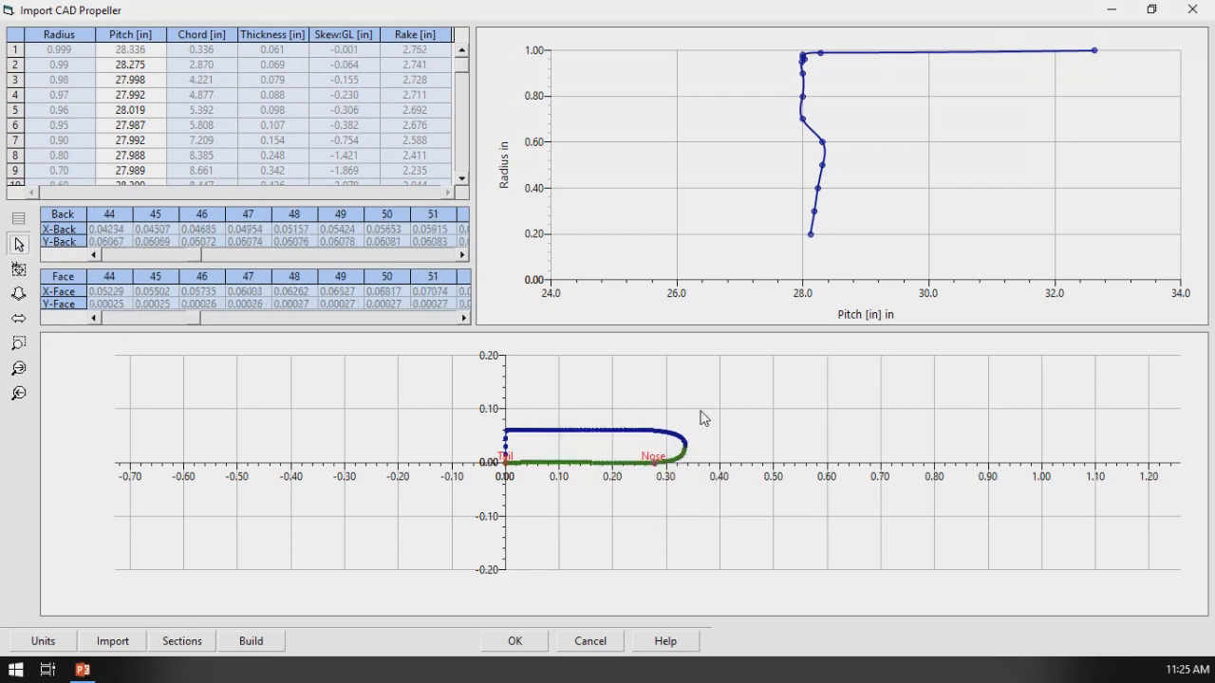
pyautogui.click(179, 42)
pyautogui.click(137, 41)
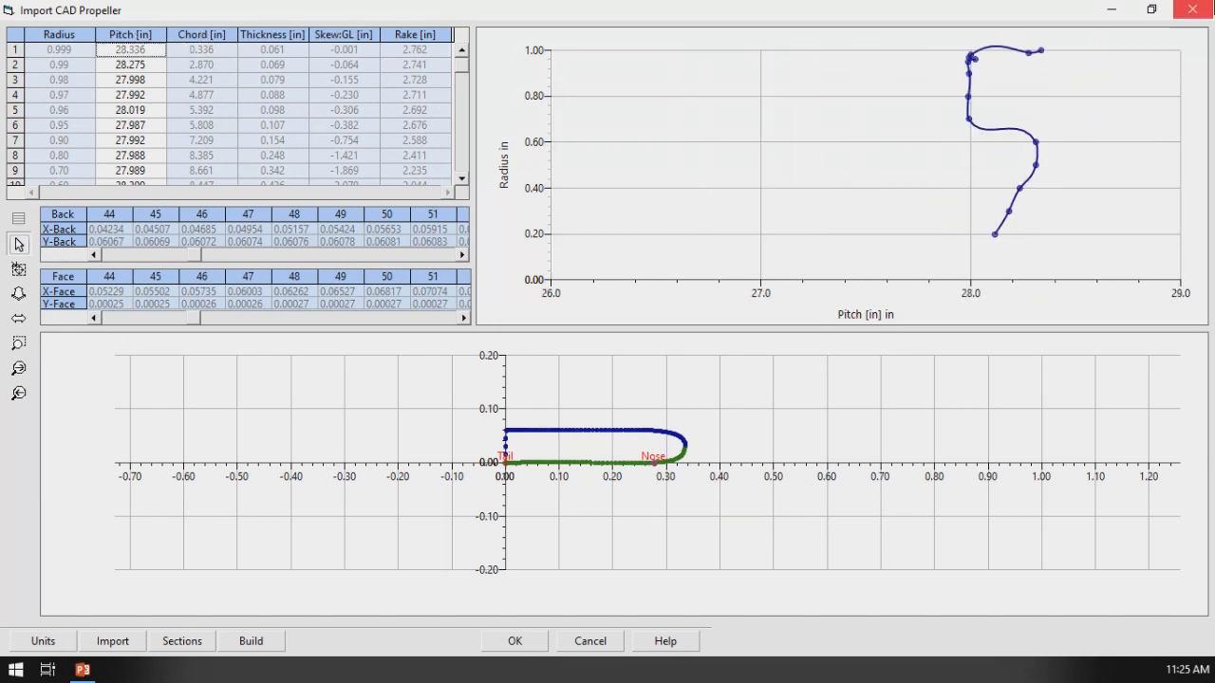
# - Set the nose point of the 0.99 radius section to the face point at about 2.79 in
pyautogui.click(109, 64)
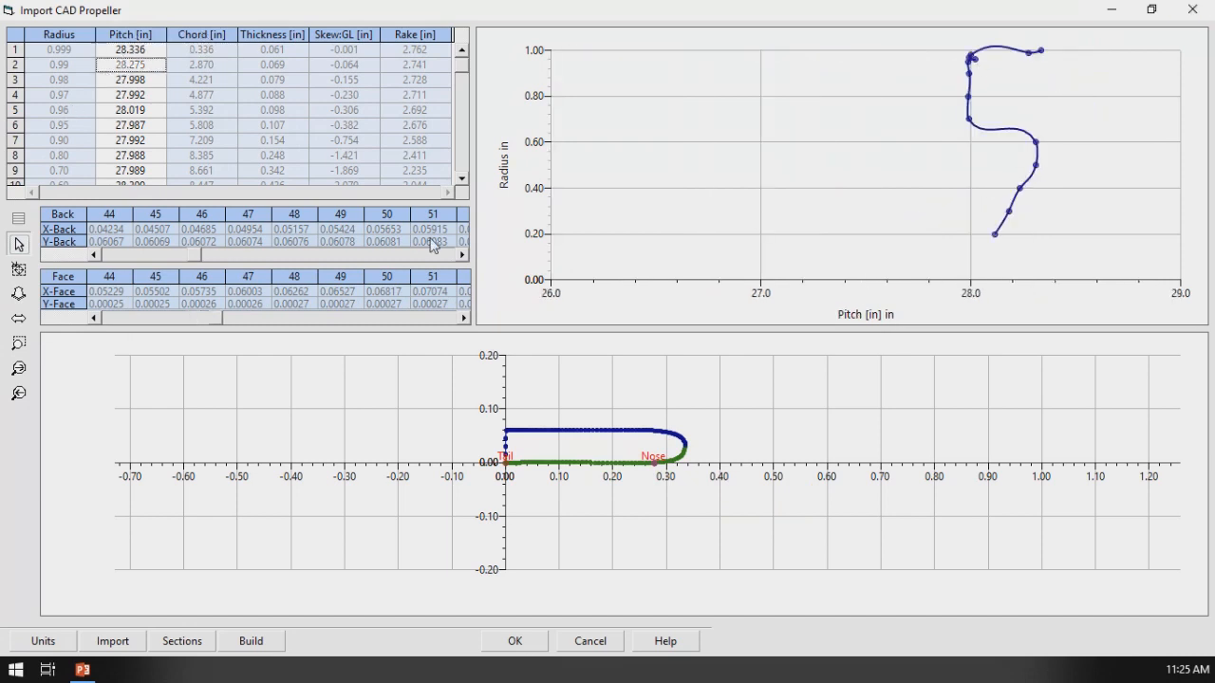
pyautogui.click(31, 380)
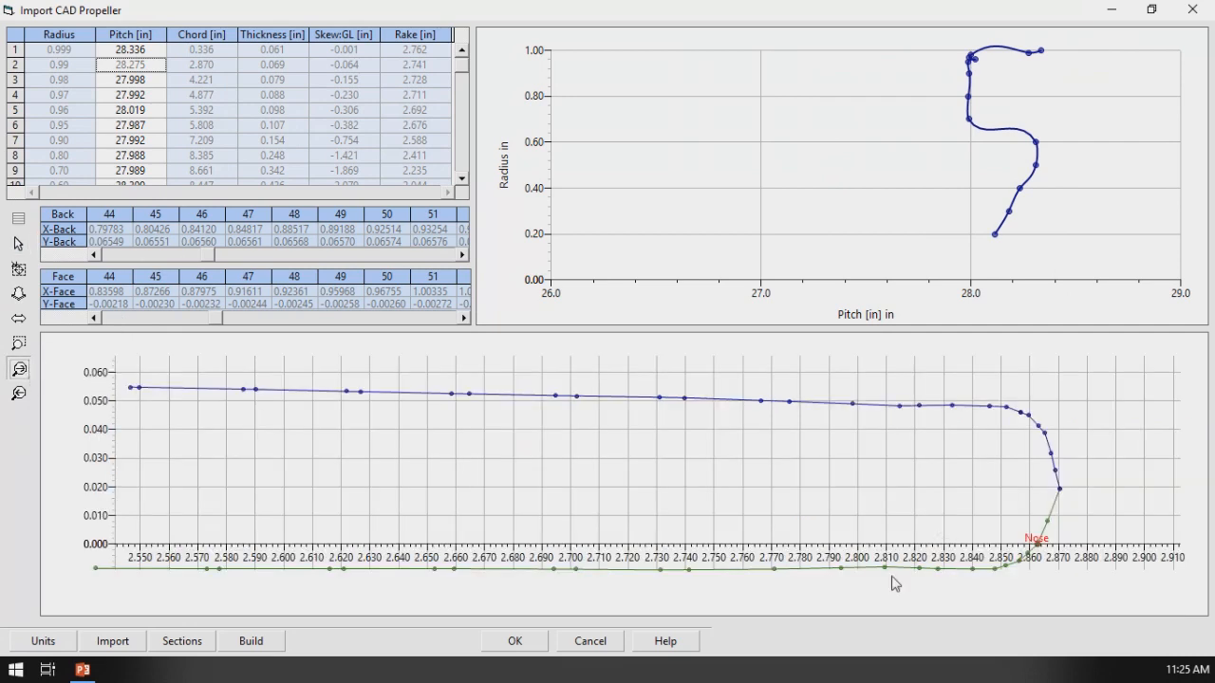
pyautogui.rightClick(842, 568)
pyautogui.click(892, 598)
pyautogui.click(18, 269)
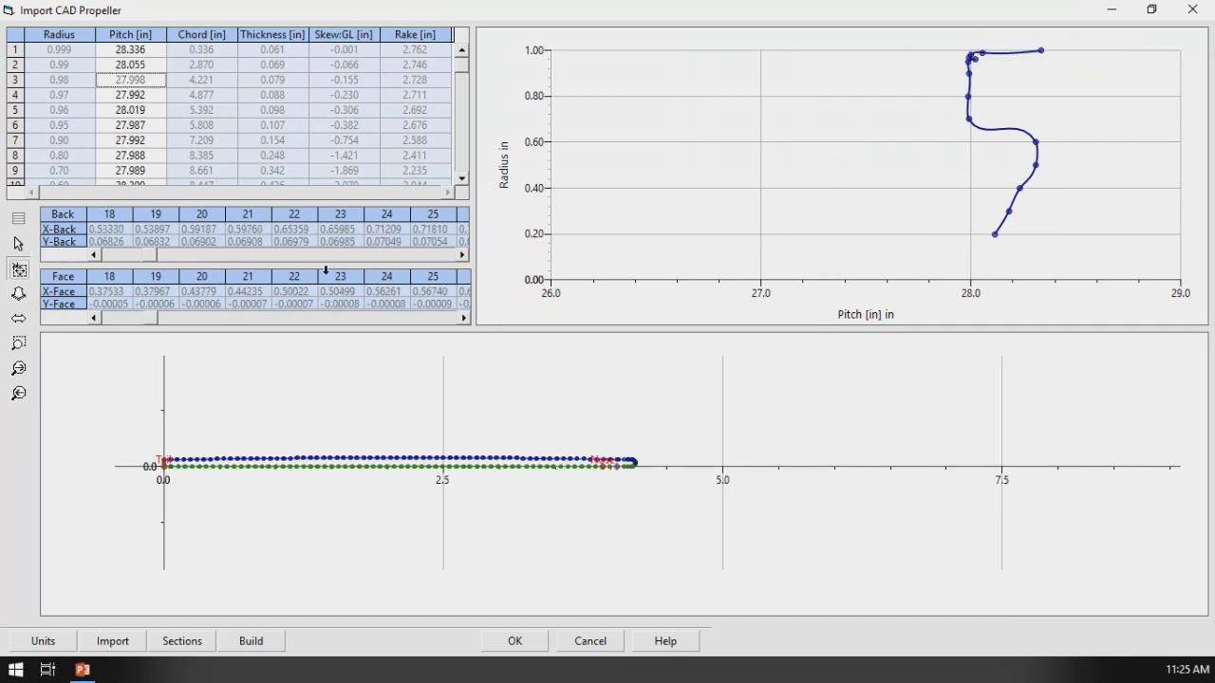
# - Review the section profiles from the 0.97 radius inward to the 0.60 radius, checking their nose points
pyautogui.click(122, 95)
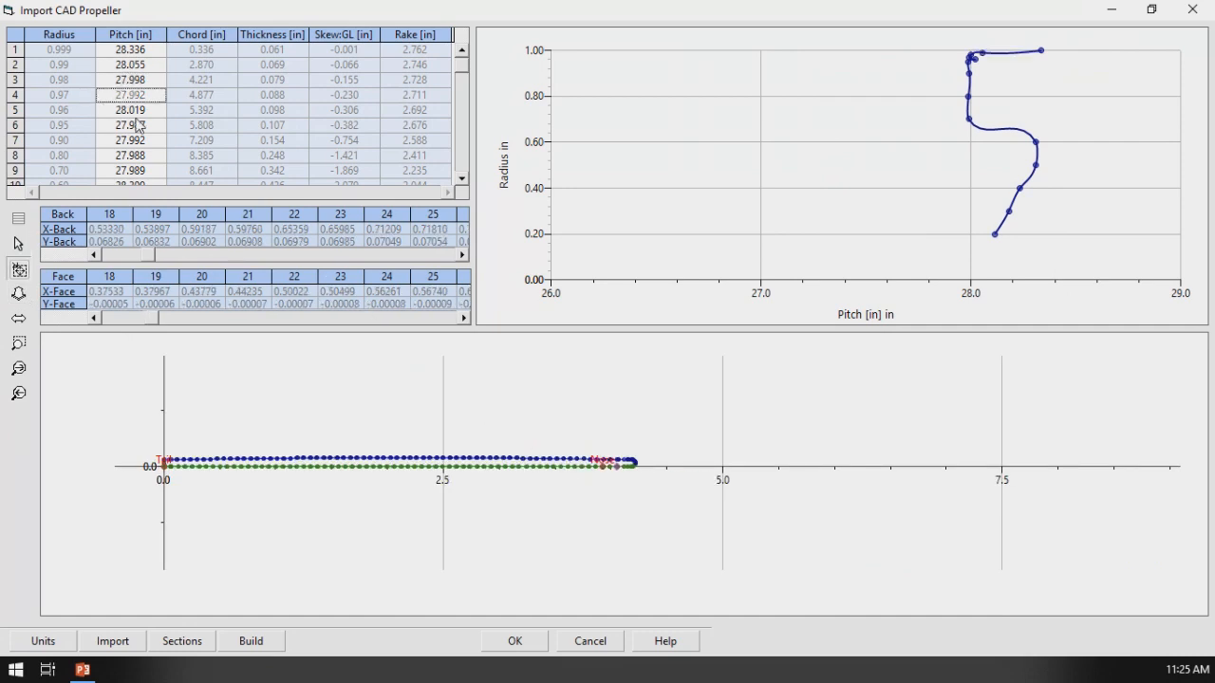
pyautogui.press('Down')
pyautogui.press('Down')
pyautogui.press('Down')
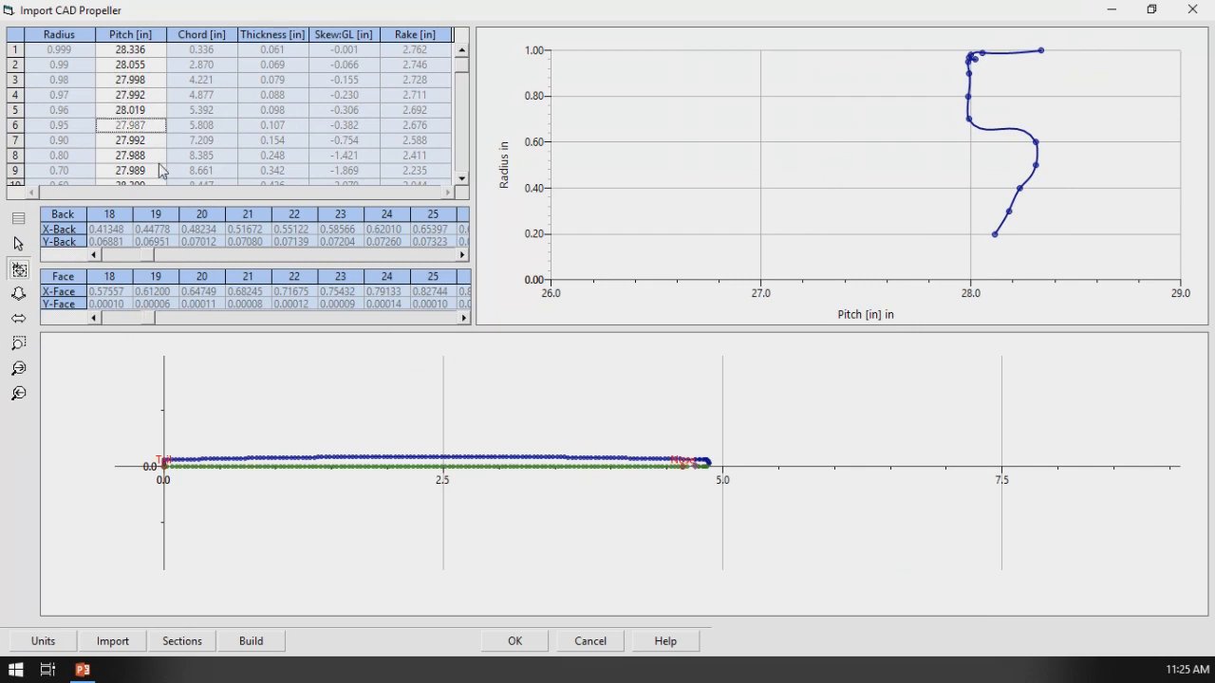
pyautogui.press('Down')
pyautogui.press('Down')
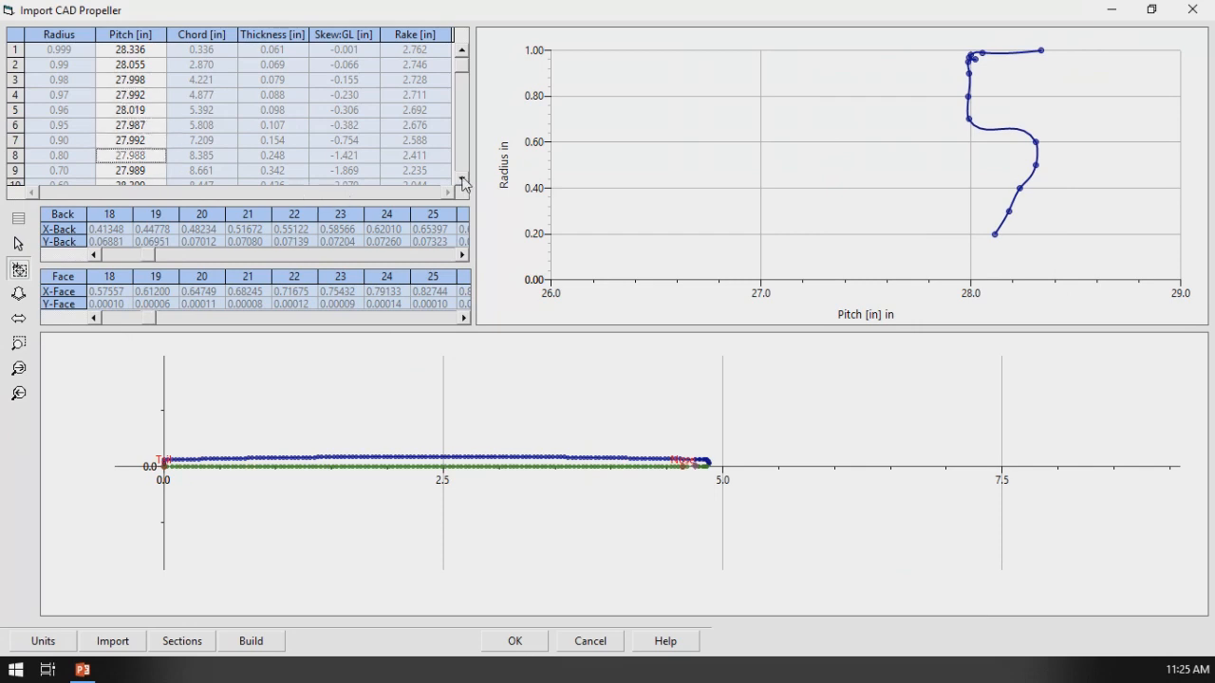
pyautogui.press('Down')
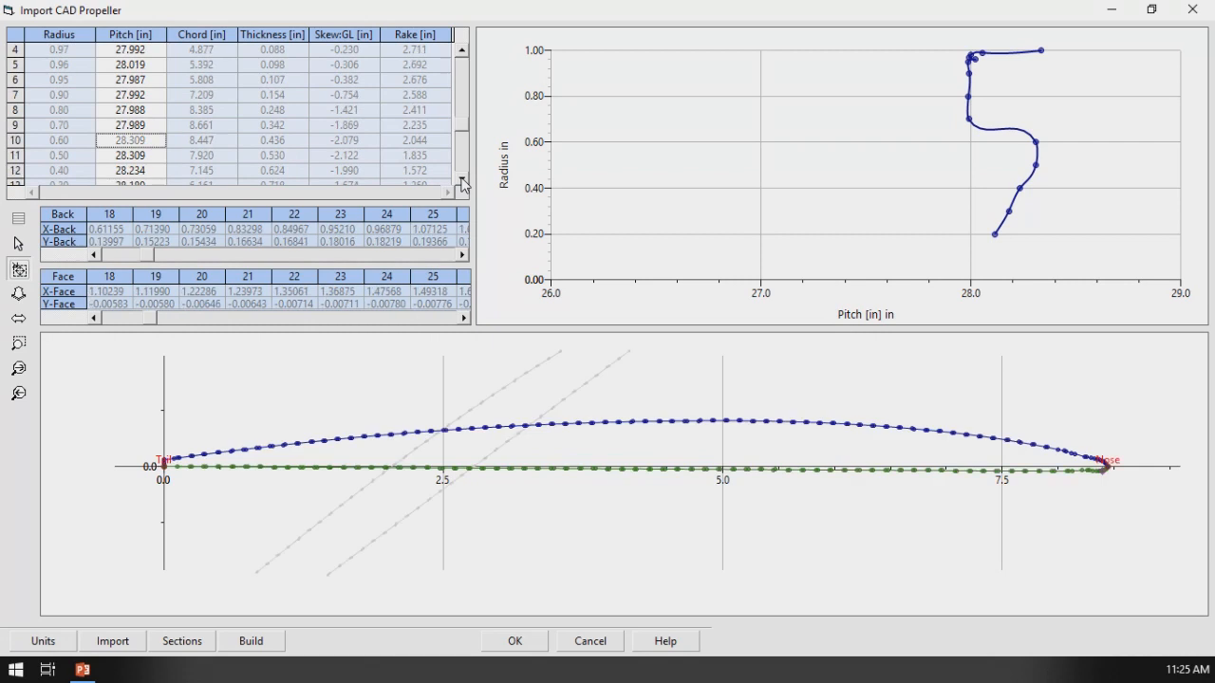
pyautogui.click(462, 179)
pyautogui.click(462, 179)
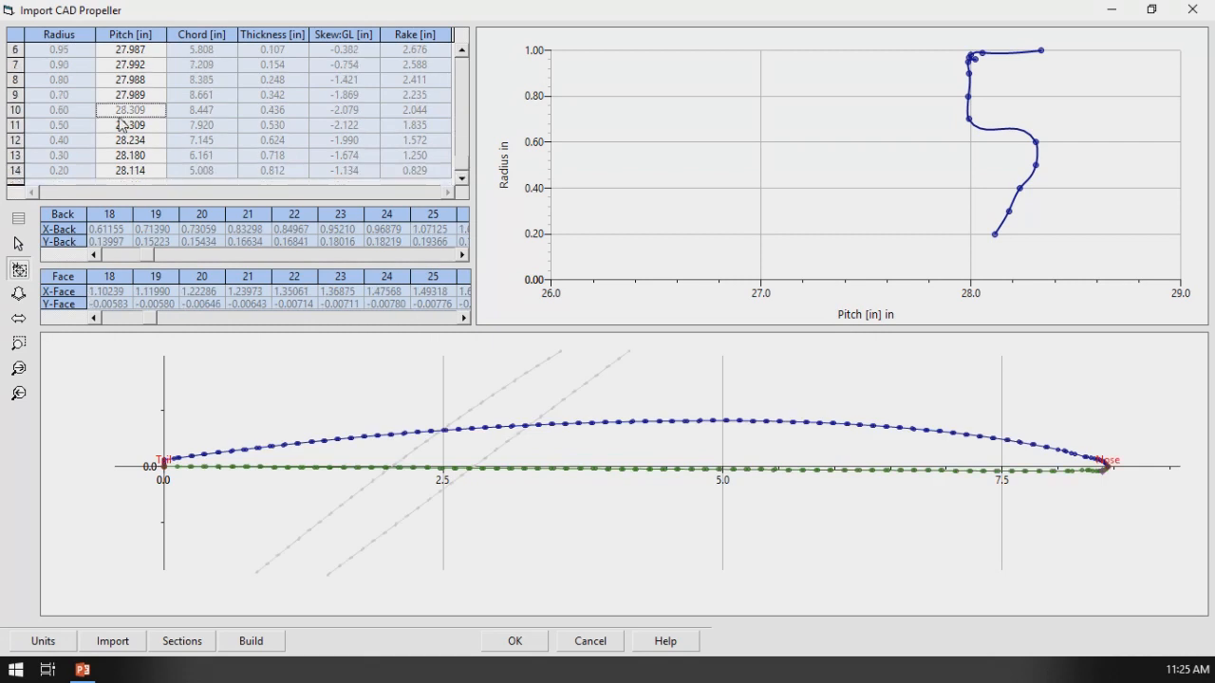
pyautogui.click(136, 98)
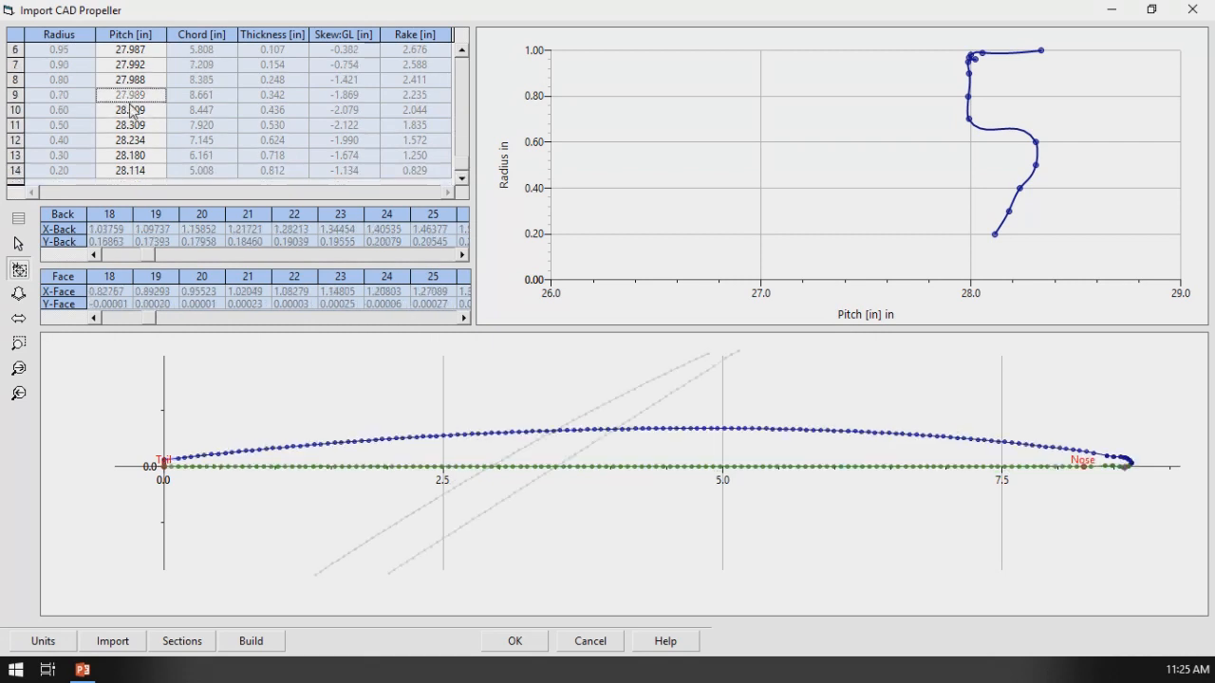
# - Set the nose point of the 0.60 radius section to the face point at about 8.0 in
pyautogui.click(135, 111)
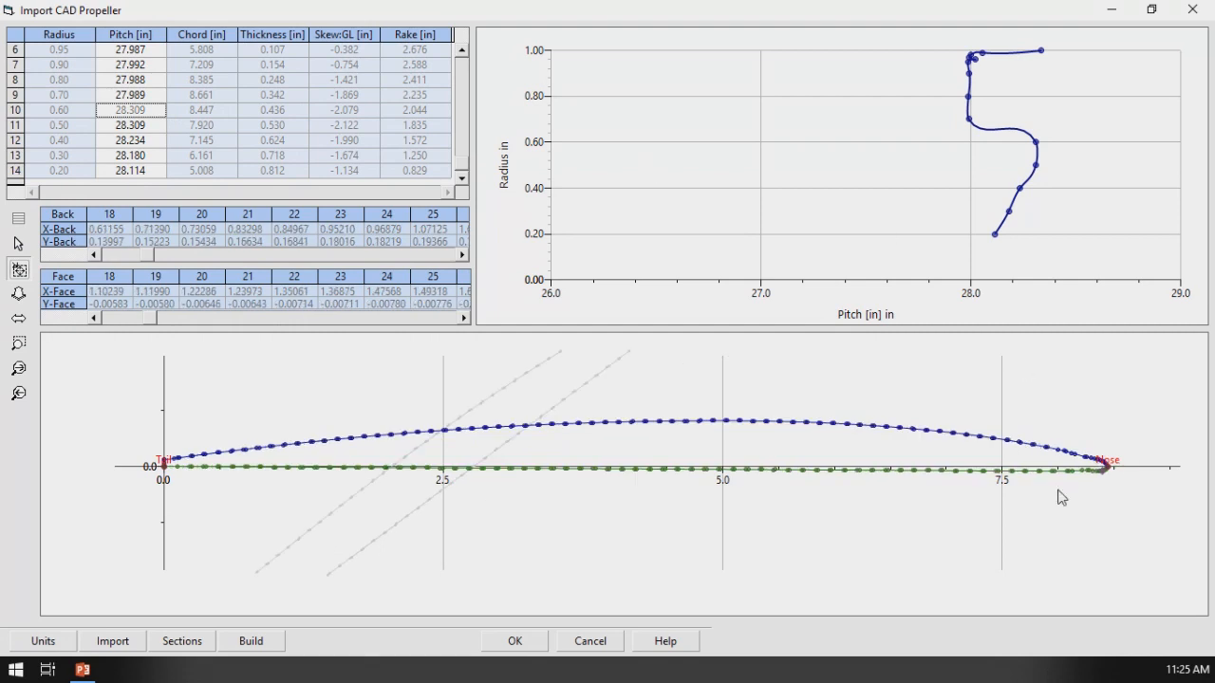
pyautogui.click(1093, 473)
pyautogui.rightClick(1053, 482)
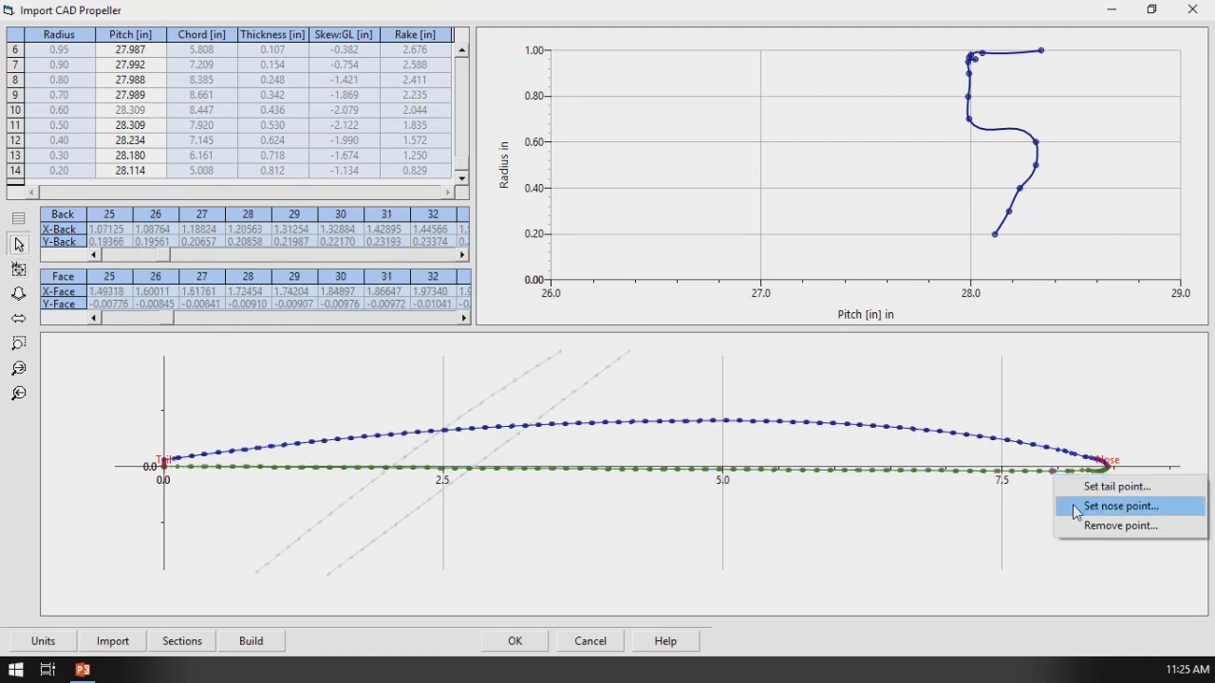
pyautogui.click(1068, 504)
# - Set the nose point of the 0.50 radius section to the face point at about 6.8 in
pyautogui.click(126, 129)
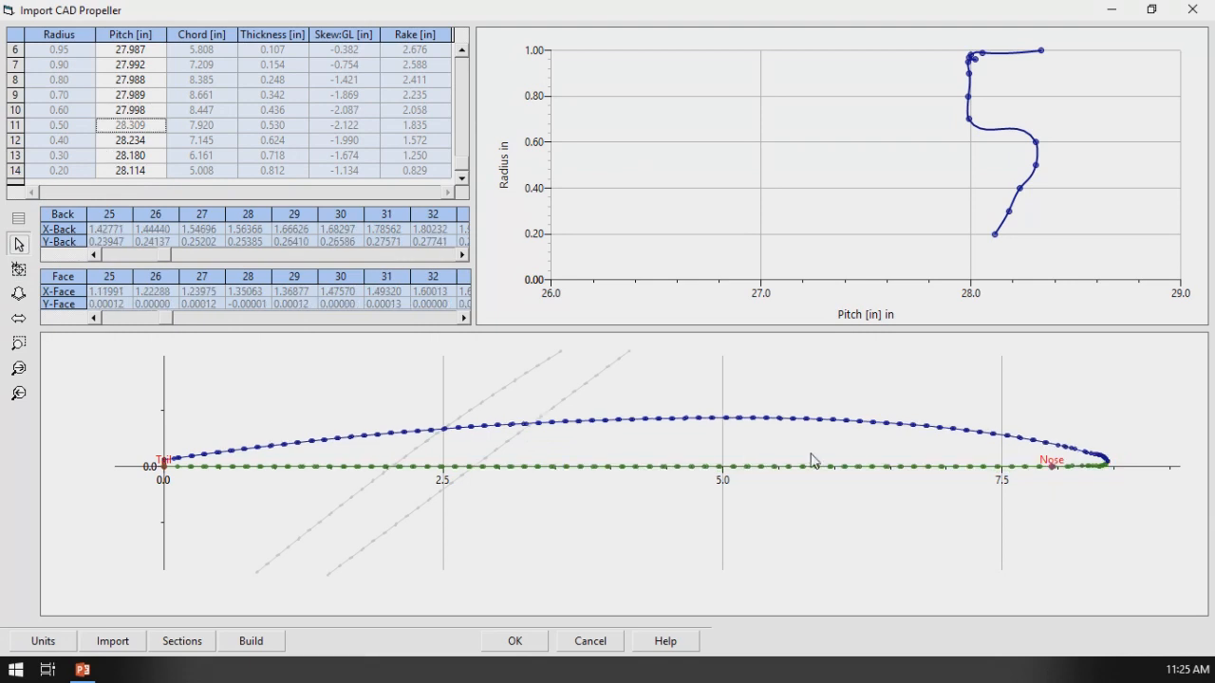
pyautogui.click(920, 473)
pyautogui.rightClick(922, 473)
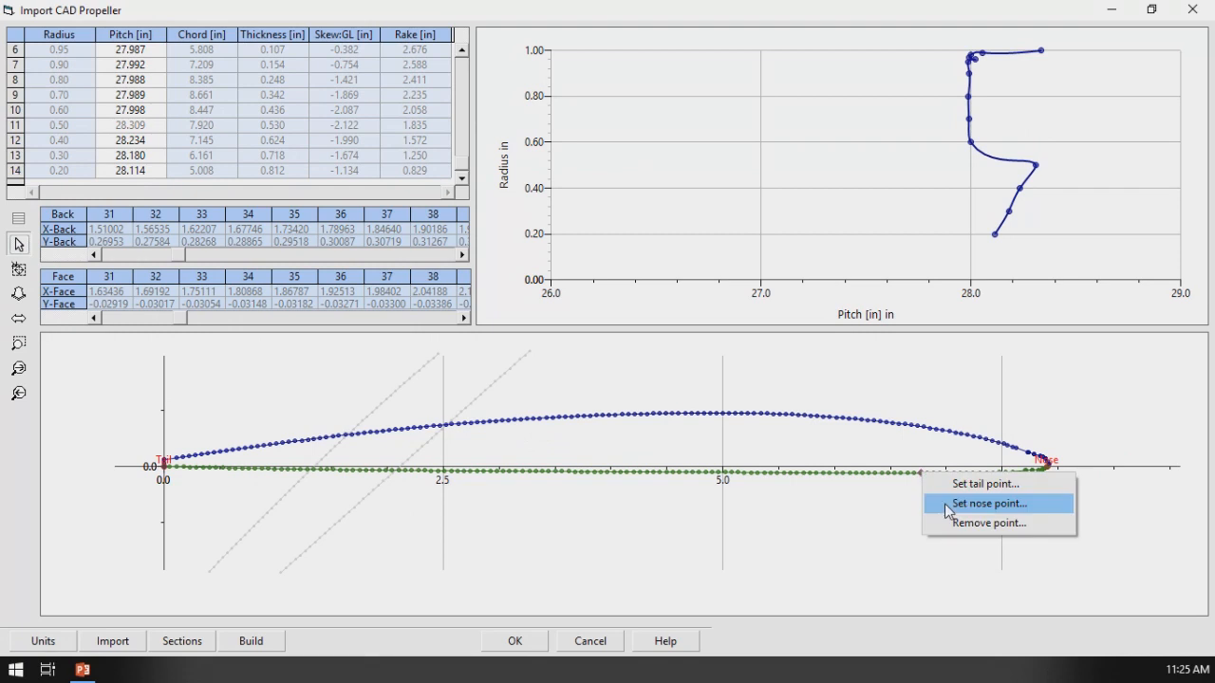
pyautogui.click(954, 504)
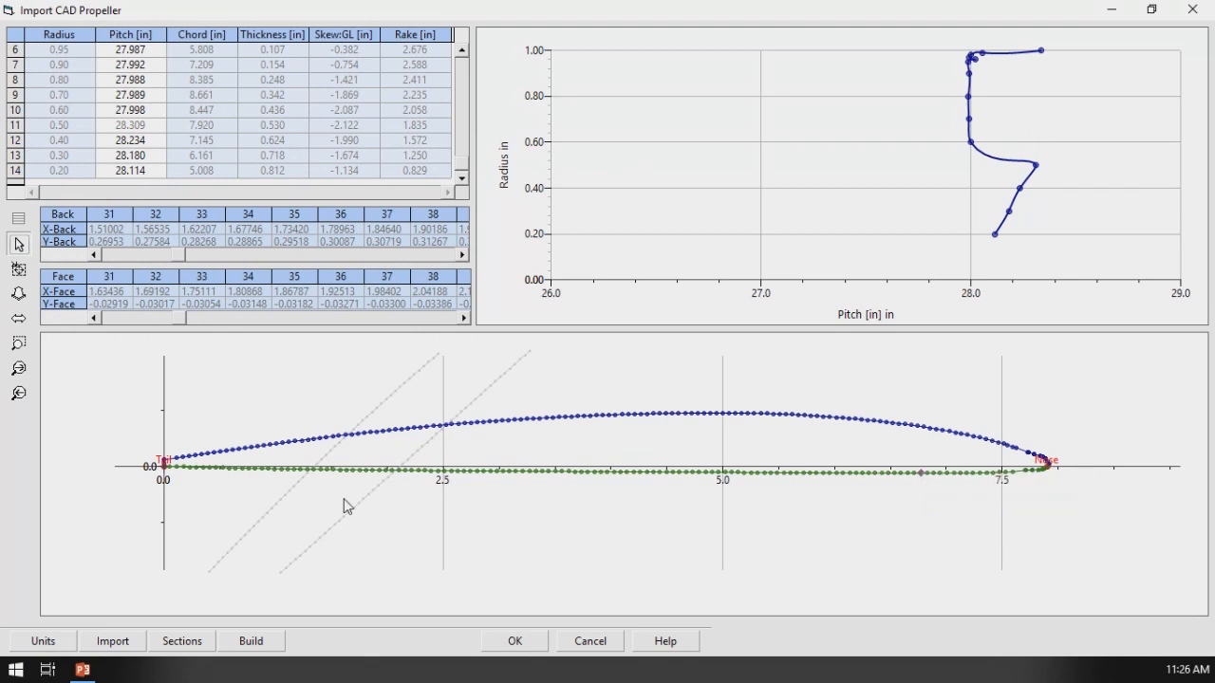
# - Set the nose point of the 0.40 radius section to the face point at about 6.4 in
pyautogui.click(116, 143)
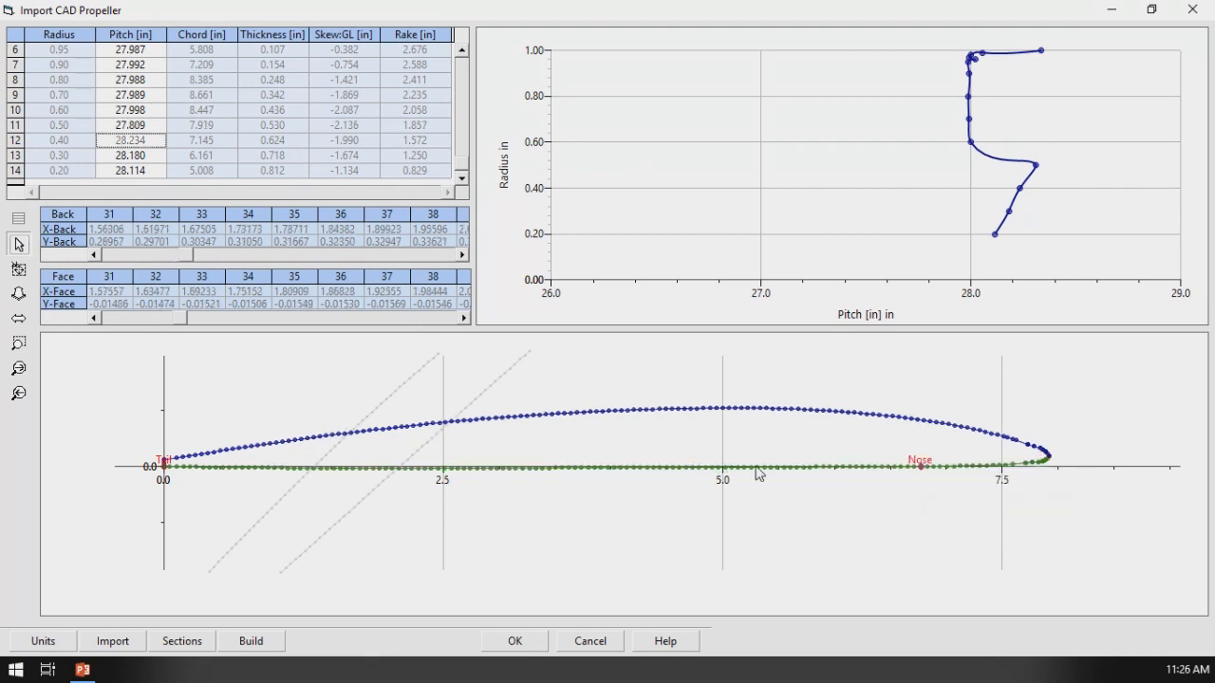
pyautogui.click(878, 478)
pyautogui.rightClick(883, 478)
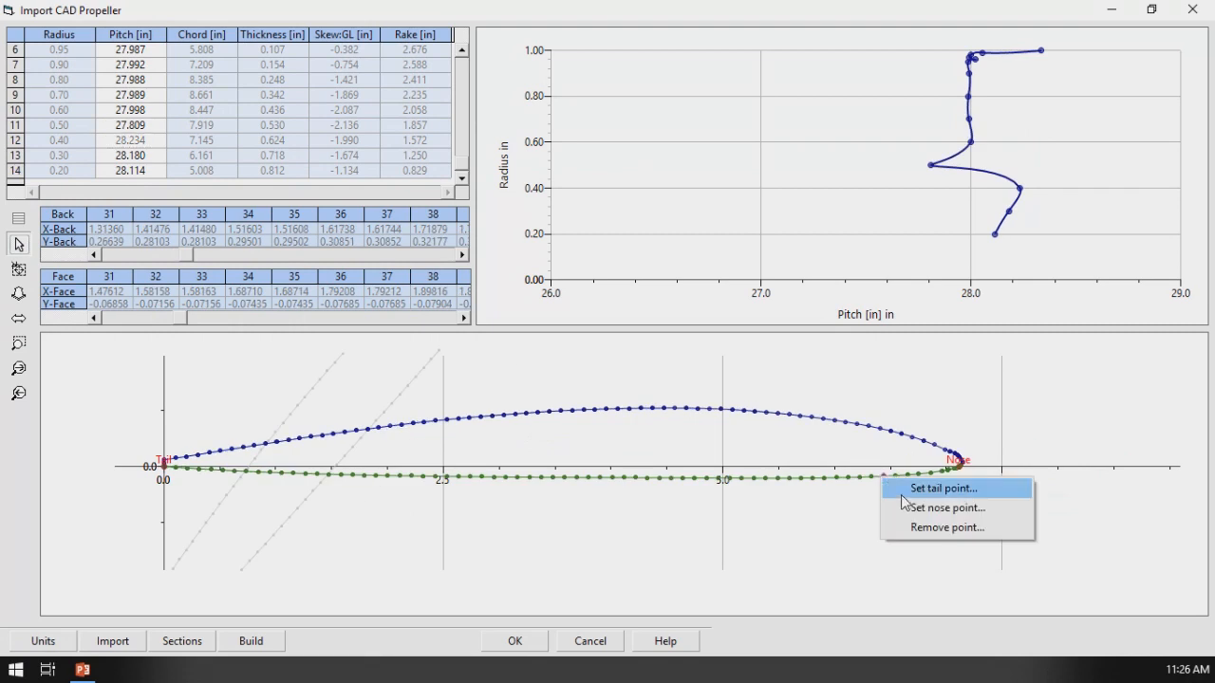
pyautogui.click(916, 505)
# - Set the 0.30 radius section's nose point to the face point at about 5.2 in and its tail point at about 2.7 in
pyautogui.click(143, 161)
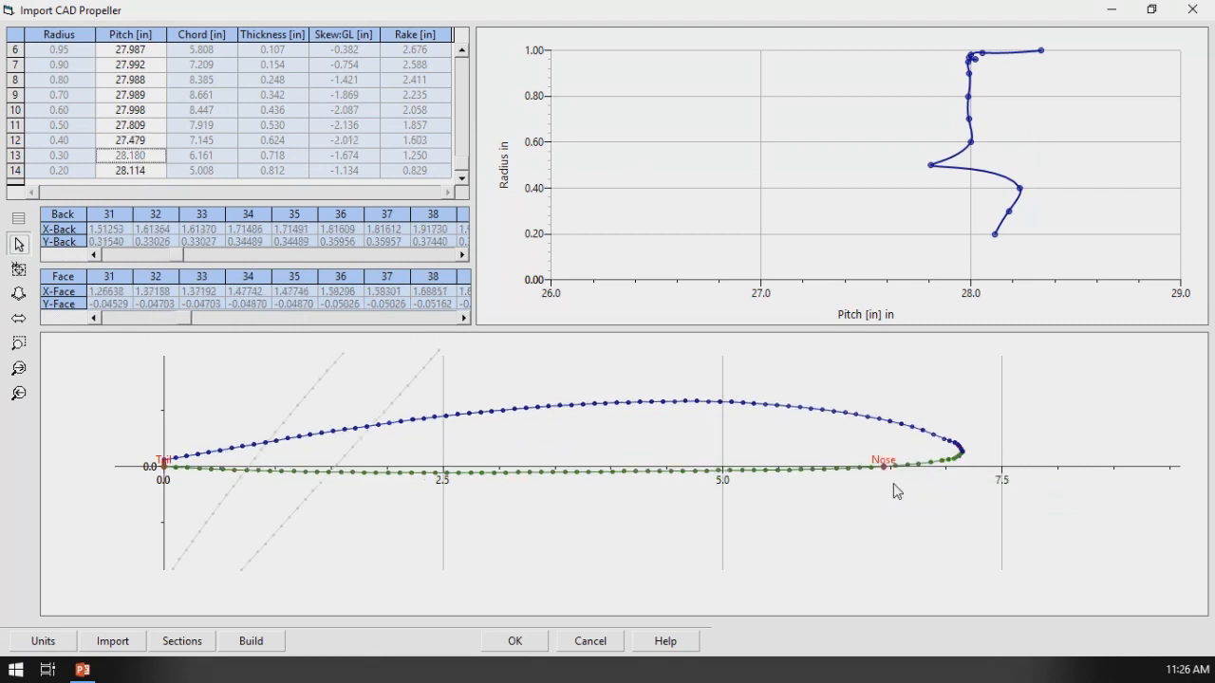
pyautogui.rightClick(742, 492)
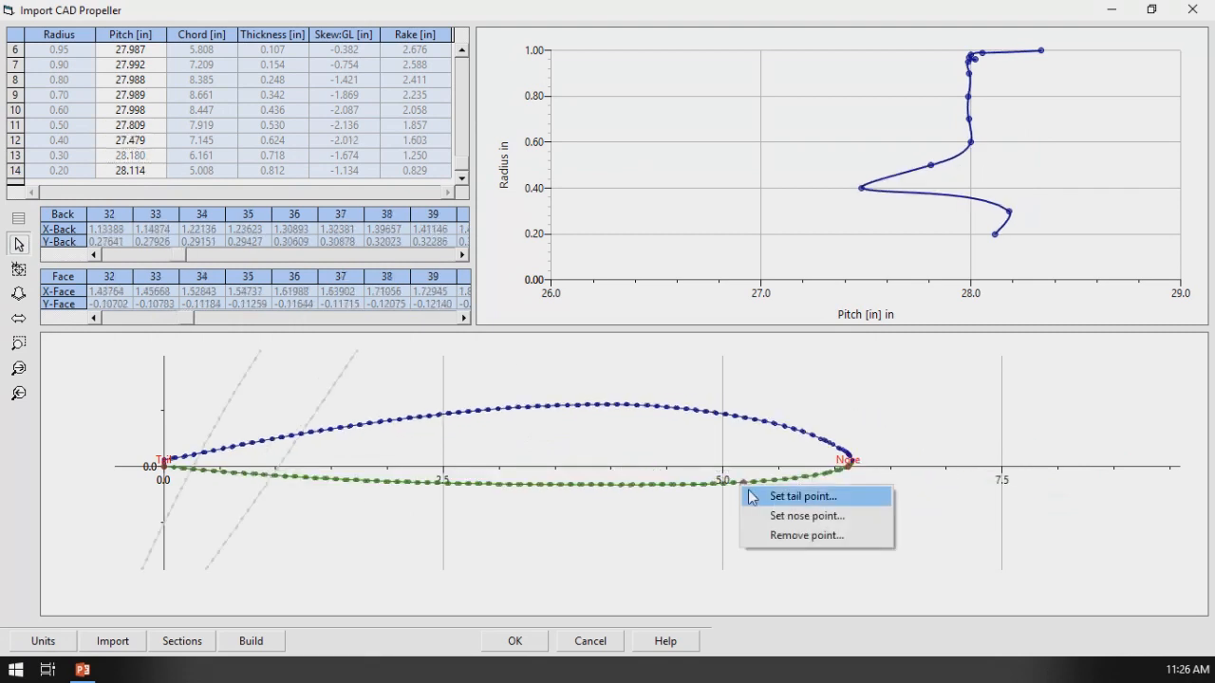
pyautogui.click(764, 515)
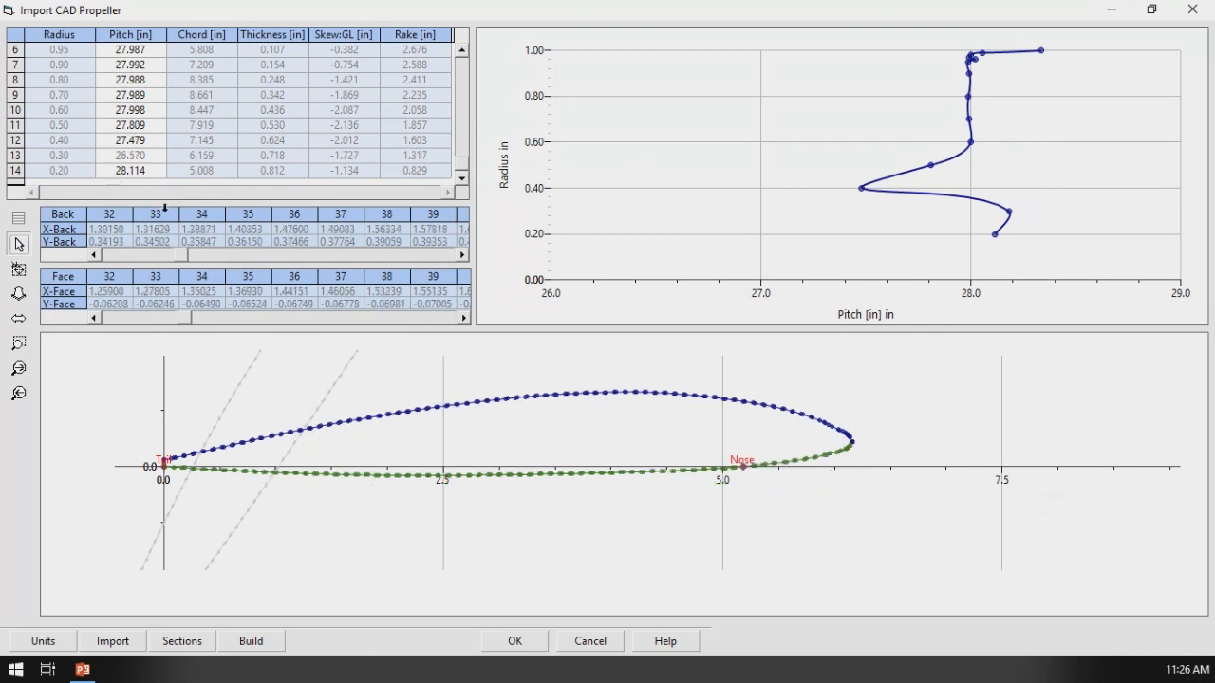
pyautogui.rightClick(473, 481)
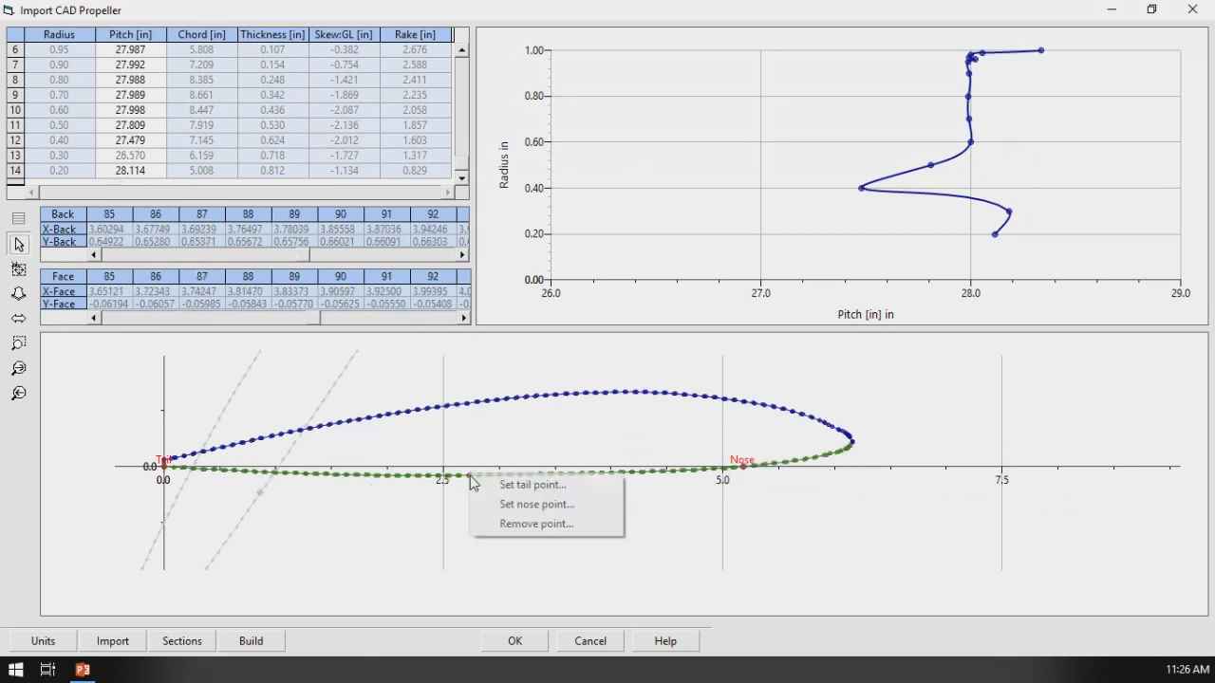
pyautogui.click(503, 492)
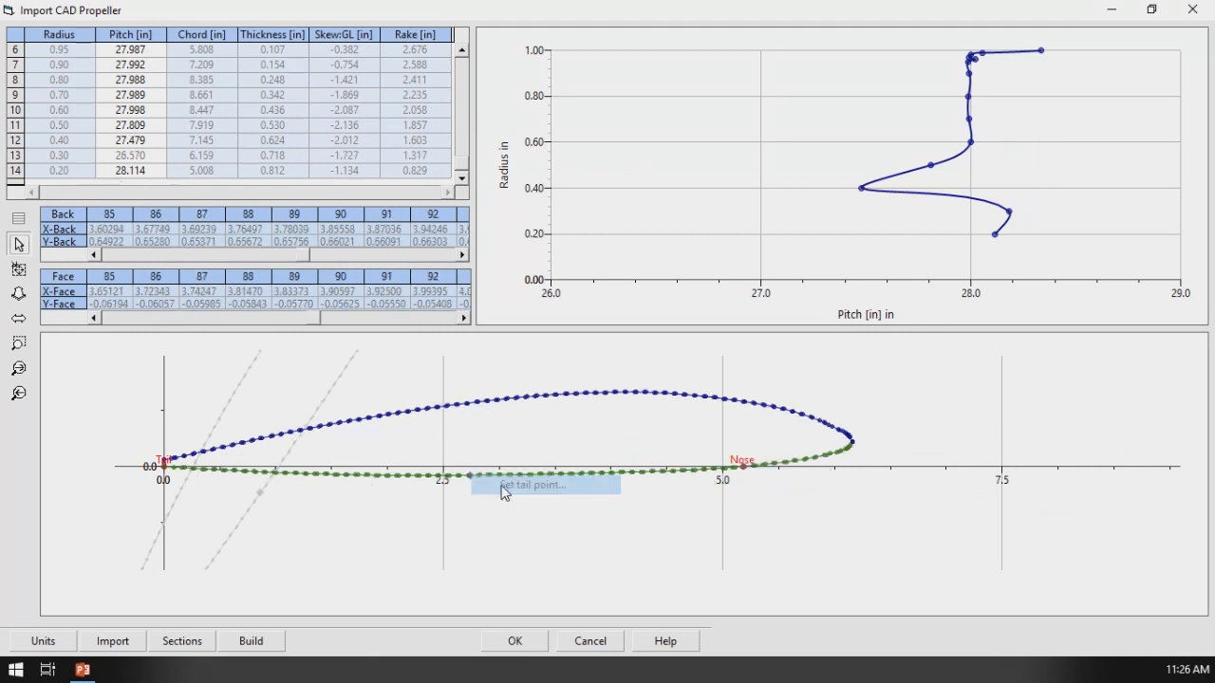
# - Set the 0.20 radius section's tail point to the face point at about 2.5 in and its nose point at about 3.9 in
pyautogui.click(143, 171)
pyautogui.rightClick(448, 490)
pyautogui.click(569, 497)
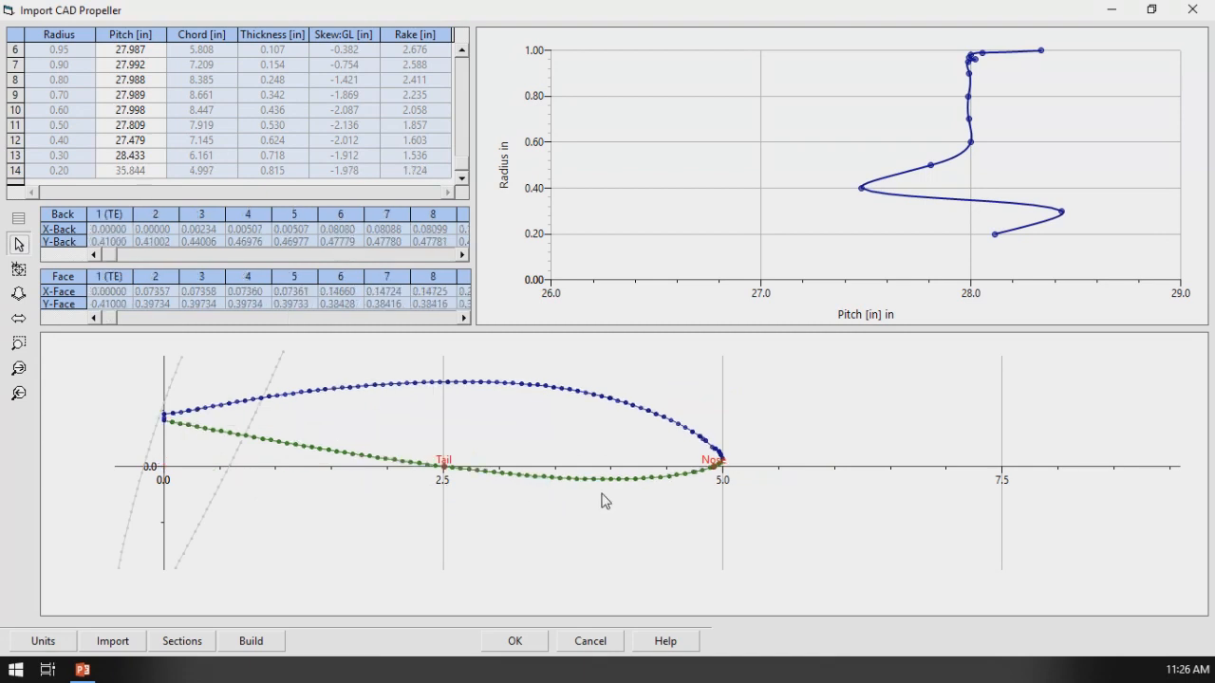
pyautogui.rightClick(594, 480)
pyautogui.click(631, 513)
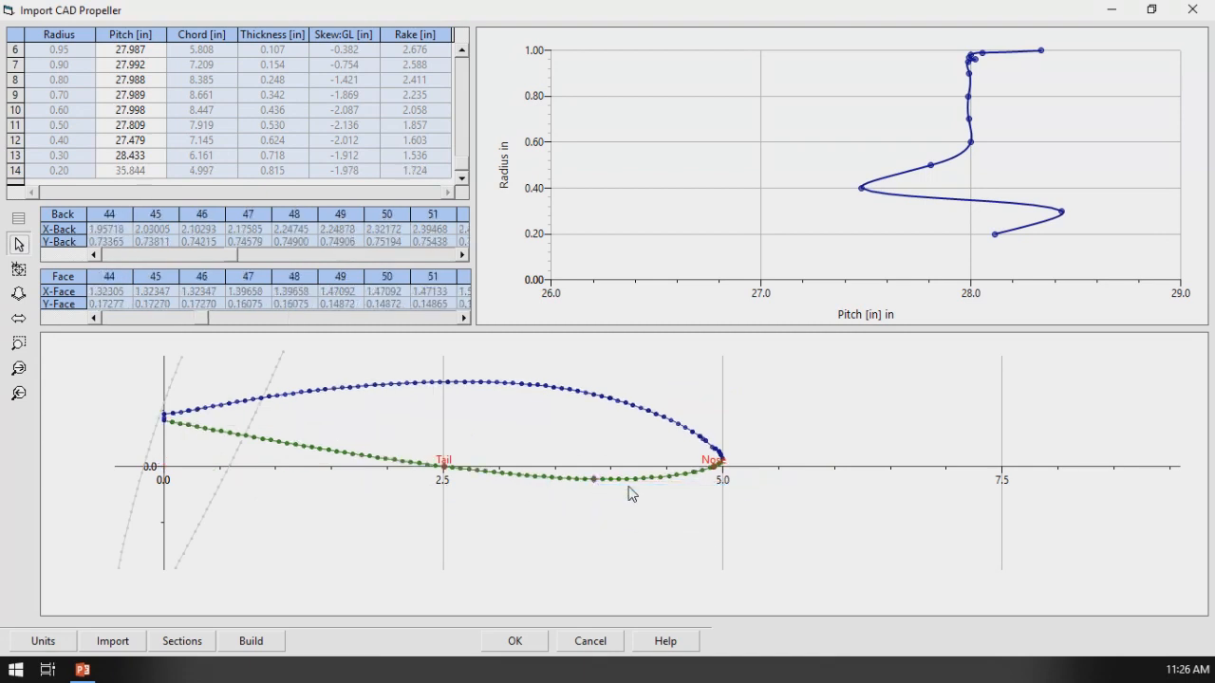
# - Set the tail point of the 0.40 radius section to the face point at about 2.7 in and refresh the pitch plot
pyautogui.click(141, 130)
pyautogui.click(138, 146)
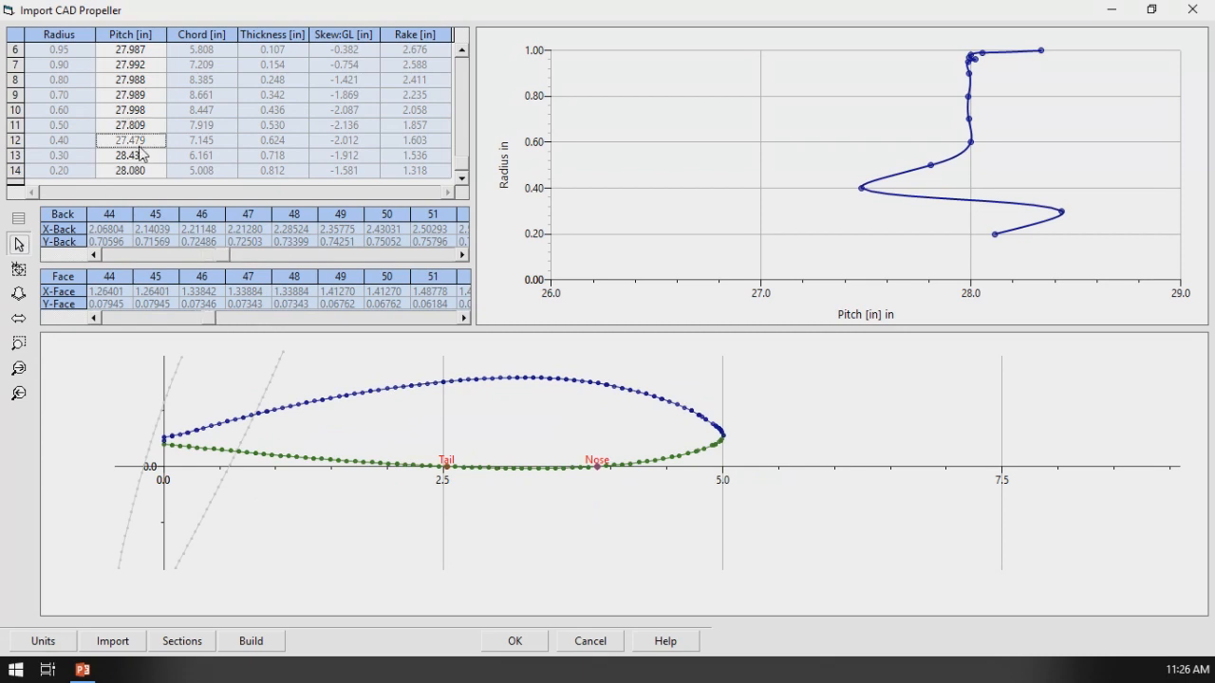
pyautogui.rightClick(469, 485)
pyautogui.click(512, 484)
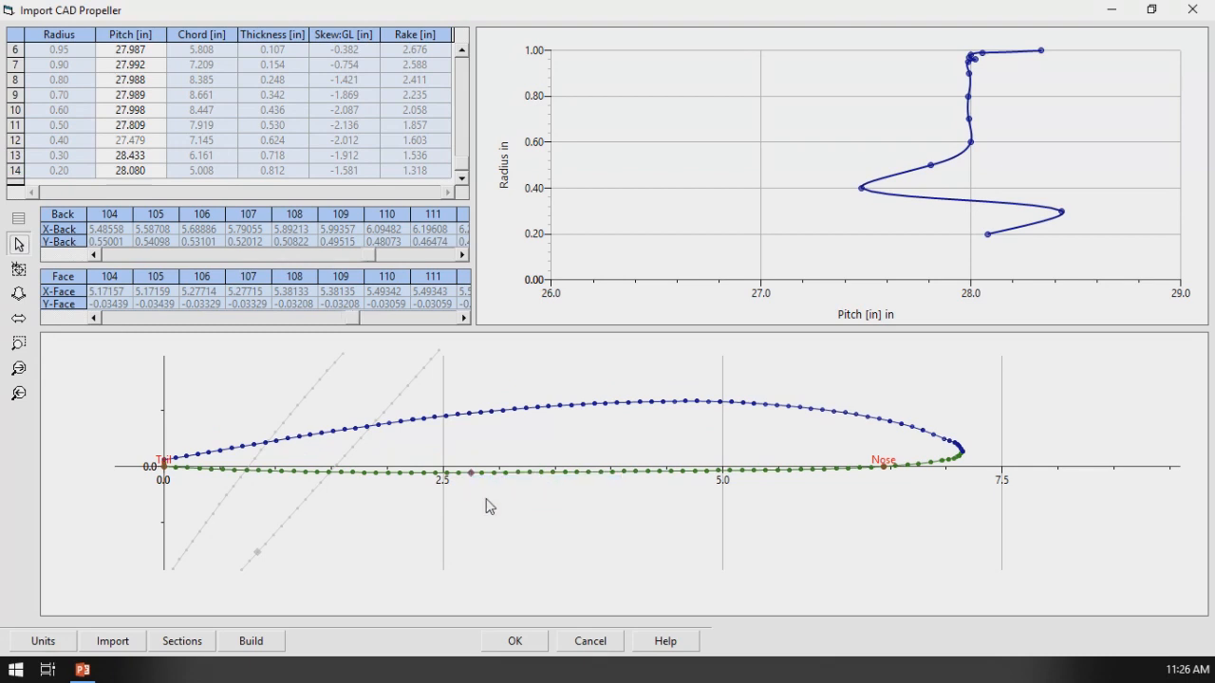
pyautogui.click(214, 39)
pyautogui.click(122, 37)
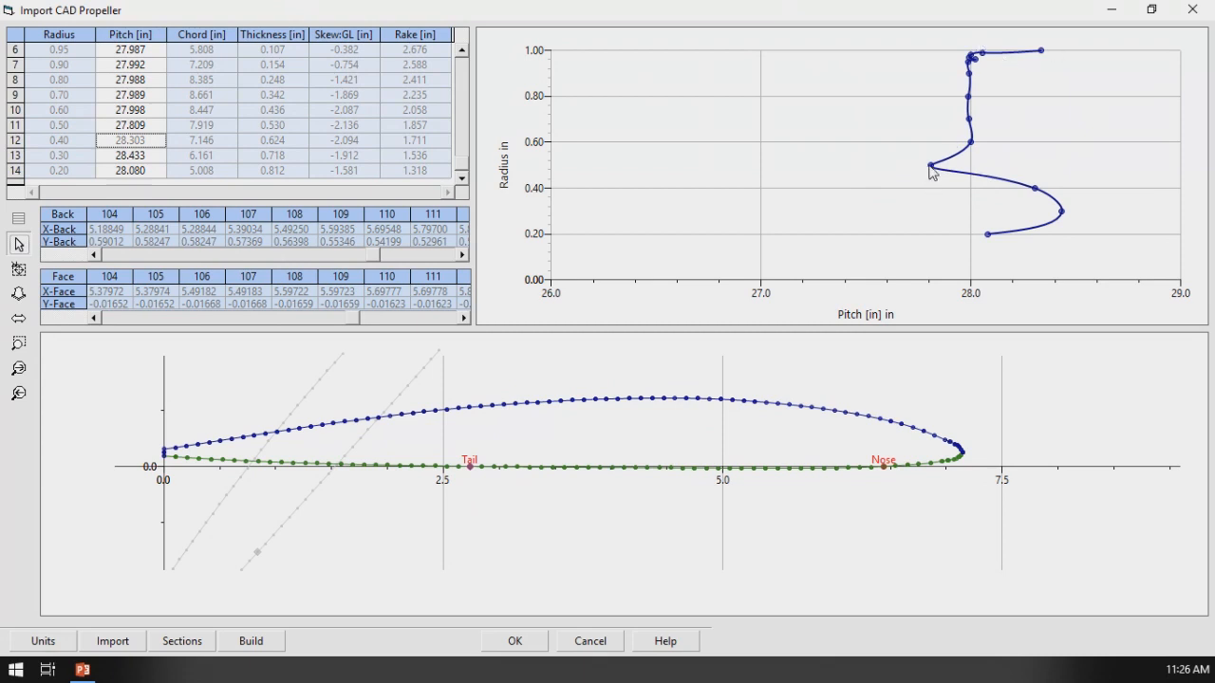
# - Set the tail point of the 0.50 radius section to the face point at about 2.7 in and refresh the pitch plot
pyautogui.click(121, 132)
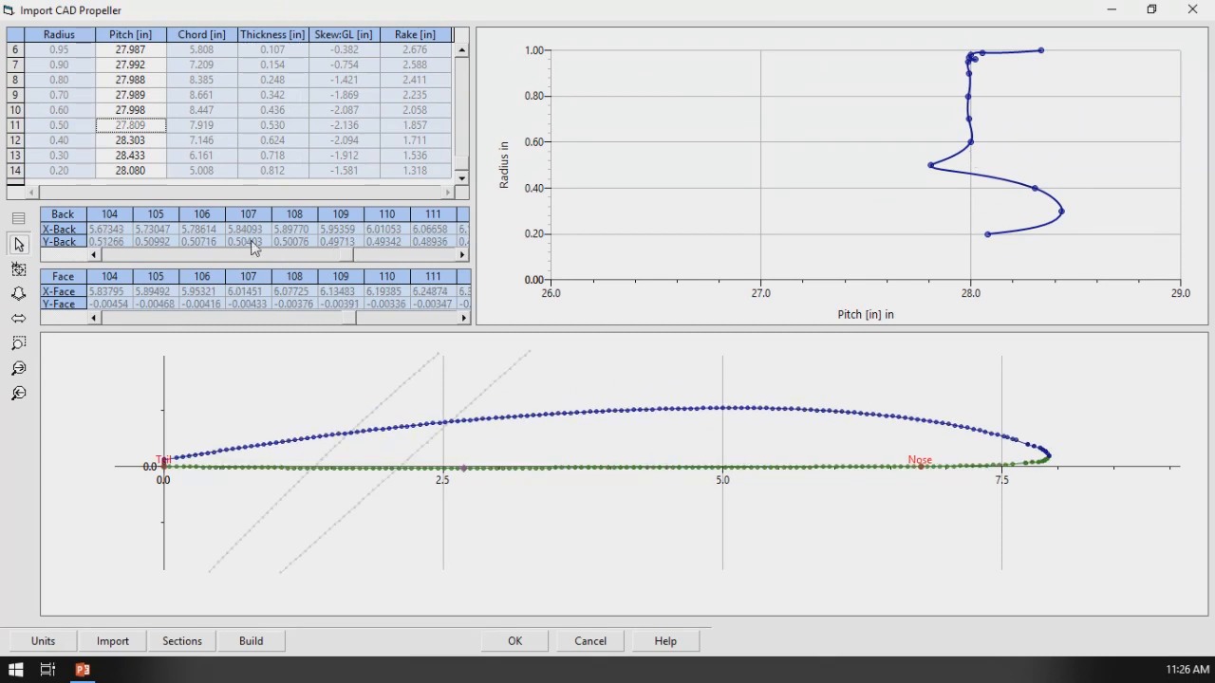
pyautogui.rightClick(464, 471)
pyautogui.click(488, 482)
pyautogui.click(193, 40)
pyautogui.click(133, 43)
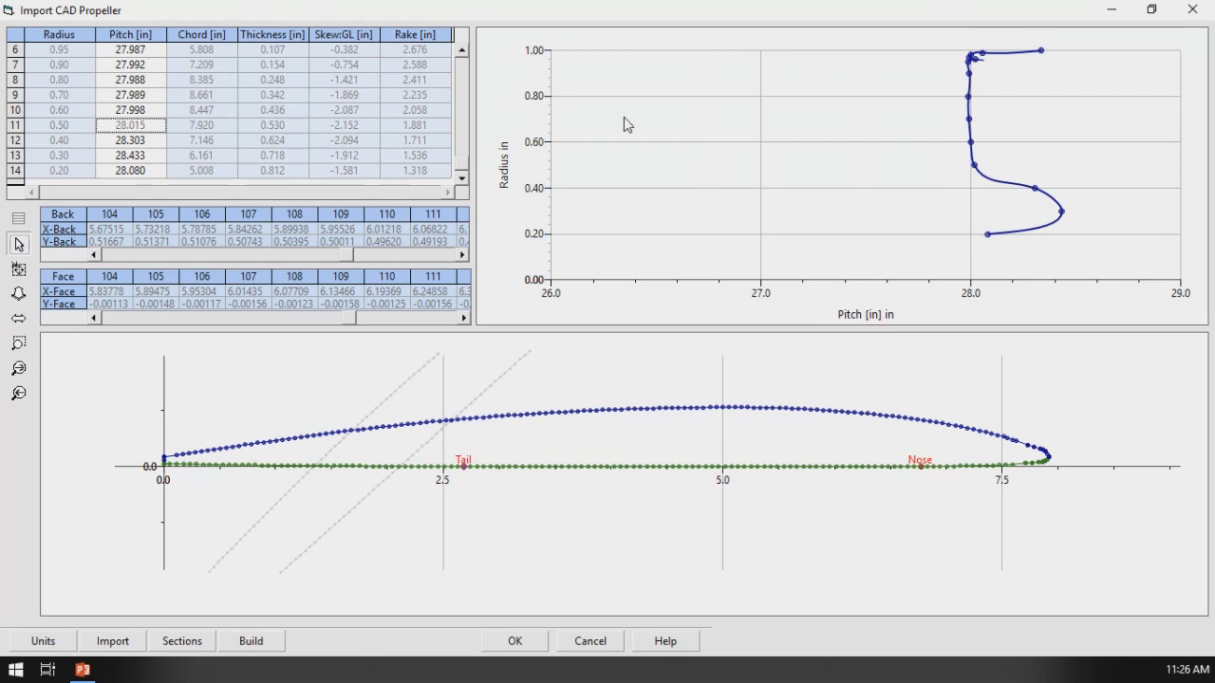
# - Examine the radial distribution plots of chord, thickness, skew and rake
pyautogui.click(221, 40)
pyautogui.click(274, 42)
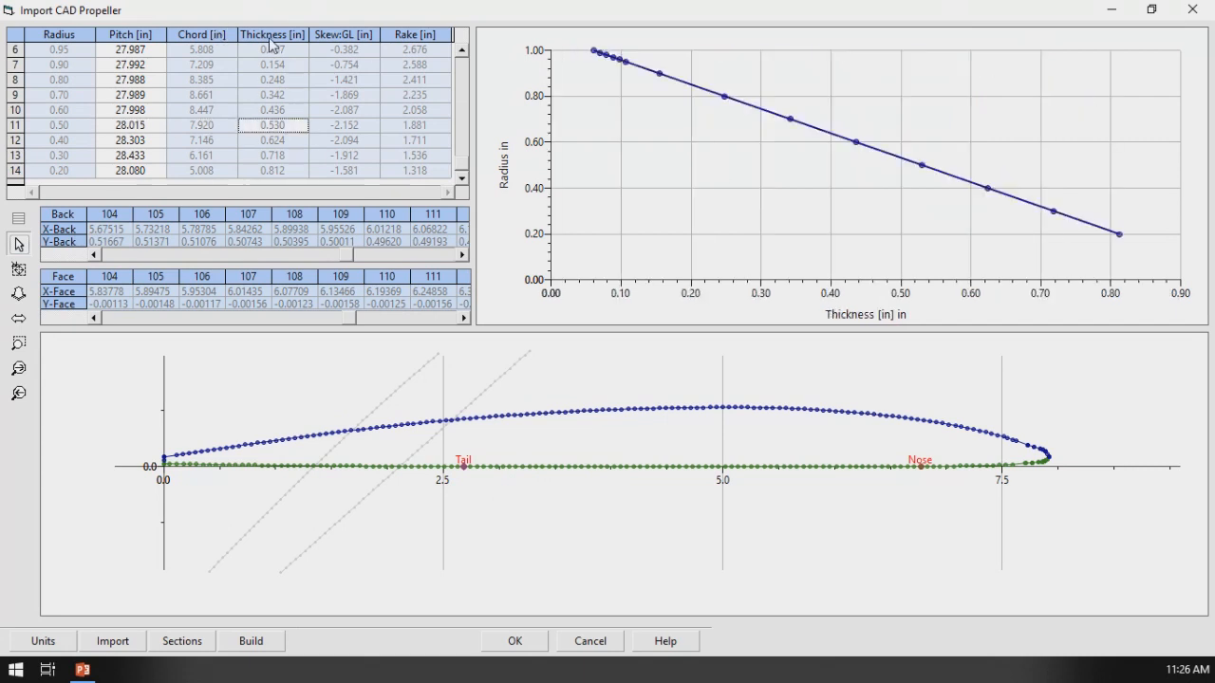
pyautogui.click(354, 45)
pyautogui.click(431, 39)
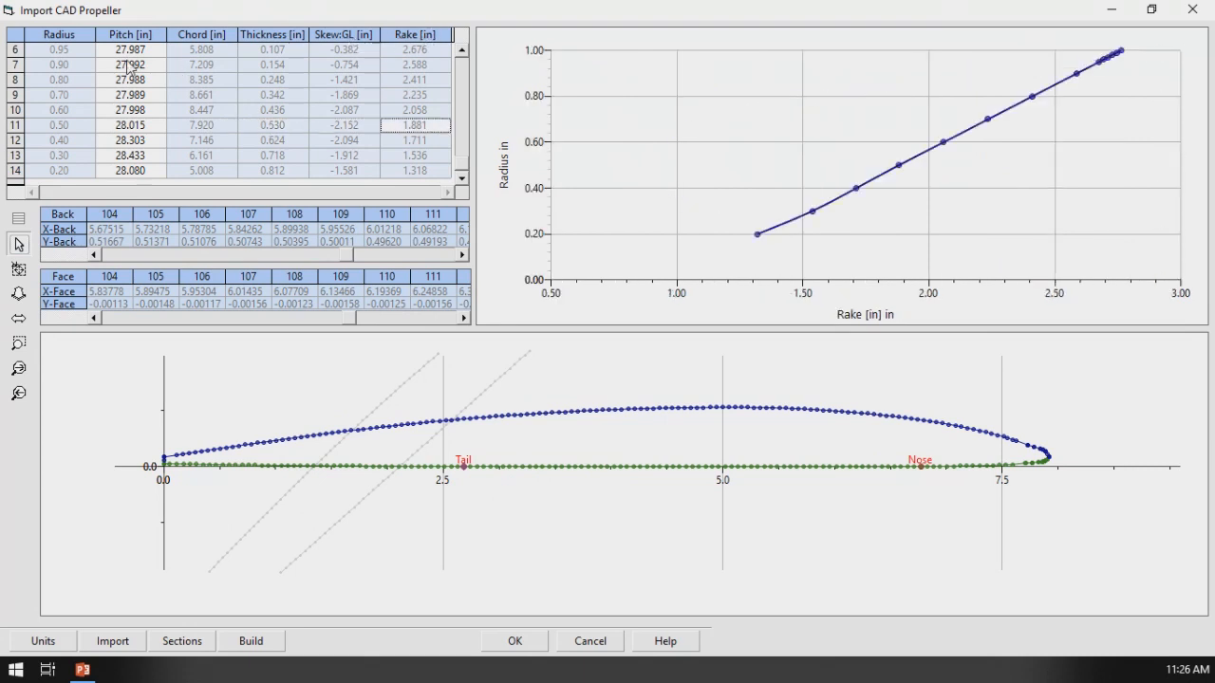
# - Plot the radial pitch distribution, accept the imported sections into the project and inspect the resulting 3D propeller
pyautogui.click(133, 44)
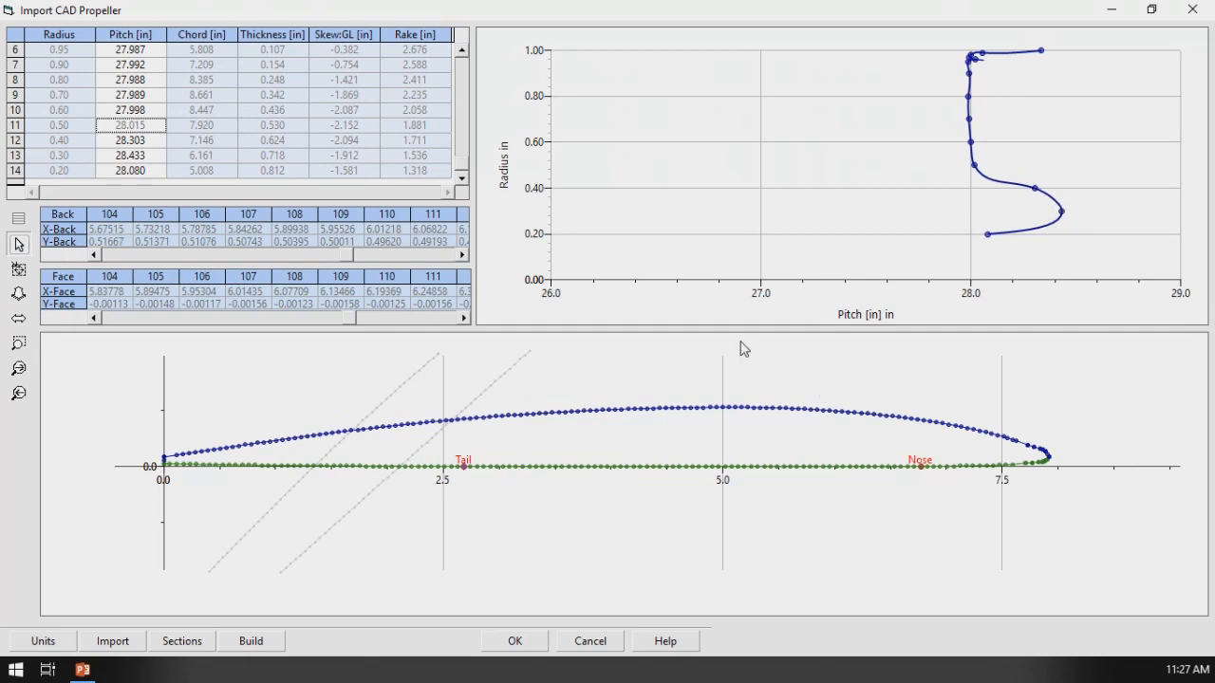
pyautogui.click(531, 645)
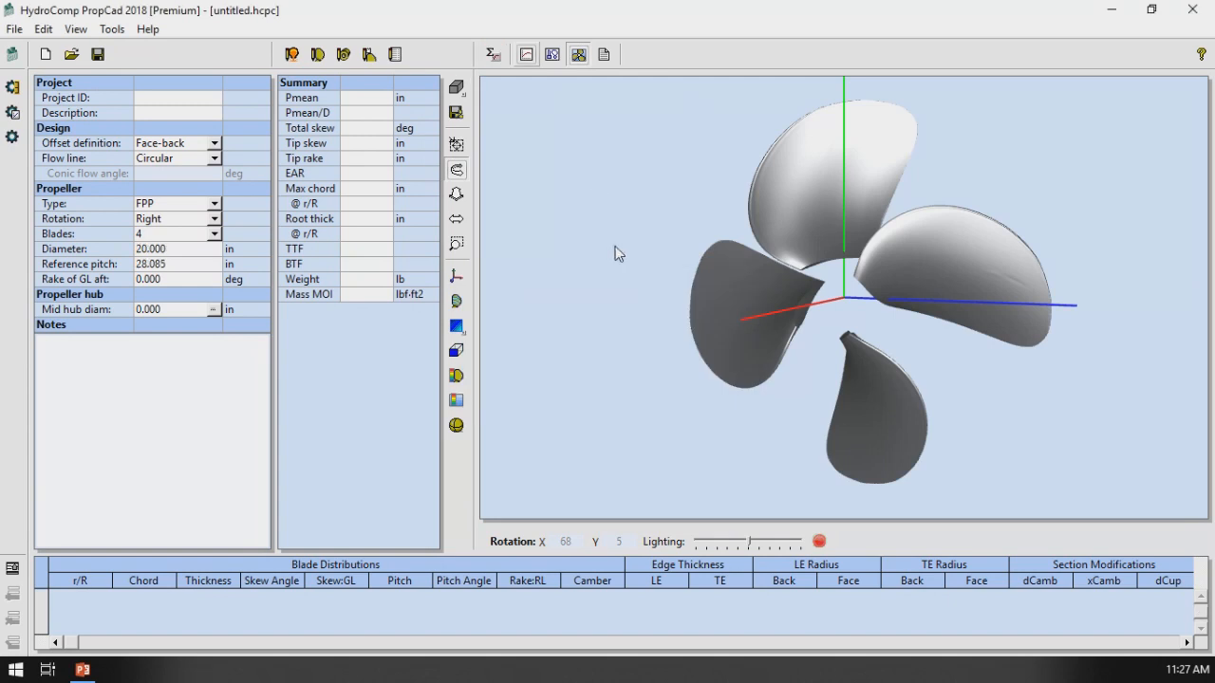
pyautogui.moveTo(636, 249); pyautogui.dragTo(683, 209)
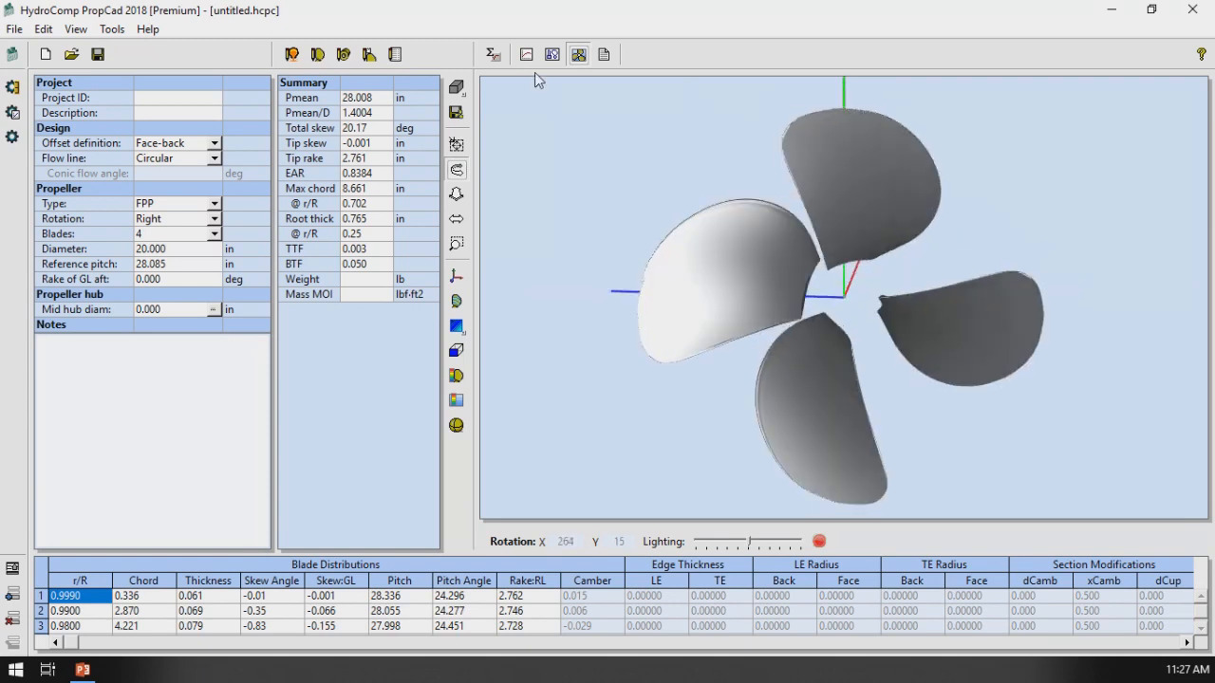
# - Generate the 2D drawing without a border, leaving out the r/R sections from 0.9900 through 0.9500
pyautogui.click(553, 57)
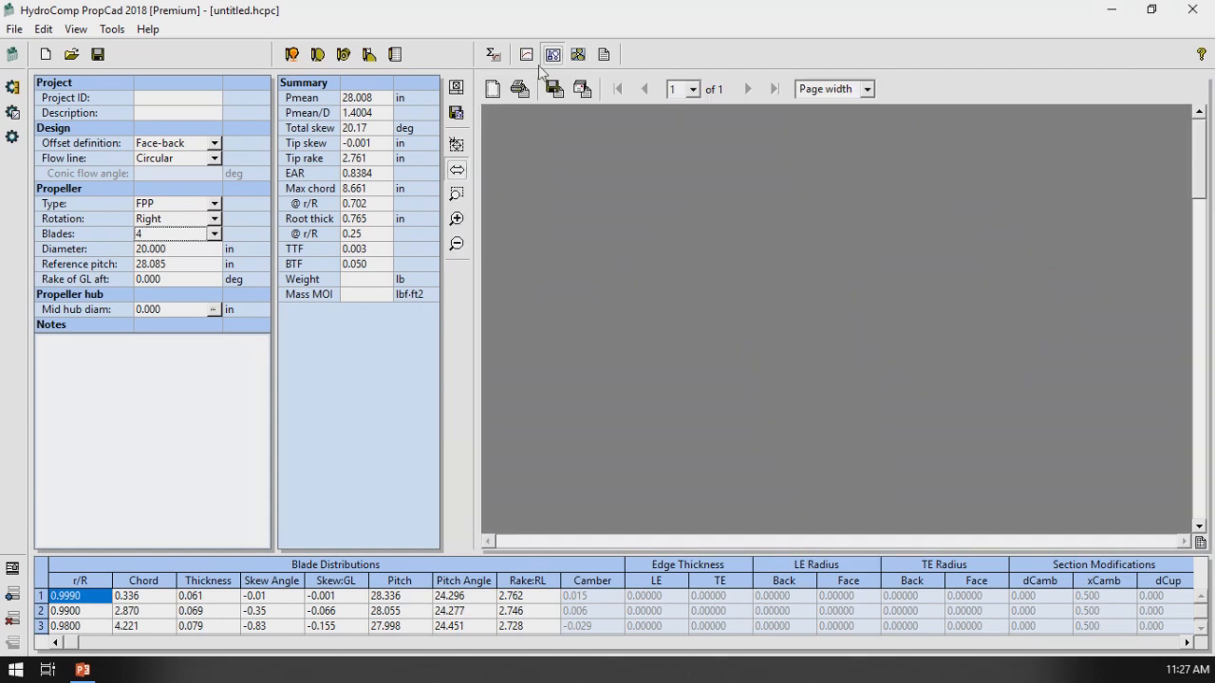
pyautogui.click(457, 87)
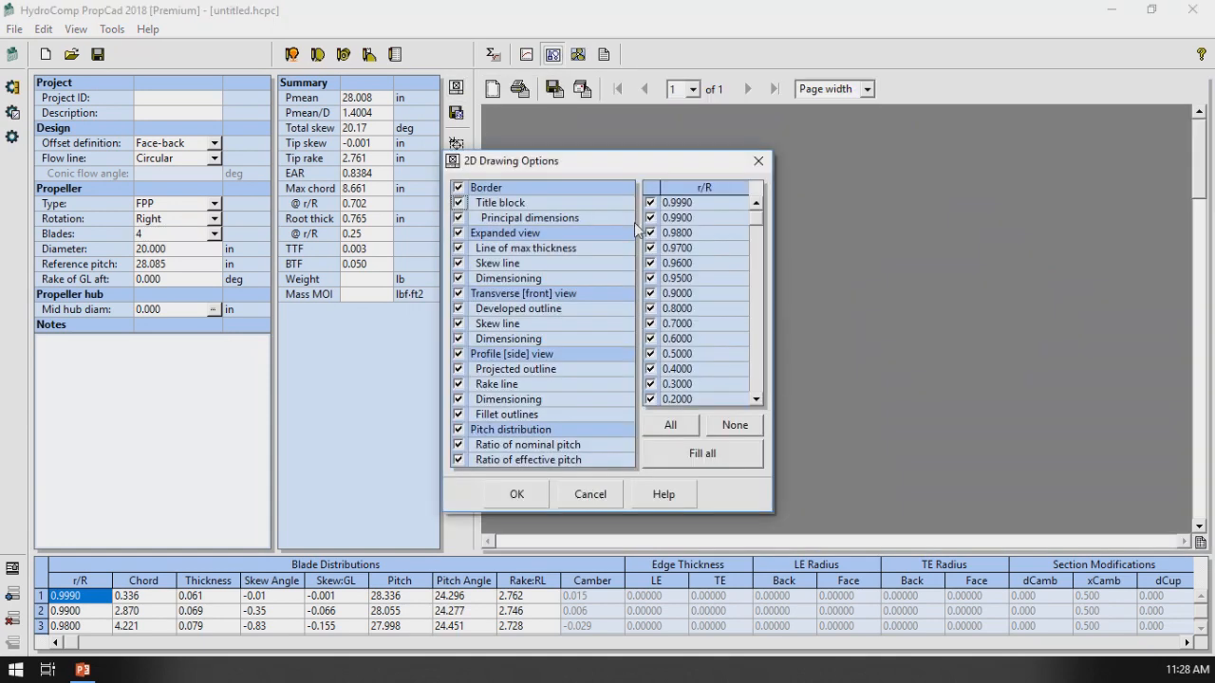
pyautogui.click(650, 217)
pyautogui.click(650, 232)
pyautogui.click(650, 248)
pyautogui.click(650, 262)
pyautogui.click(650, 278)
pyautogui.click(759, 395)
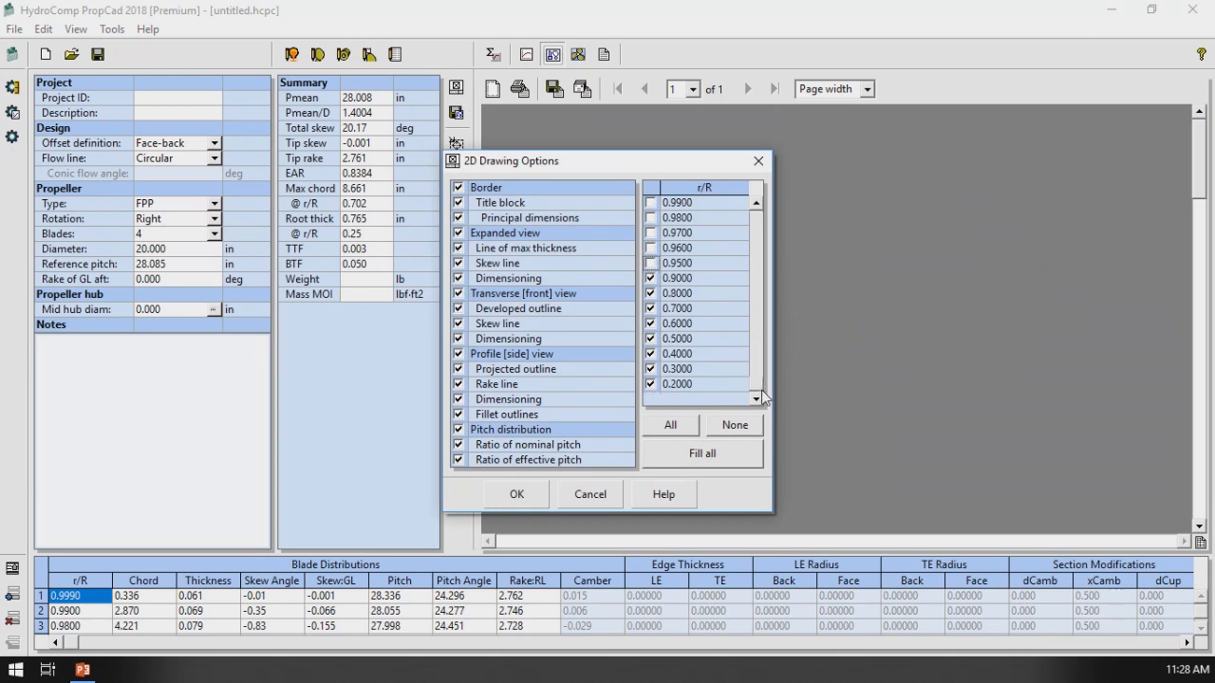
pyautogui.click(458, 188)
pyautogui.click(528, 503)
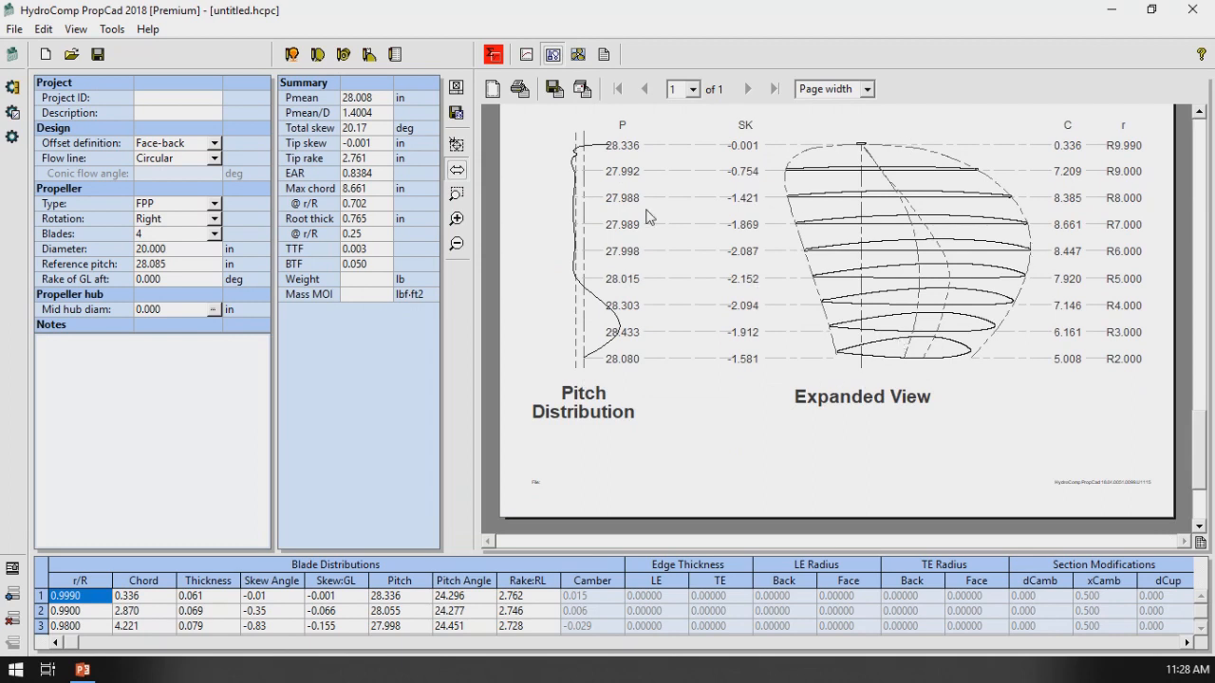
# - Set the reference pitch to 32 in, scale the pitch distribution to it and recalculate the propeller
pyautogui.click(577, 54)
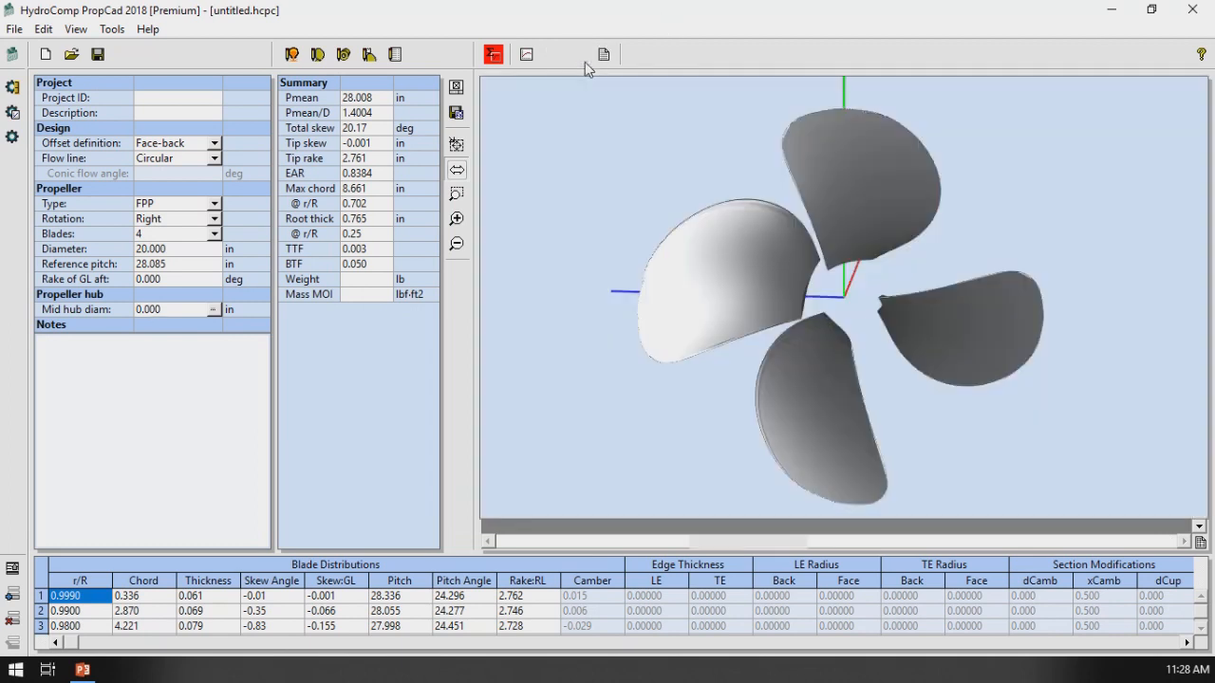
pyautogui.moveTo(637, 228)
pyautogui.mouseDown()
pyautogui.moveTo(720, 283)
pyautogui.moveTo(754, 272)
pyautogui.moveTo(649, 253)
pyautogui.moveTo(645, 274)
pyautogui.moveTo(649, 264)
pyautogui.mouseUp()
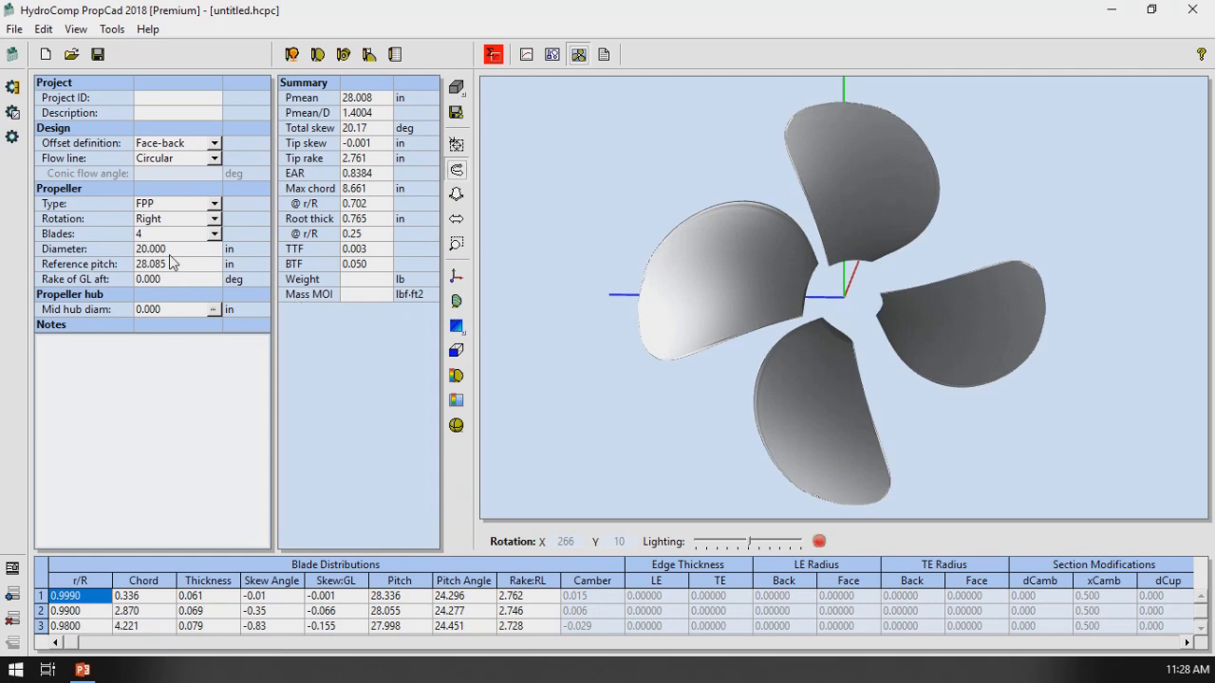
pyautogui.click(174, 266)
pyautogui.write('32')
pyautogui.press('Return')
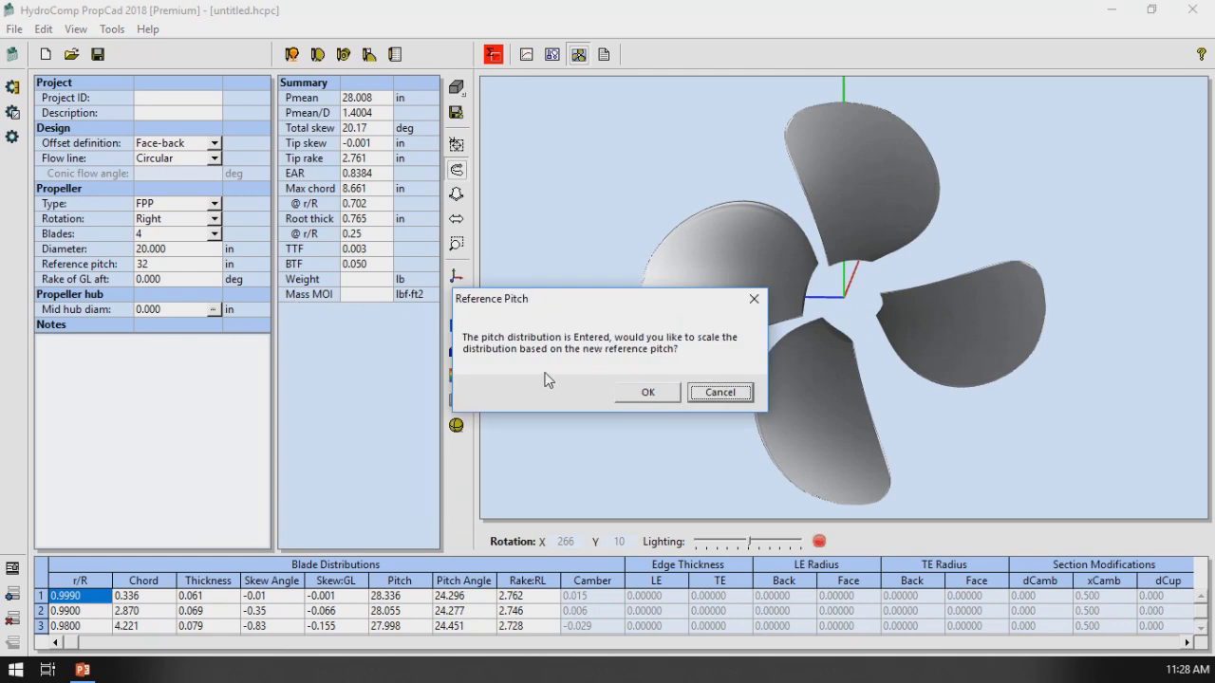
pyautogui.click(647, 392)
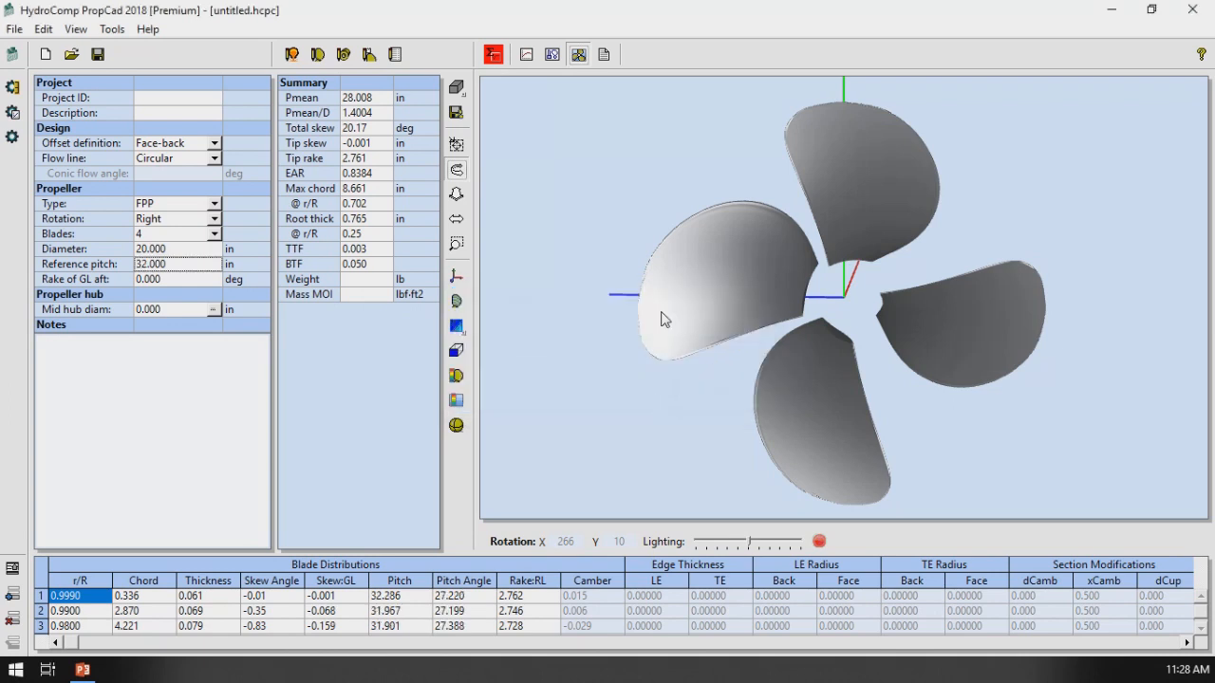
pyautogui.moveTo(677, 294); pyautogui.dragTo(700, 280)
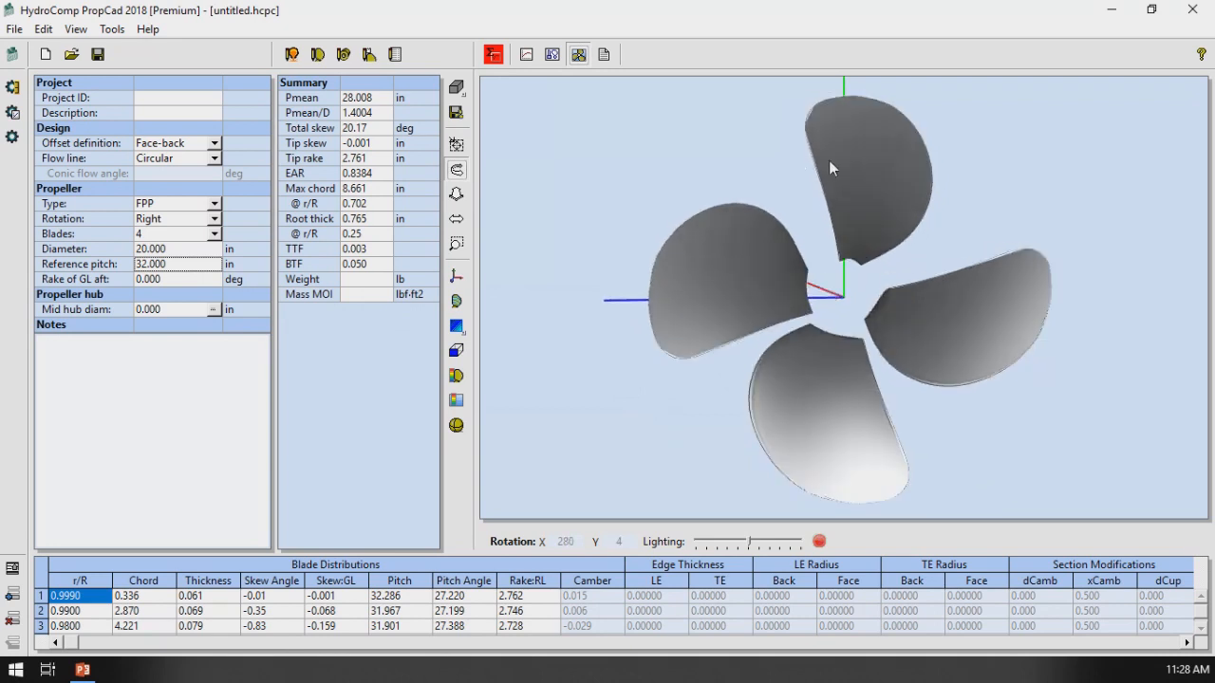
pyautogui.moveTo(764, 252); pyautogui.dragTo(757, 249)
pyautogui.click(492, 54)
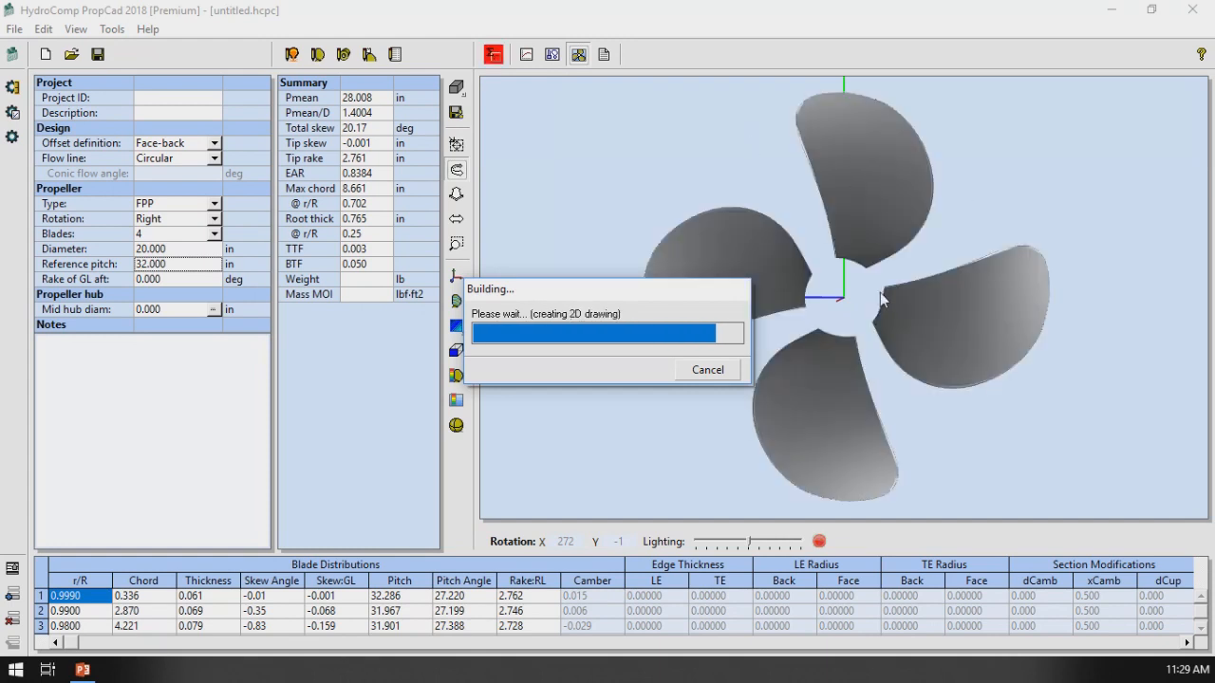
# - Examine the r/R 0.7000 section's chord plot, profile shape and back and face offsets through to the trailing edge
pyautogui.click(13, 570)
pyautogui.click(14, 569)
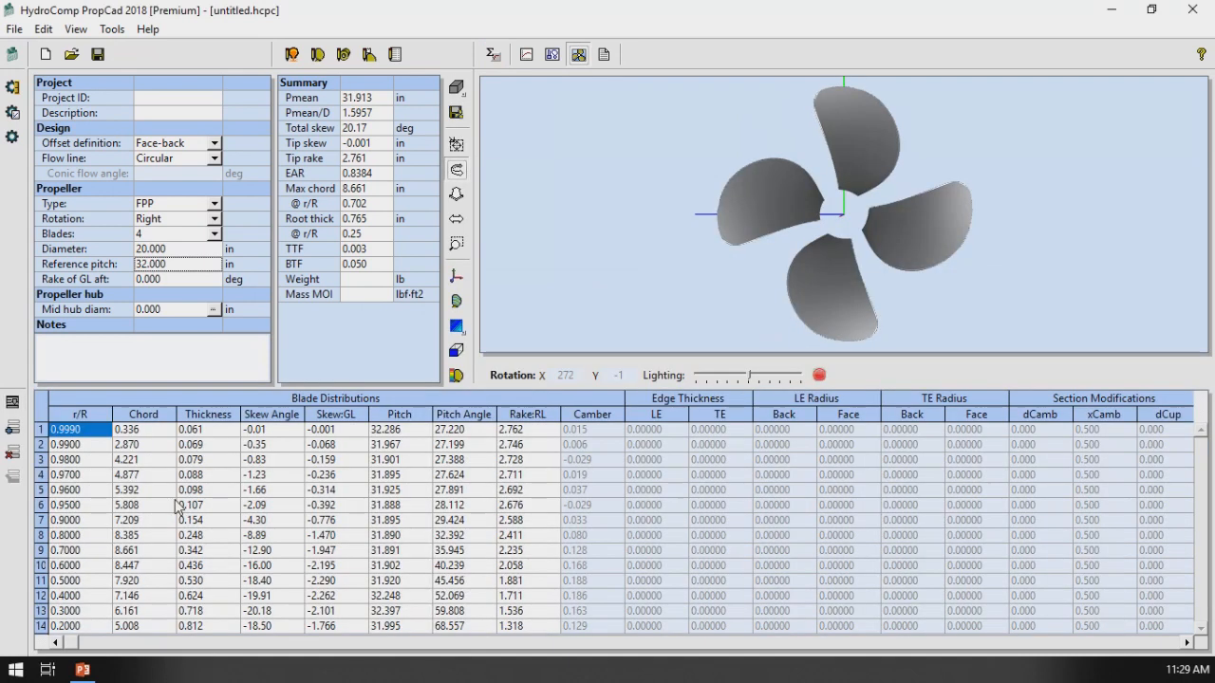
pyautogui.click(137, 553)
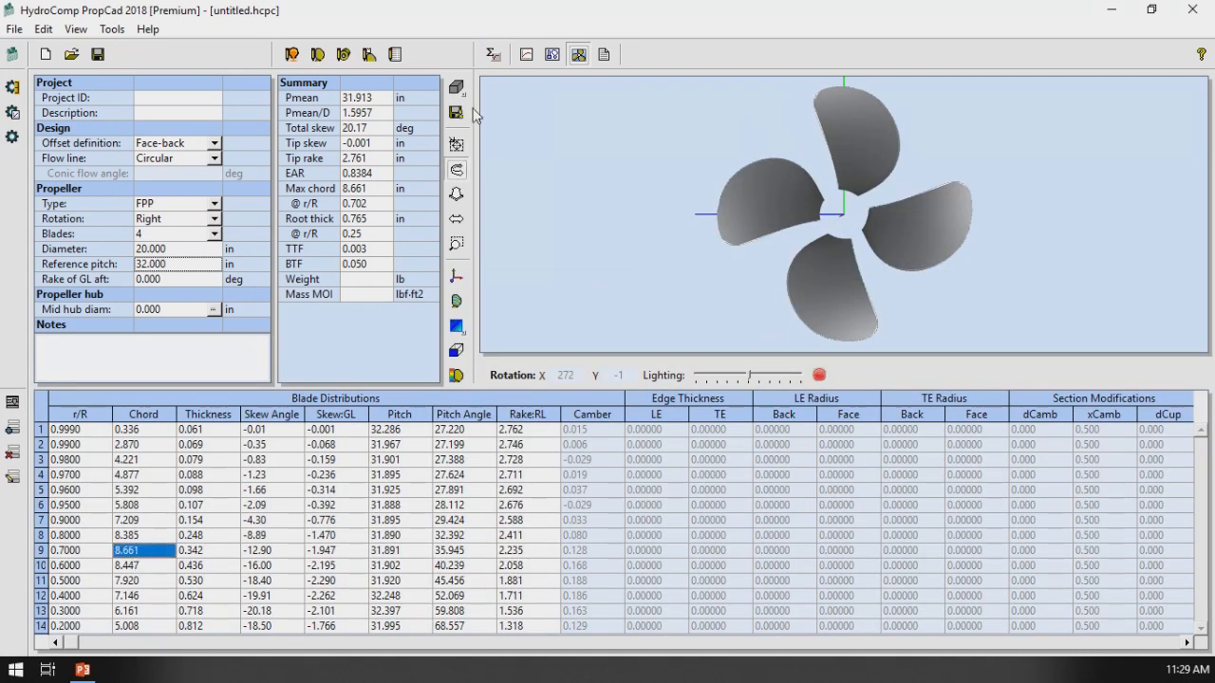
pyautogui.click(530, 57)
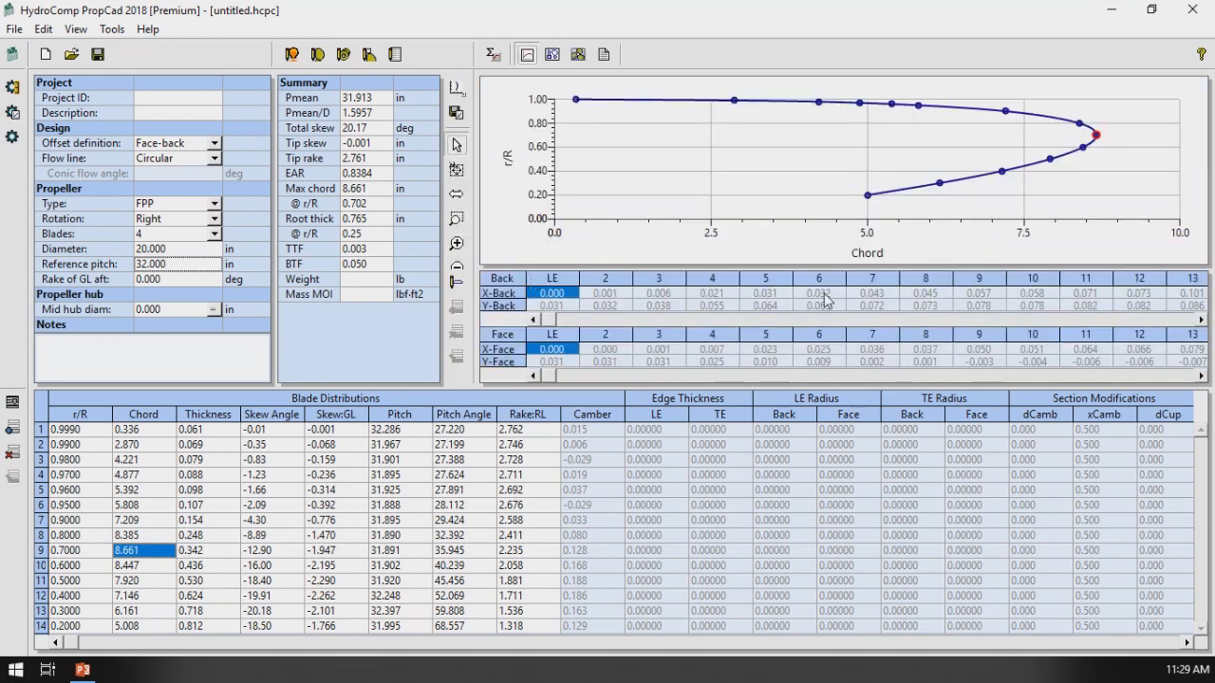
pyautogui.click(848, 305)
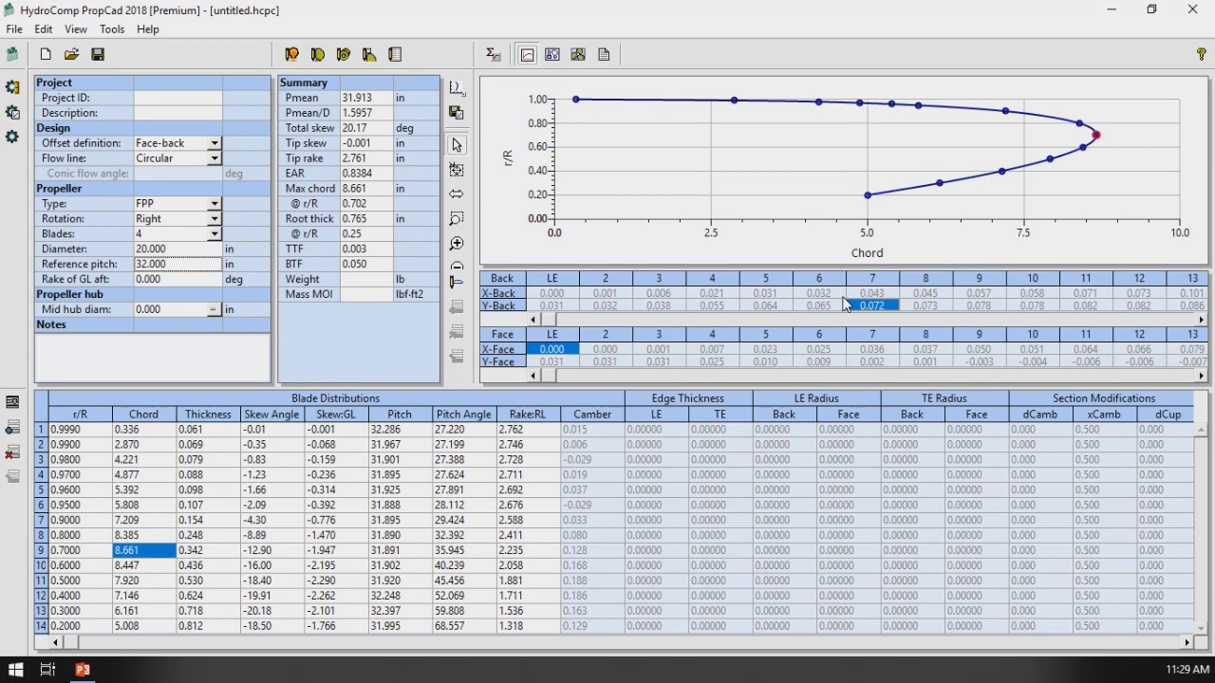
pyautogui.click(457, 89)
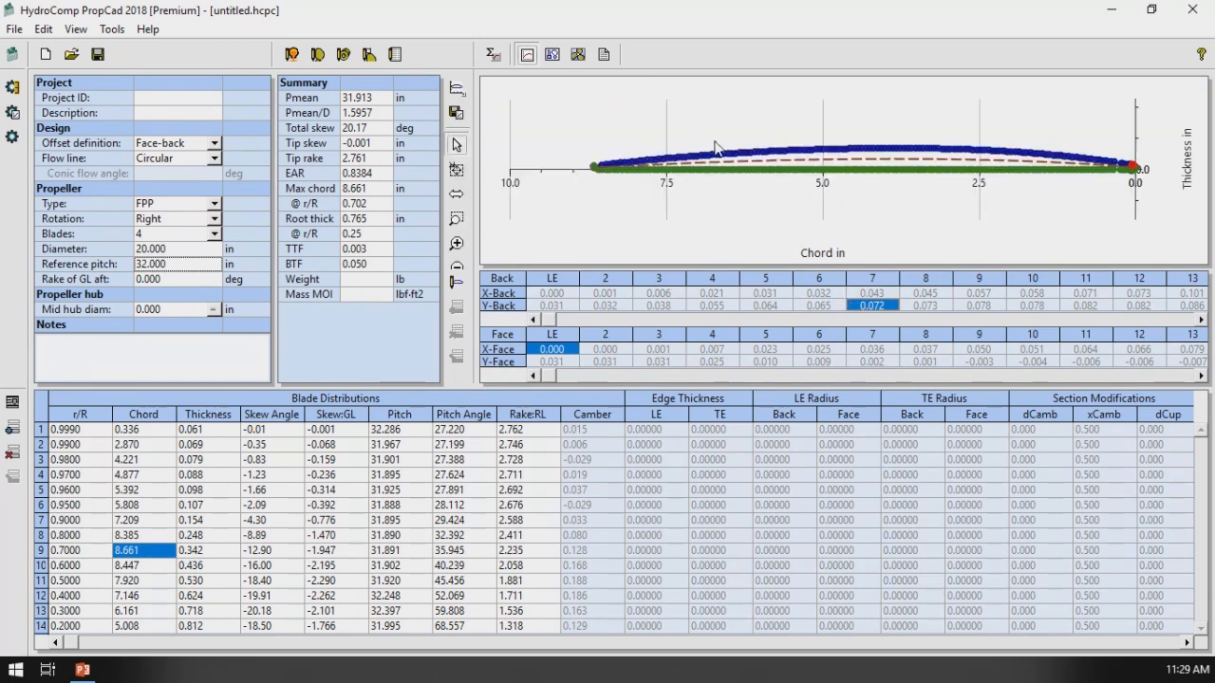
pyautogui.moveTo(550, 319); pyautogui.dragTo(1197, 323)
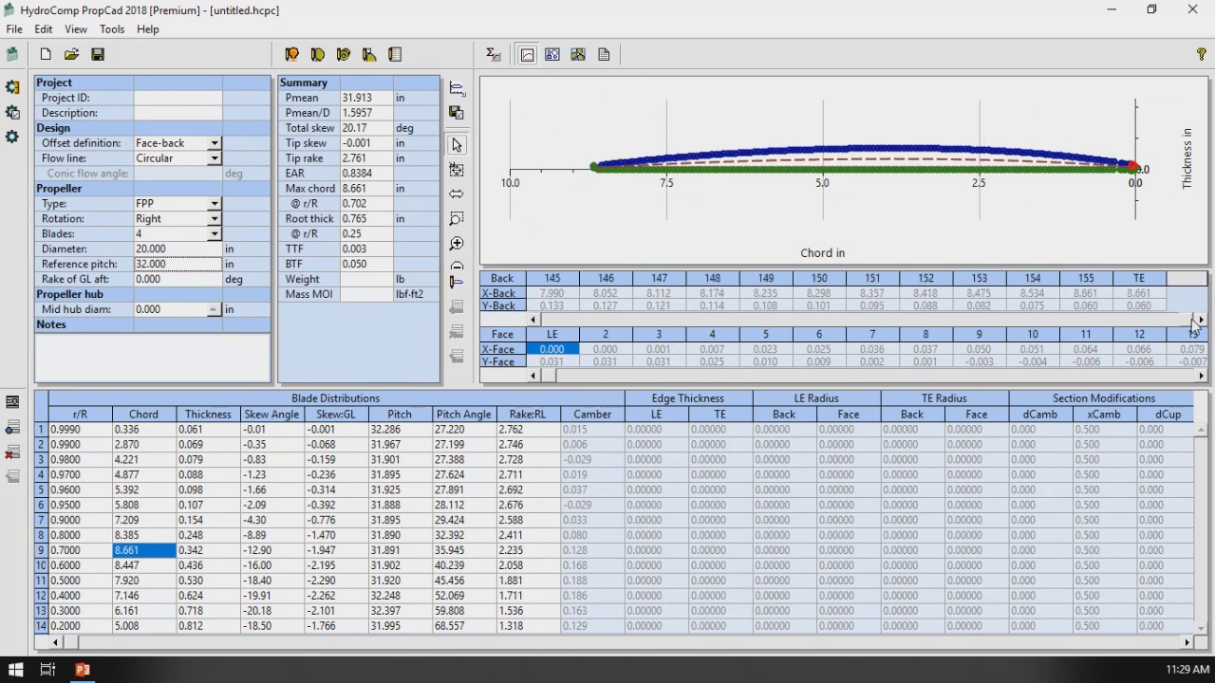
pyautogui.click(1191, 379)
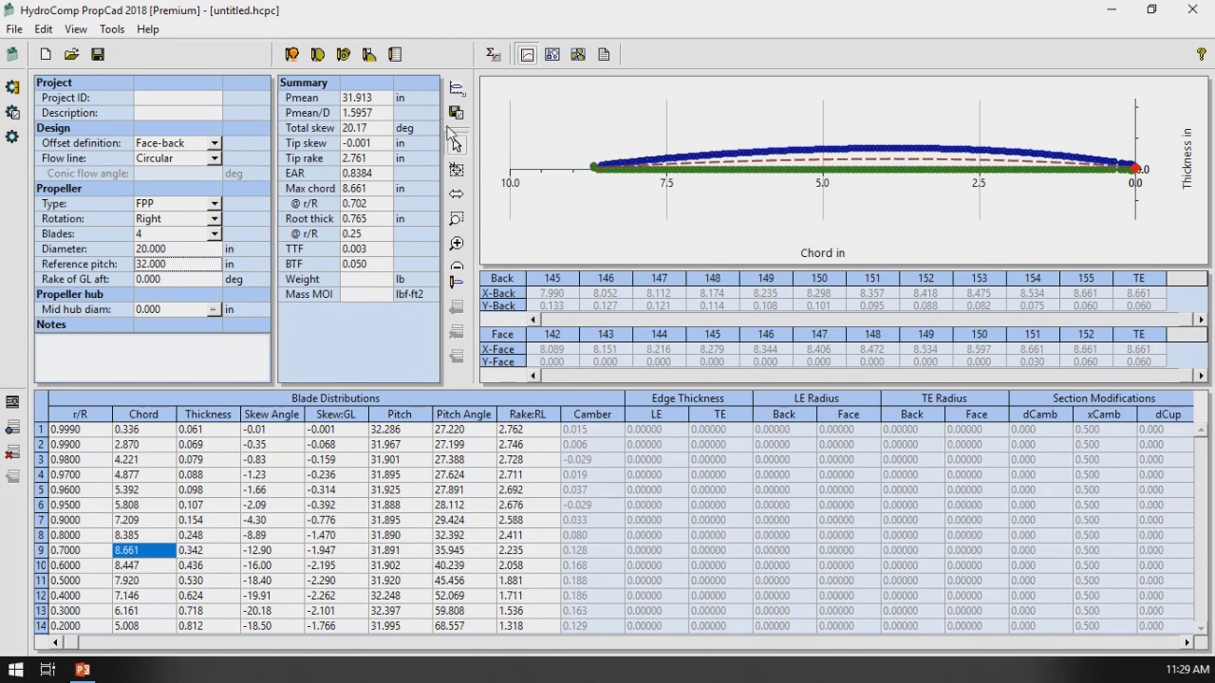
# - Export the blade sections in the PropCad Distributions format under the file name Example_section
pyautogui.click(14, 30)
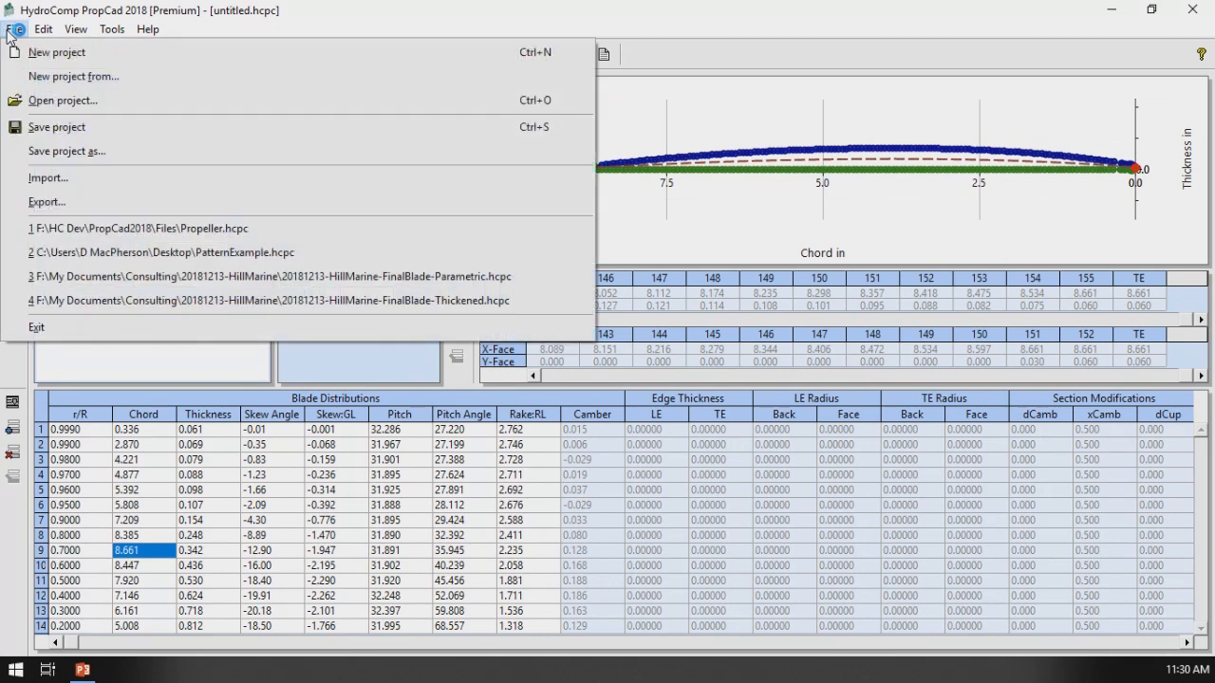
pyautogui.click(47, 202)
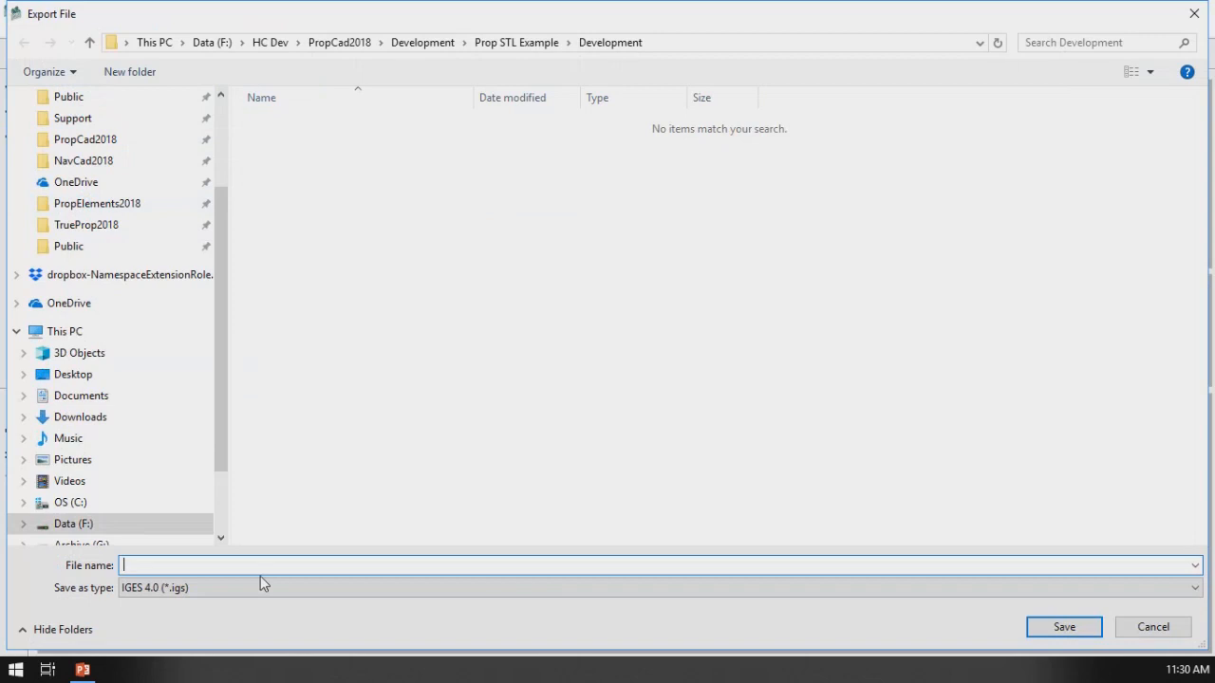
pyautogui.click(260, 586)
pyautogui.click(313, 310)
pyautogui.click(220, 566)
pyautogui.write('Example_section')
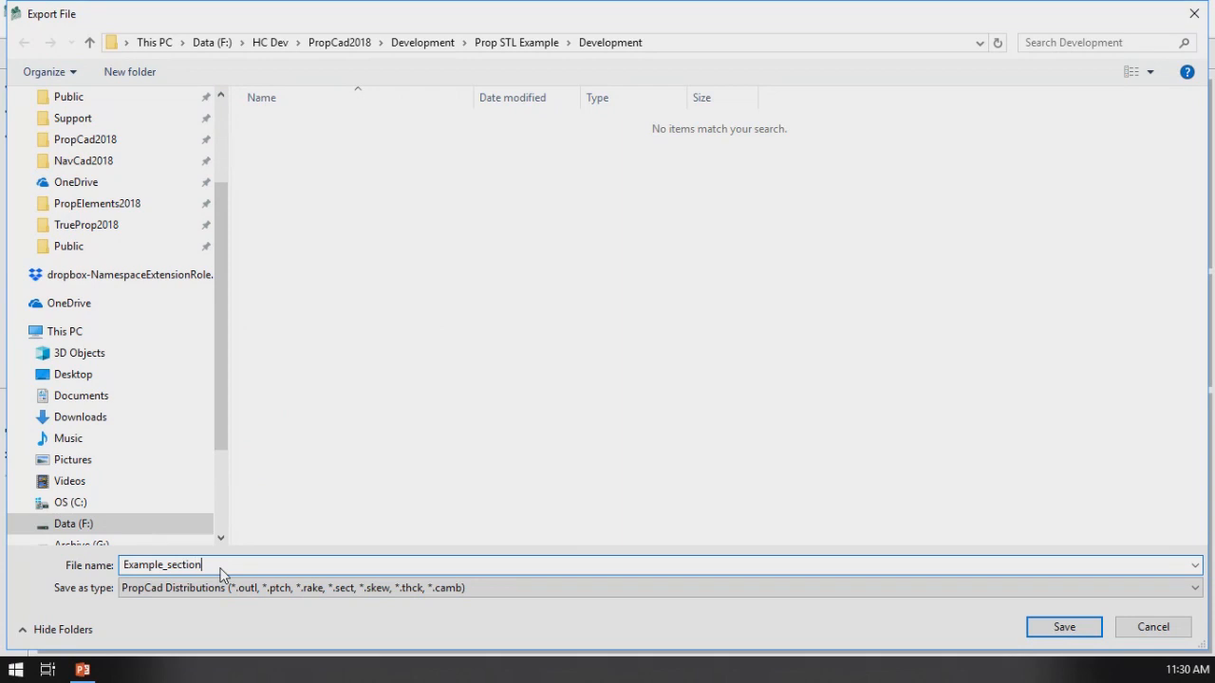
pyautogui.press('Return')
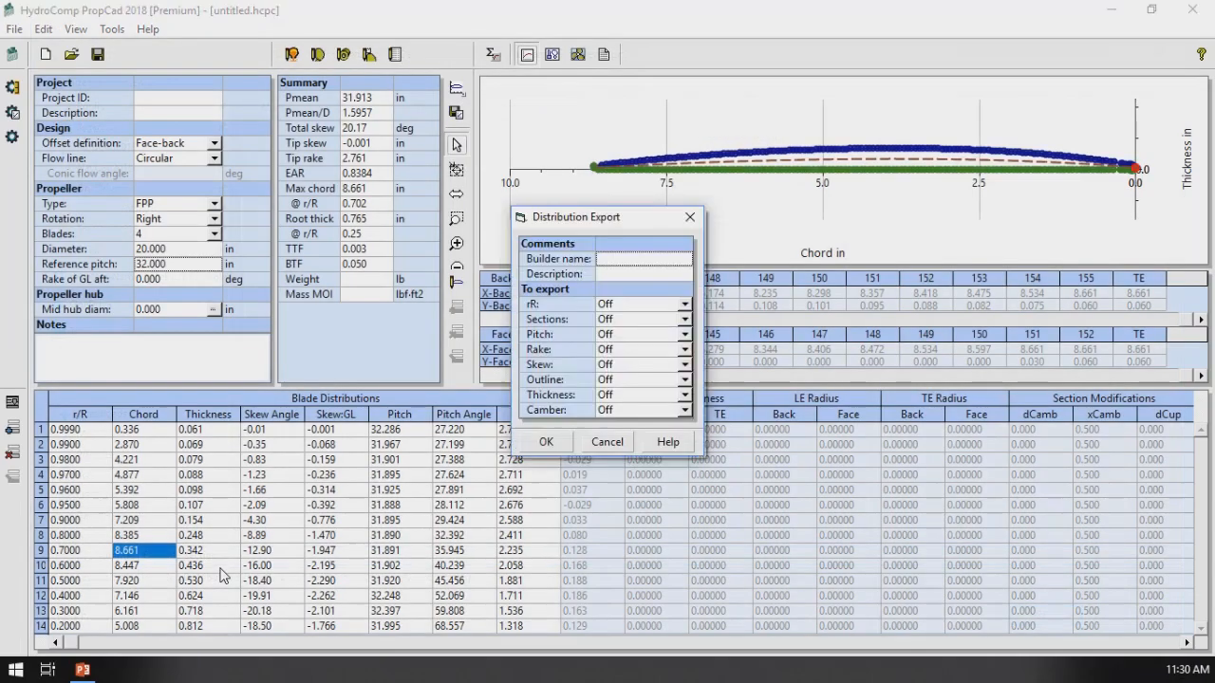
pyautogui.click(546, 442)
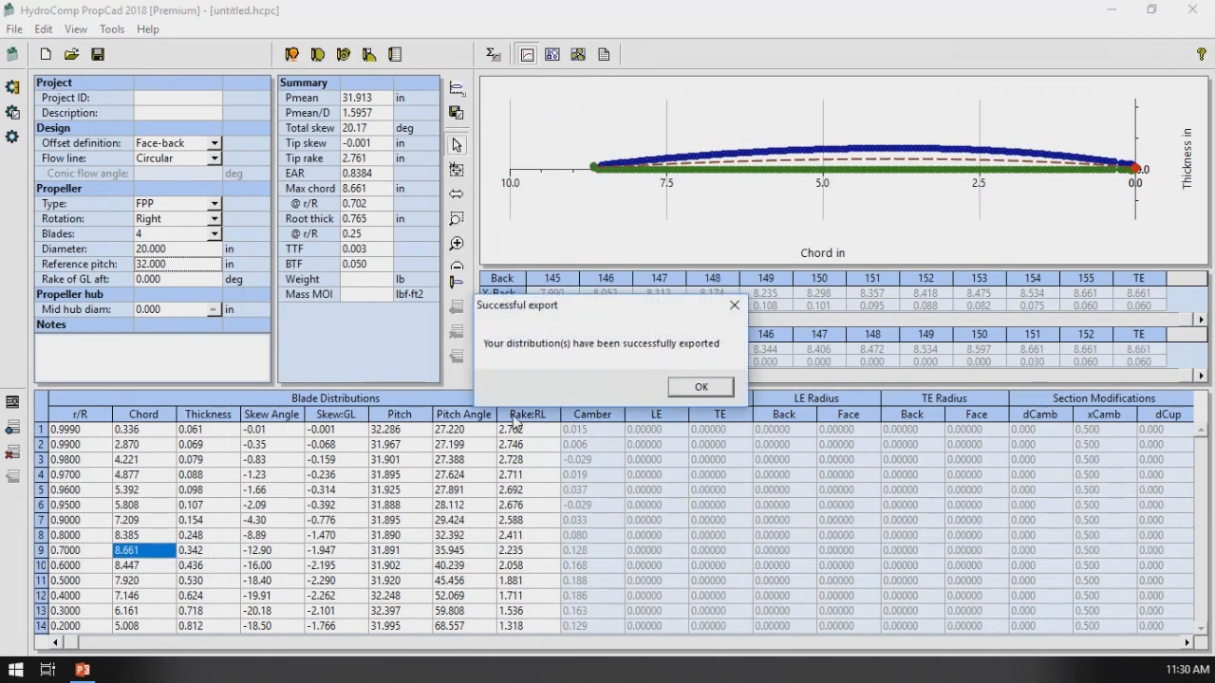
pyautogui.click(683, 386)
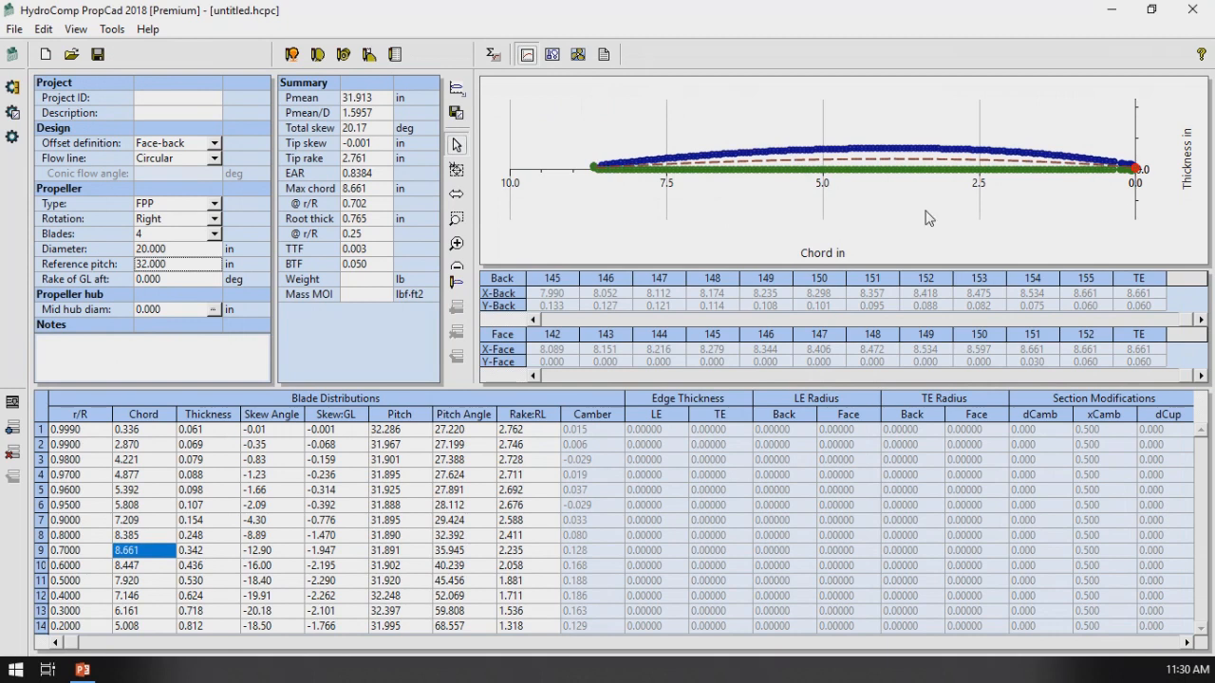
# - In the PropCad Builder, set the section definition to Parametric with type Import, loading Example_section.sect
pyautogui.click(293, 54)
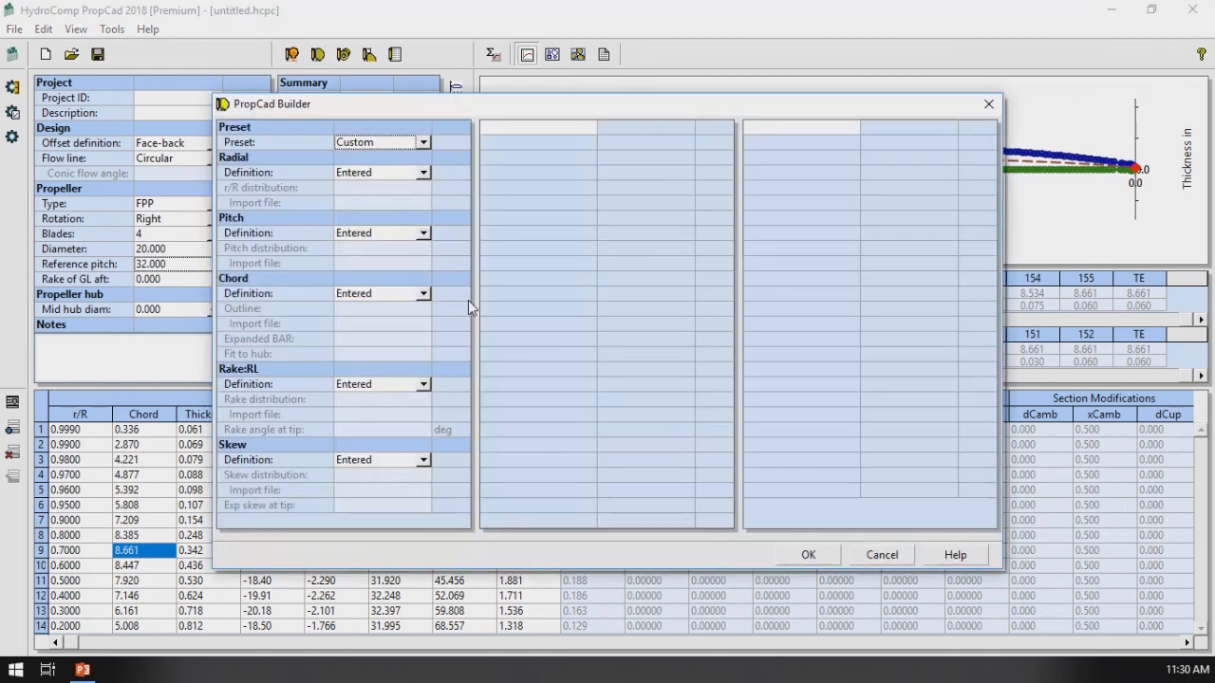
pyautogui.click(686, 278)
pyautogui.click(675, 289)
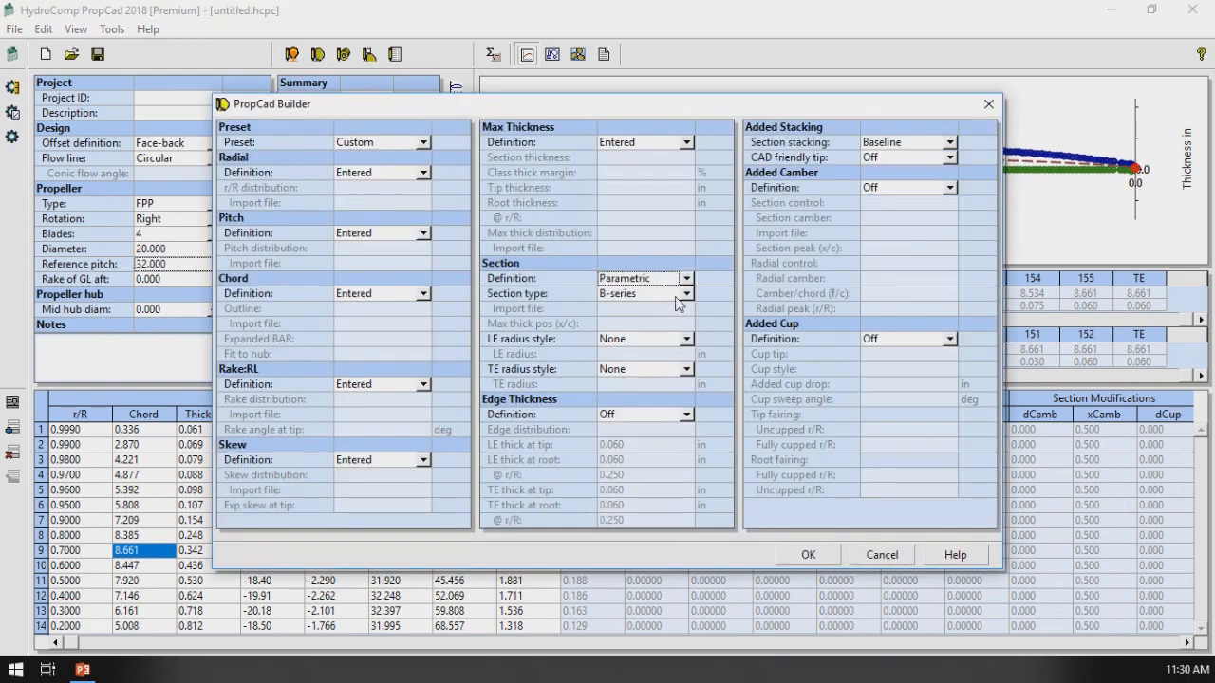
pyautogui.click(685, 293)
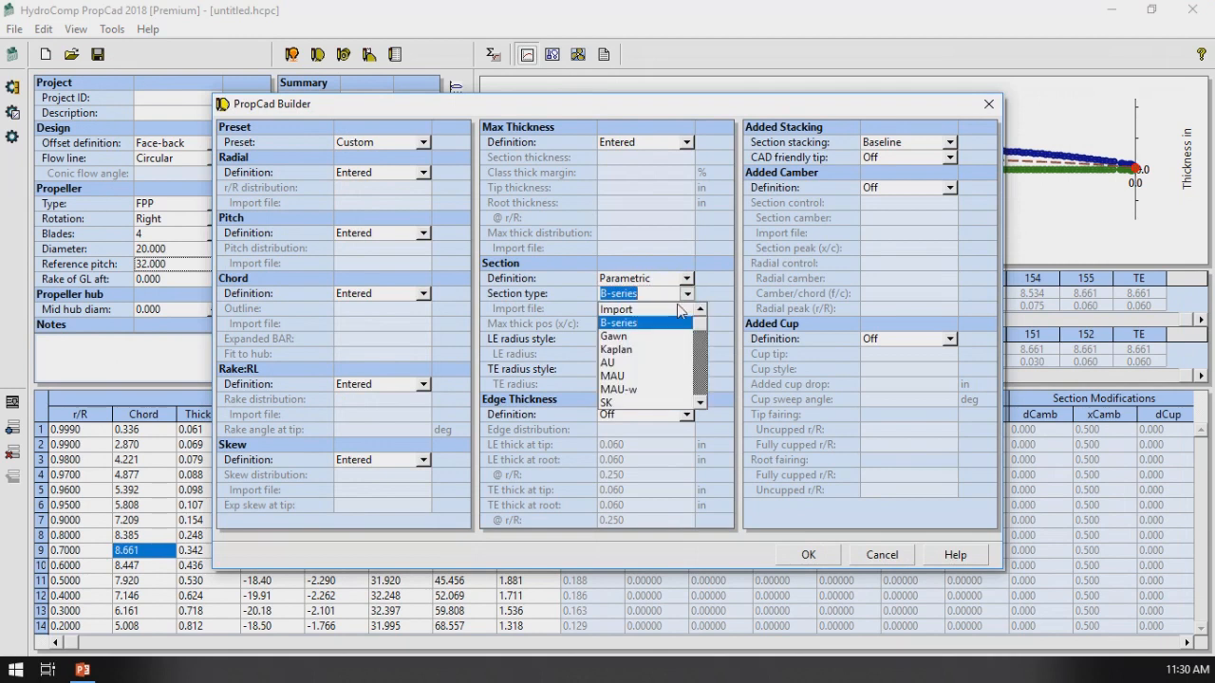
pyautogui.click(676, 317)
pyautogui.click(685, 309)
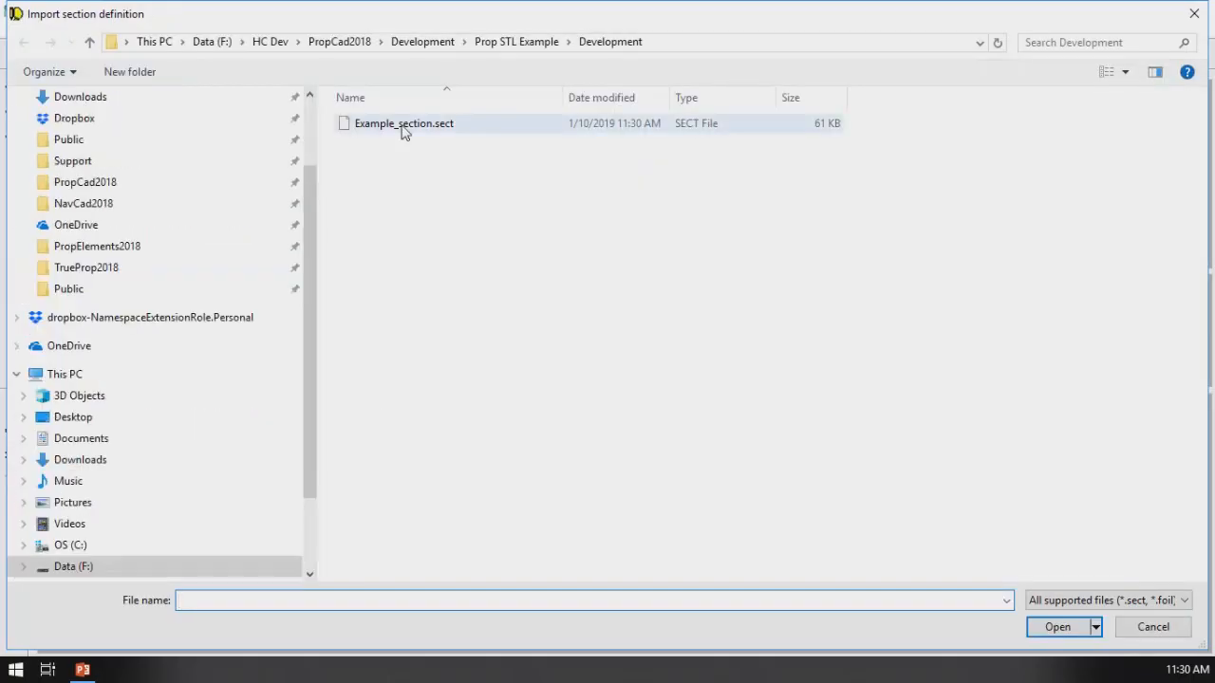
pyautogui.doubleClick(402, 125)
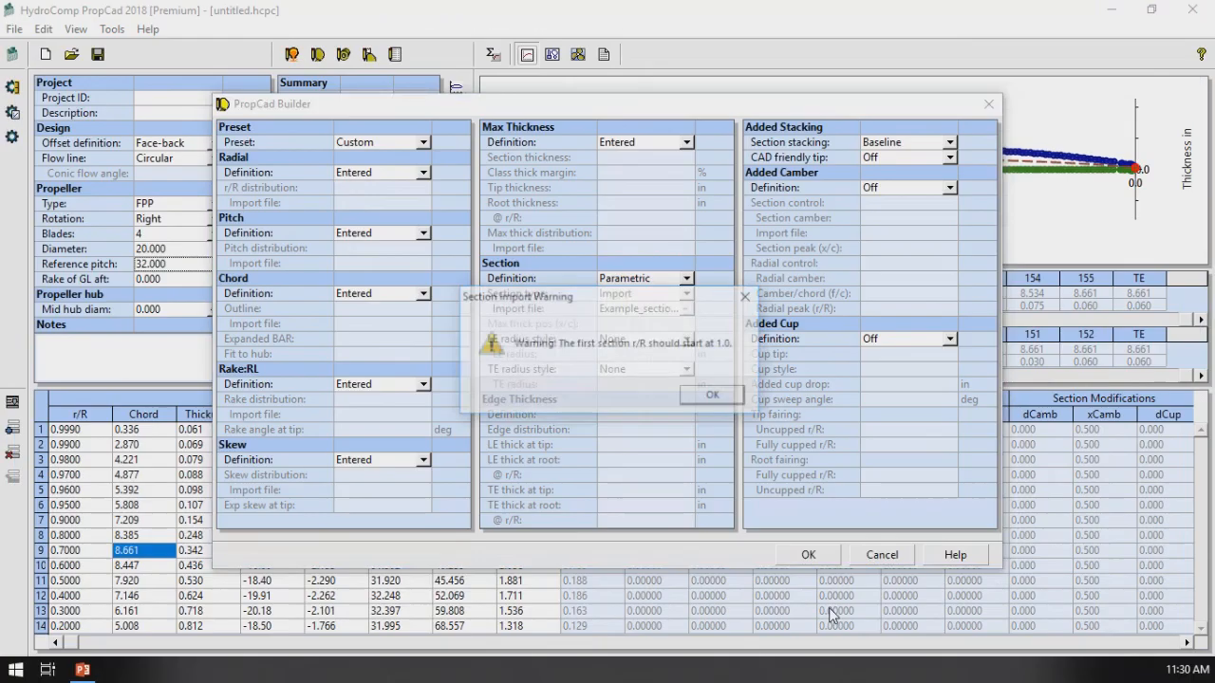
pyautogui.click(715, 397)
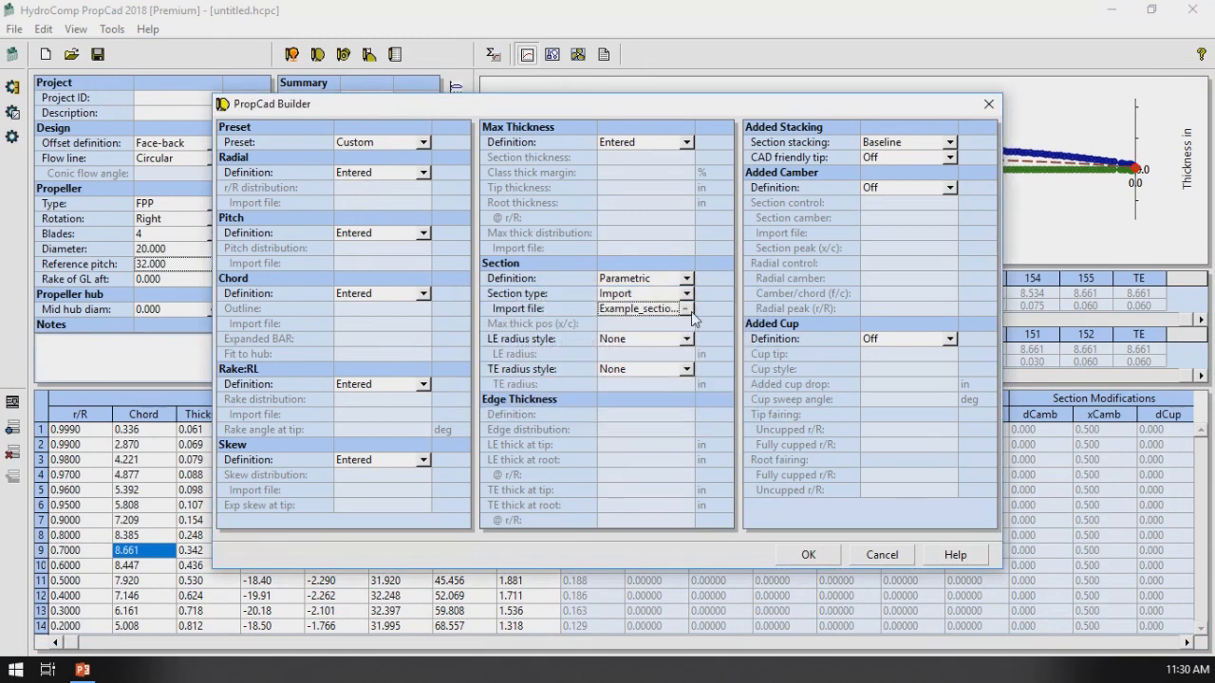
# - Browse for the section import file again and send Example_section.sect to EditPad Lite 7 to view its contents
pyautogui.click(651, 305)
pyautogui.doubleClick(397, 127)
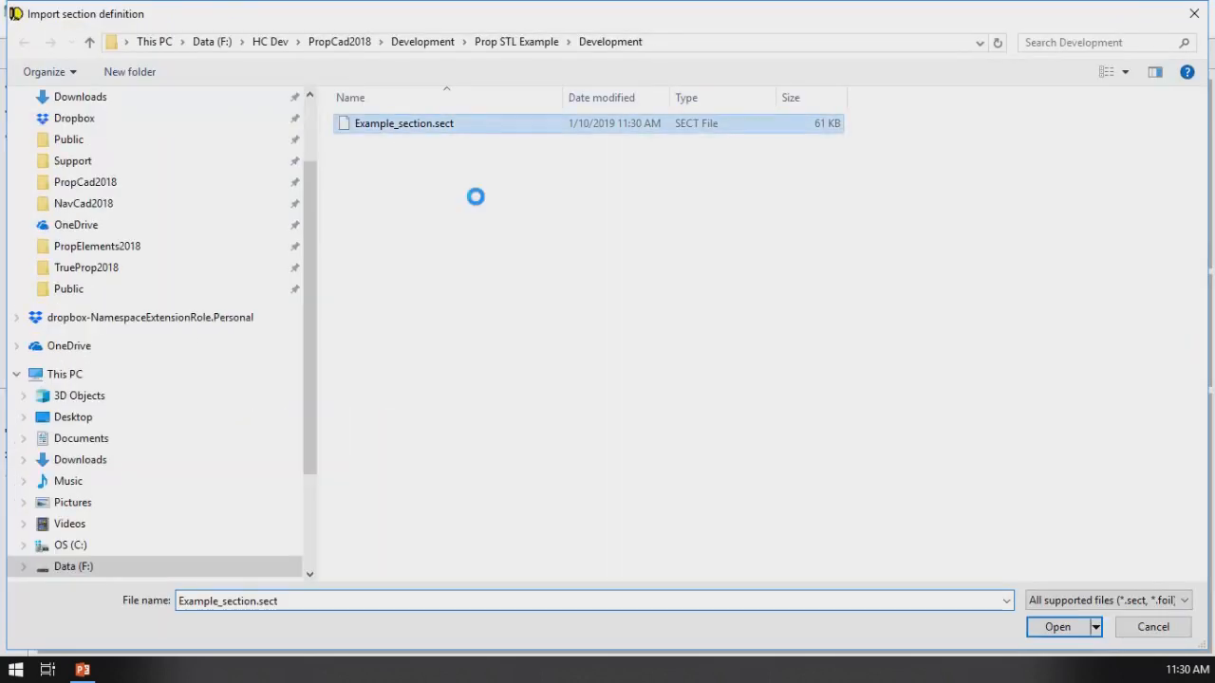
pyautogui.moveTo(497, 258)
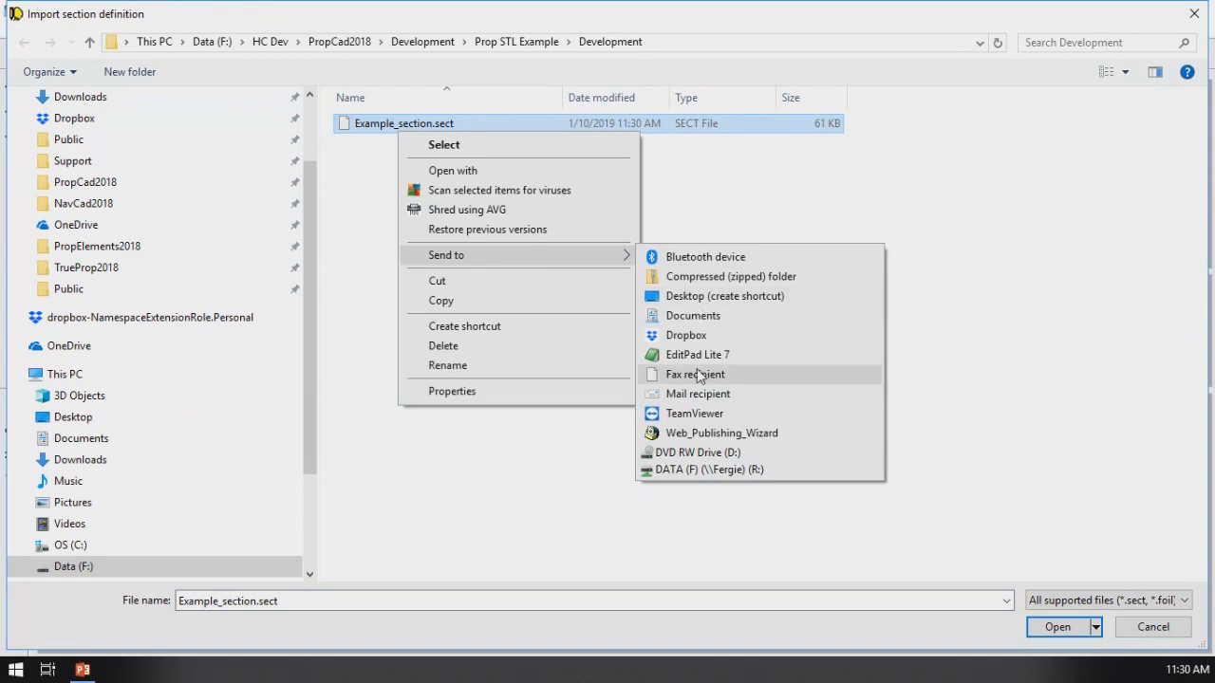
pyautogui.click(695, 357)
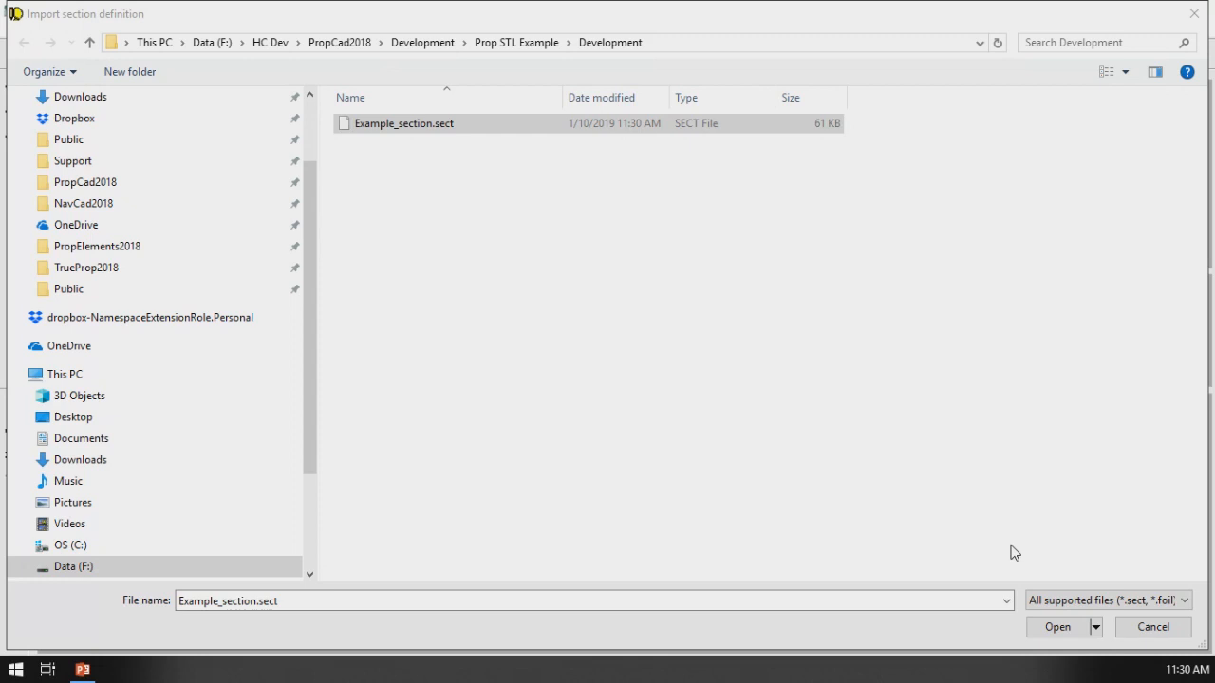
# - Try to load Example_section.sect as the imported section definition and apply the Builder settings
pyautogui.click(1058, 628)
pyautogui.click(811, 555)
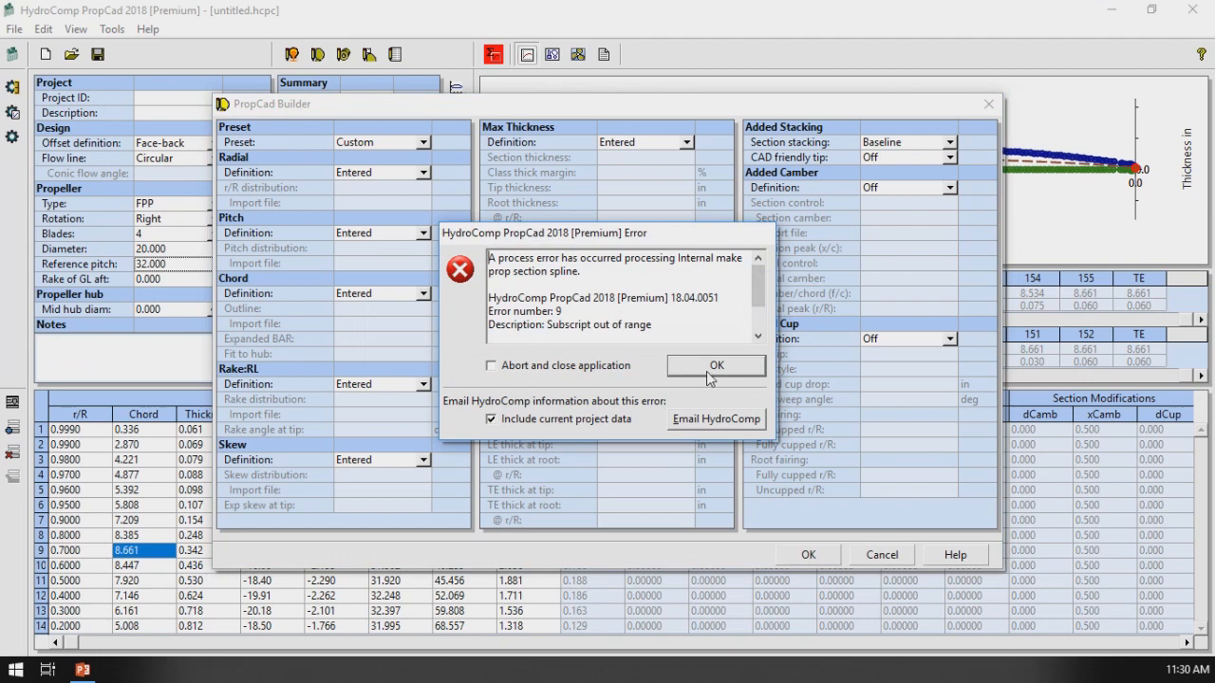
pyautogui.click(613, 369)
pyautogui.click(716, 366)
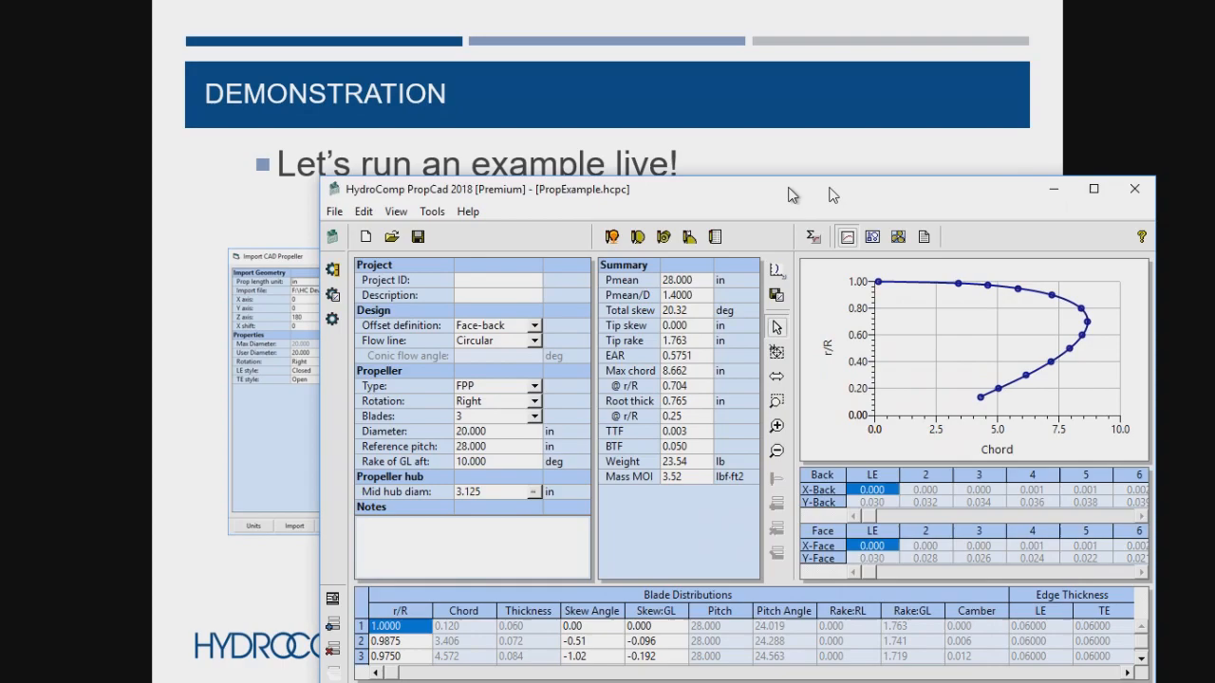
# - Bring up the PropExample project full screen and inspect its three-blade propeller in the 3D view
pyautogui.moveTo(787, 184); pyautogui.dragTo(608, 1)
pyautogui.click(580, 57)
pyautogui.moveTo(755, 180); pyautogui.dragTo(565, 177)
pyautogui.click(291, 54)
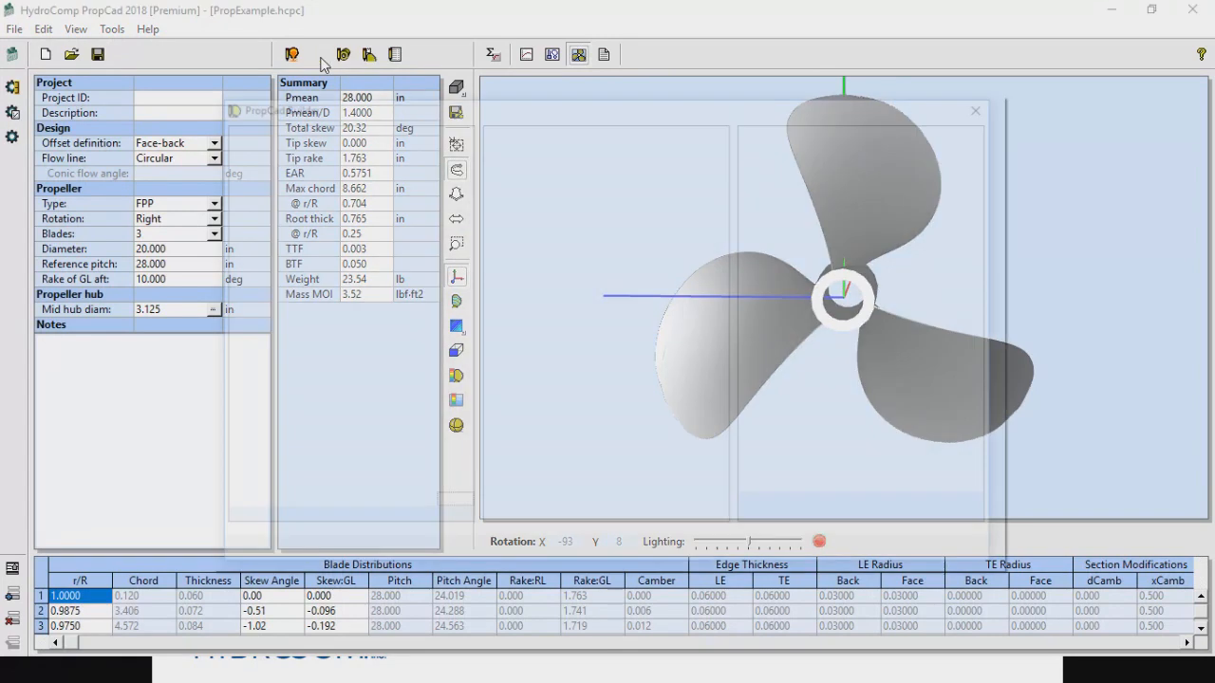
pyautogui.click(688, 300)
pyautogui.click(634, 310)
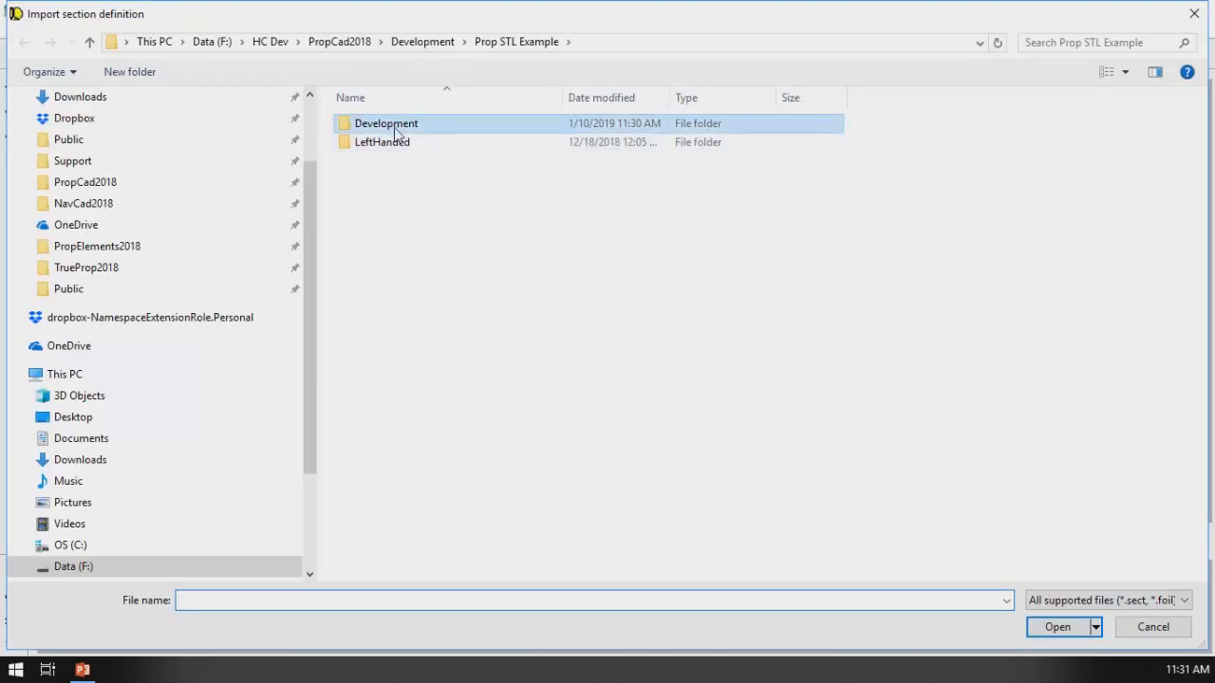
pyautogui.doubleClick(393, 127)
pyautogui.click(410, 128)
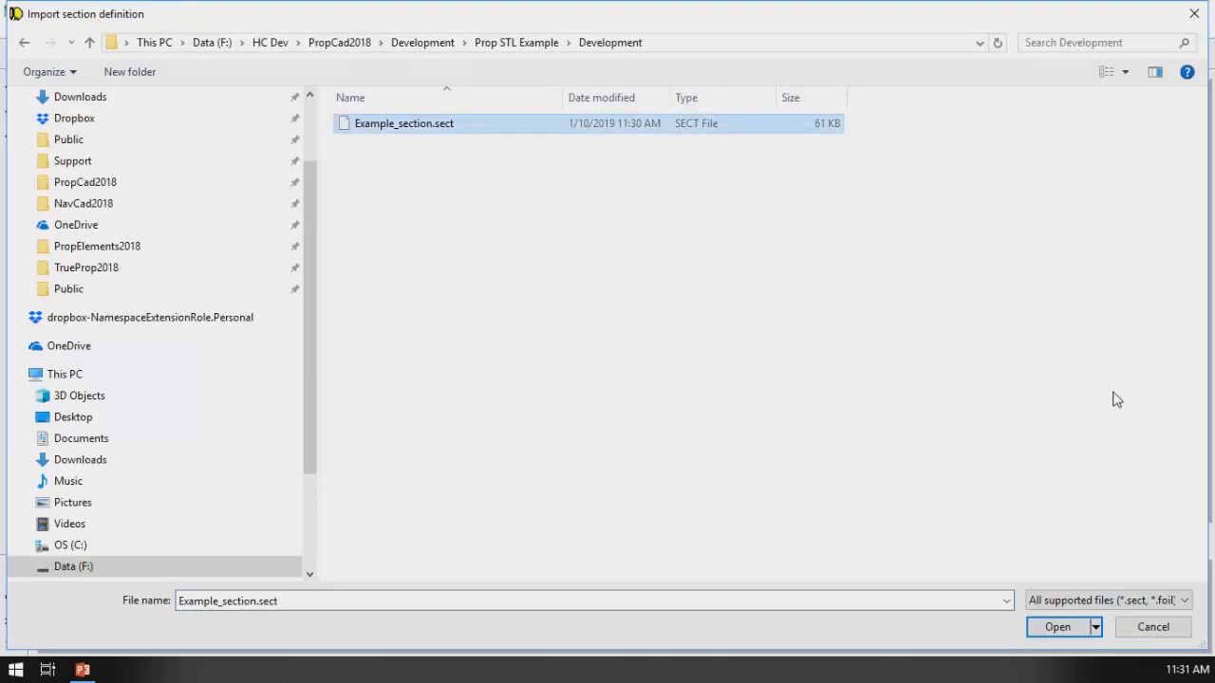
pyautogui.click(1151, 627)
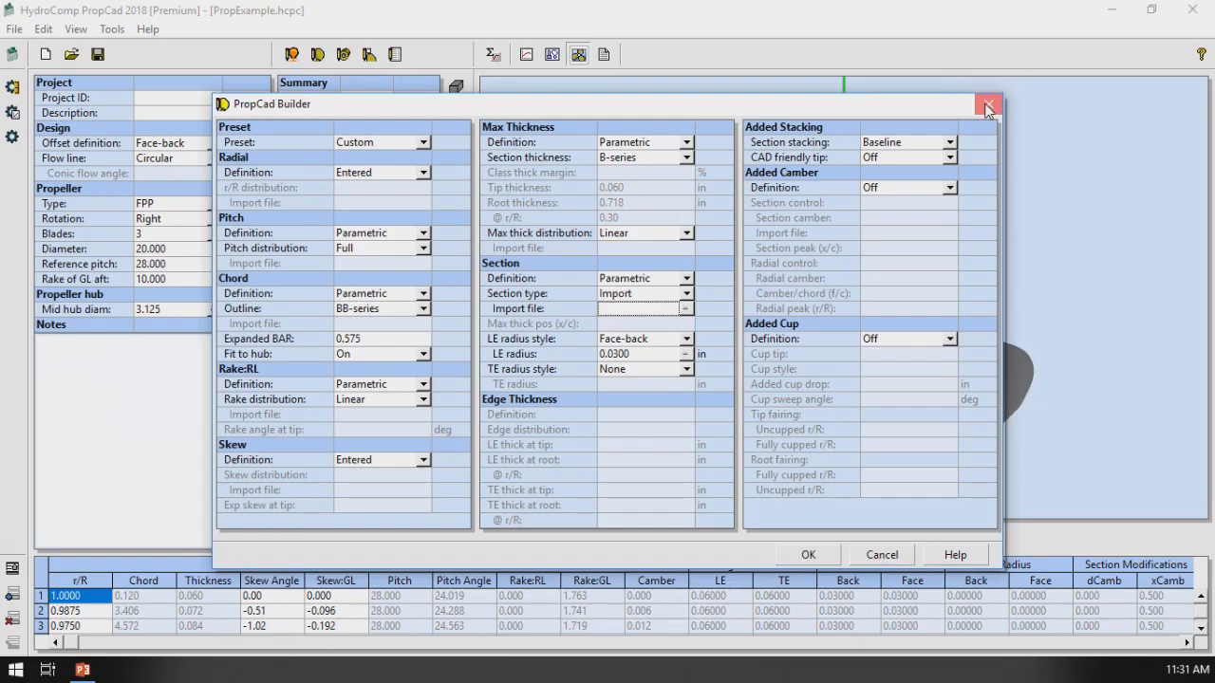
pyautogui.click(986, 107)
# - Set the PropExample propeller to 5 blades and its rake of GL aft to 0 degrees
pyautogui.moveTo(810, 233); pyautogui.dragTo(746, 265)
pyautogui.click(185, 283)
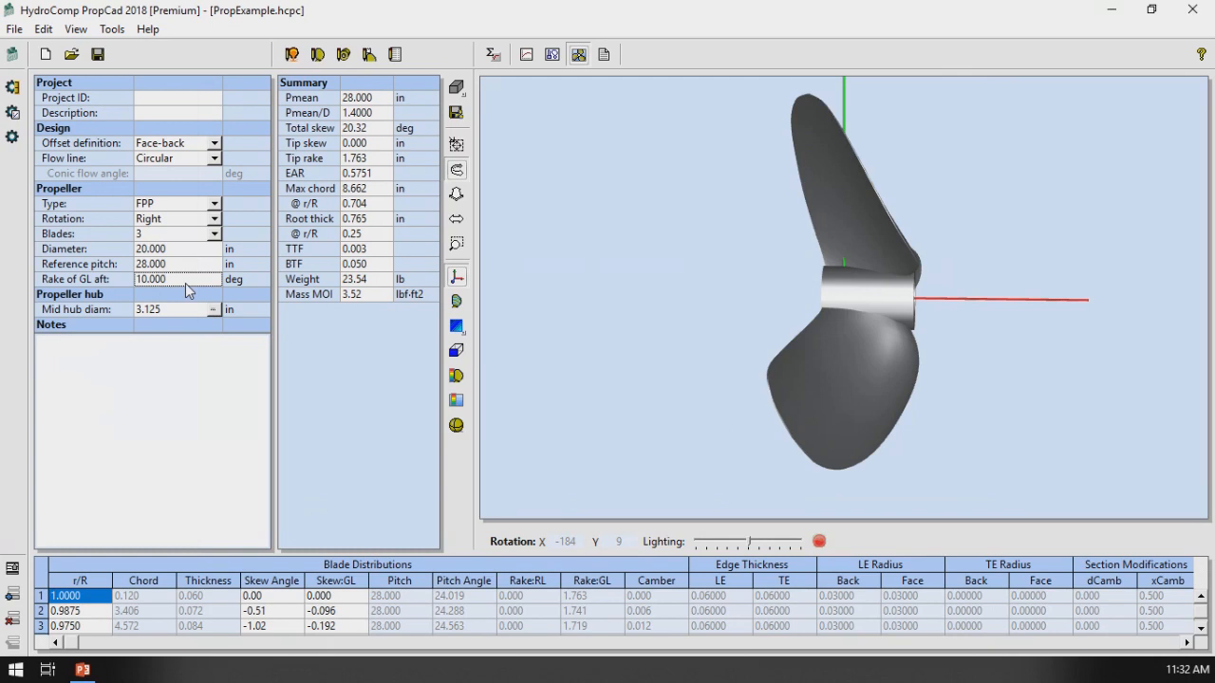
pyautogui.click(212, 235)
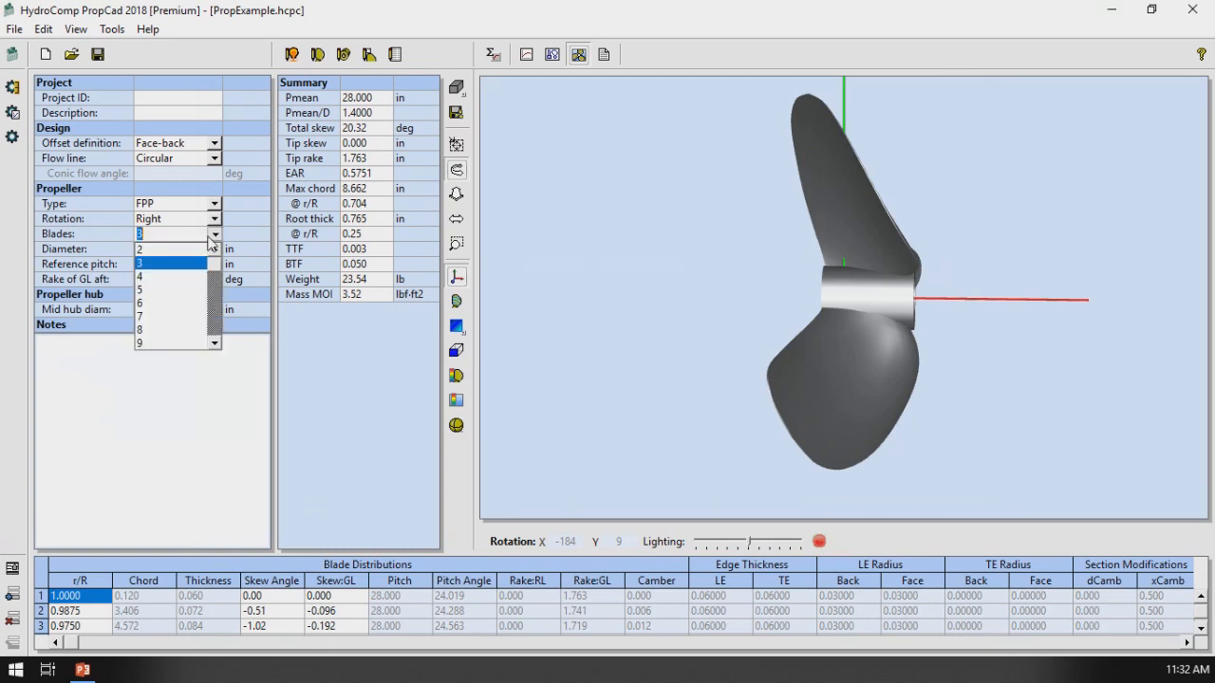
pyautogui.click(173, 289)
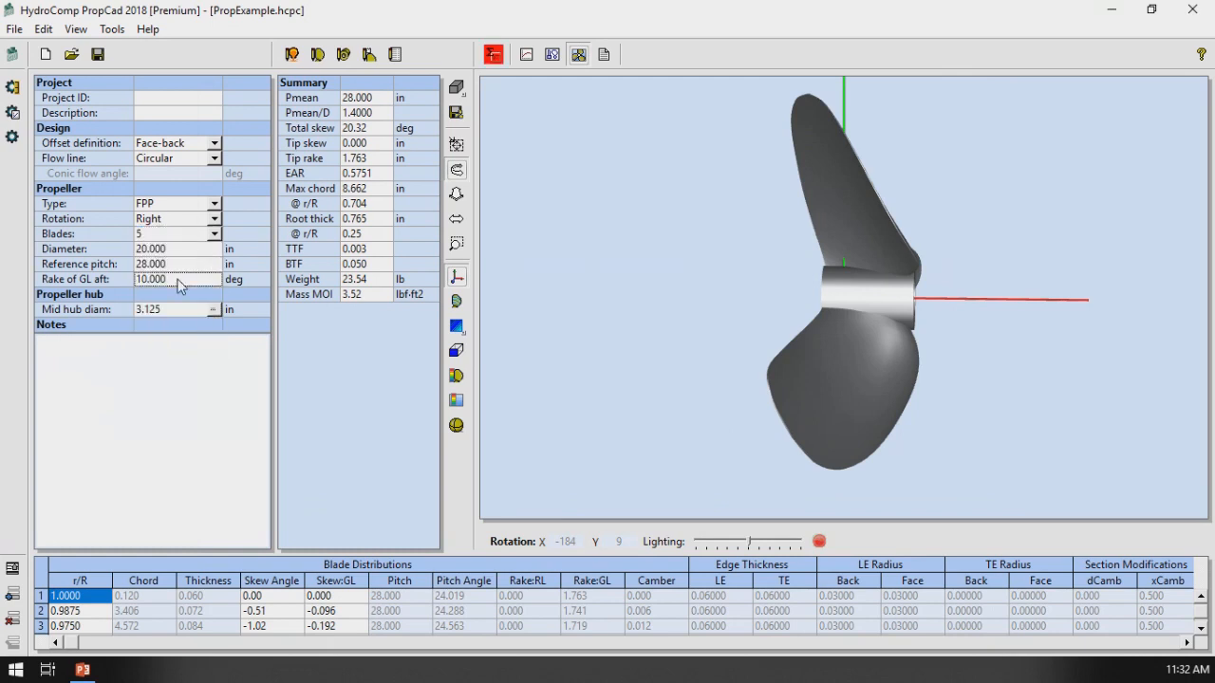
pyautogui.write('0')
pyautogui.press('Return')
# - Set the diameter to 22 in and the reference pitch to 32 in, and rebuild the propeller model
pyautogui.click(176, 250)
pyautogui.write('22')
pyautogui.press('Return')
pyautogui.write('32')
pyautogui.press('Return')
pyautogui.moveTo(759, 223); pyautogui.dragTo(810, 287)
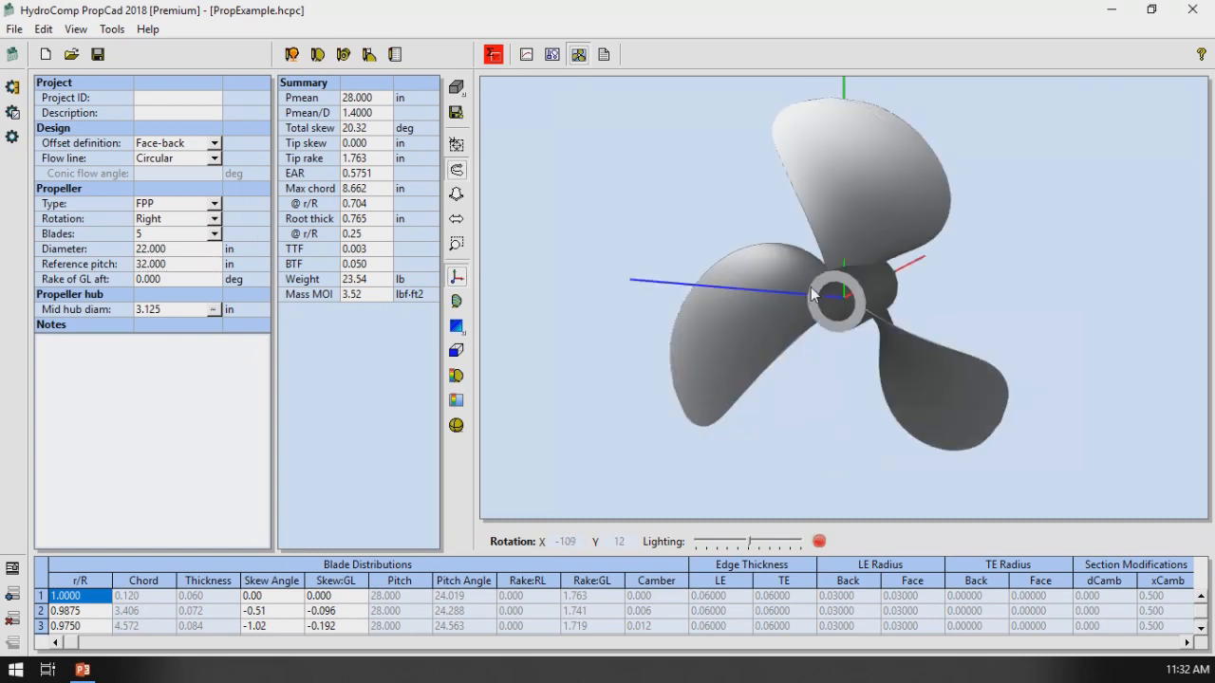
pyautogui.click(495, 55)
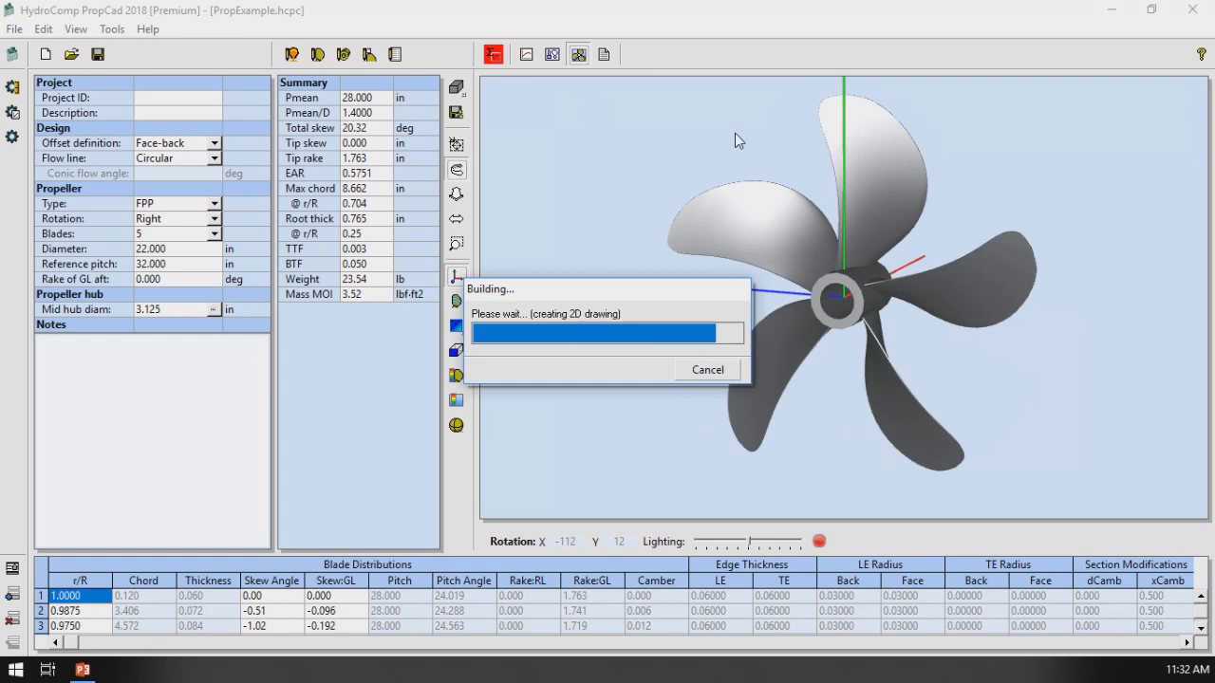
pyautogui.moveTo(764, 150); pyautogui.dragTo(736, 156)
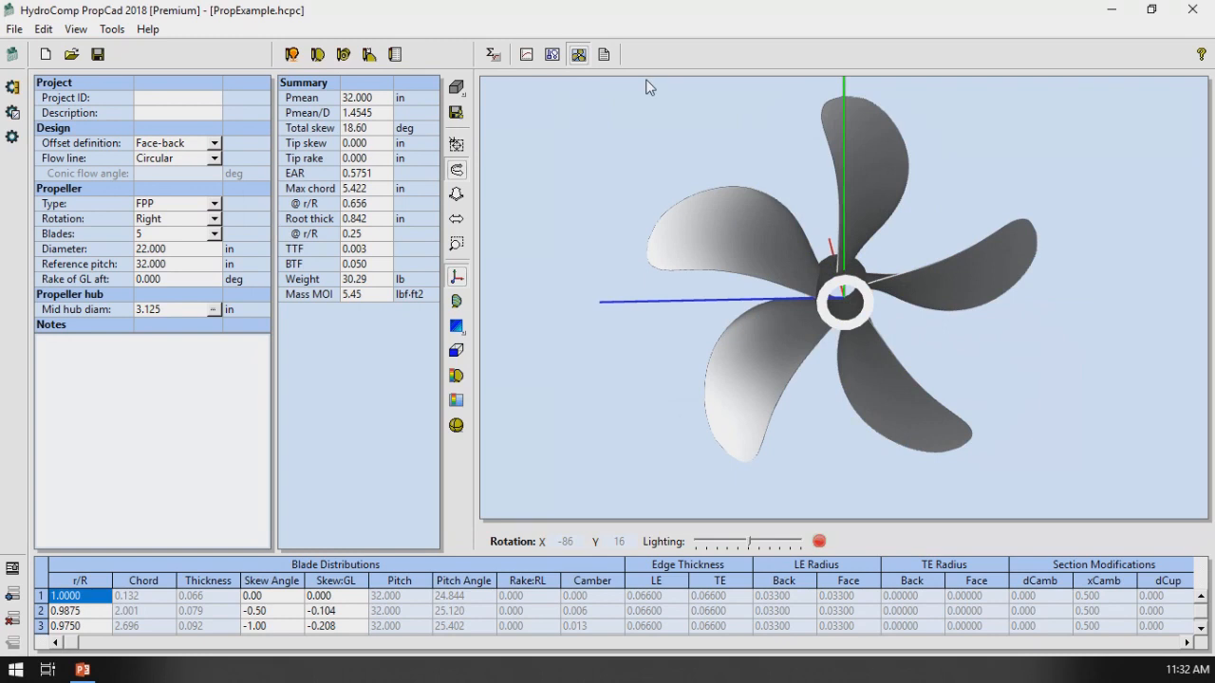
# - Generate the propeller's 2D drawing, review its blade views and title block, and inspect the five-blade model in 3D
pyautogui.click(551, 54)
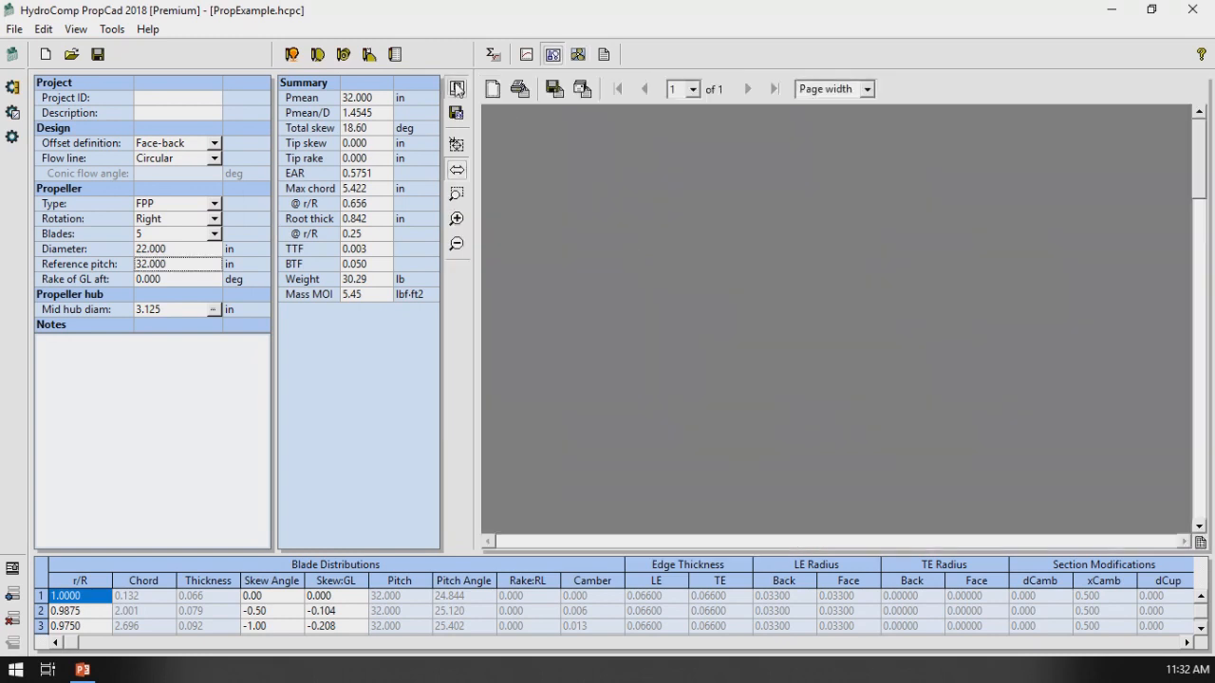
pyautogui.click(456, 88)
pyautogui.click(517, 494)
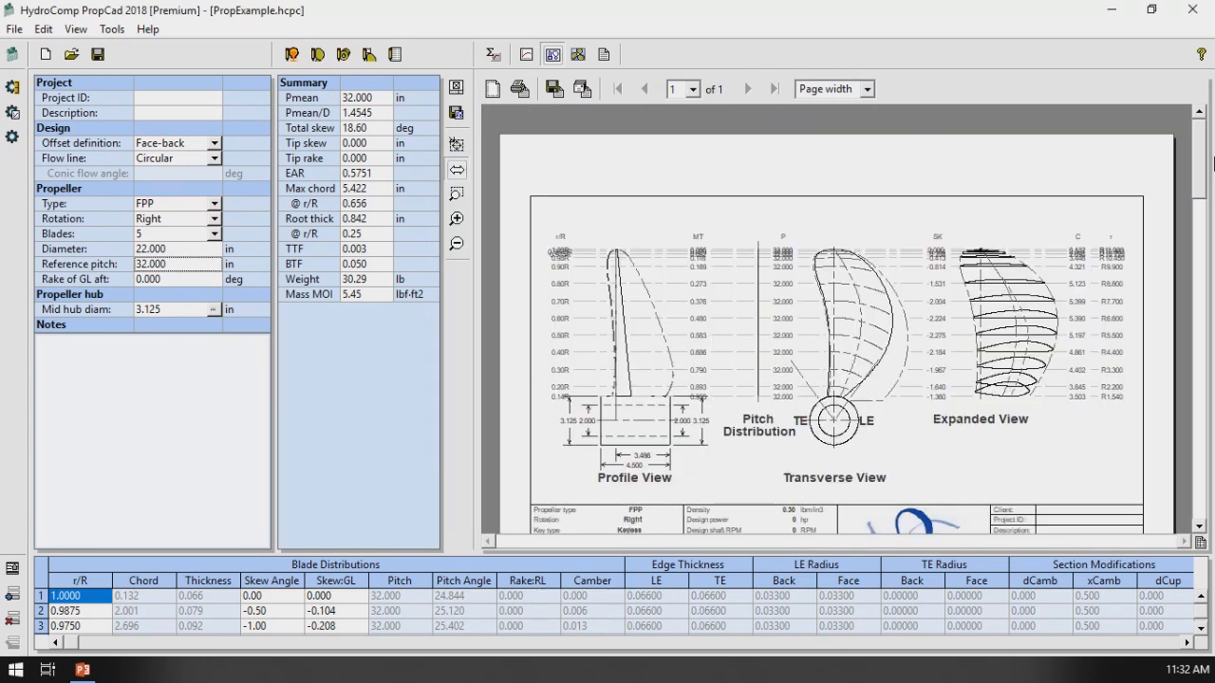
pyautogui.moveTo(1199, 159); pyautogui.dragTo(1190, 314)
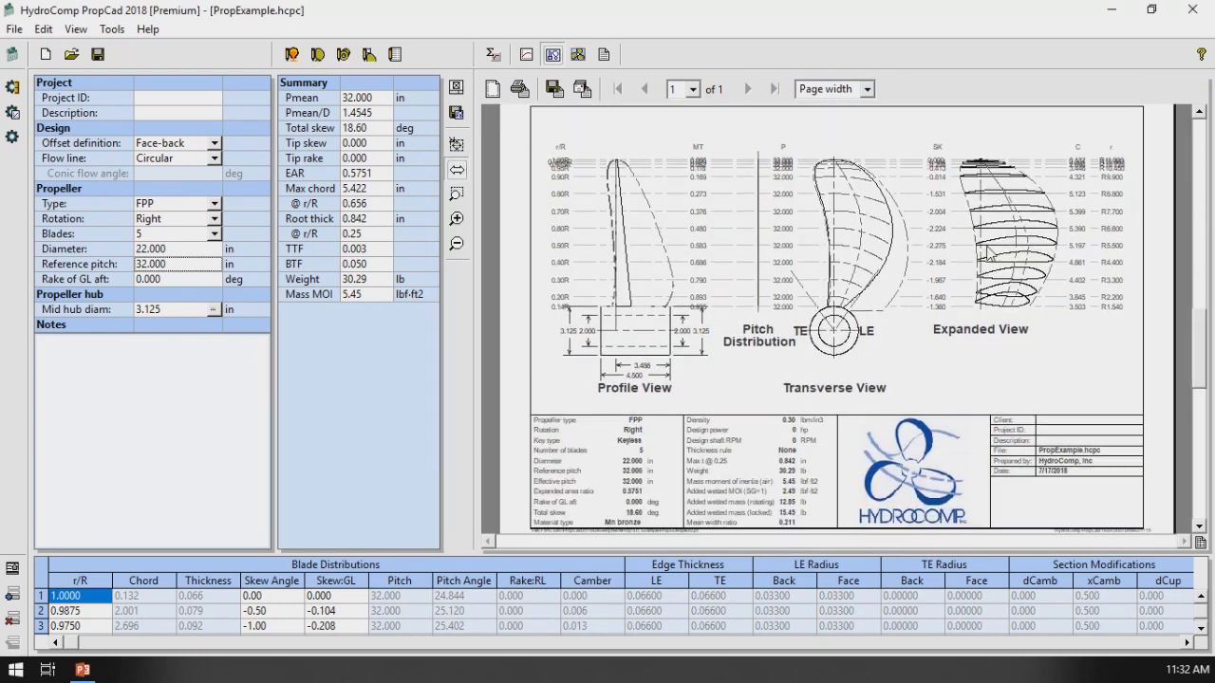
pyautogui.click(578, 54)
pyautogui.moveTo(776, 238); pyautogui.dragTo(689, 216)
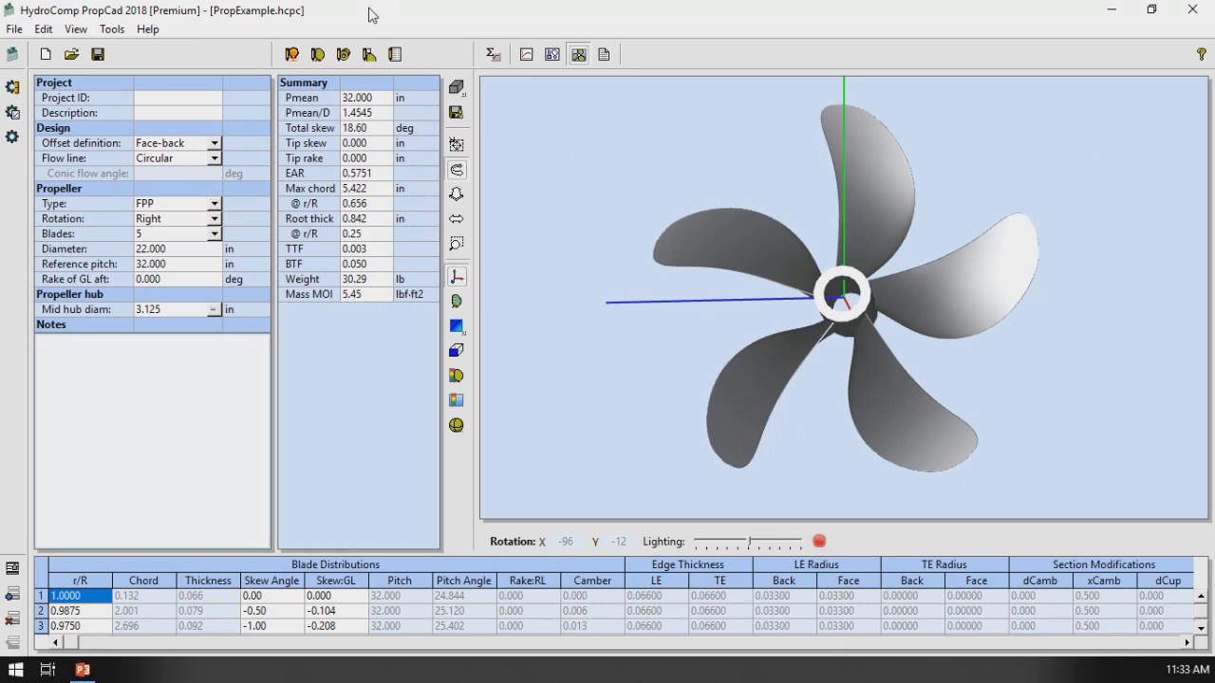
pyautogui.moveTo(786, 217); pyautogui.dragTo(675, 219)
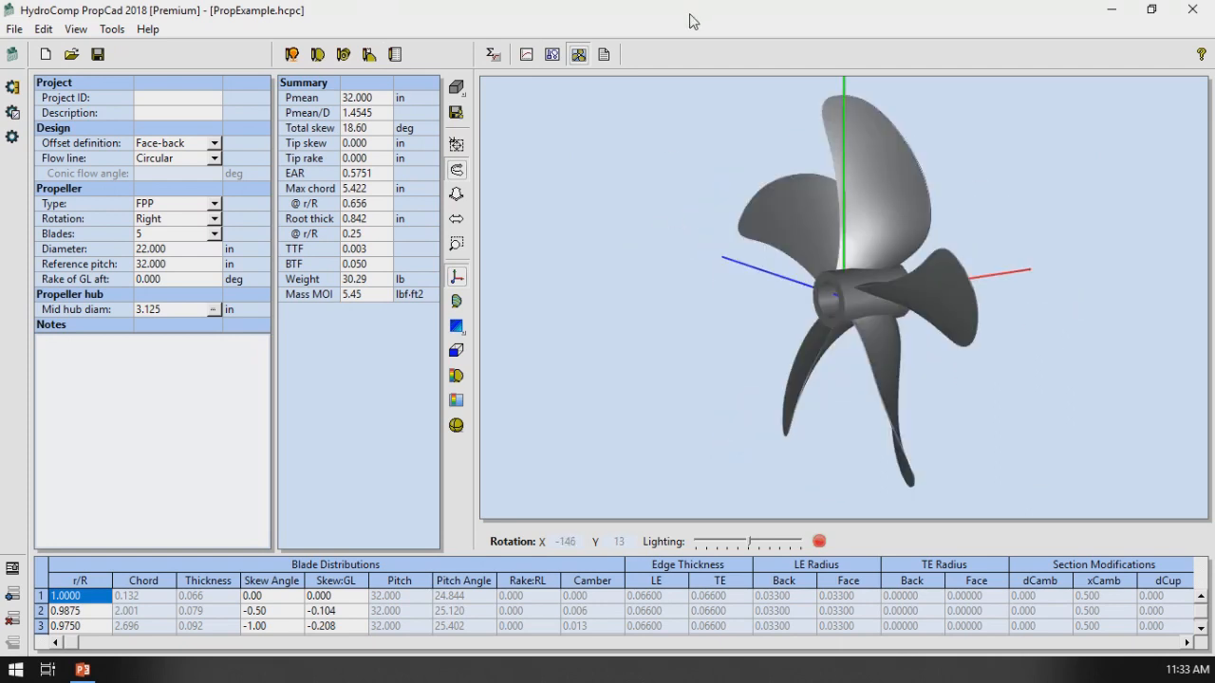
# - Generate a propeller report with 2D, 3D XYZ and 3D radial offsets turned on, and review its sections data and offset tables
pyautogui.click(602, 54)
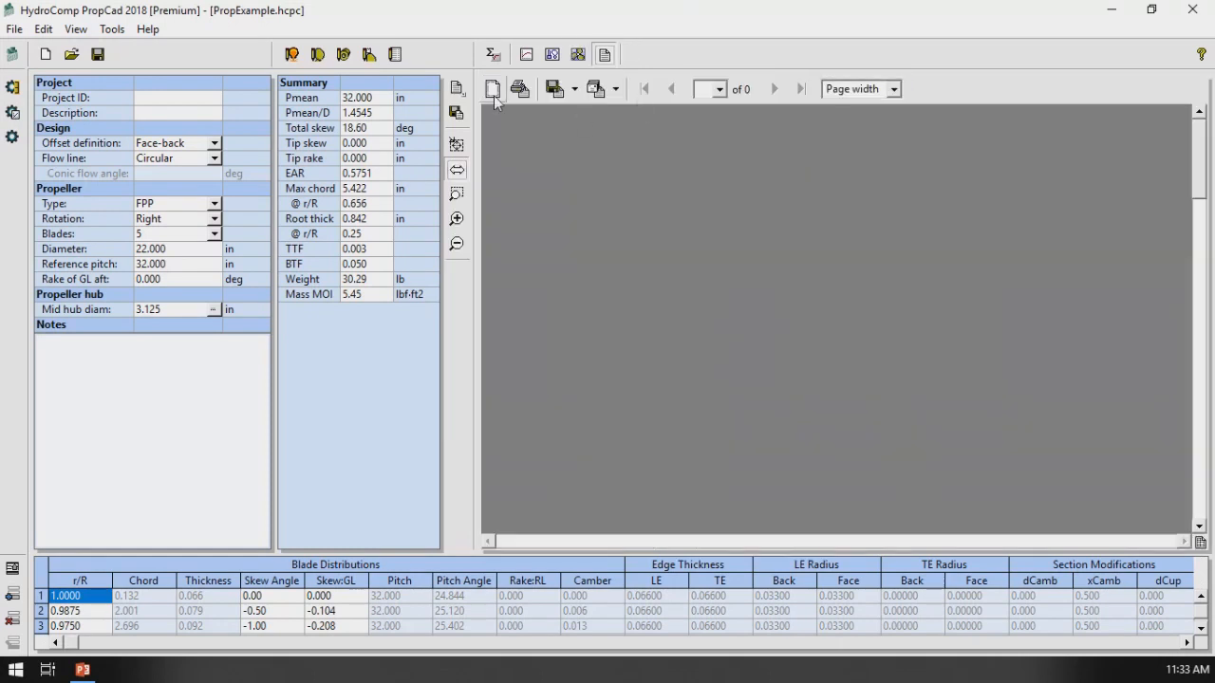
pyautogui.click(460, 89)
pyautogui.click(511, 94)
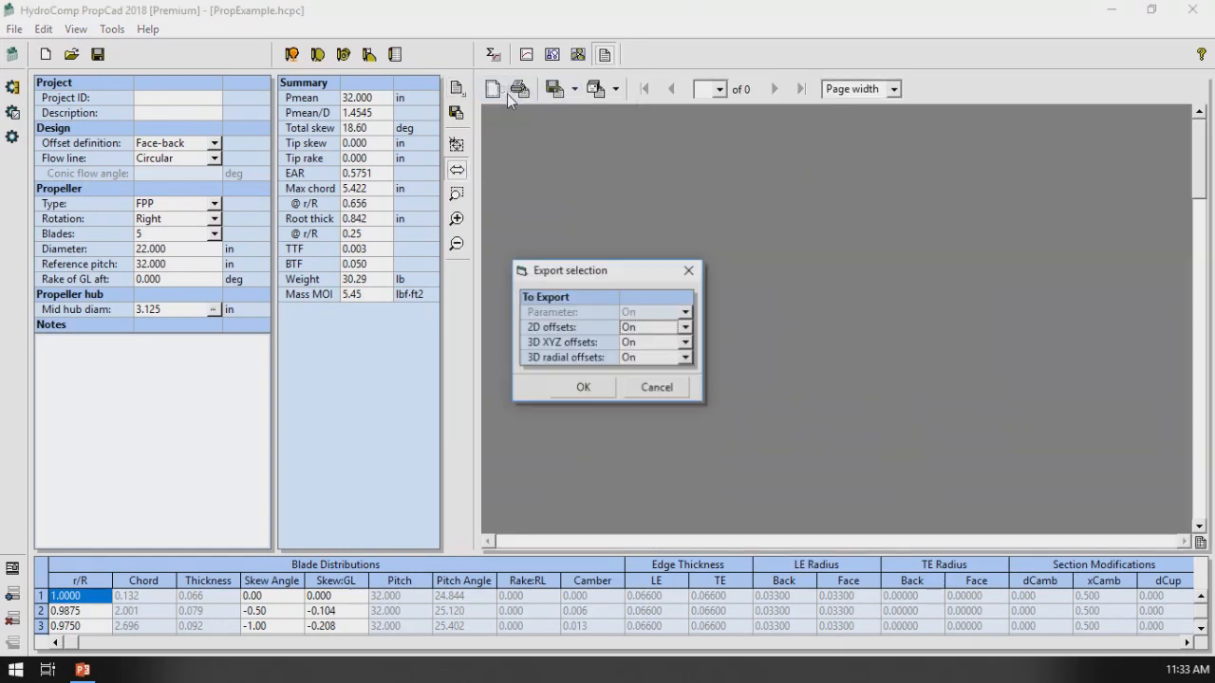
pyautogui.click(586, 391)
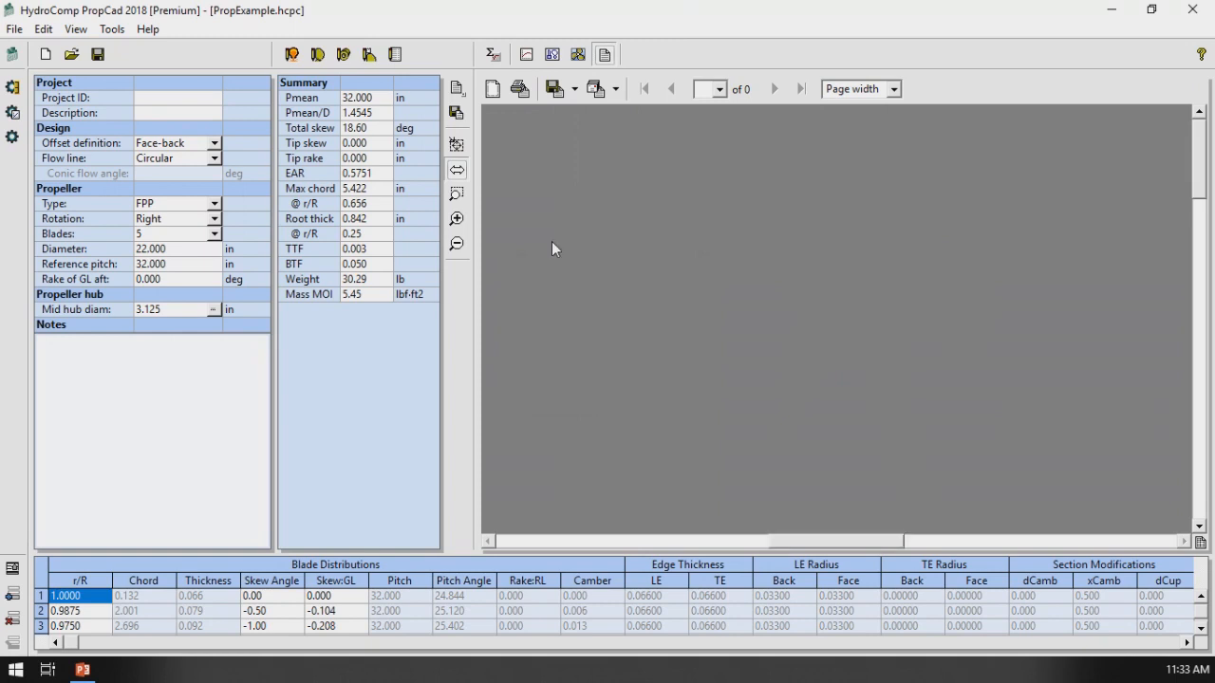
pyautogui.scroll(-3, 688, 394)
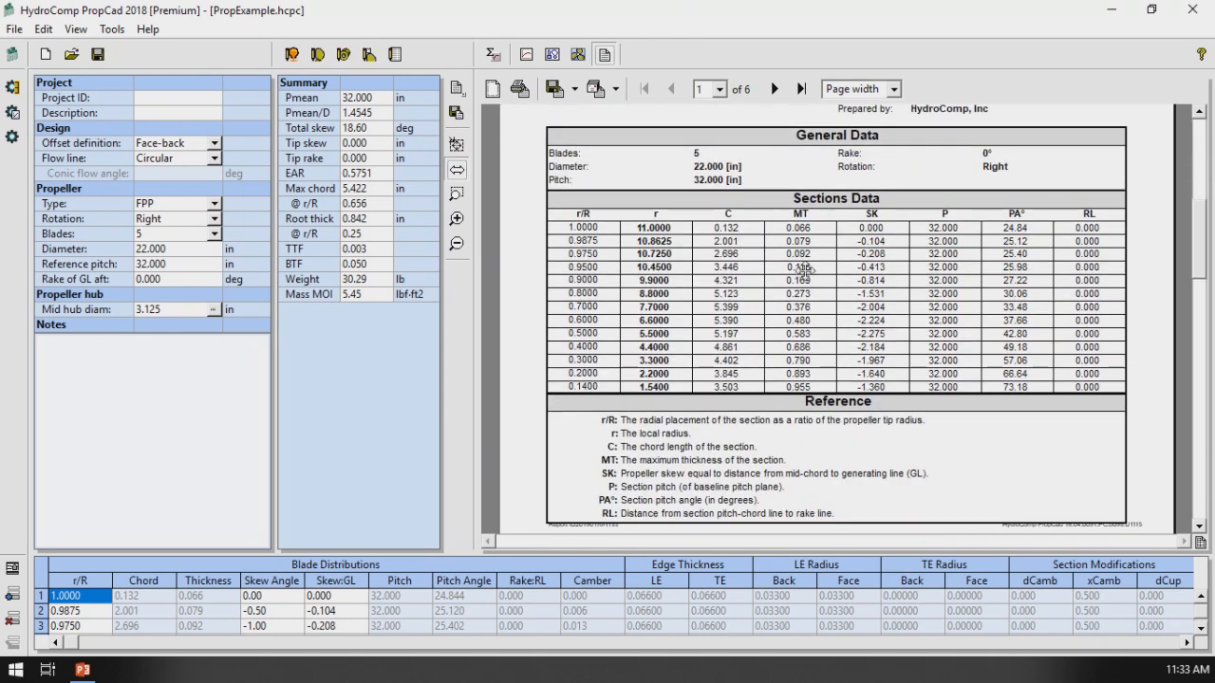
pyautogui.scroll(-7, 801, 275)
pyautogui.click(776, 89)
pyautogui.click(776, 90)
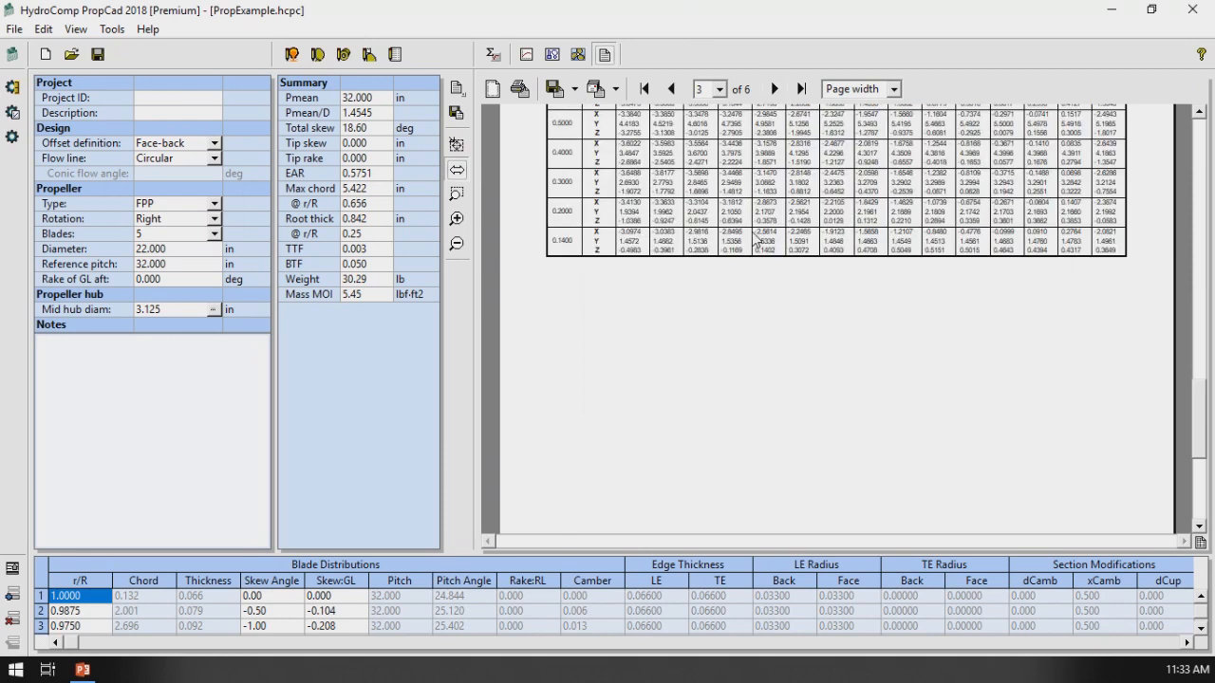
pyautogui.scroll(5, 738, 228)
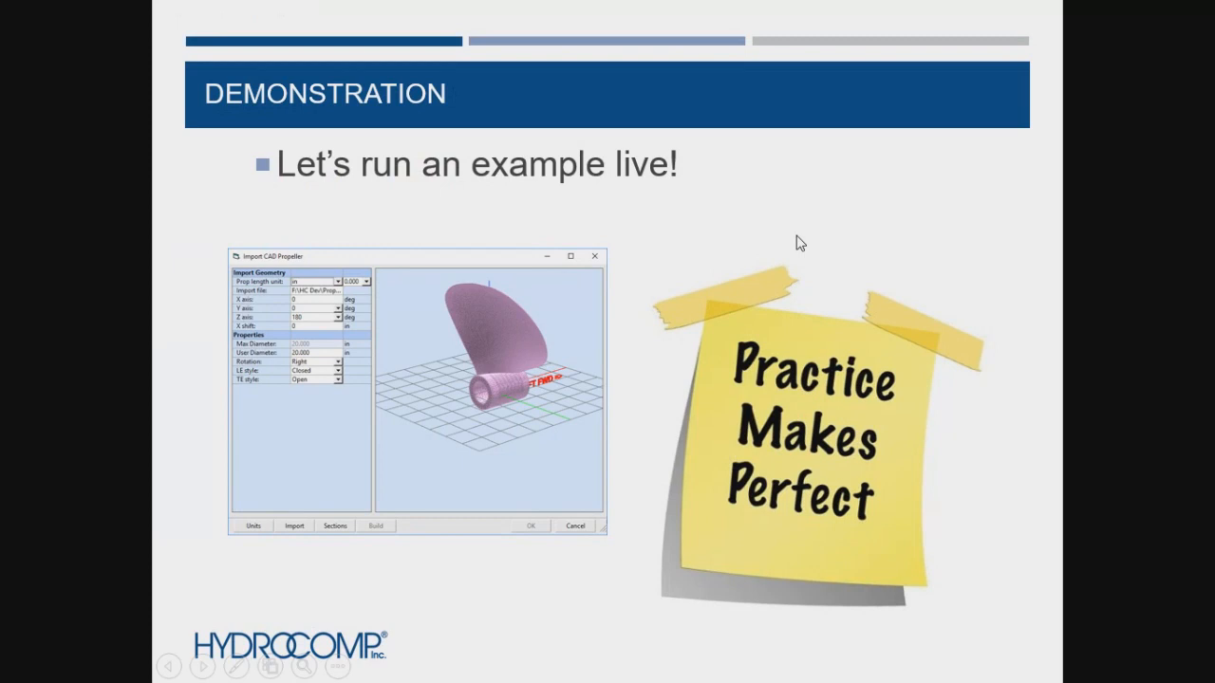
pyautogui.click(796, 236)
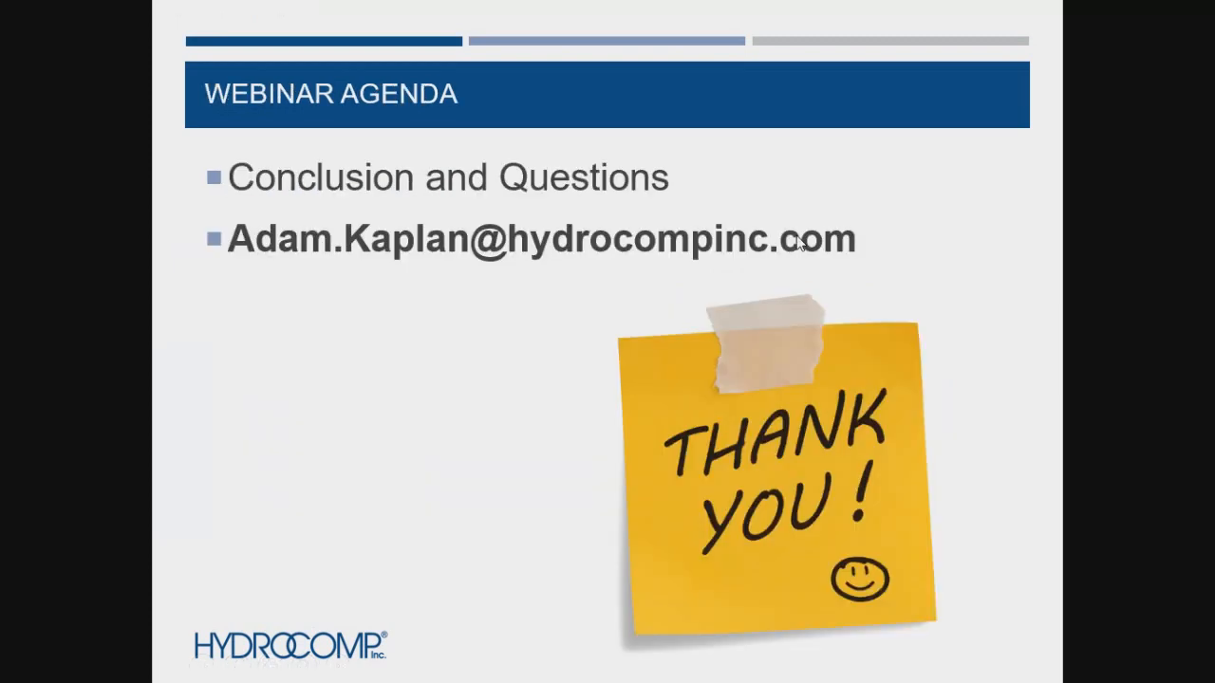
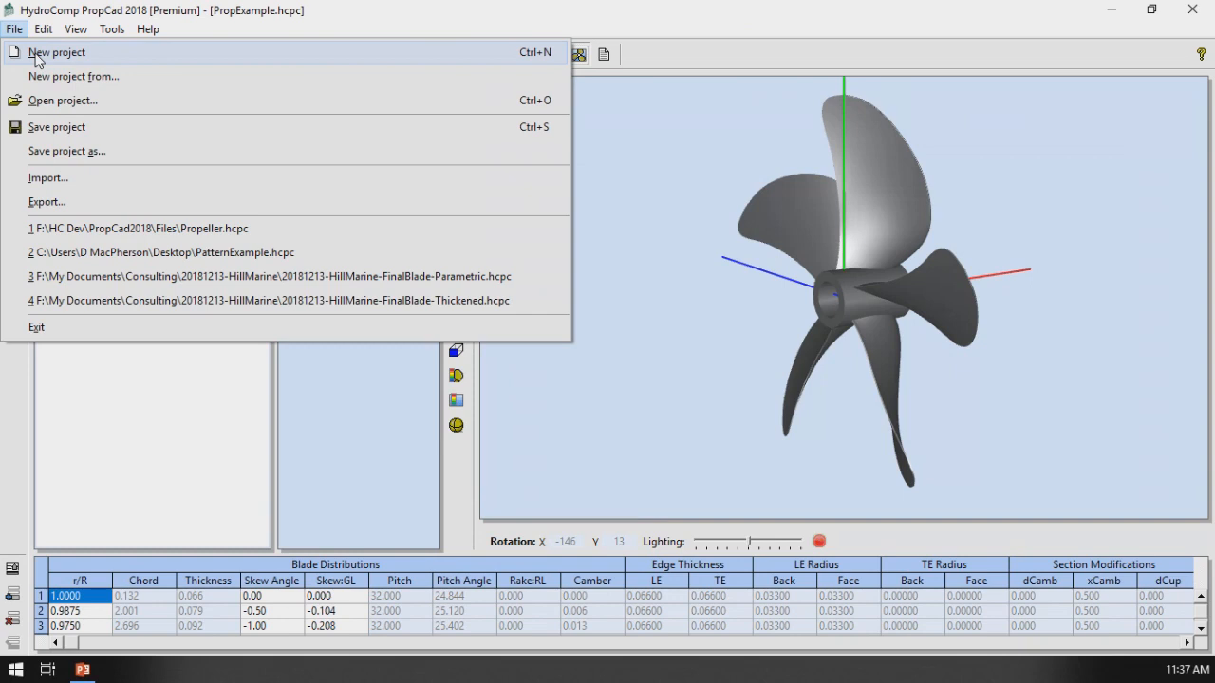
# - Start a new project, and open the existing Propeller.hcpc project from the recent files
pyautogui.click(640, 396)
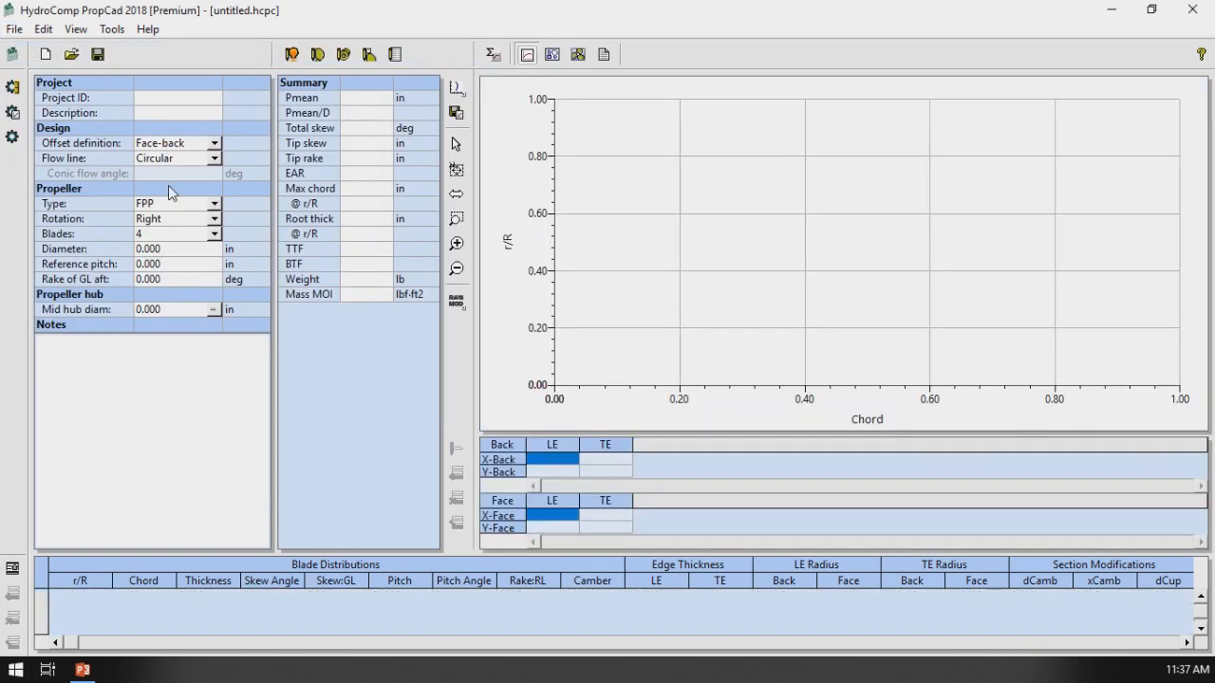
pyautogui.click(15, 28)
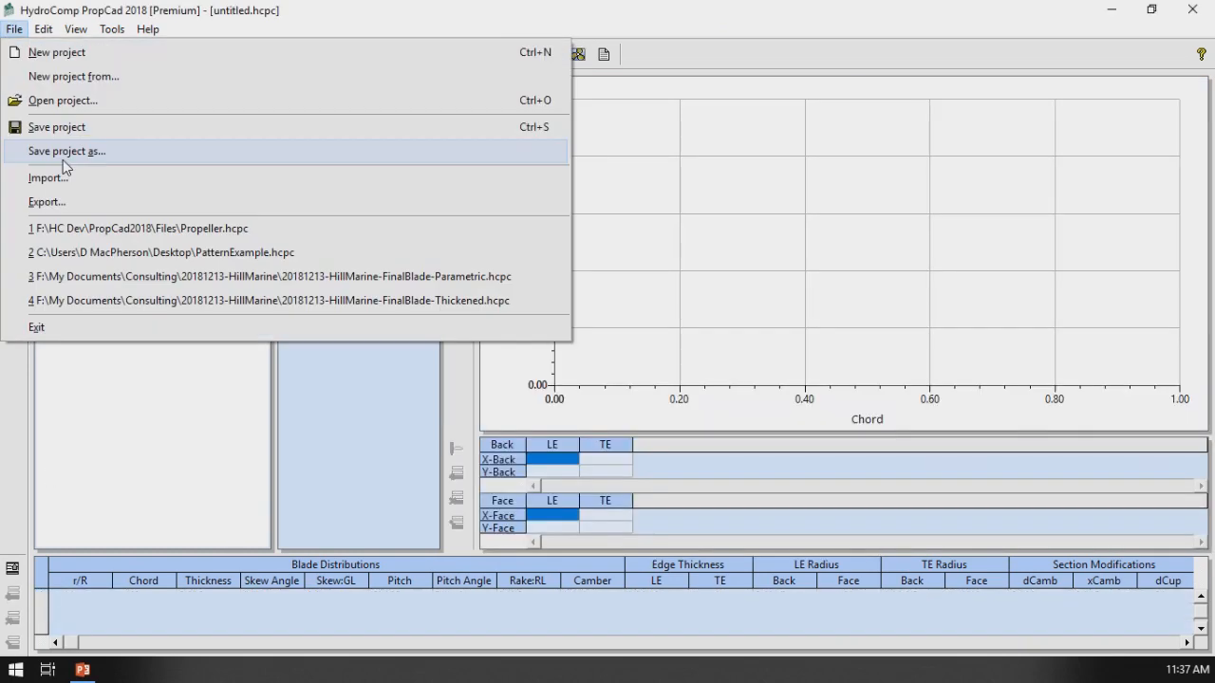
pyautogui.click(95, 230)
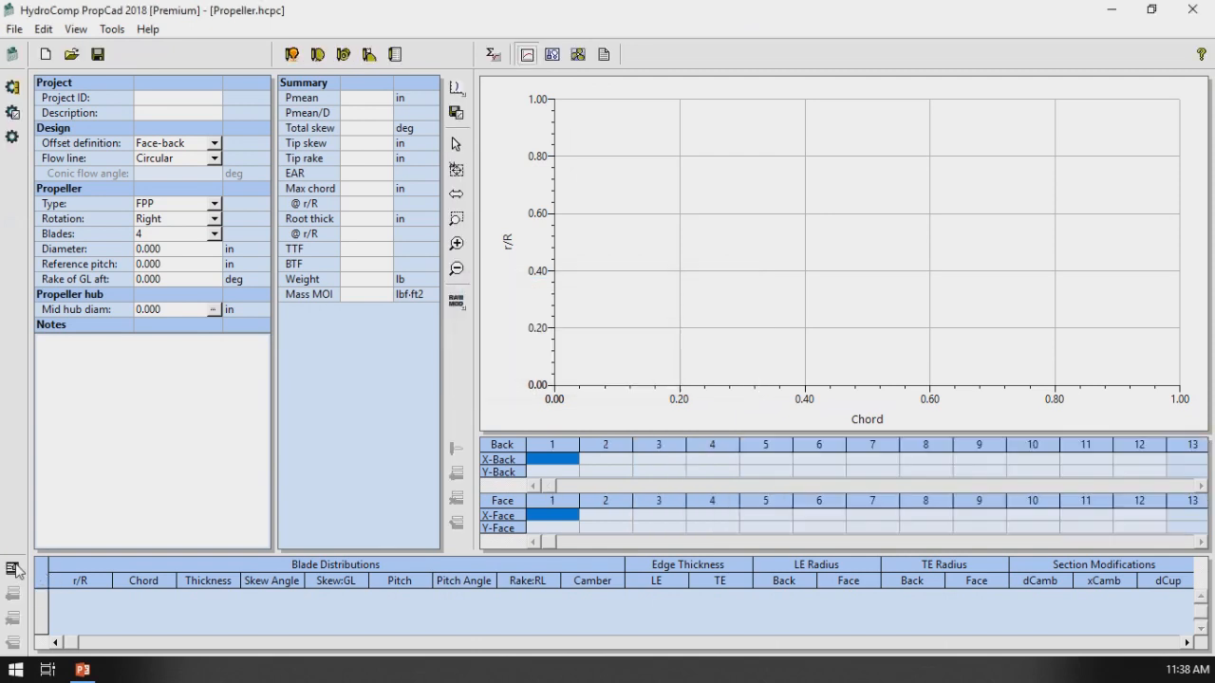
# - Enlarge the blade distributions table and set the chord at r/R 0.7000 to 180 in
pyautogui.click(12, 570)
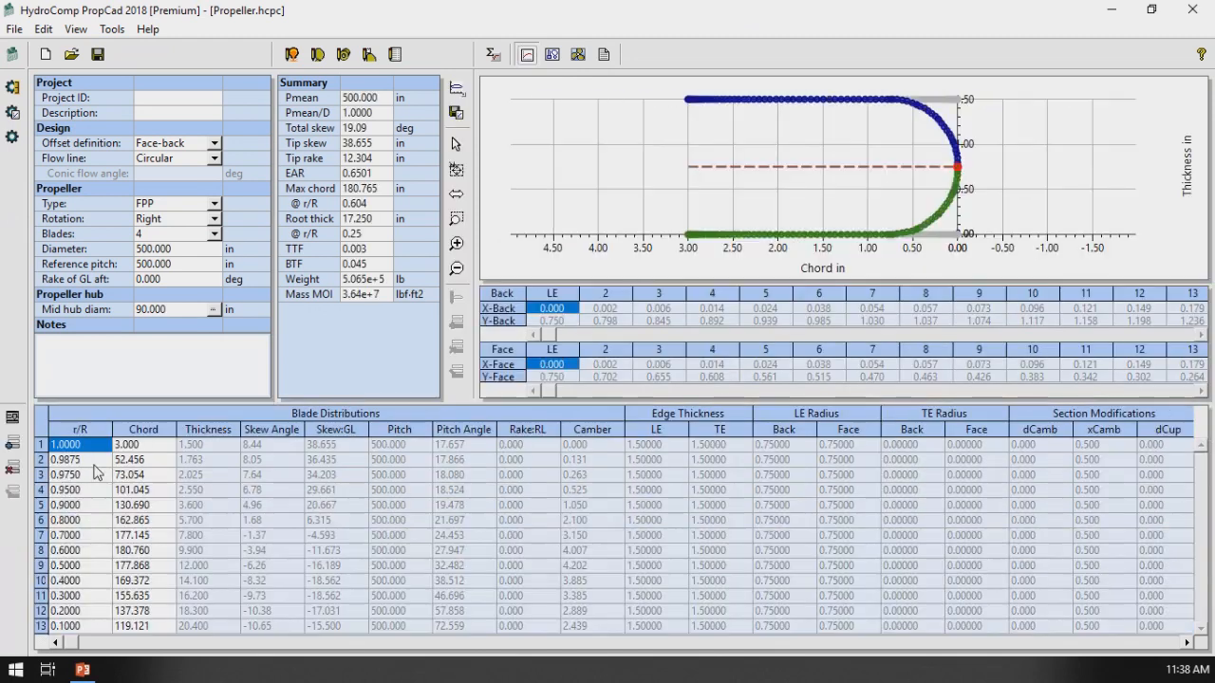
pyautogui.click(152, 552)
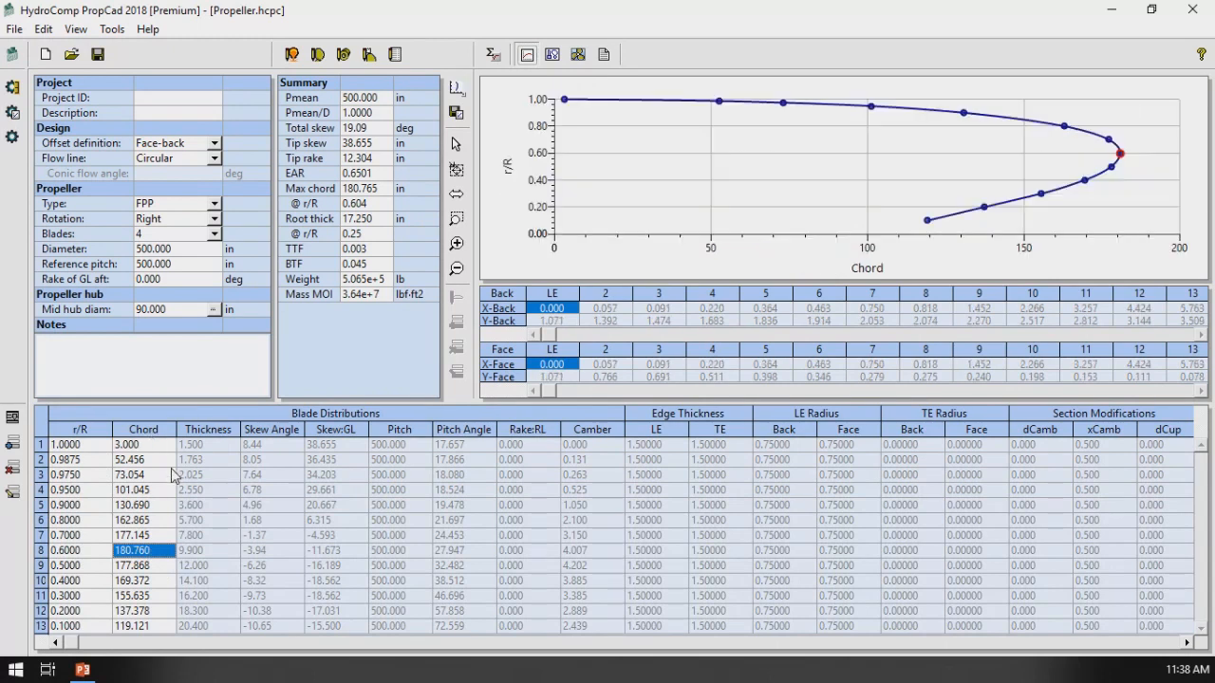
pyautogui.press('Up')
pyautogui.write('180')
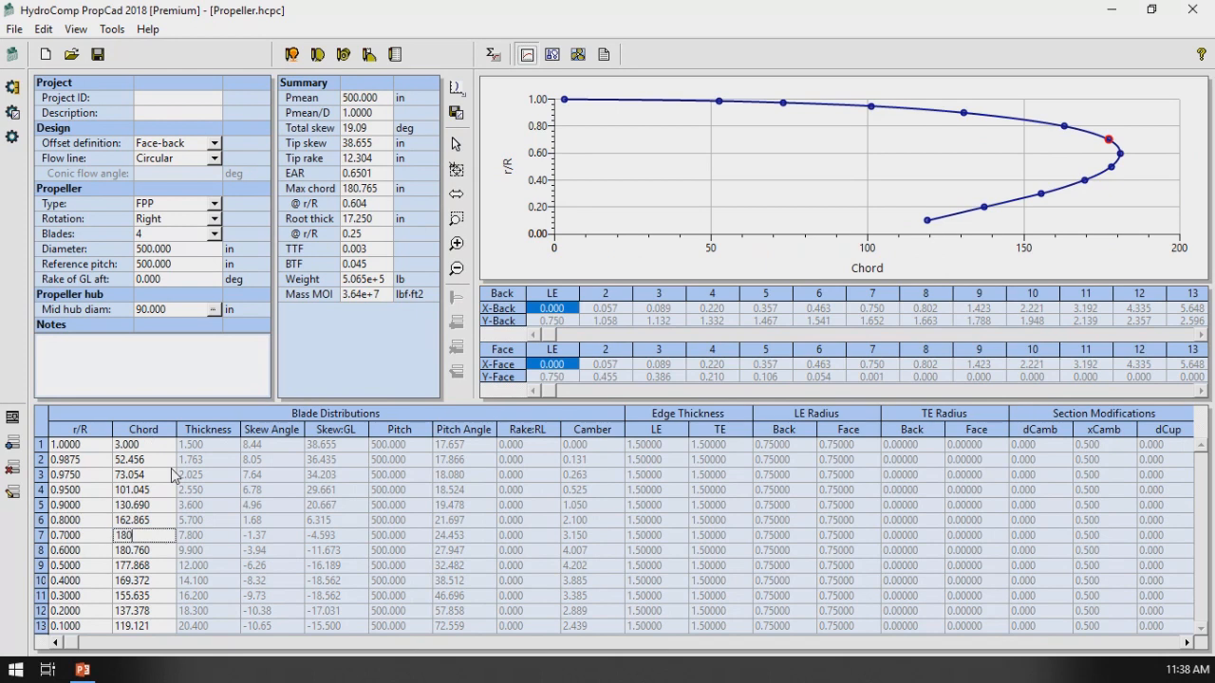
pyautogui.press('Return')
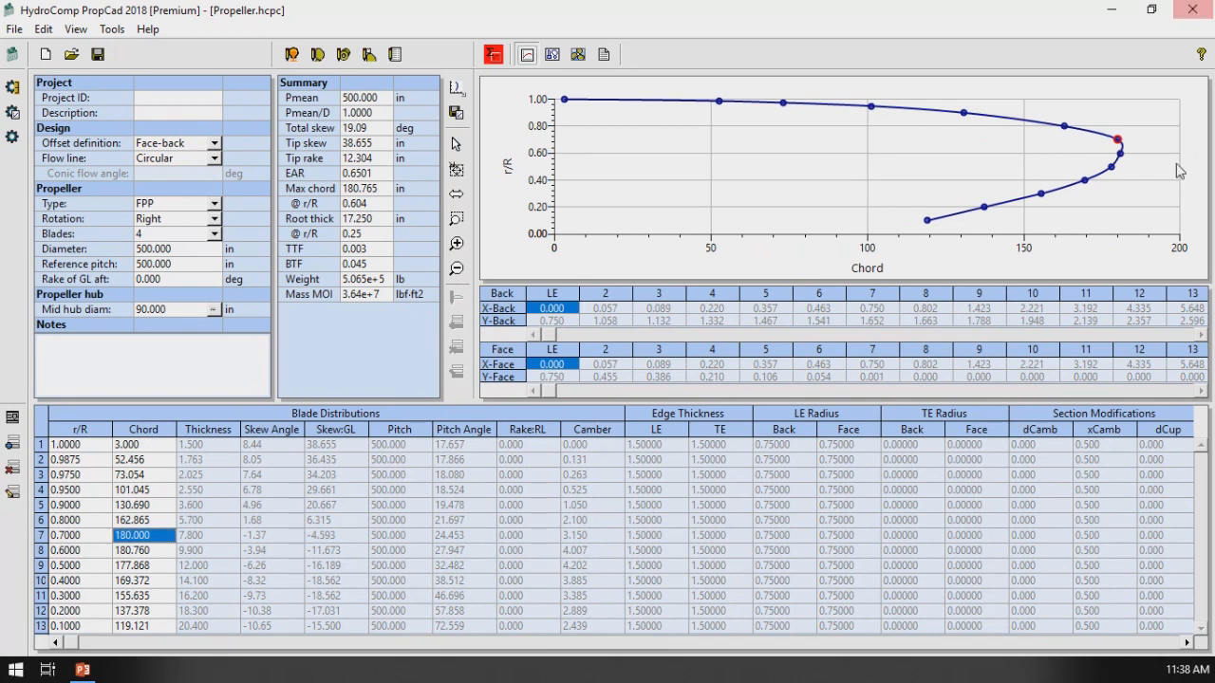
# - Rebuild the propeller with the edited chord, inspect the blades in 3D, and return to the plot view
pyautogui.click(578, 54)
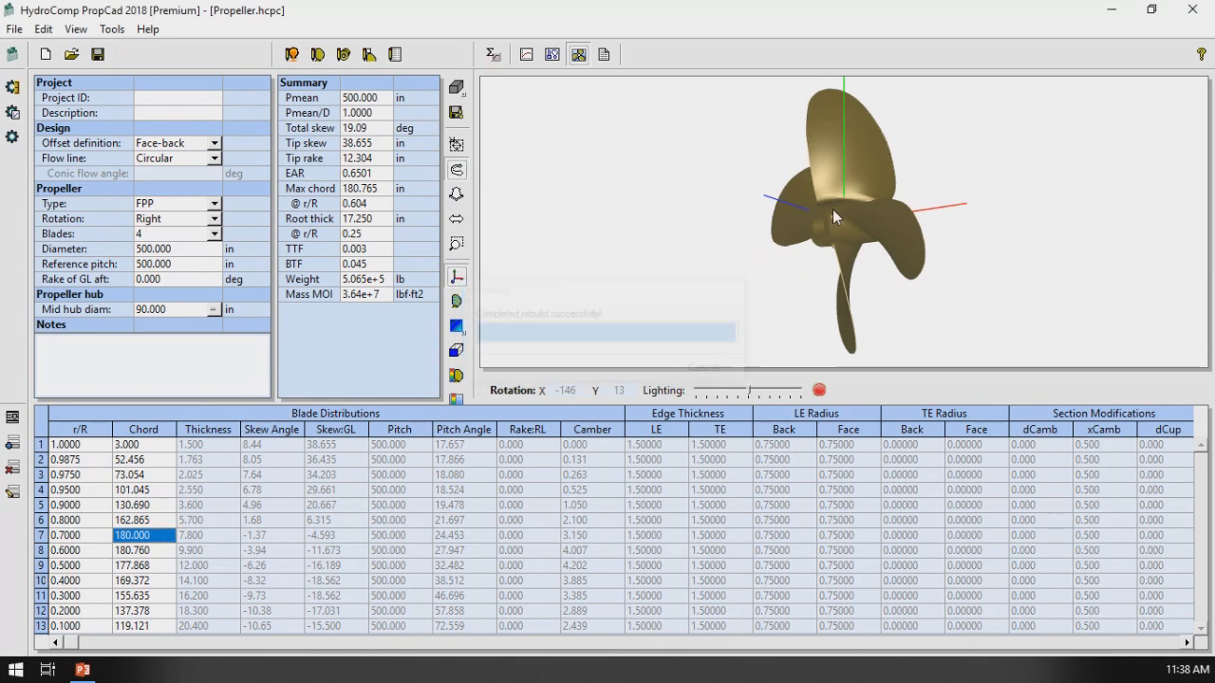
pyautogui.moveTo(852, 206); pyautogui.dragTo(843, 198)
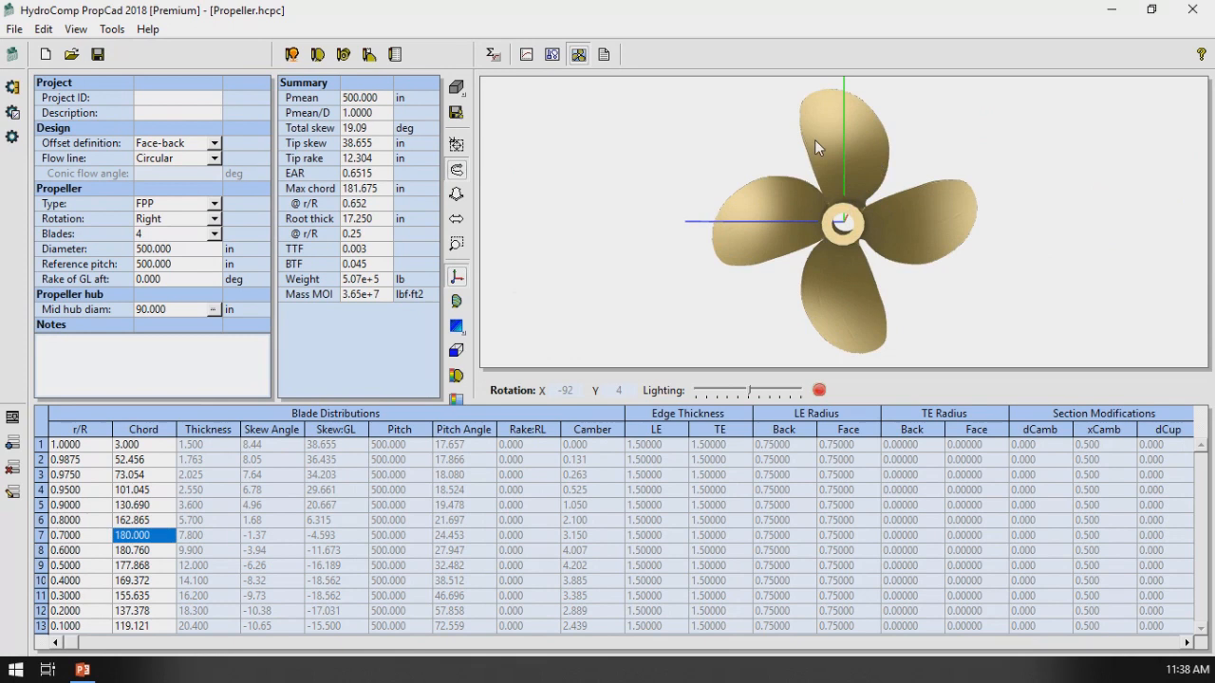
pyautogui.click(527, 55)
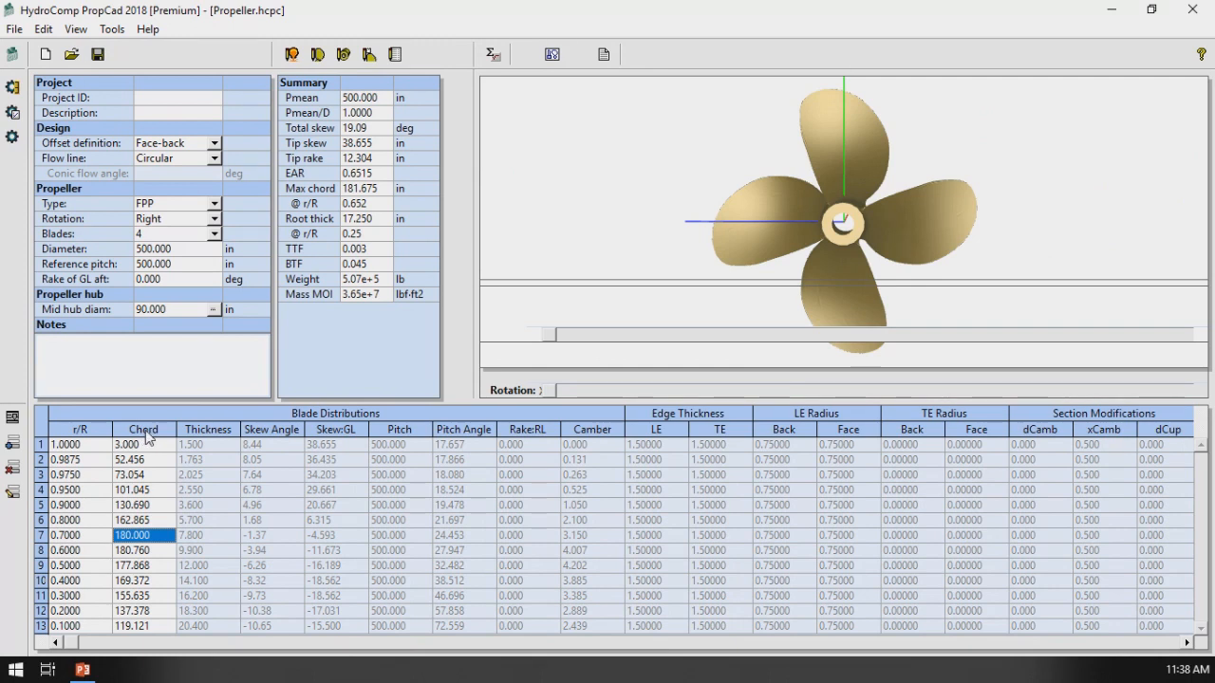
# - Plot the chord distribution and refit the chord at r/R 0.7000 to the curve with Fit cell, accepting the fitted value
pyautogui.click(145, 430)
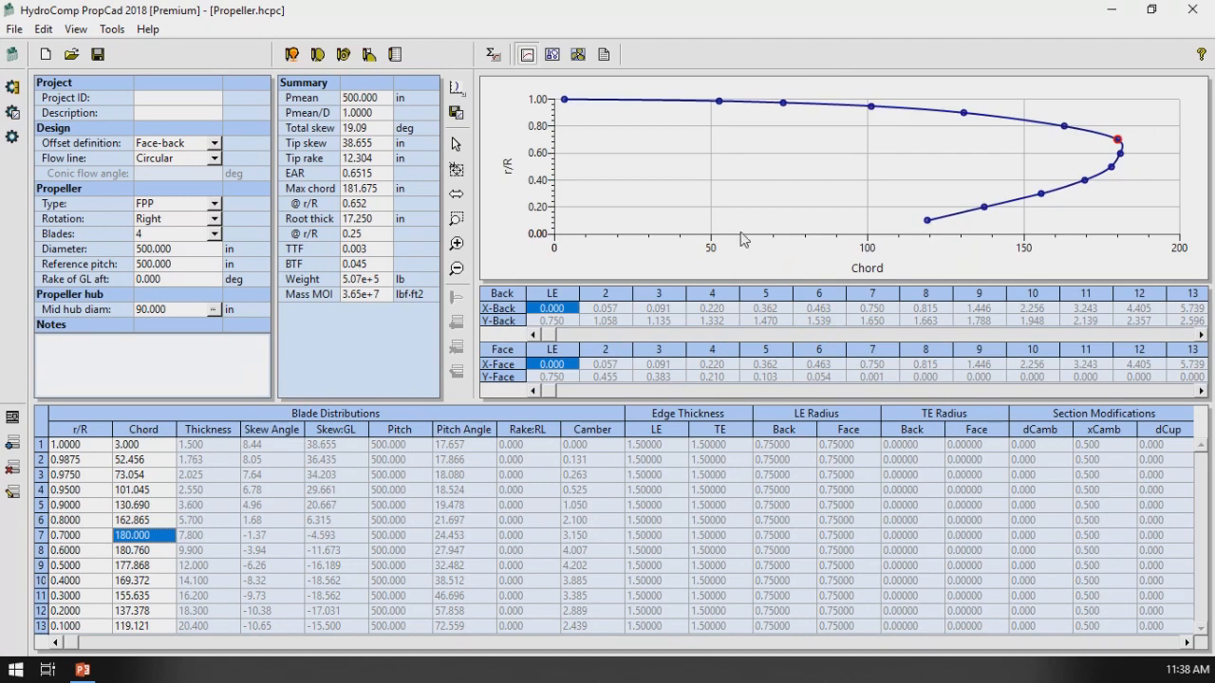
pyautogui.click(13, 493)
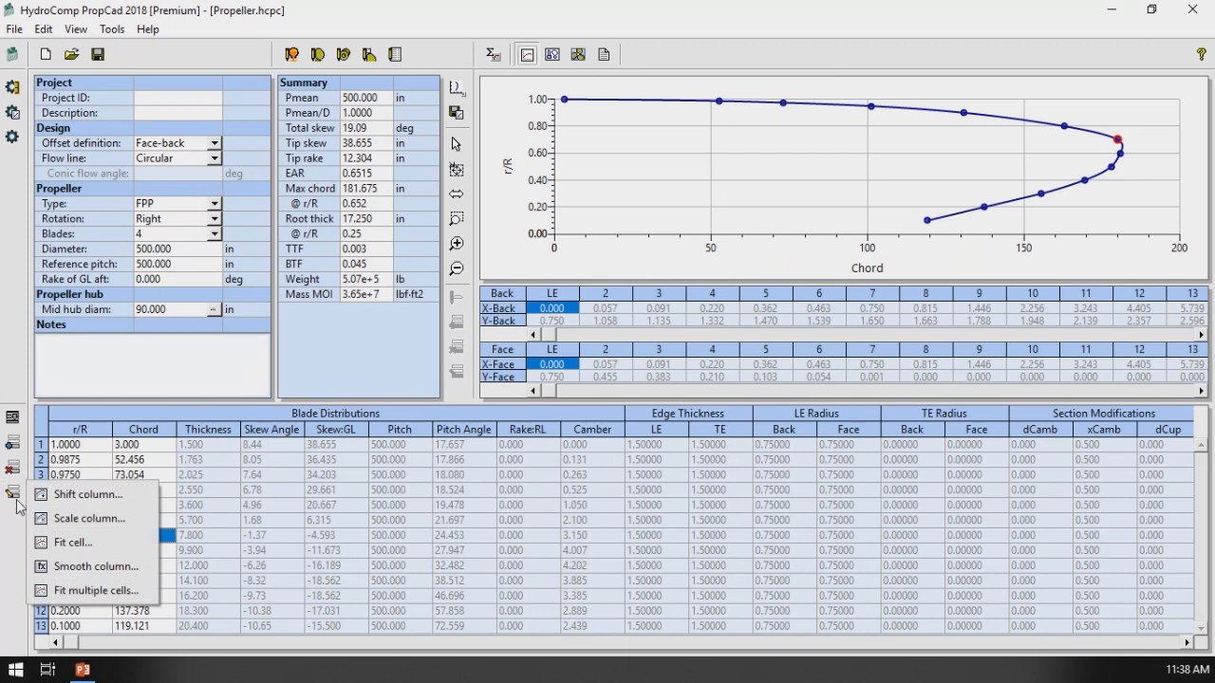
pyautogui.click(93, 552)
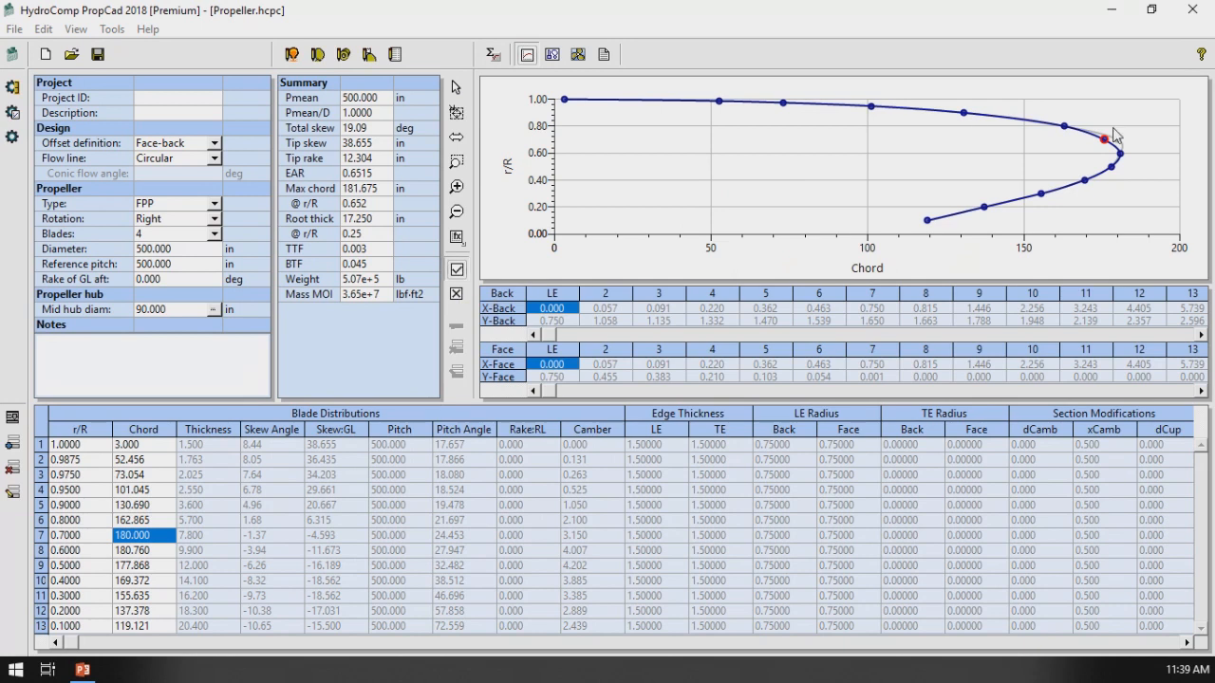
pyautogui.click(1086, 163)
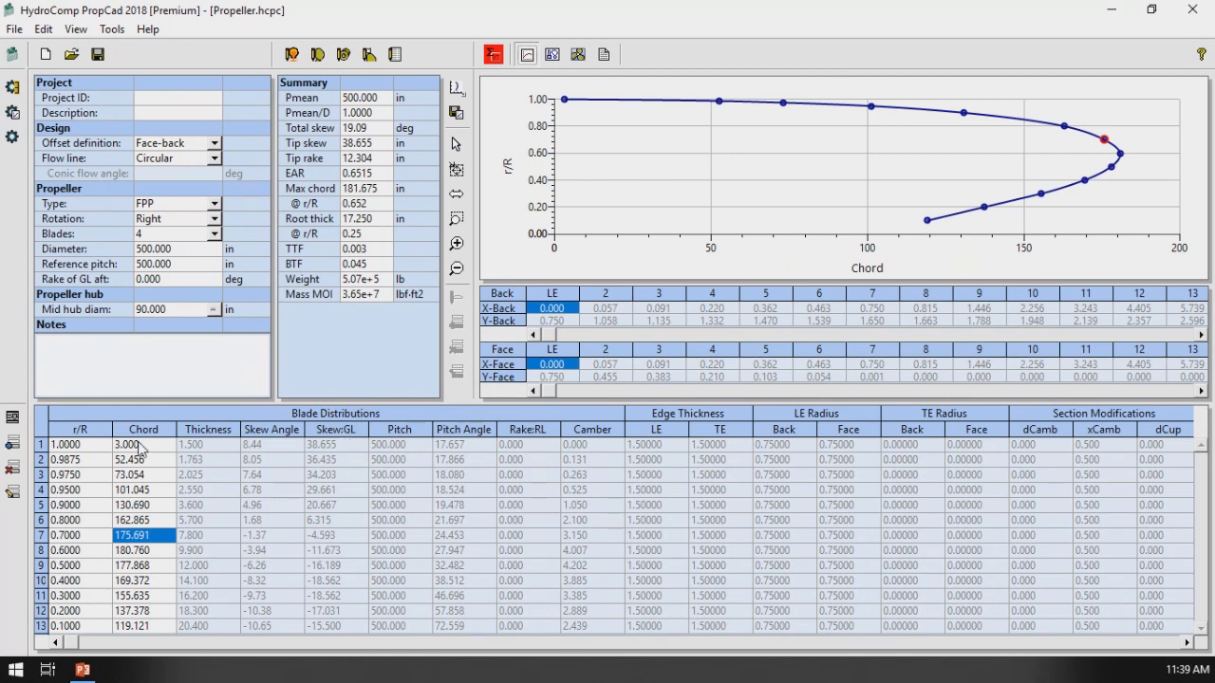
# - Try smoothing the chord column with the normal spline and the tip corrected spline, and discard the smoothing
pyautogui.click(141, 524)
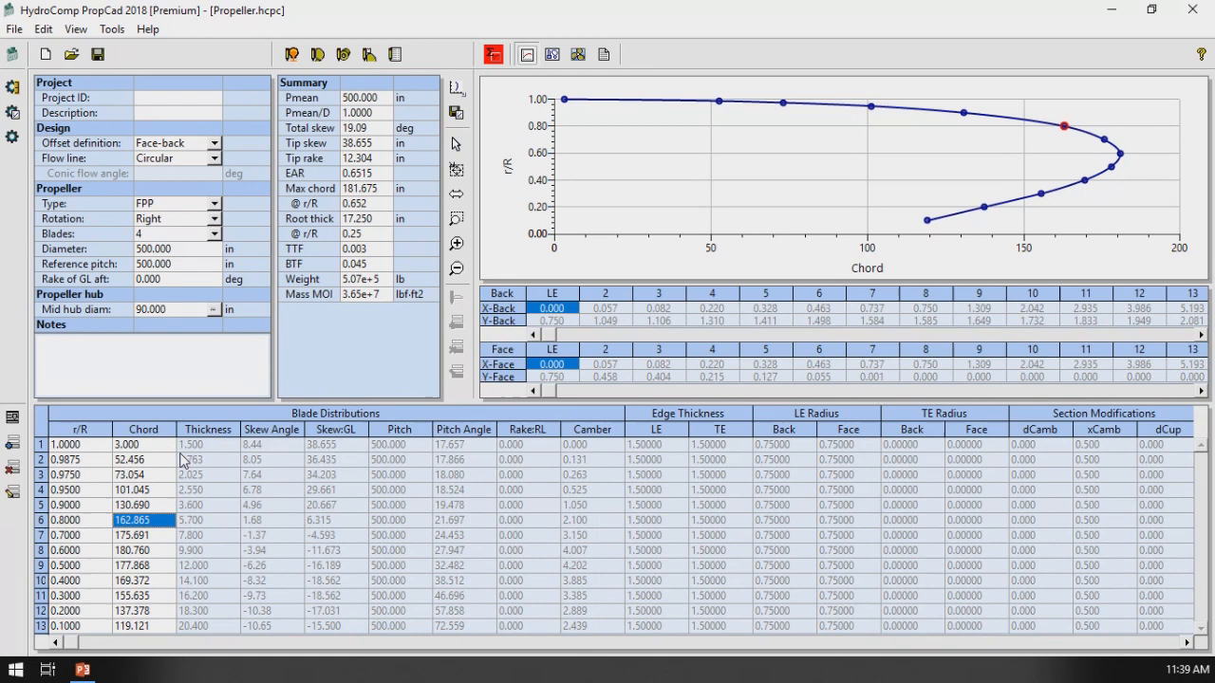
pyautogui.click(13, 495)
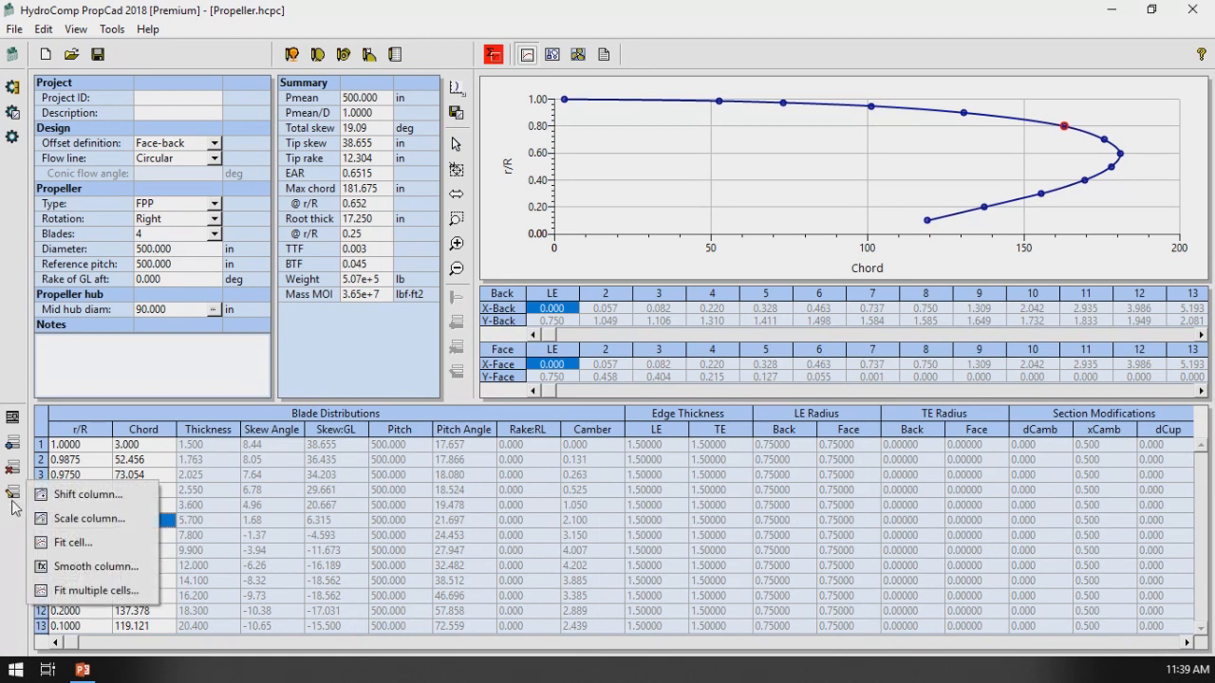
pyautogui.click(71, 568)
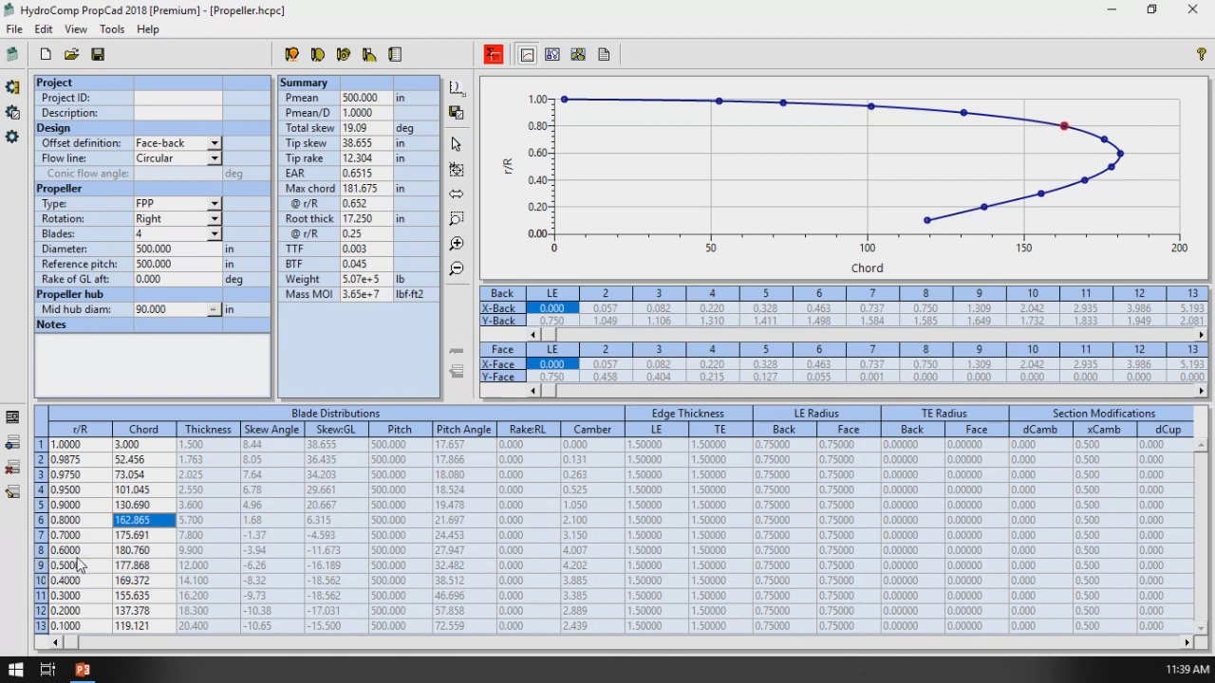
pyautogui.click(456, 237)
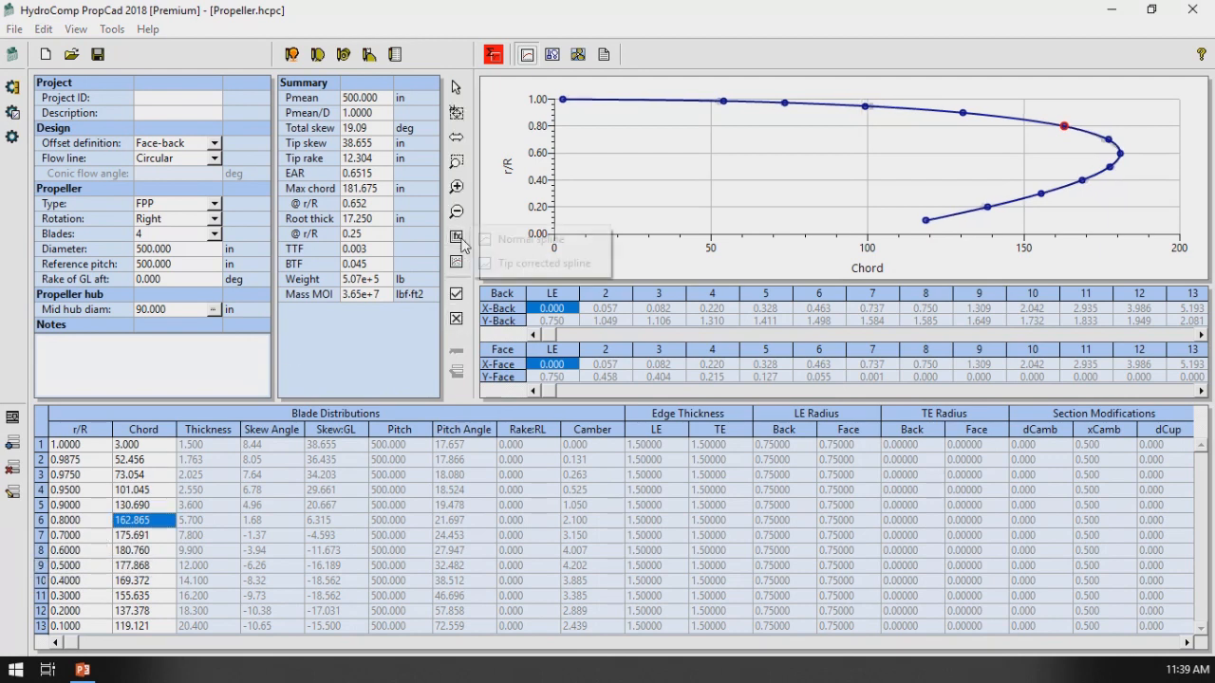
pyautogui.click(497, 243)
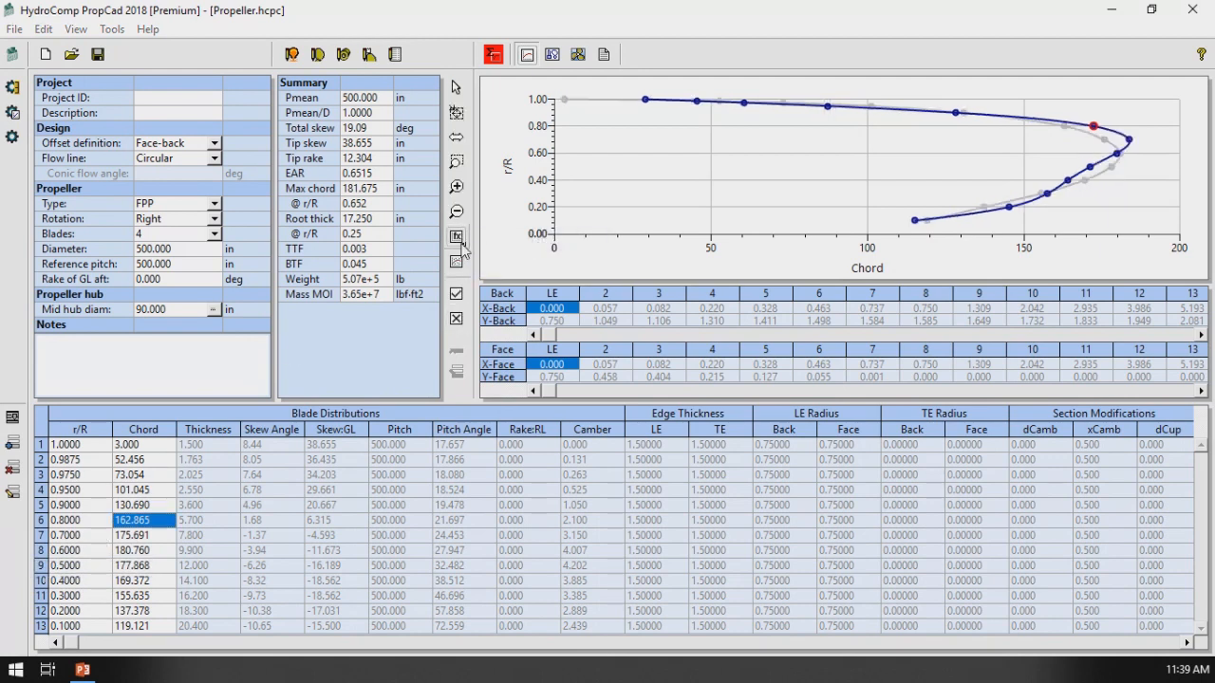
pyautogui.click(456, 237)
pyautogui.click(500, 266)
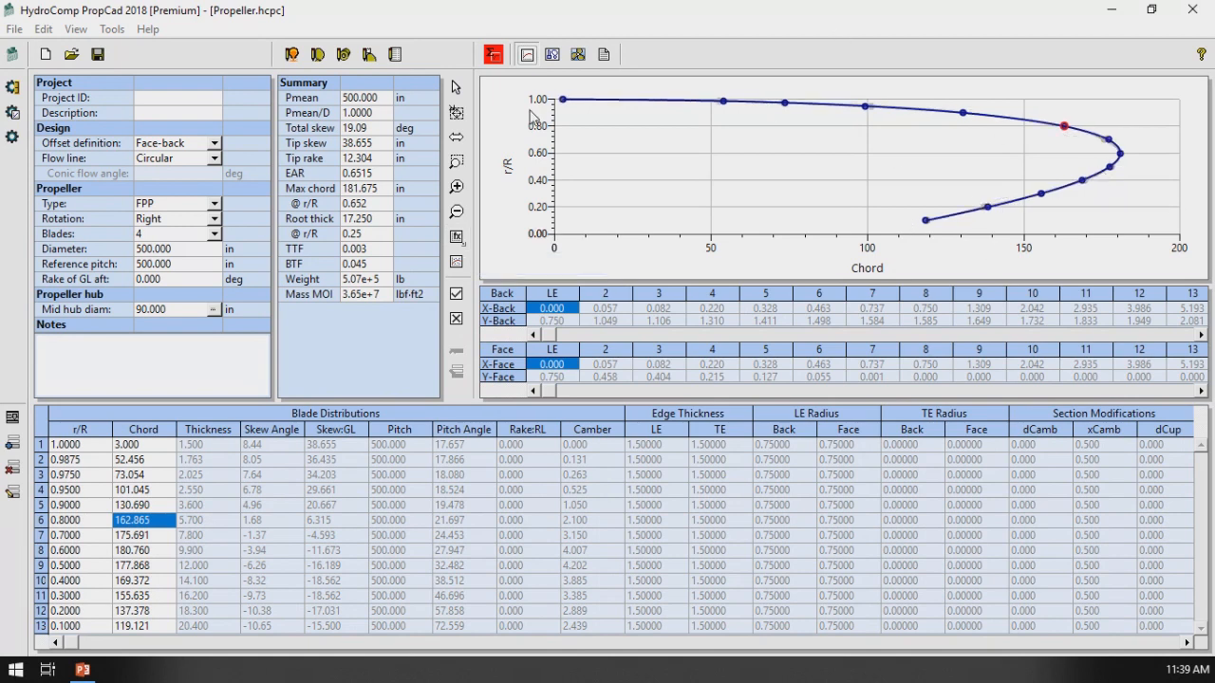
pyautogui.click(458, 320)
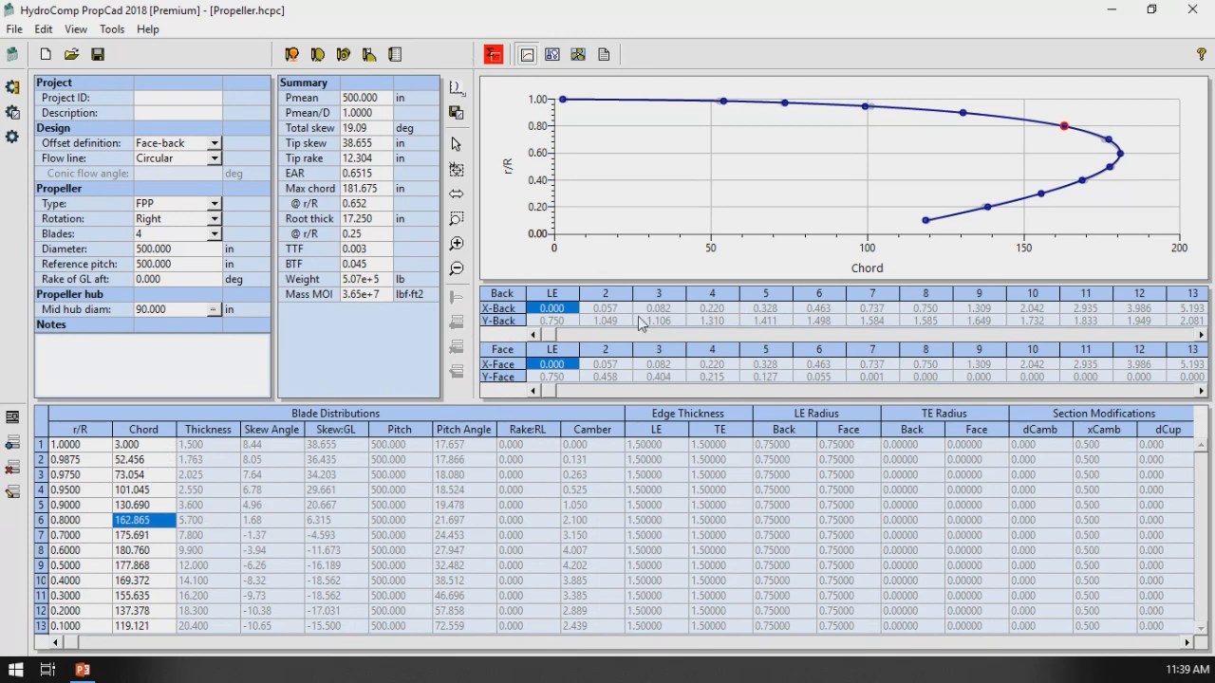
# - Show the section plot at r/R 0.8000, review the PropCad Builder settings beside it, and close the builder without changes
pyautogui.click(1044, 313)
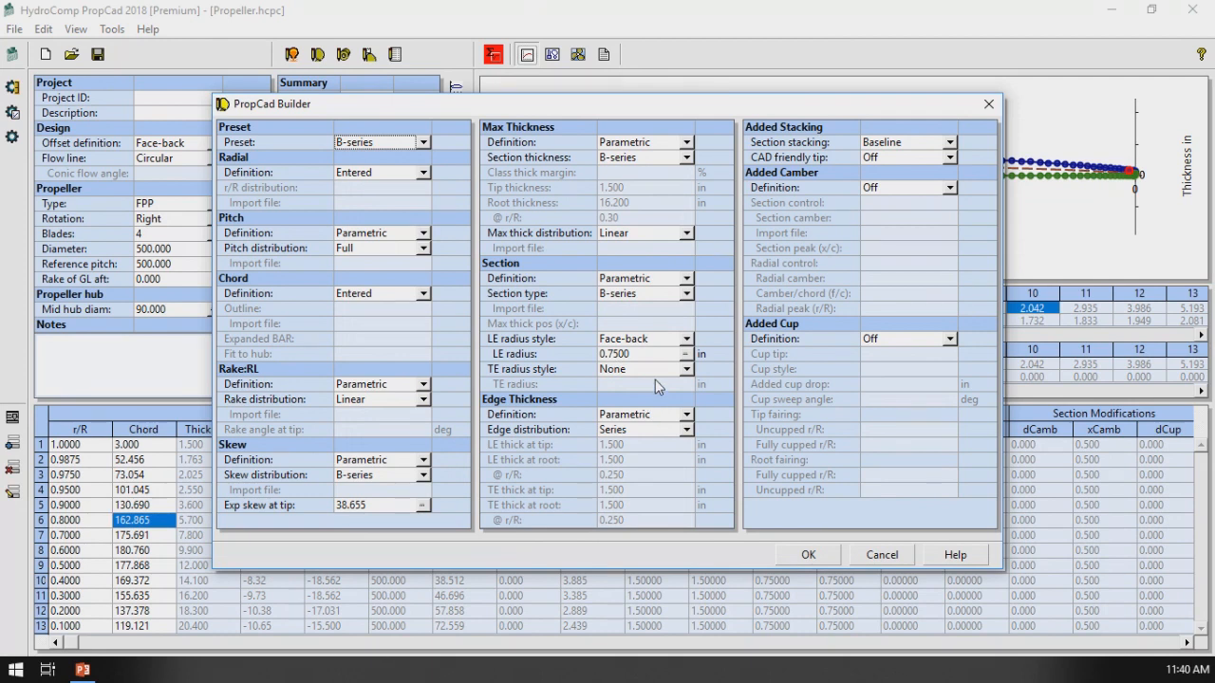
pyautogui.moveTo(590, 110); pyautogui.dragTo(587, 606)
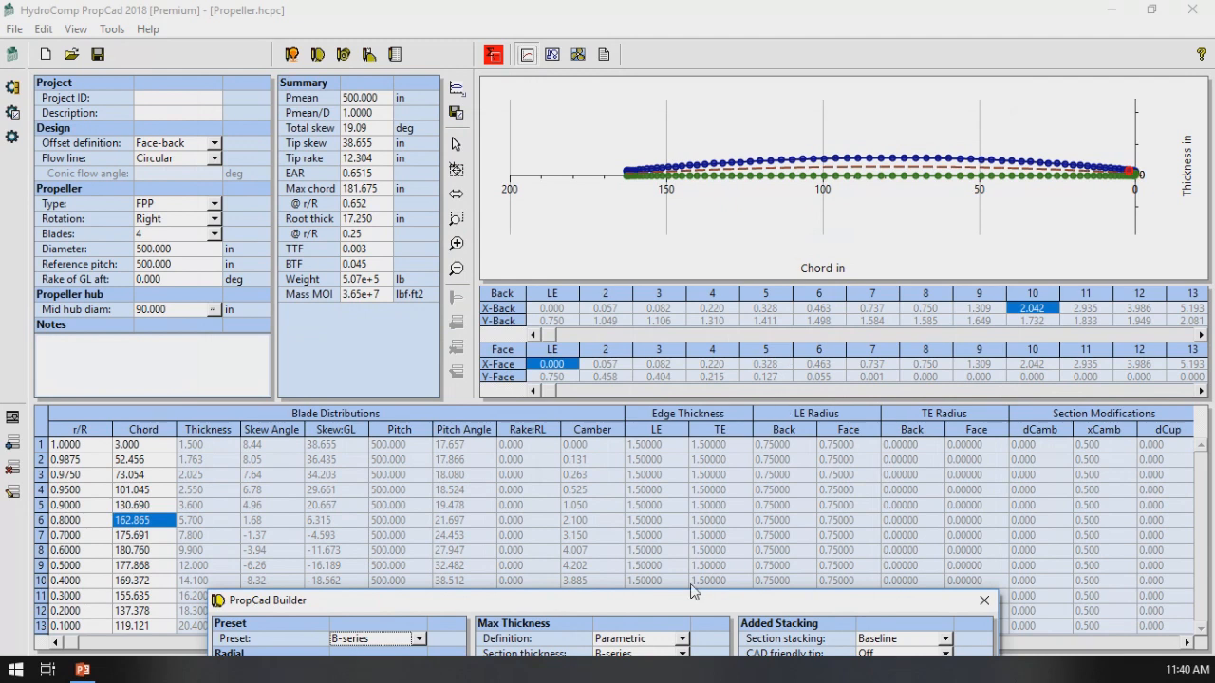
pyautogui.moveTo(677, 599); pyautogui.dragTo(673, 82)
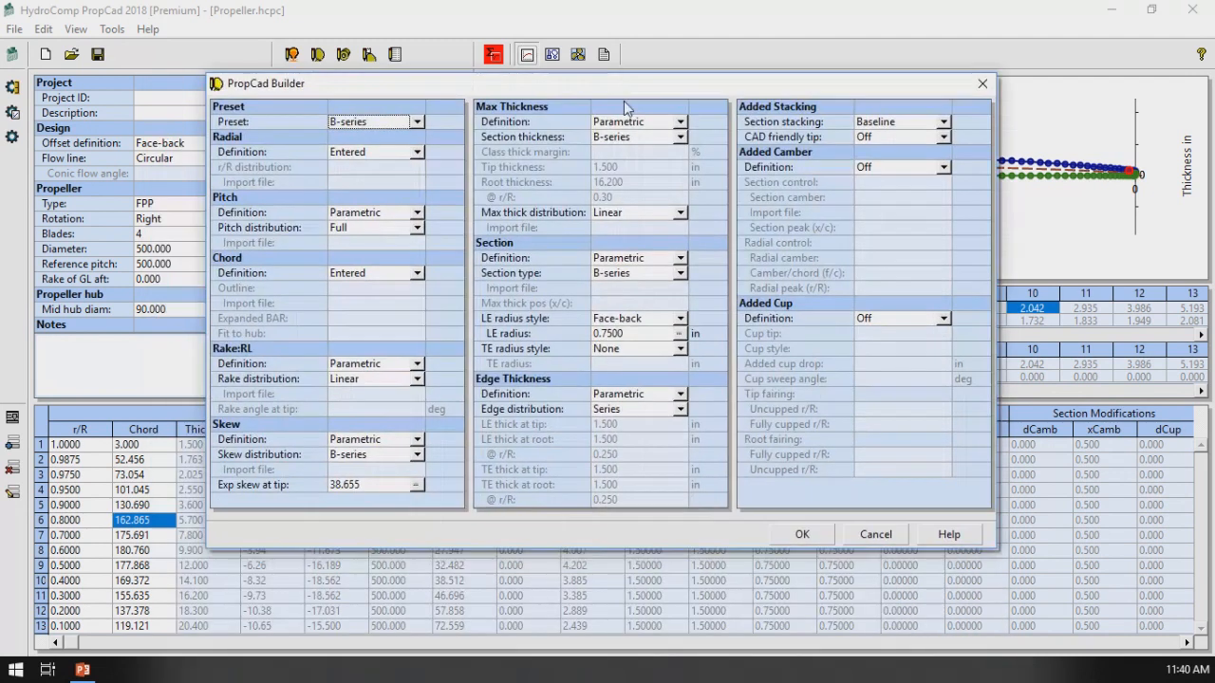
pyautogui.click(890, 535)
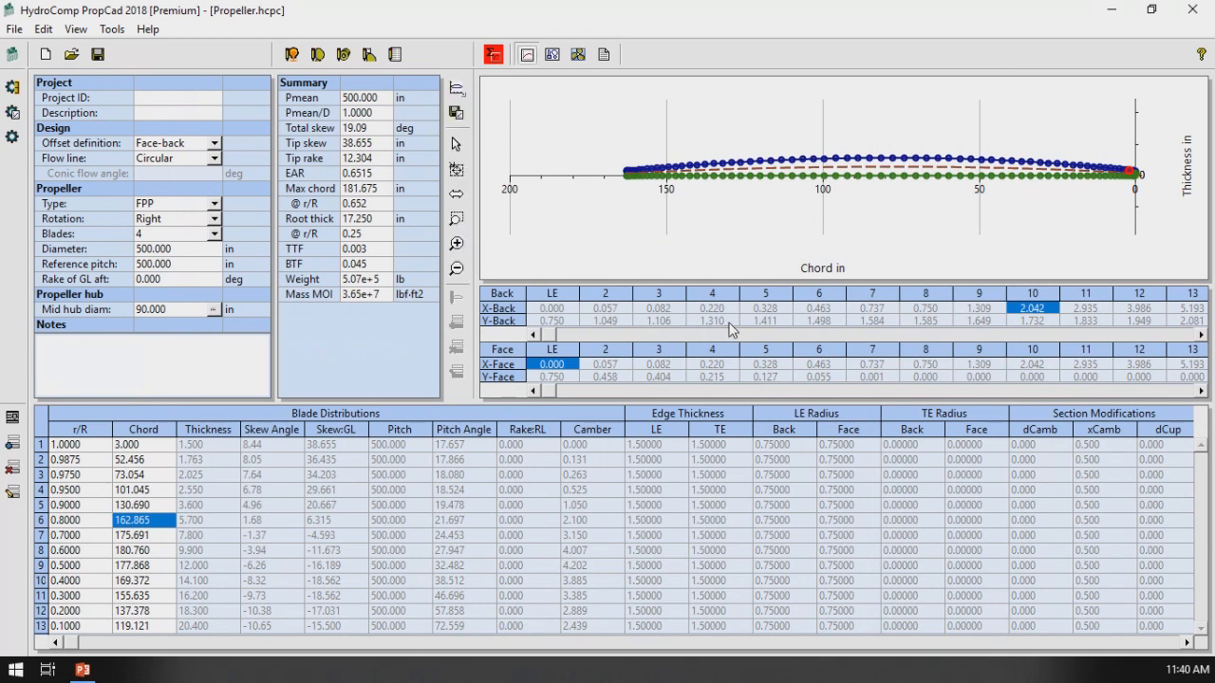
pyautogui.click(891, 320)
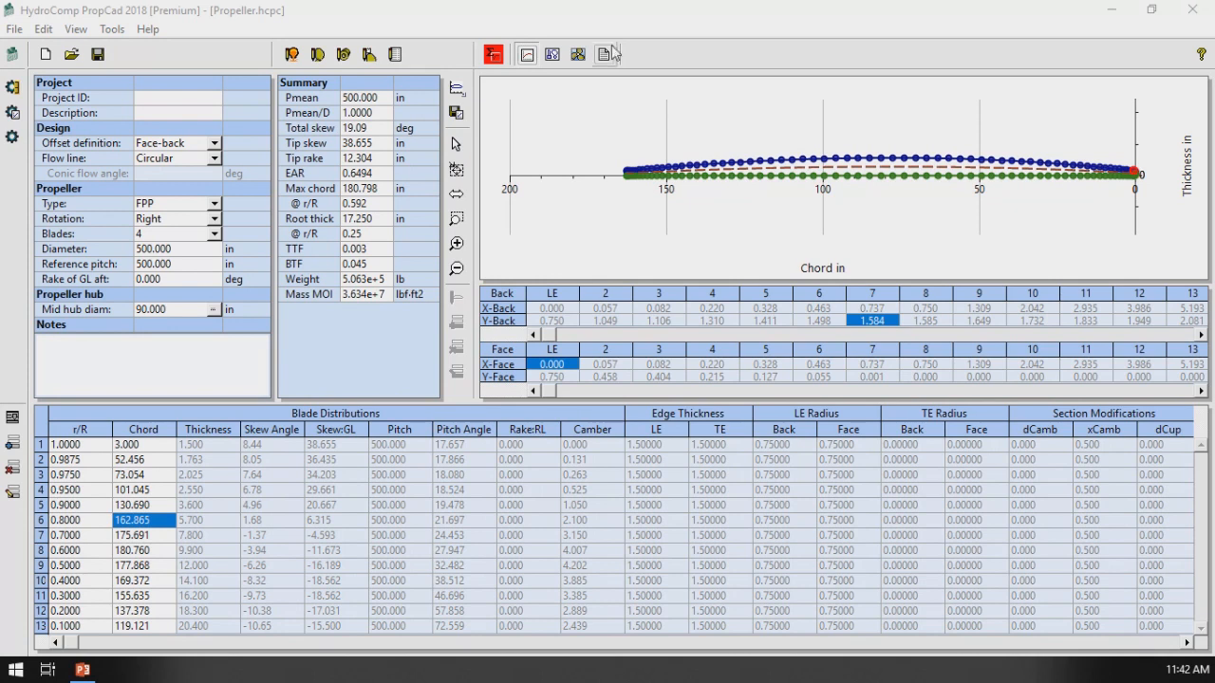
# - Add parametric camber in the PropCad Builder with a camber/chord ratio of 0.015, and rebuild the propeller
pyautogui.click(319, 57)
pyautogui.click(935, 188)
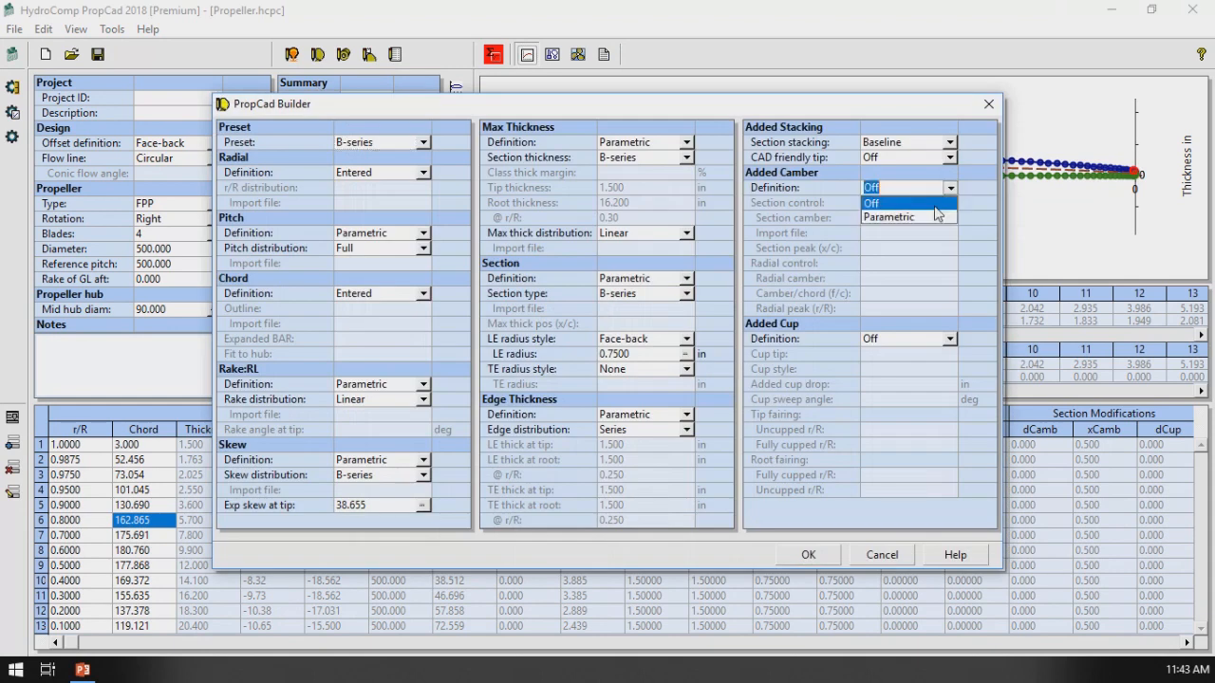
pyautogui.click(935, 216)
pyautogui.click(907, 293)
pyautogui.write('0.015')
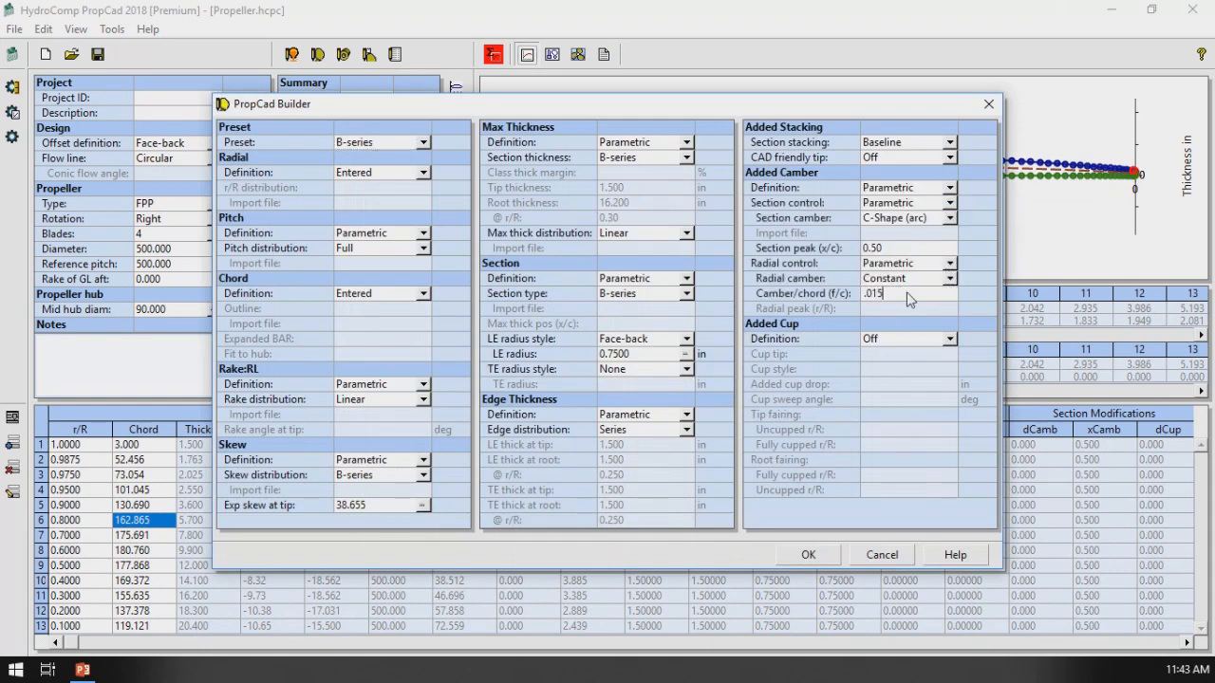
pyautogui.click(786, 555)
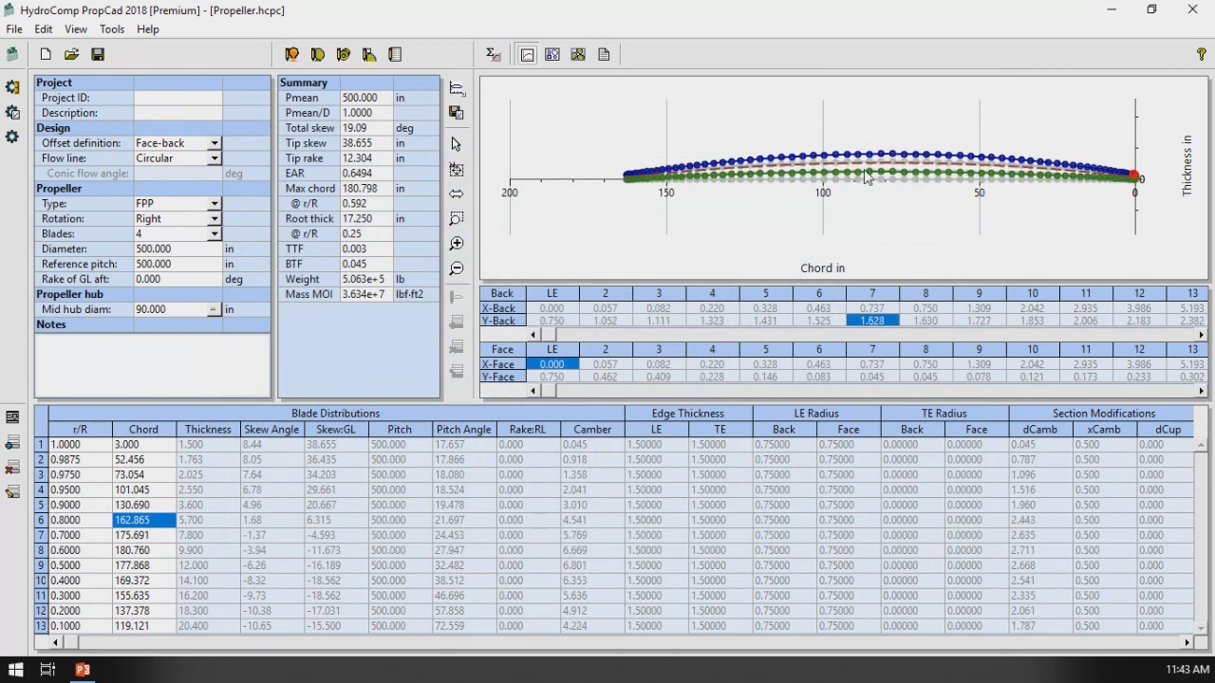
# - Restore the program window from full screen, reposition it, and stretch it to the screen's full height
pyautogui.doubleClick(477, 11)
pyautogui.moveTo(404, 8); pyautogui.dragTo(0, 218)
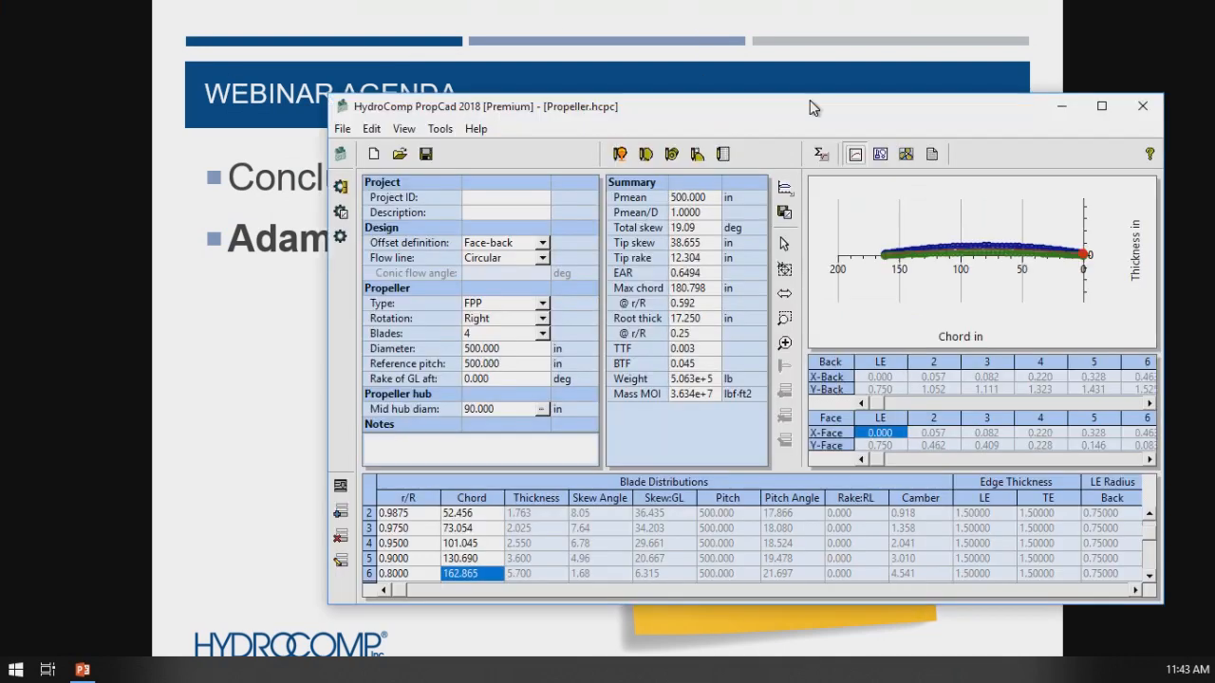
pyautogui.moveTo(809, 101); pyautogui.dragTo(670, 98)
pyautogui.doubleClick(671, 93)
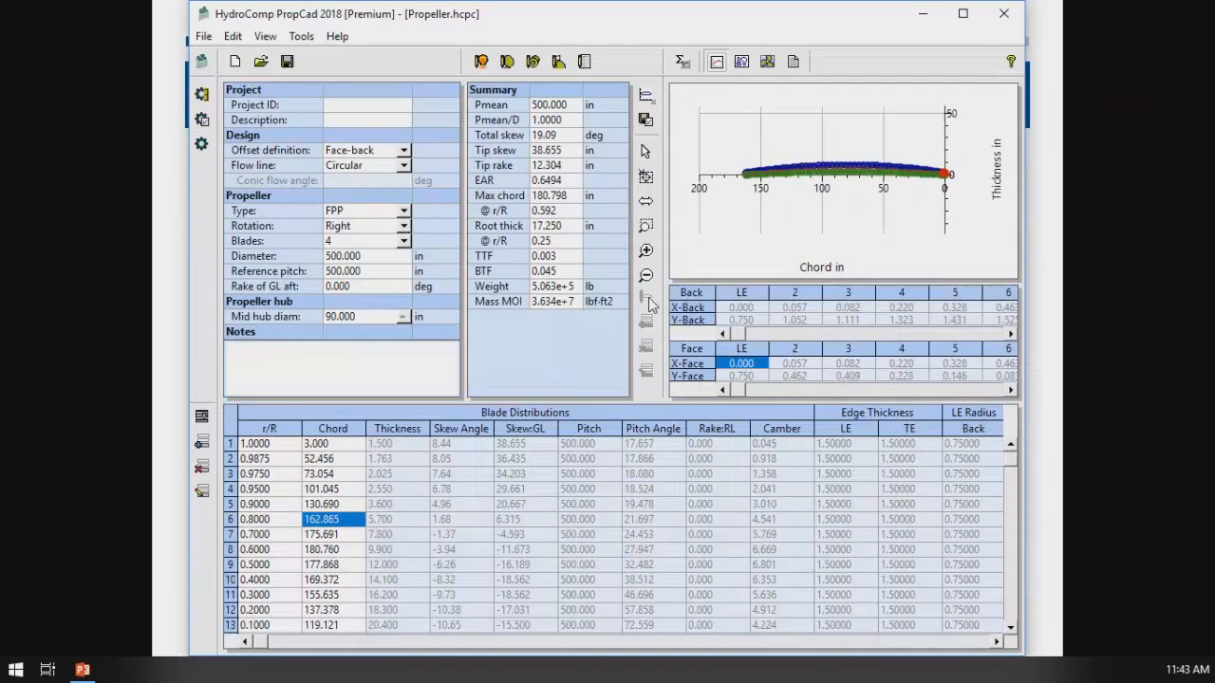
# - Change the plotted section style to Polyline, and enlarge the plot area by shrinking the blade distributions table
pyautogui.click(649, 223)
pyautogui.click(203, 121)
pyautogui.click(710, 295)
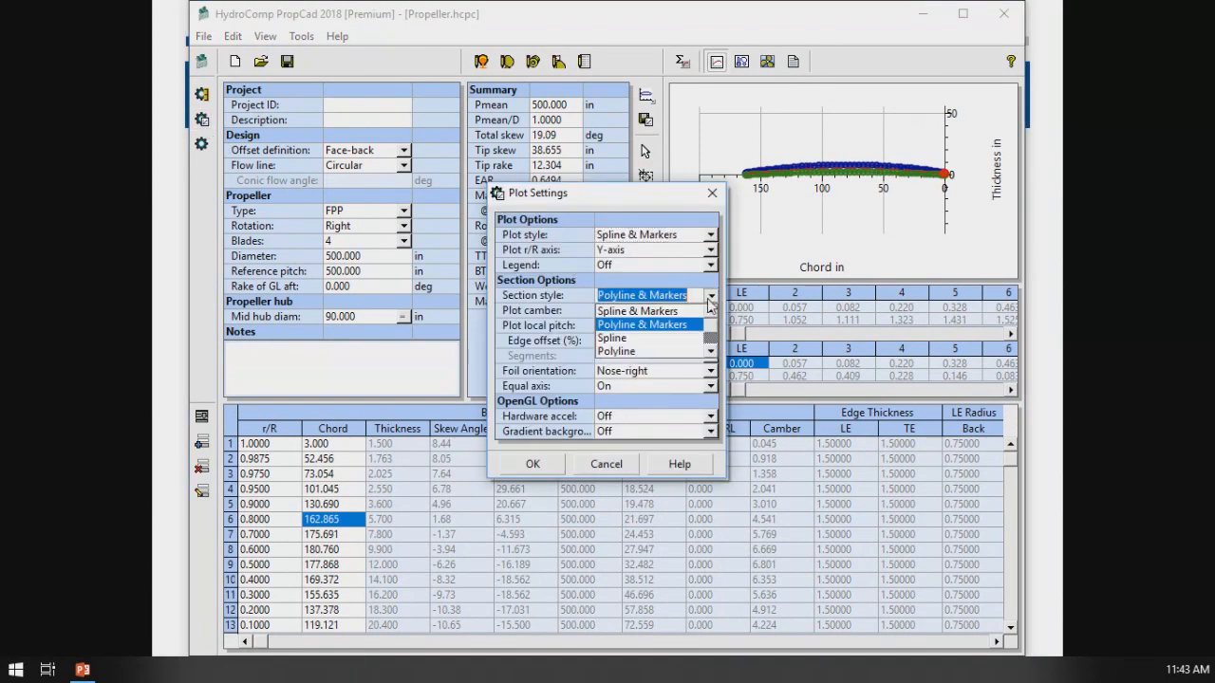
pyautogui.click(670, 351)
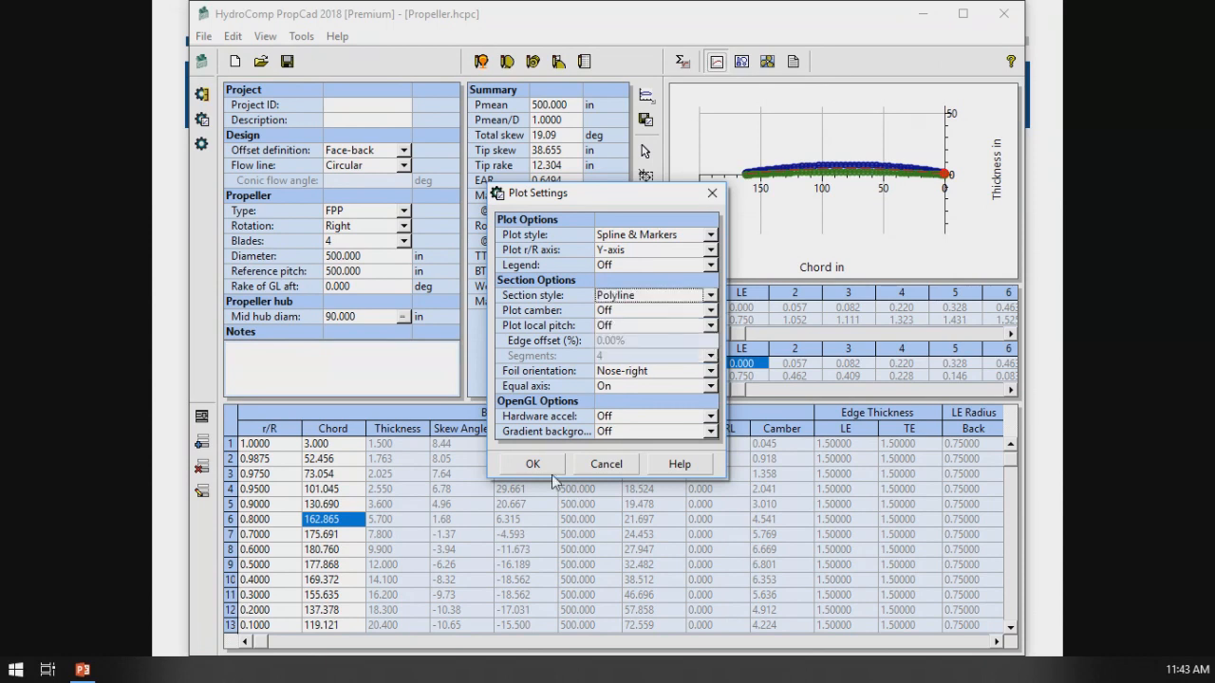
pyautogui.click(533, 464)
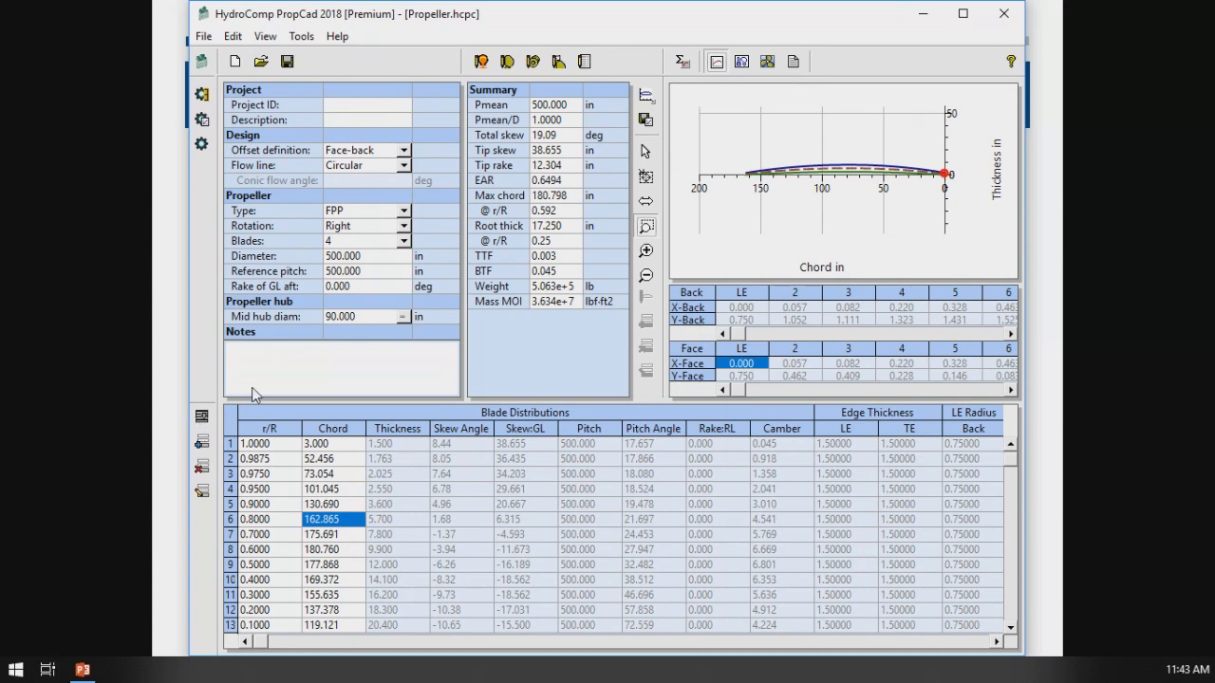
pyautogui.moveTo(253, 400); pyautogui.dragTo(254, 552)
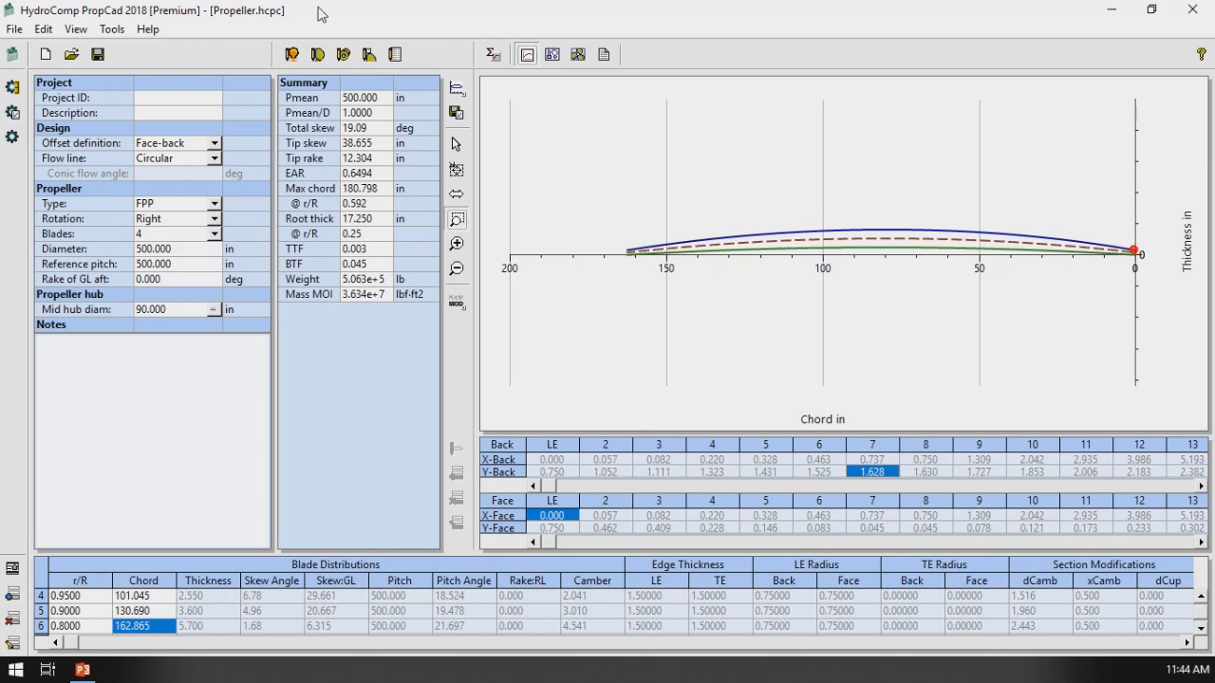
# - Add a parametric cup with 0.25 in drop, tip fairing uncupped at r/R 1 and fully cupped at 0.8, and root fairing fully cupped at 0.2
pyautogui.click(318, 54)
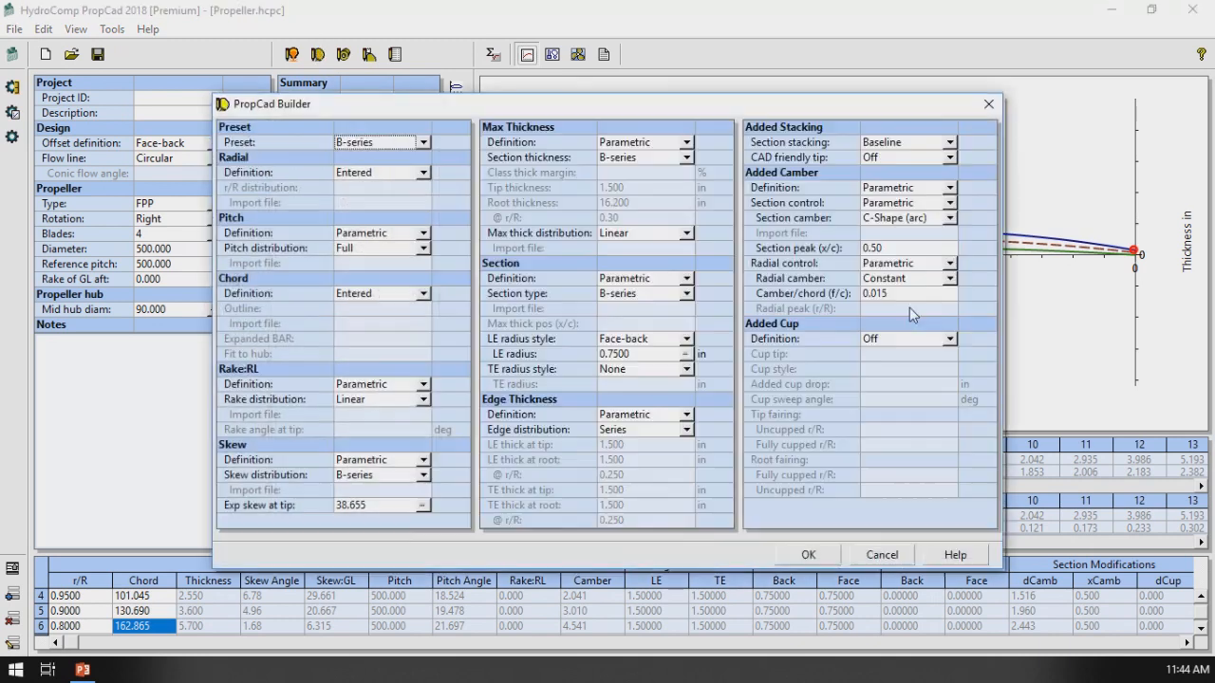
pyautogui.click(950, 339)
pyautogui.click(921, 368)
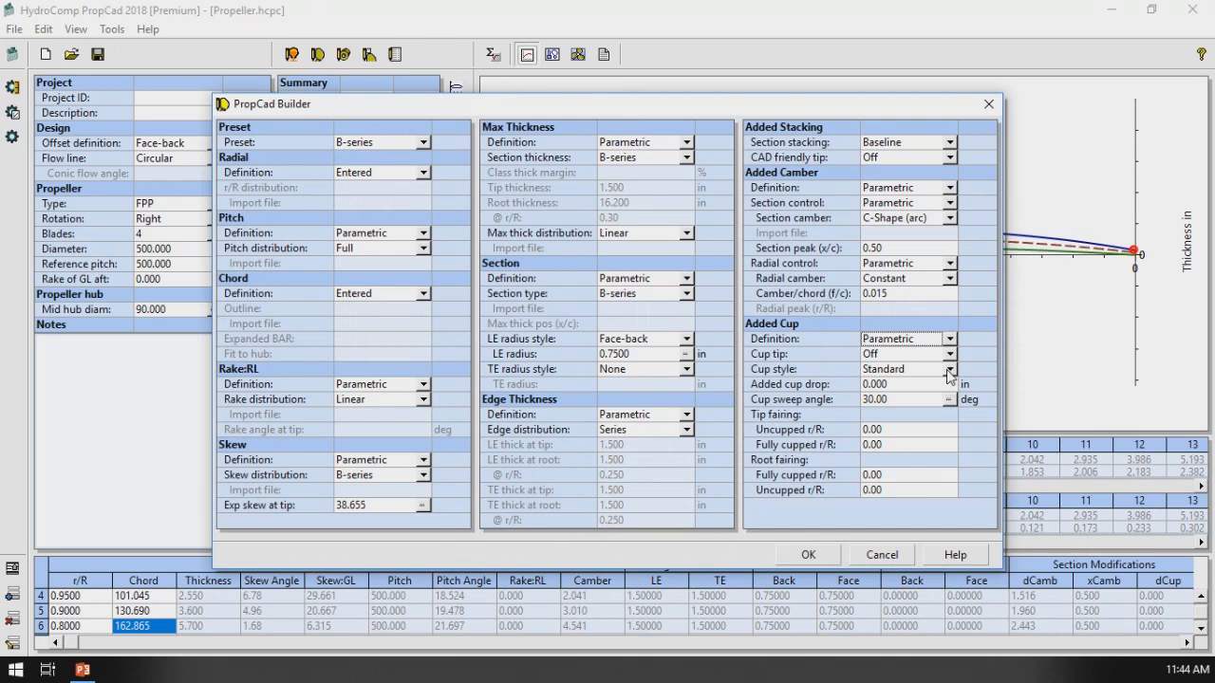
pyautogui.click(925, 387)
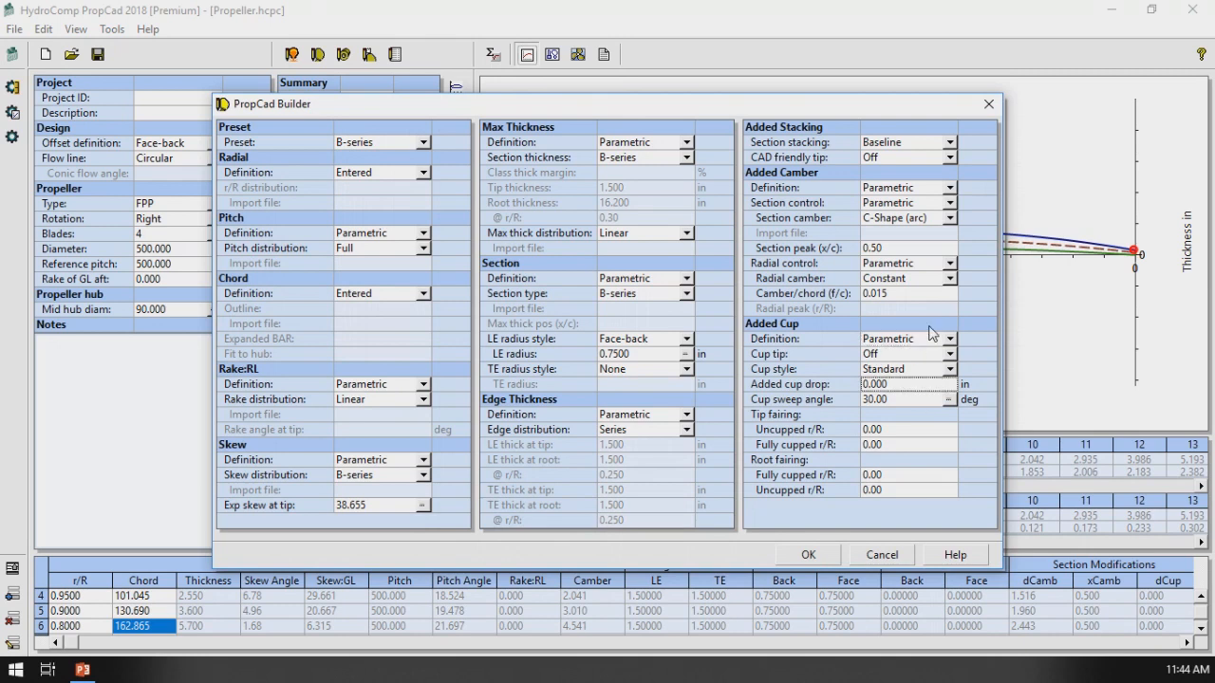
pyautogui.write('0.25')
pyautogui.click(904, 433)
pyautogui.write('1')
pyautogui.click(896, 446)
pyautogui.write('.8')
pyautogui.press('Tab')
pyautogui.write('.2')
pyautogui.click(819, 559)
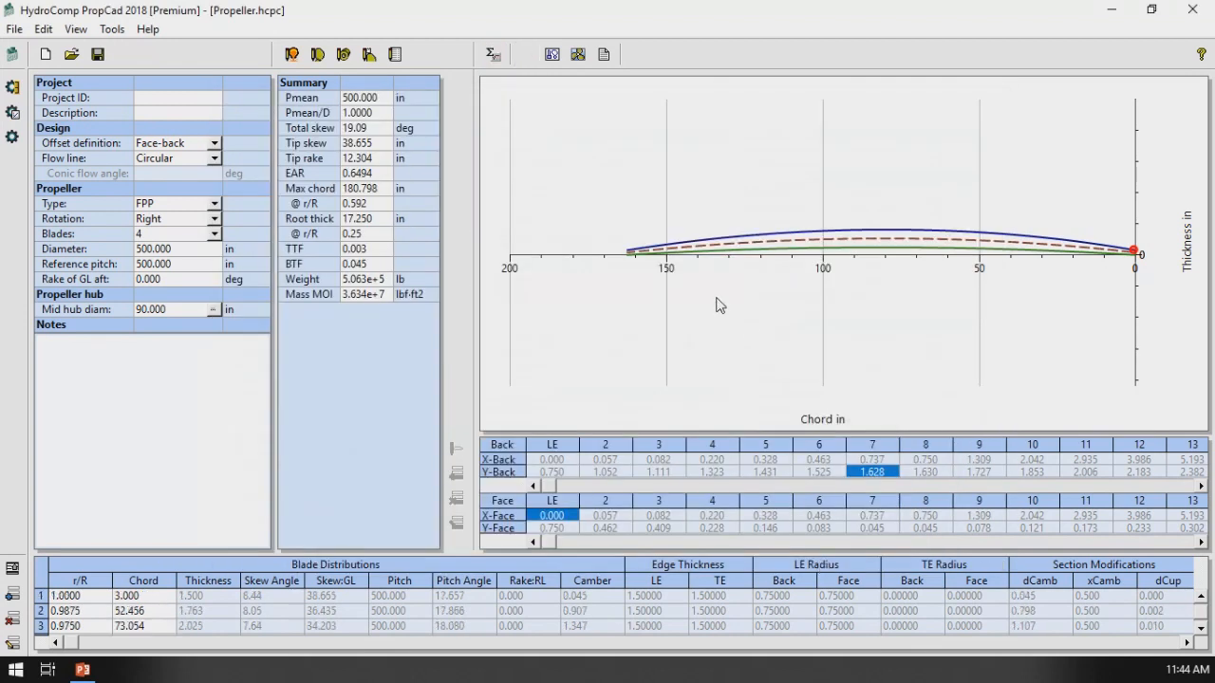
# - Enlarge the blade distributions table and view the section plots at r/R 0.5000 and 0.7000
pyautogui.click(12, 571)
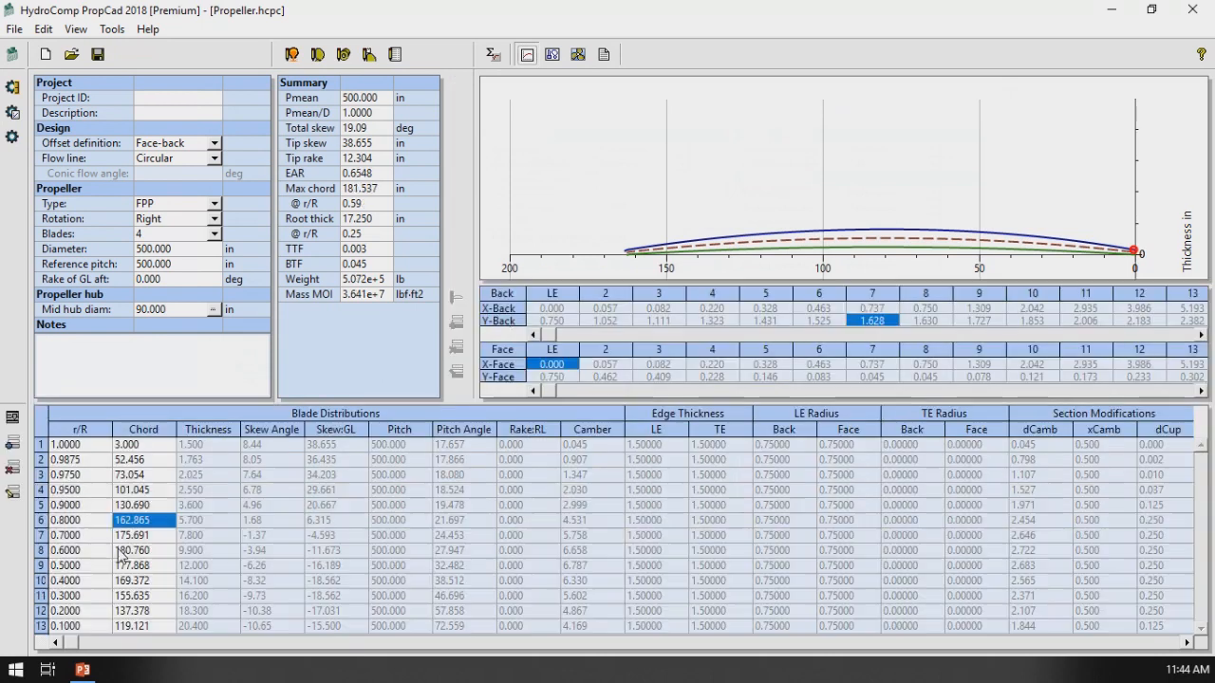
pyautogui.click(151, 566)
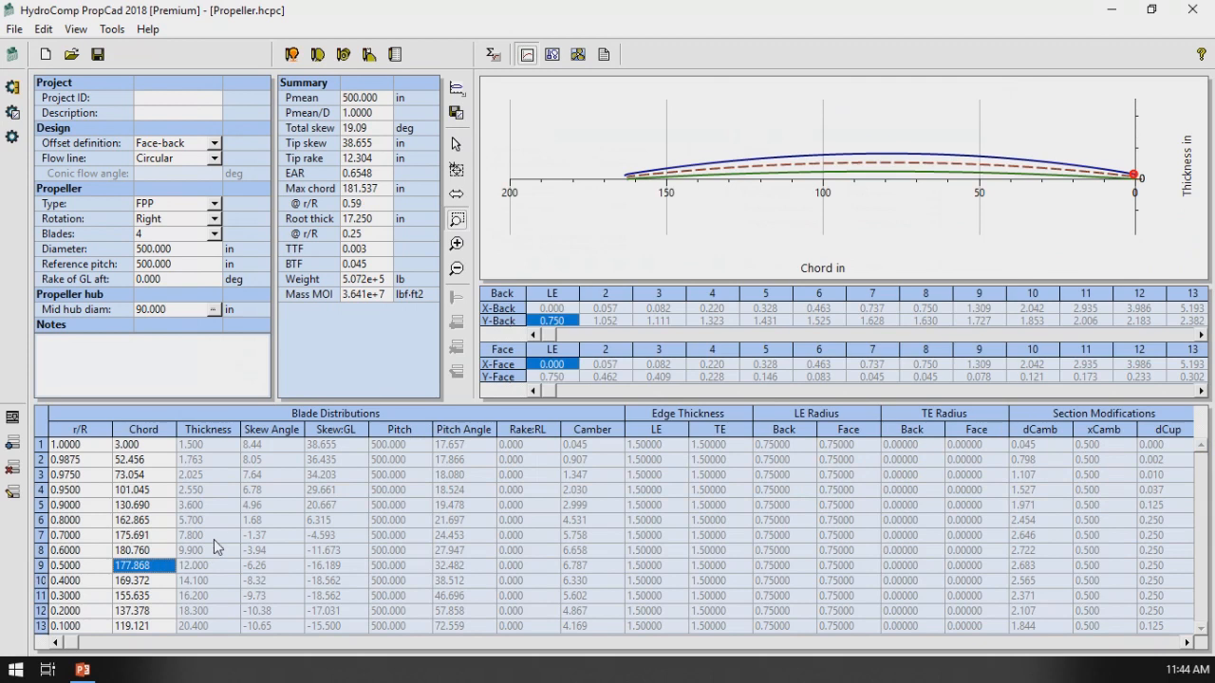
pyautogui.click(144, 536)
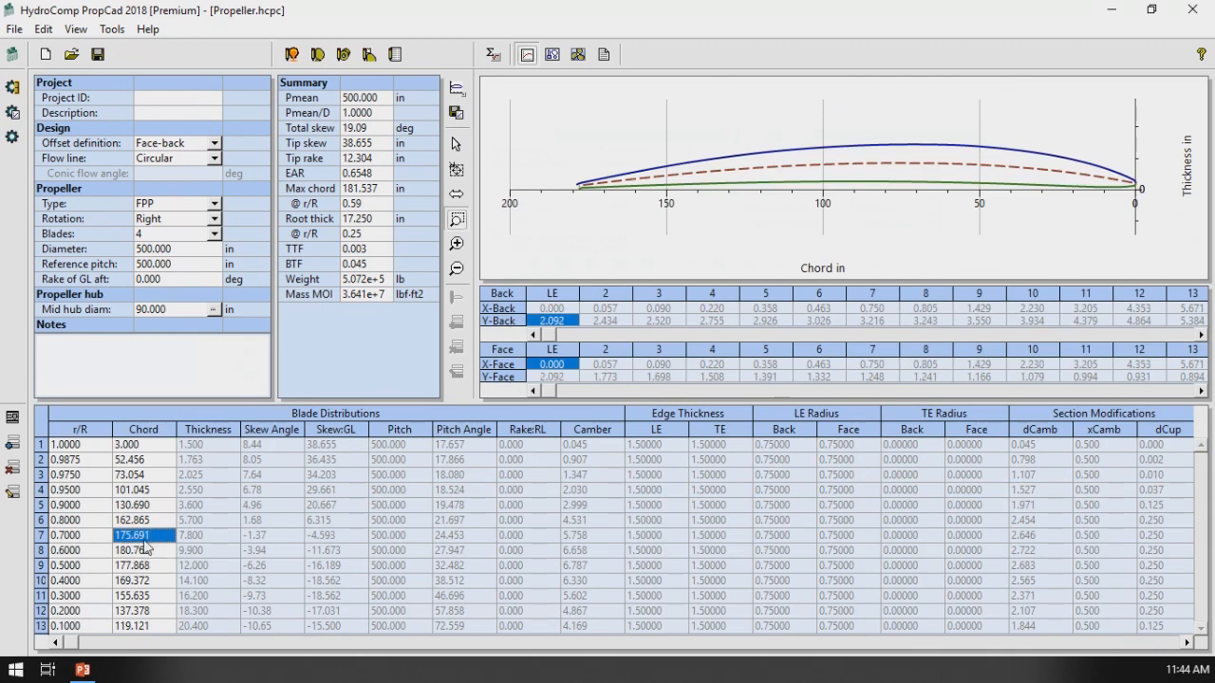
# - Set the blade's added cup drop to 1.000 in and inspect the trailing edge of the r/R 0.7000 section
pyautogui.click(318, 54)
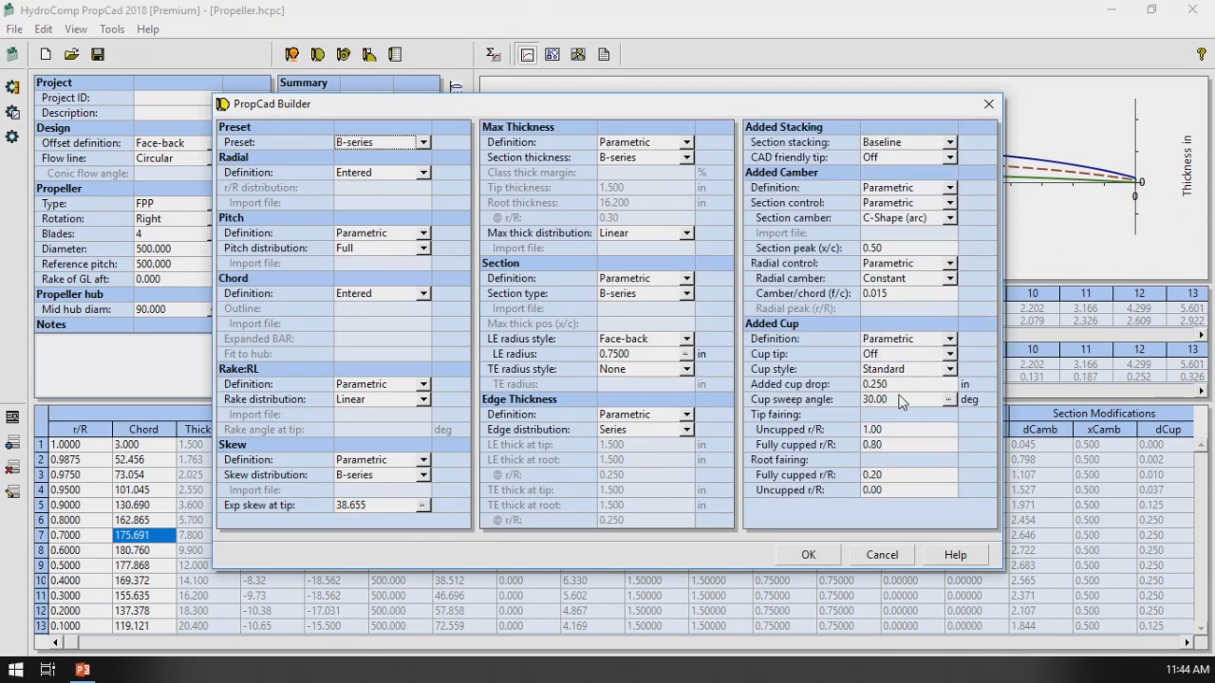
pyautogui.click(808, 554)
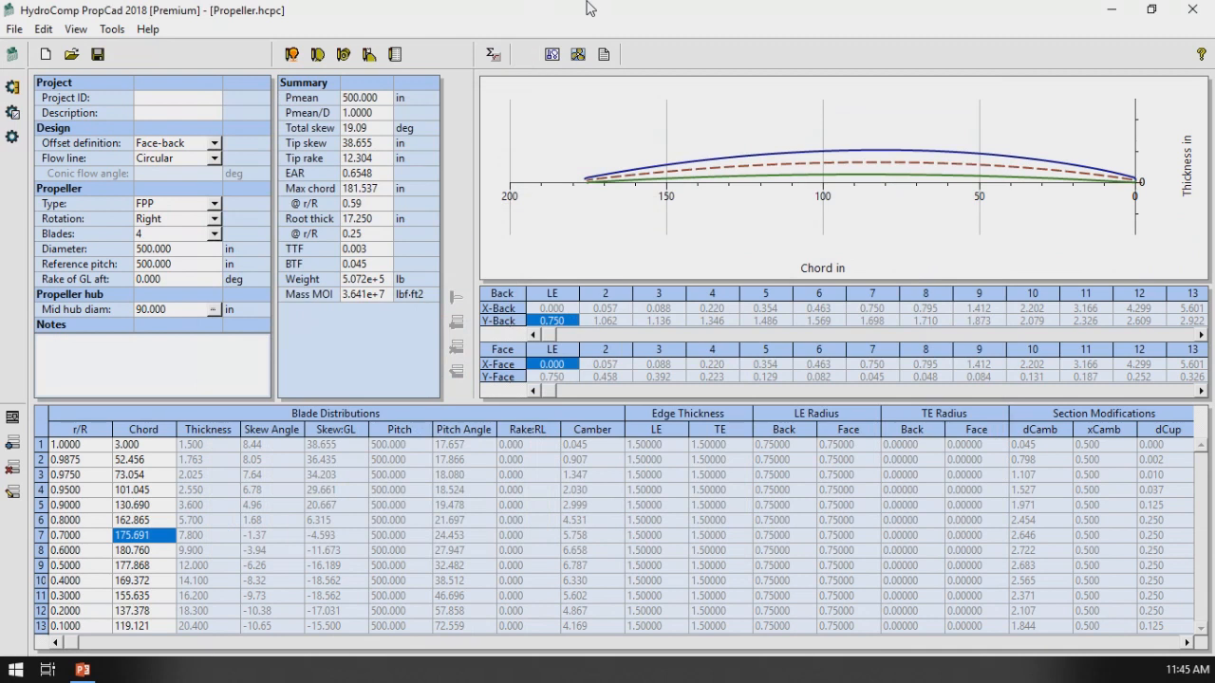
pyautogui.click(456, 222)
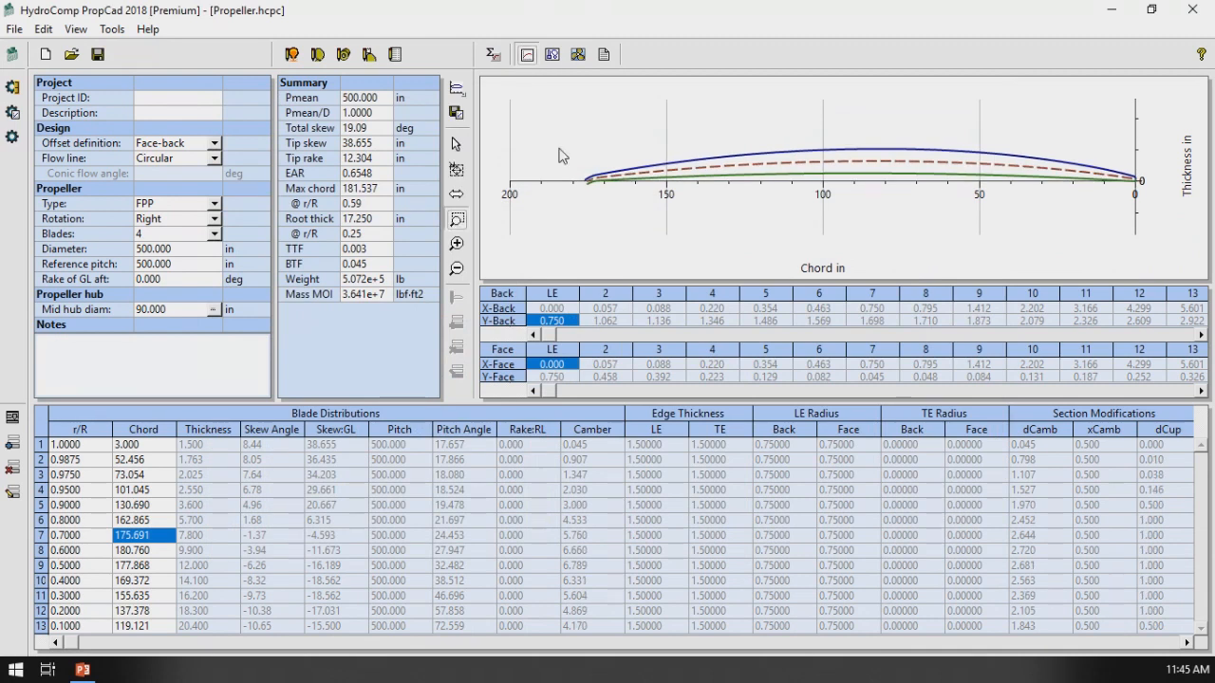
pyautogui.moveTo(631, 205); pyautogui.dragTo(496, 211)
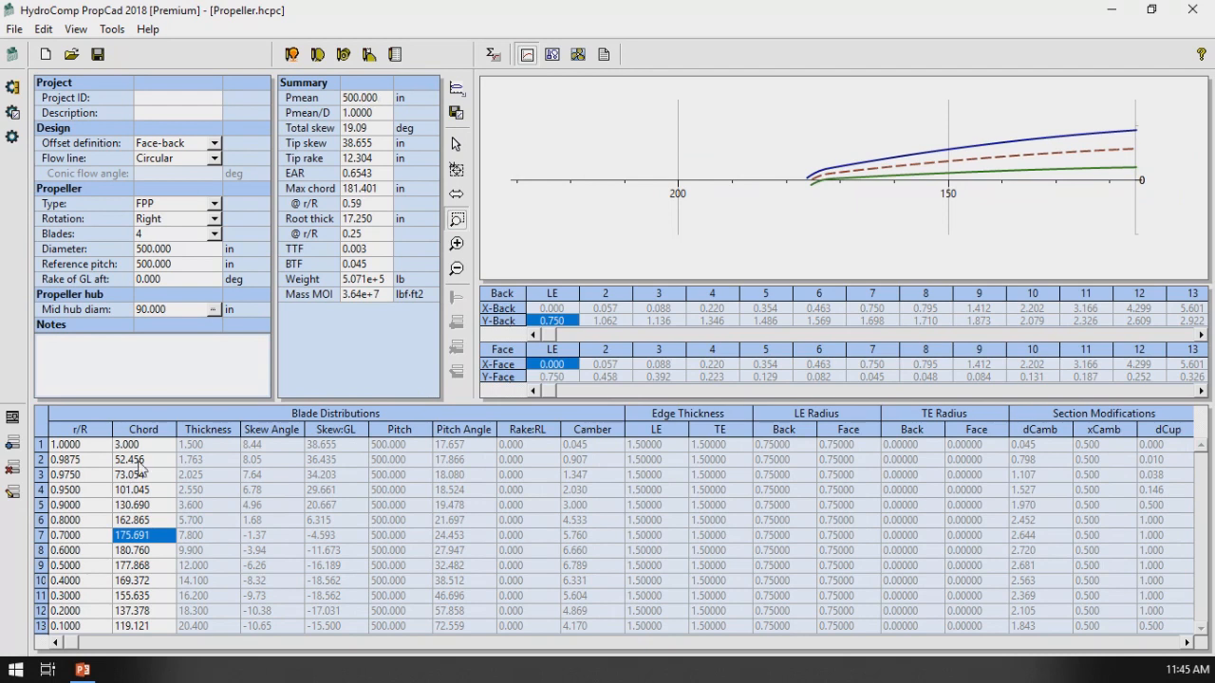
# - Examine the pitch distribution plot and the trailing-edge offsets on the back and face of the r/R 0.7000 section
pyautogui.click(403, 434)
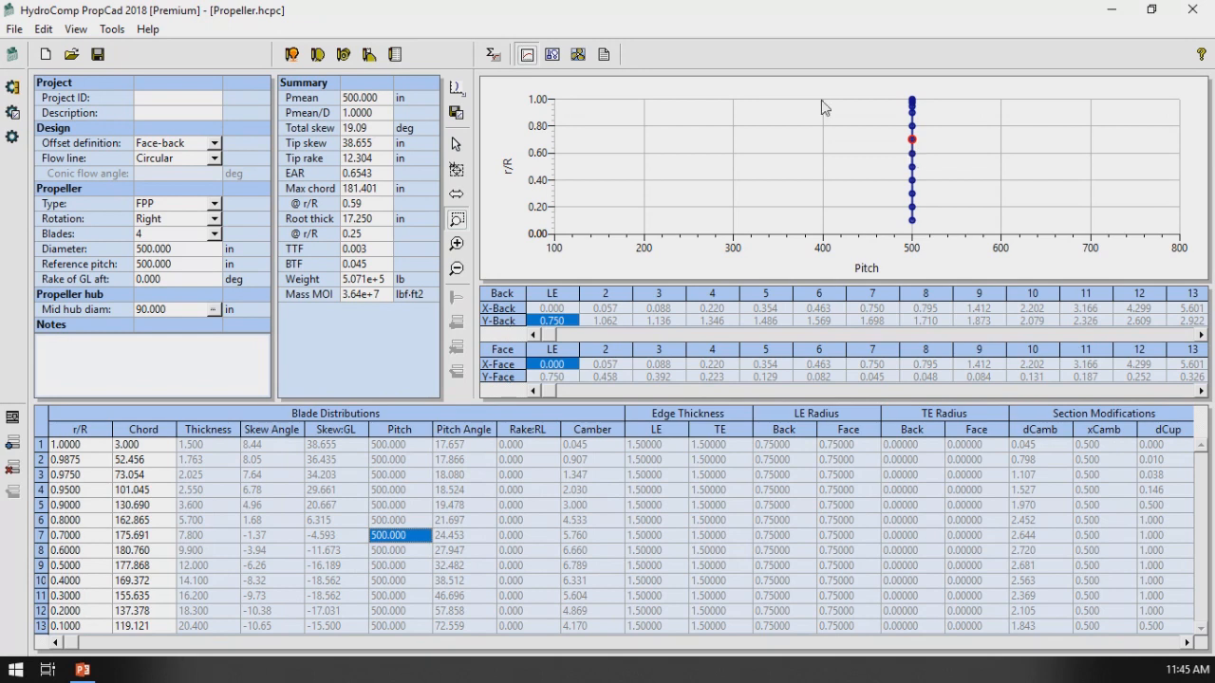
pyautogui.click(136, 537)
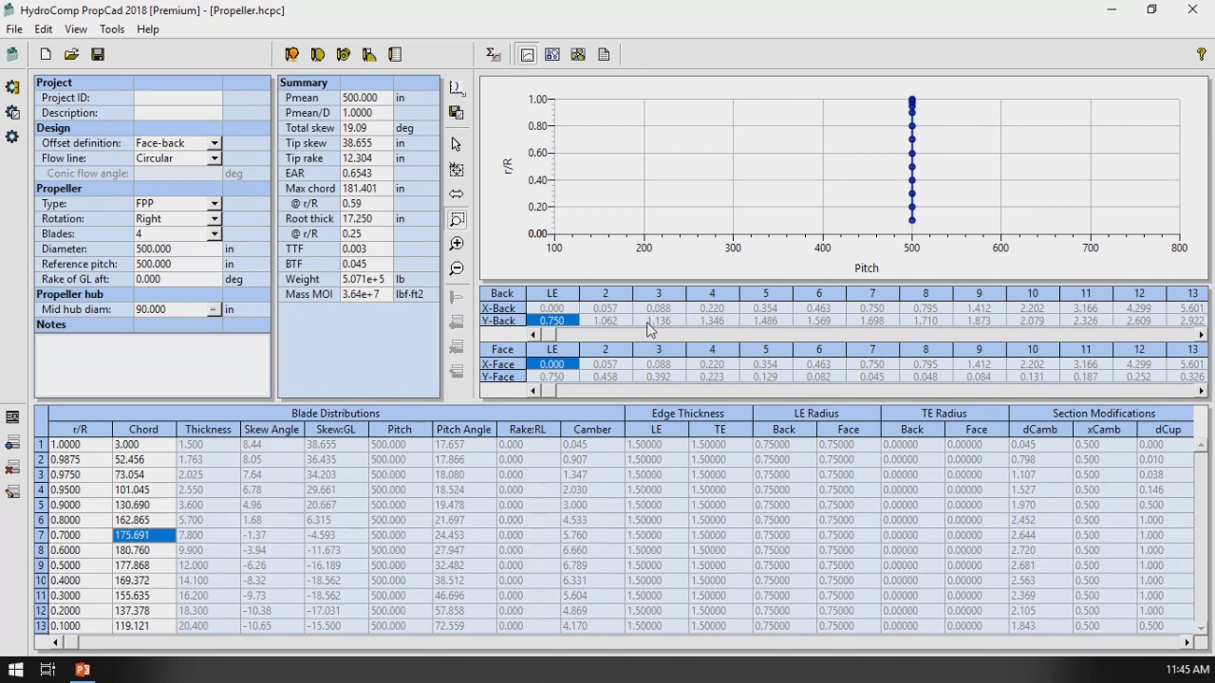
pyautogui.click(719, 324)
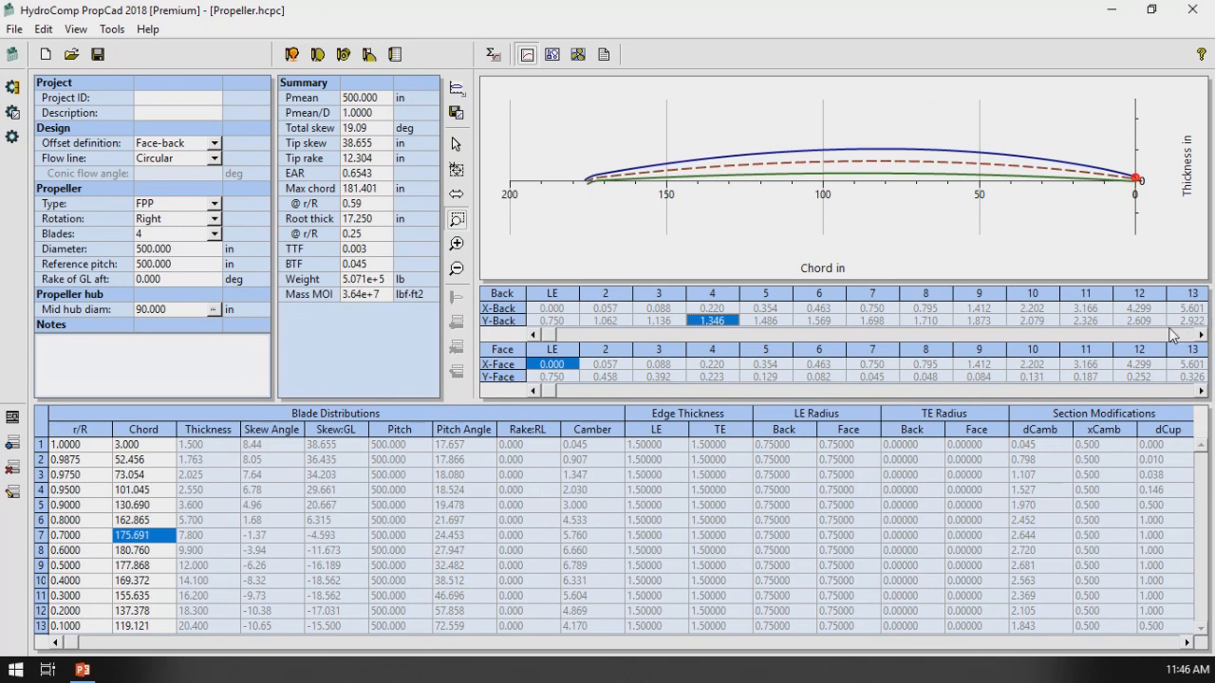
pyautogui.hscroll(10, 1177, 338)
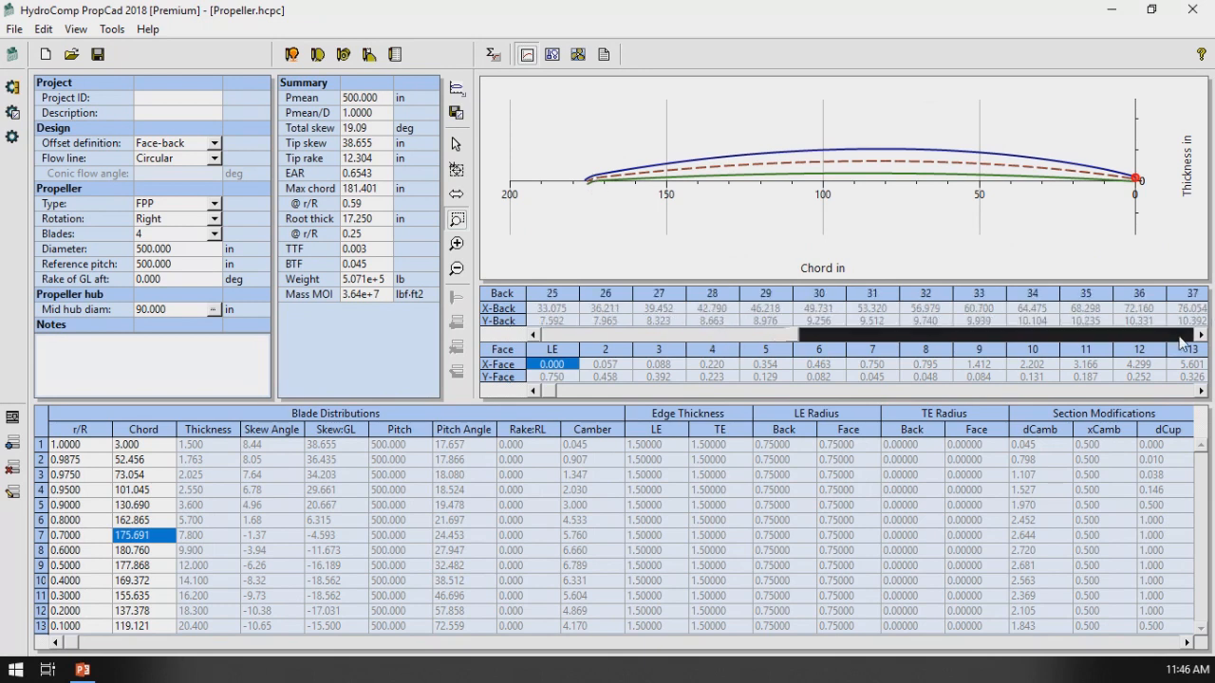
pyautogui.click(1153, 321)
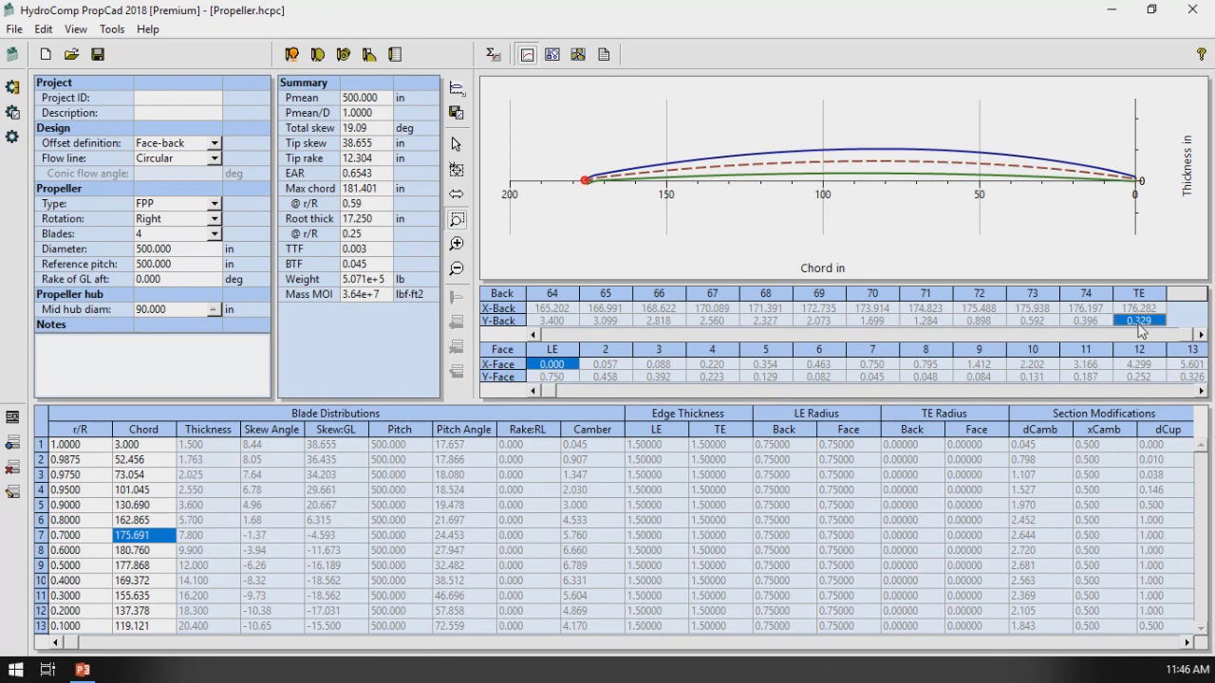
pyautogui.hscroll(6, 1169, 379)
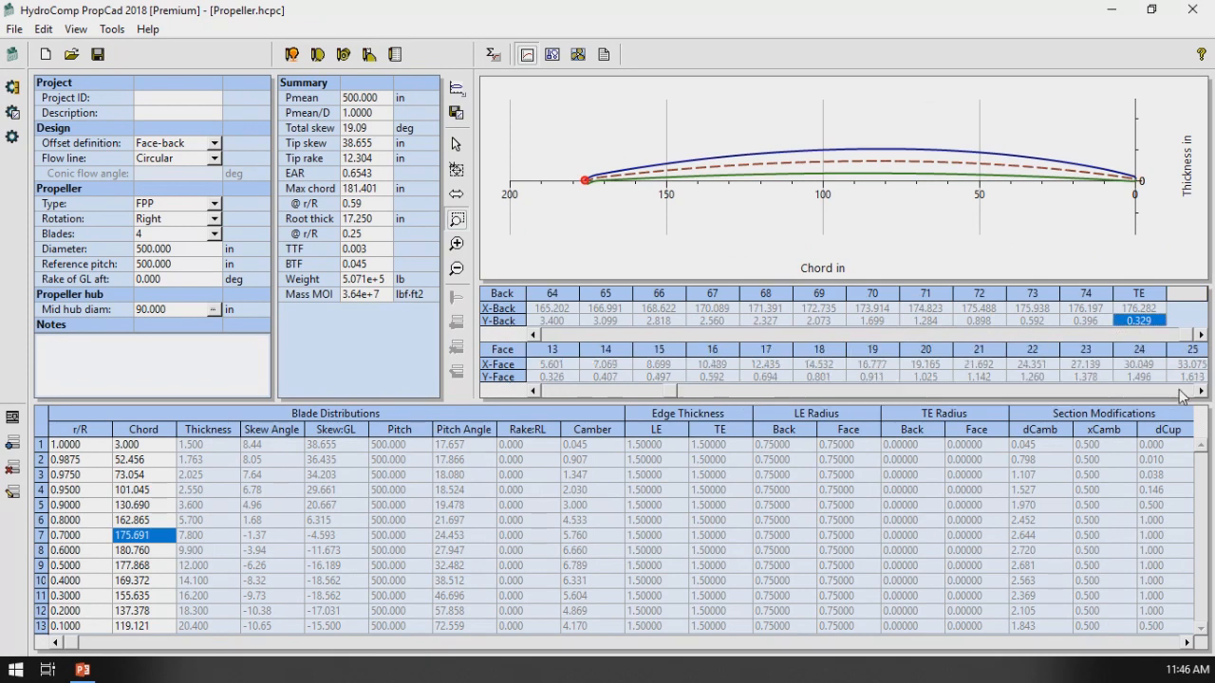
pyautogui.hscroll(20, 1185, 397)
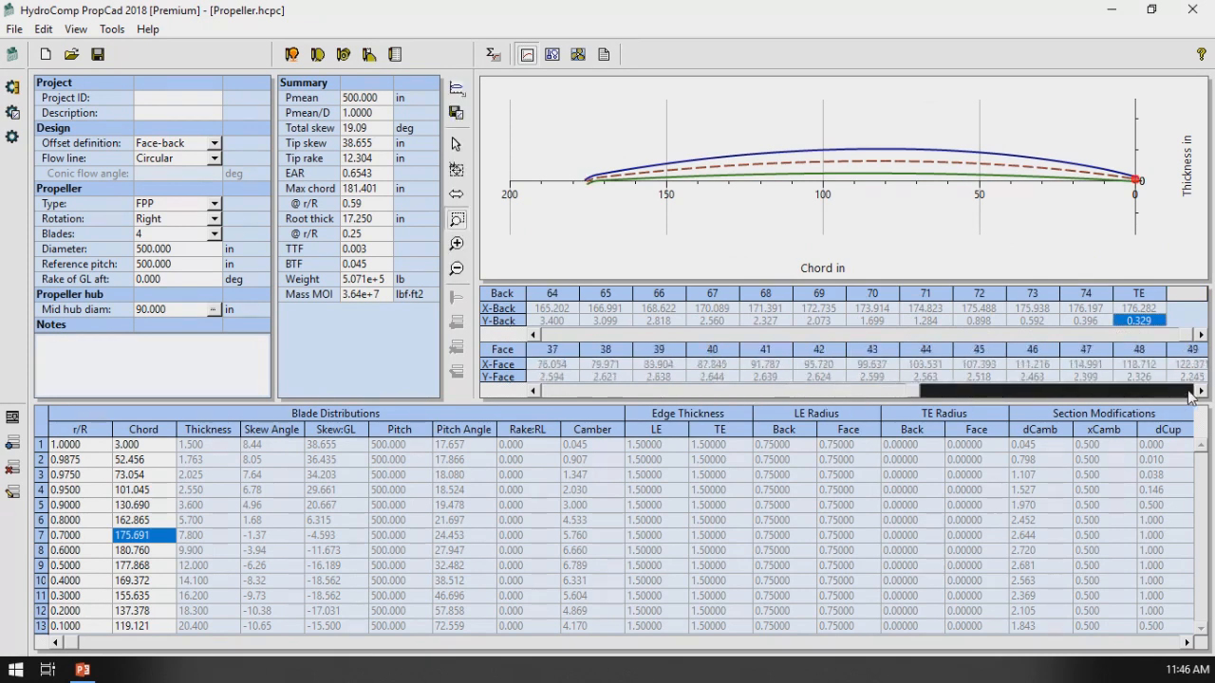
pyautogui.click(1144, 377)
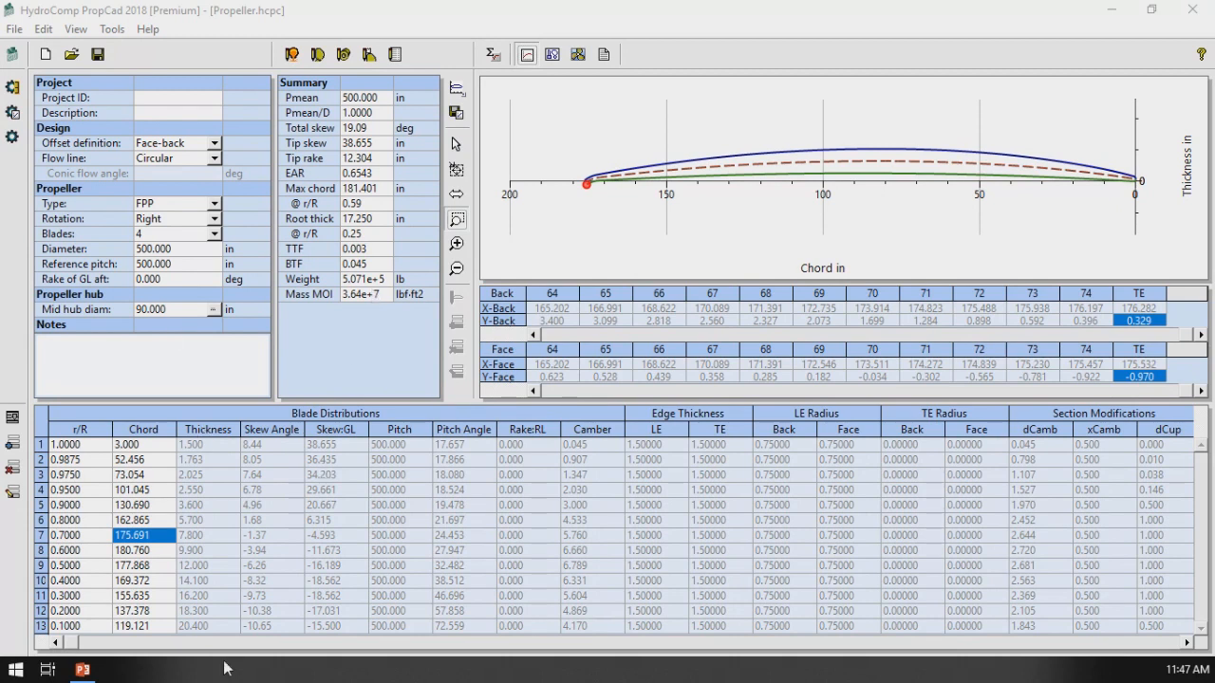
# - Show the propeller as a rotated 3D model and start a PropCad Distributions export with the file name Propeller.outl
pyautogui.click(576, 60)
pyautogui.moveTo(769, 206); pyautogui.dragTo(859, 227)
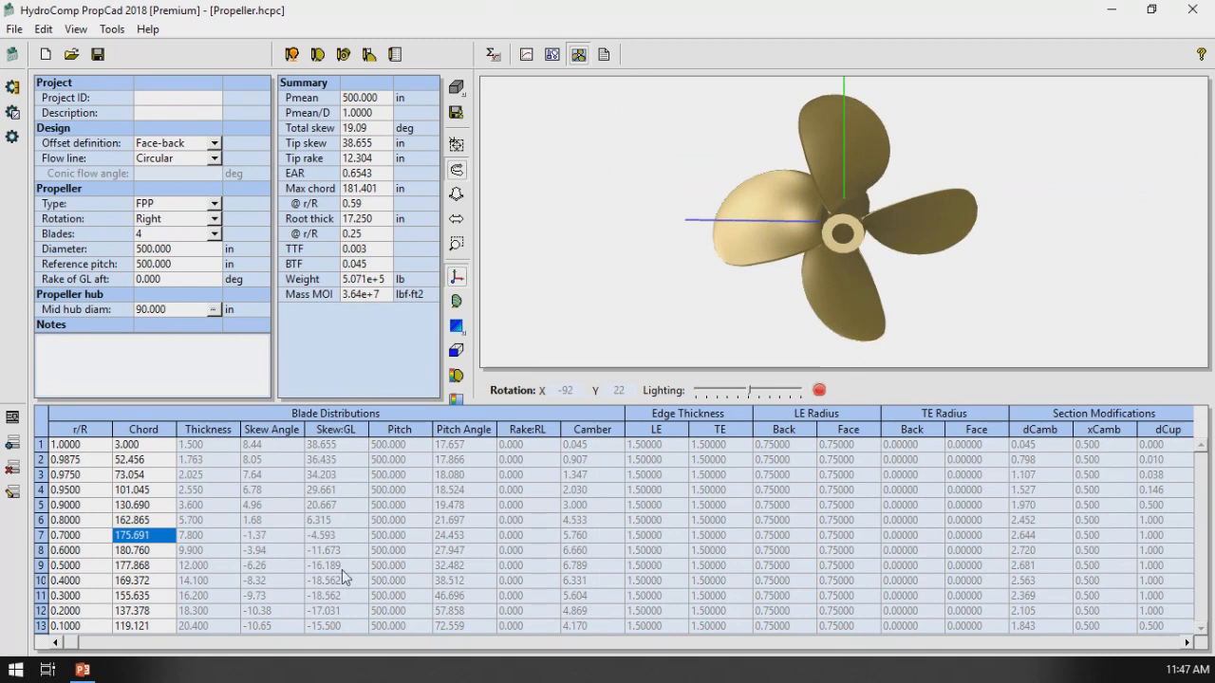
pyautogui.click(14, 28)
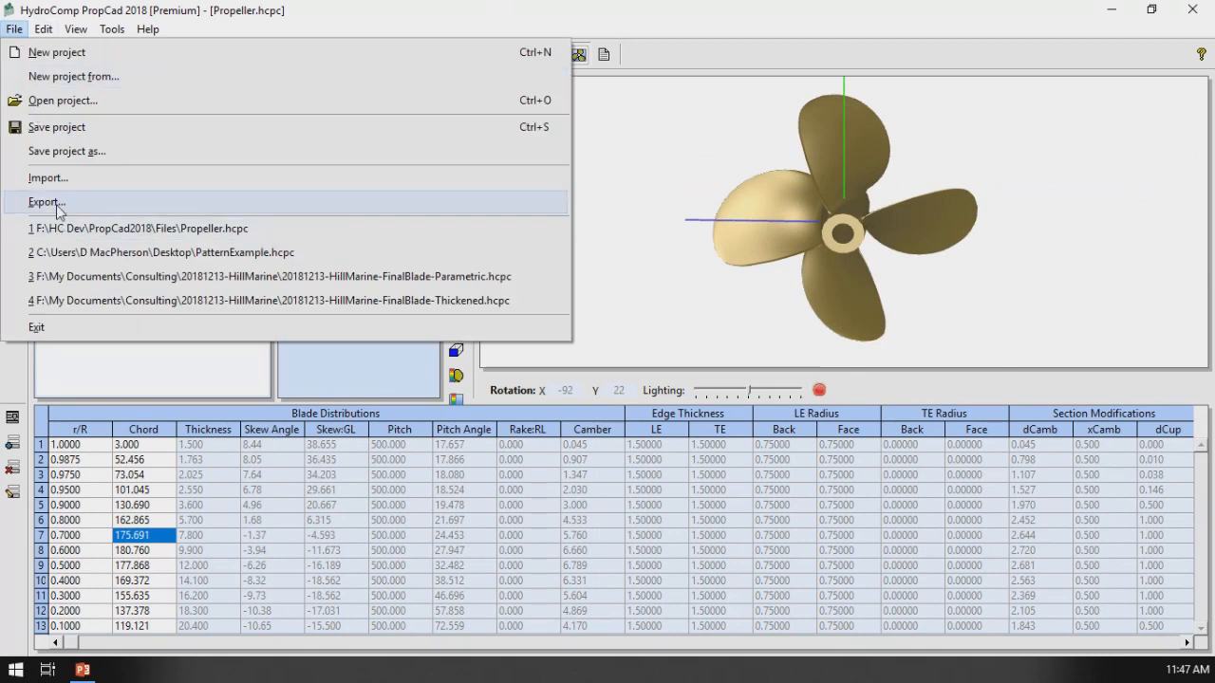
pyautogui.click(57, 207)
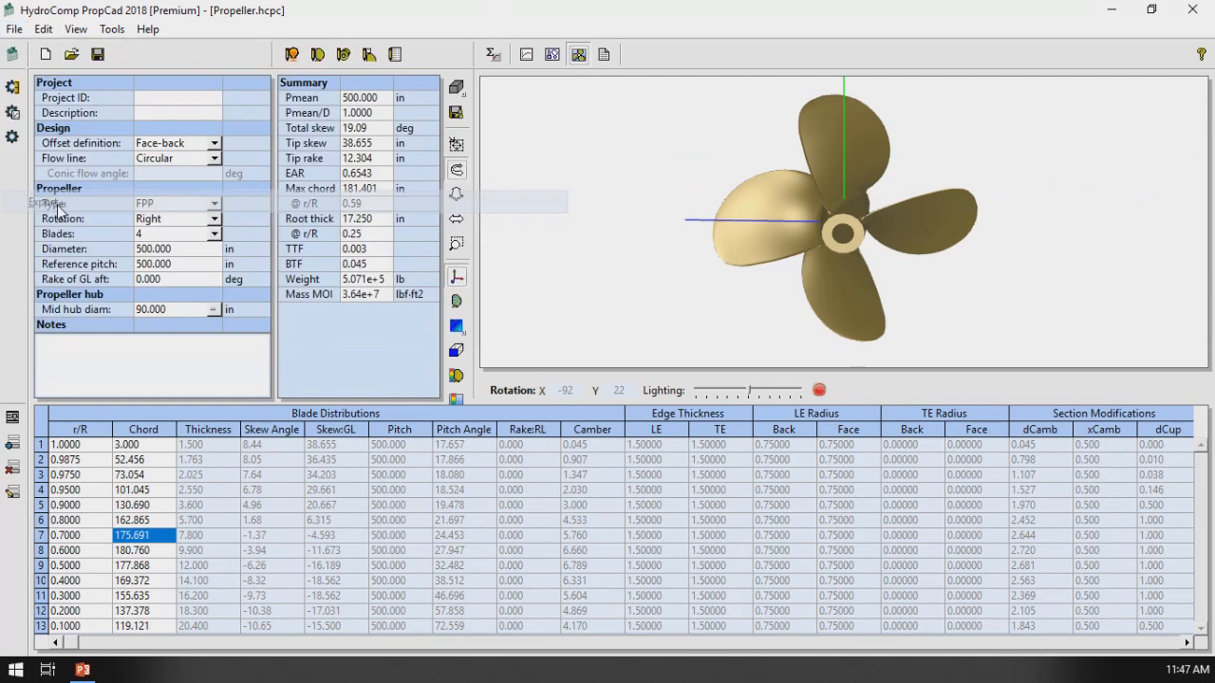
pyautogui.click(297, 587)
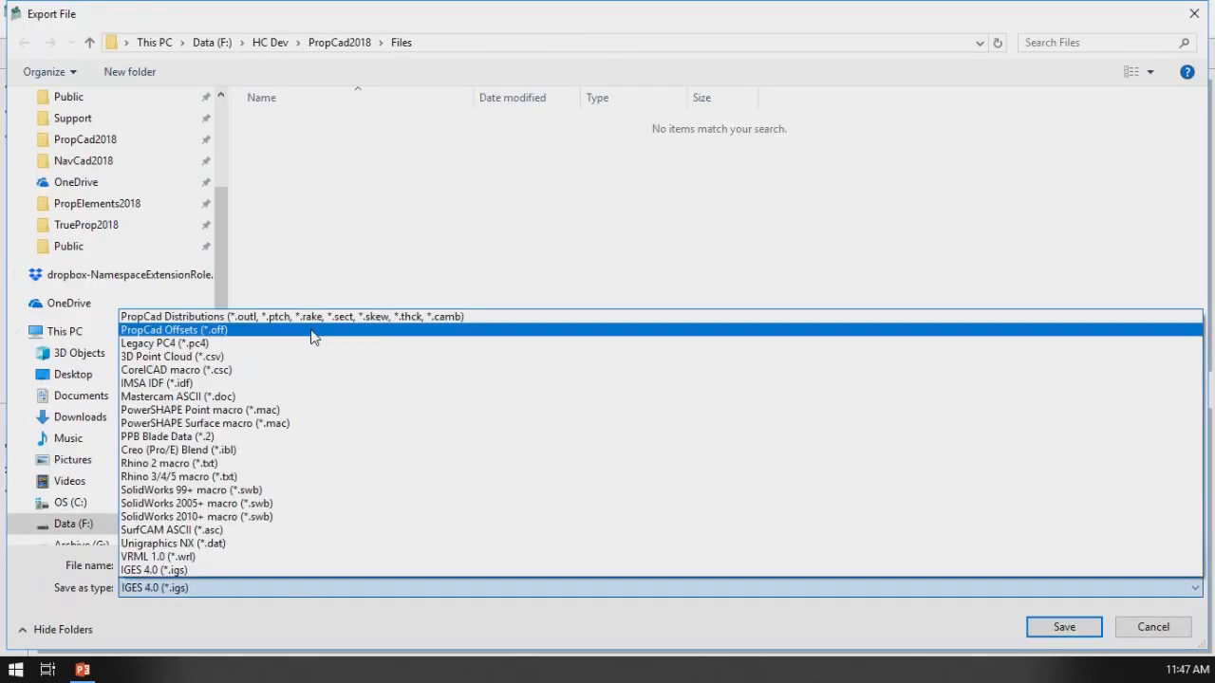
pyautogui.click(304, 319)
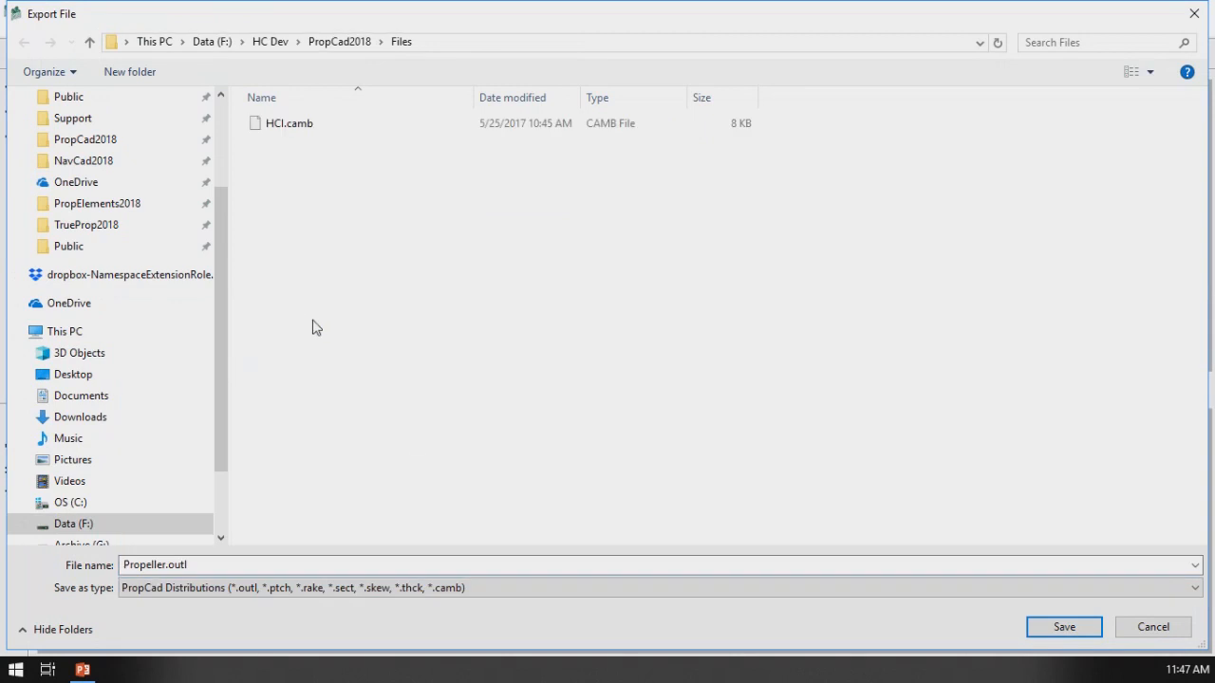
pyautogui.click(1042, 630)
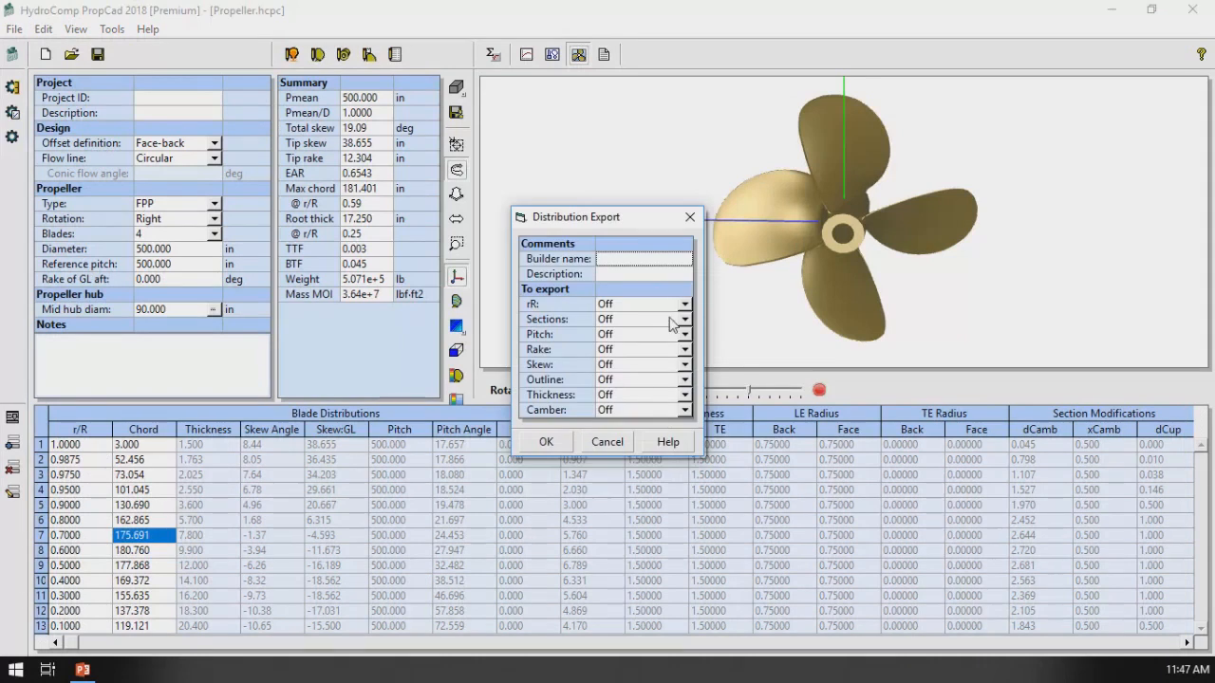
# - Set Skew to On, leave the other distributions off, and complete the distribution export
pyautogui.click(683, 319)
pyautogui.click(681, 335)
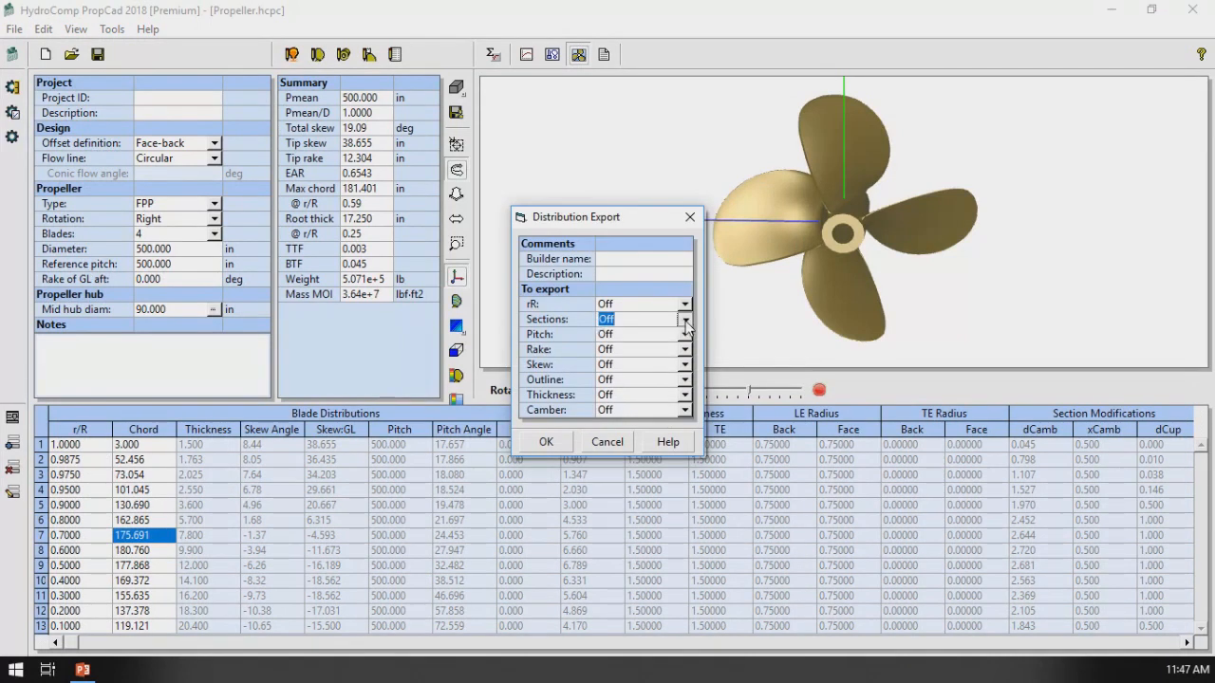
pyautogui.click(684, 365)
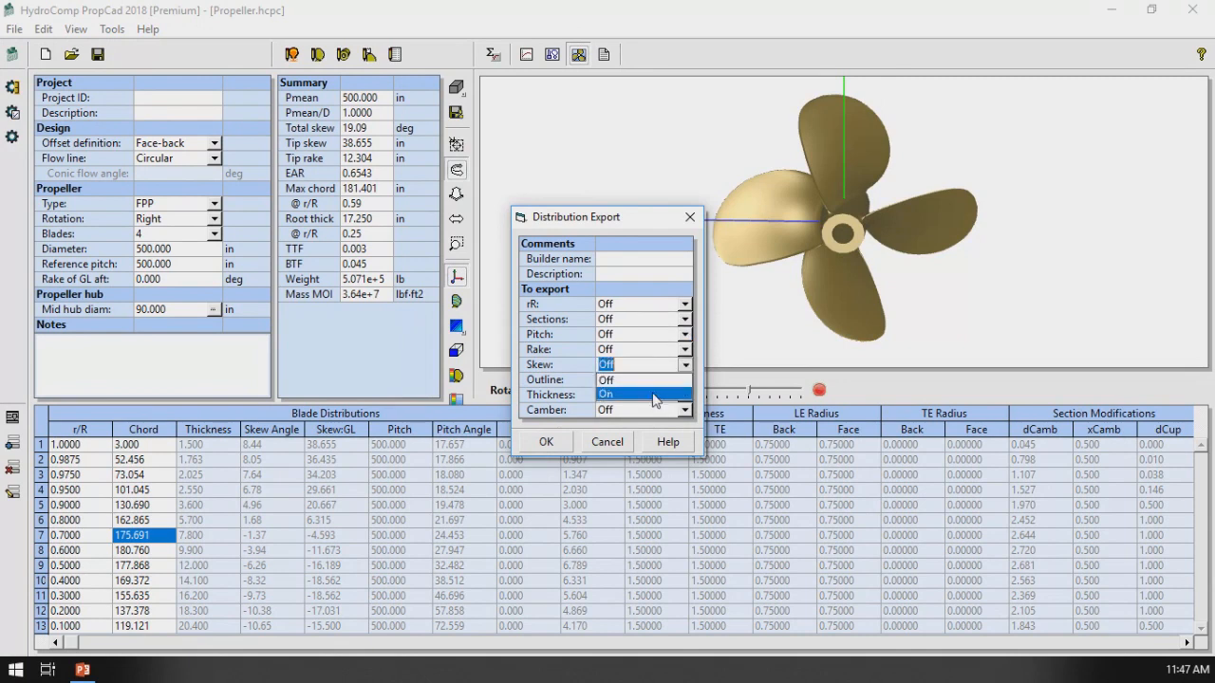
pyautogui.click(648, 396)
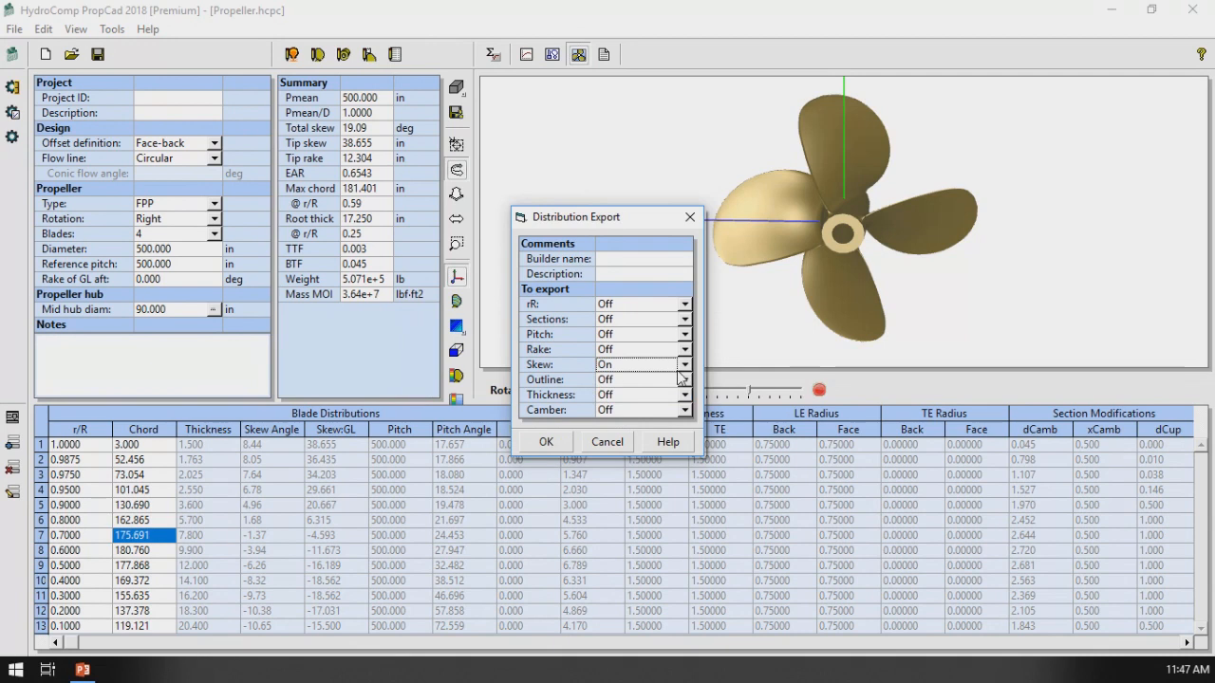
pyautogui.click(551, 444)
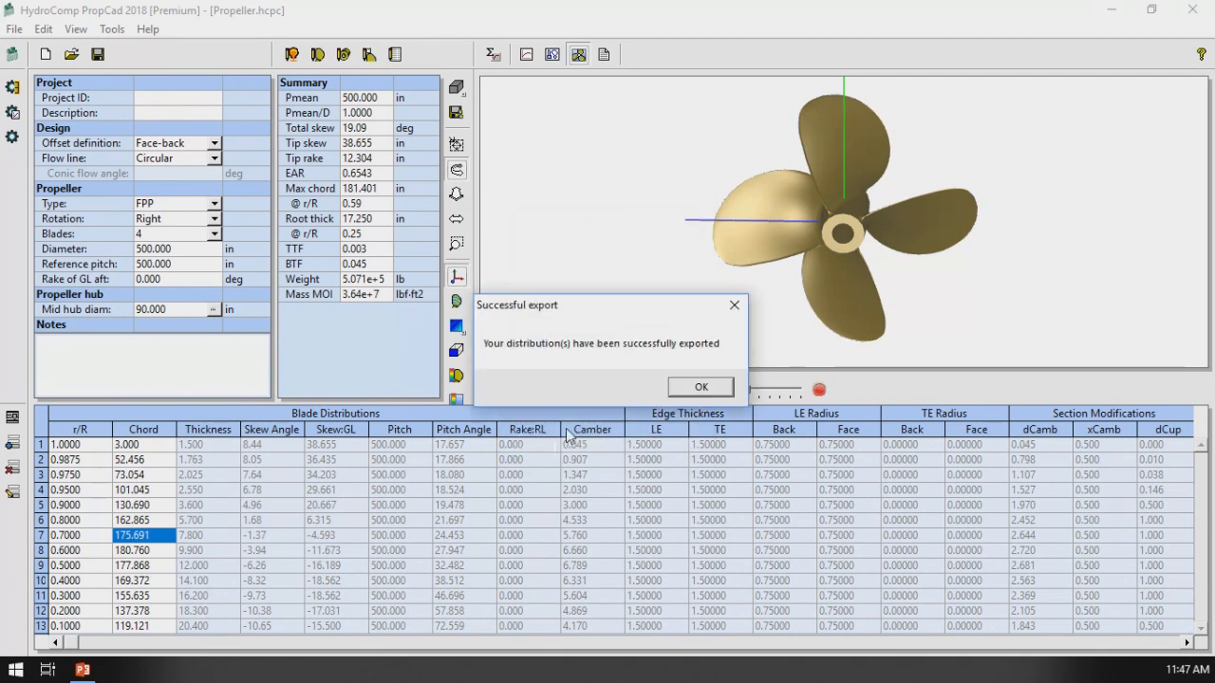
pyautogui.click(704, 386)
# - Locate the exported Propeller.skew among the PropCad Distributions files and open it in EditPad Lite 7
pyautogui.click(16, 29)
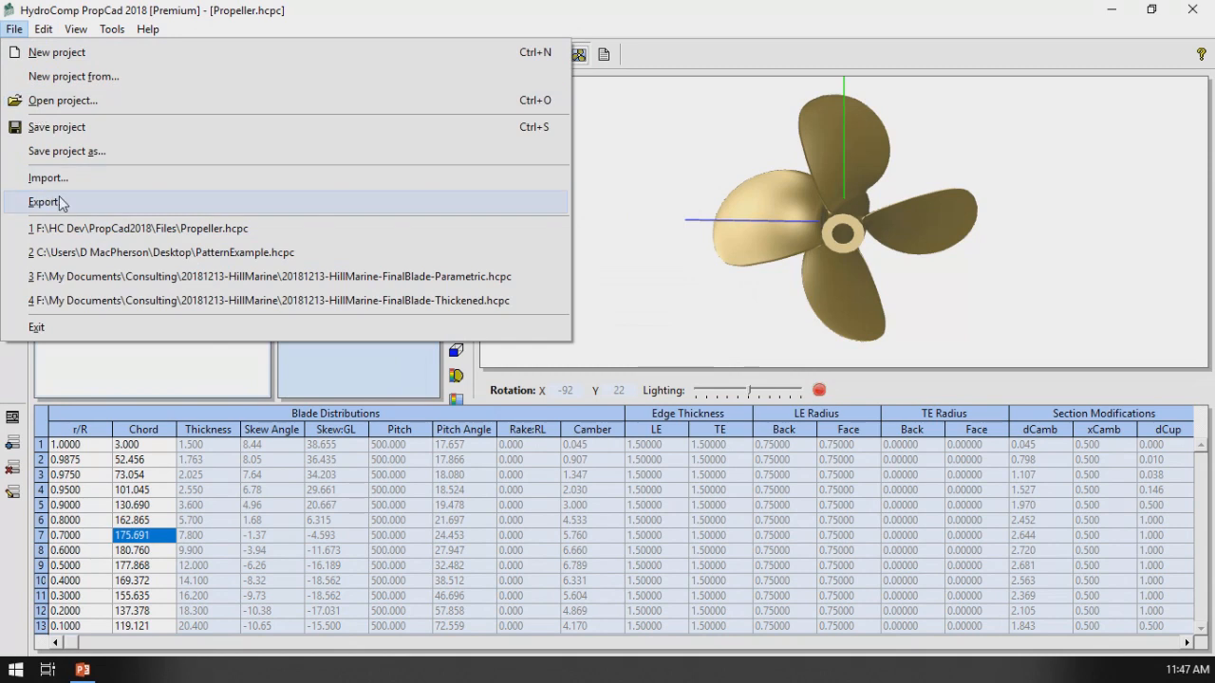
pyautogui.click(45, 200)
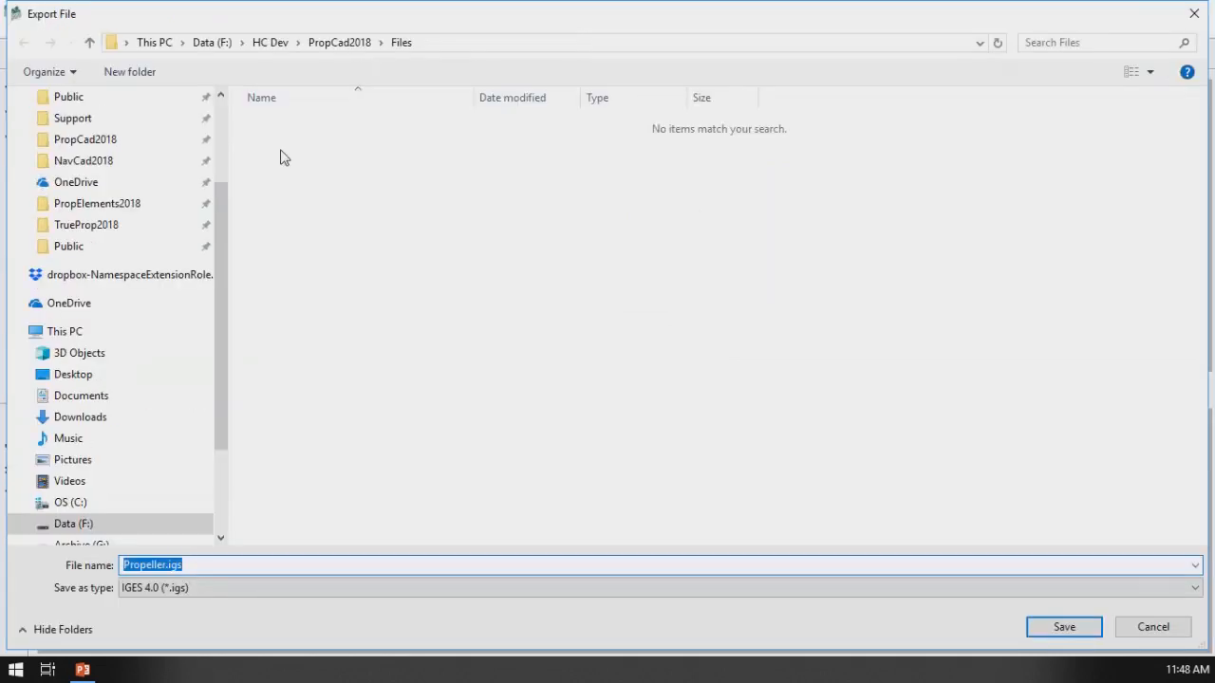
pyautogui.click(242, 588)
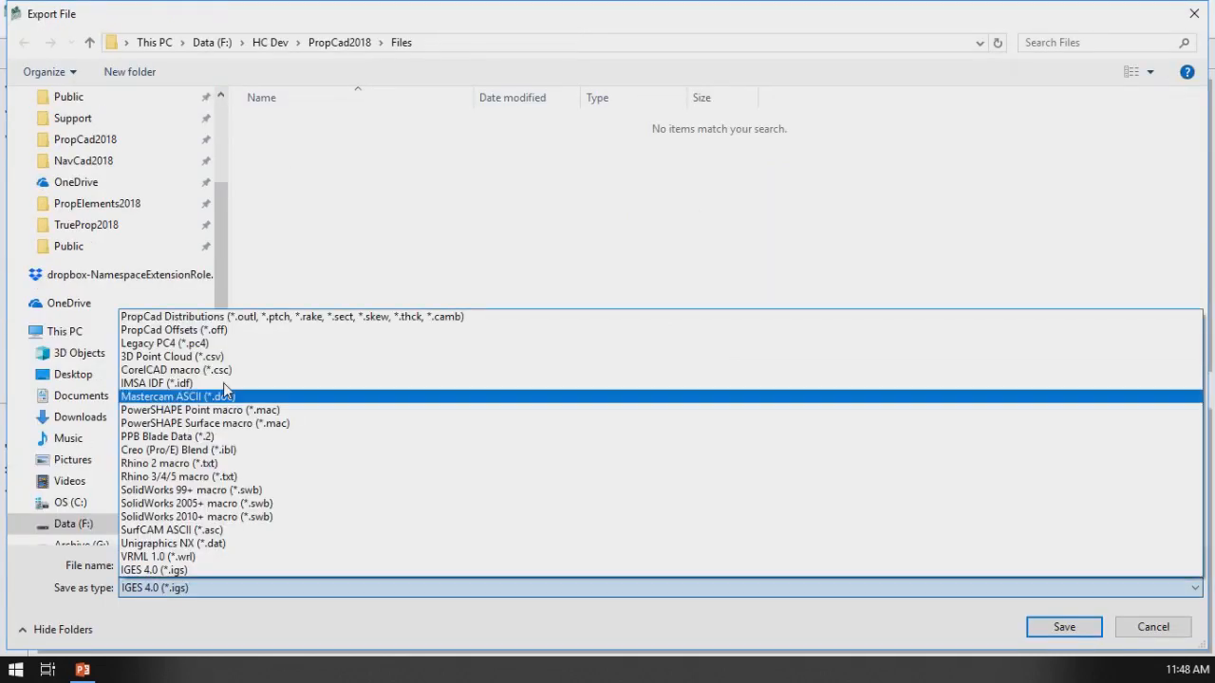
pyautogui.click(244, 317)
pyautogui.click(297, 142)
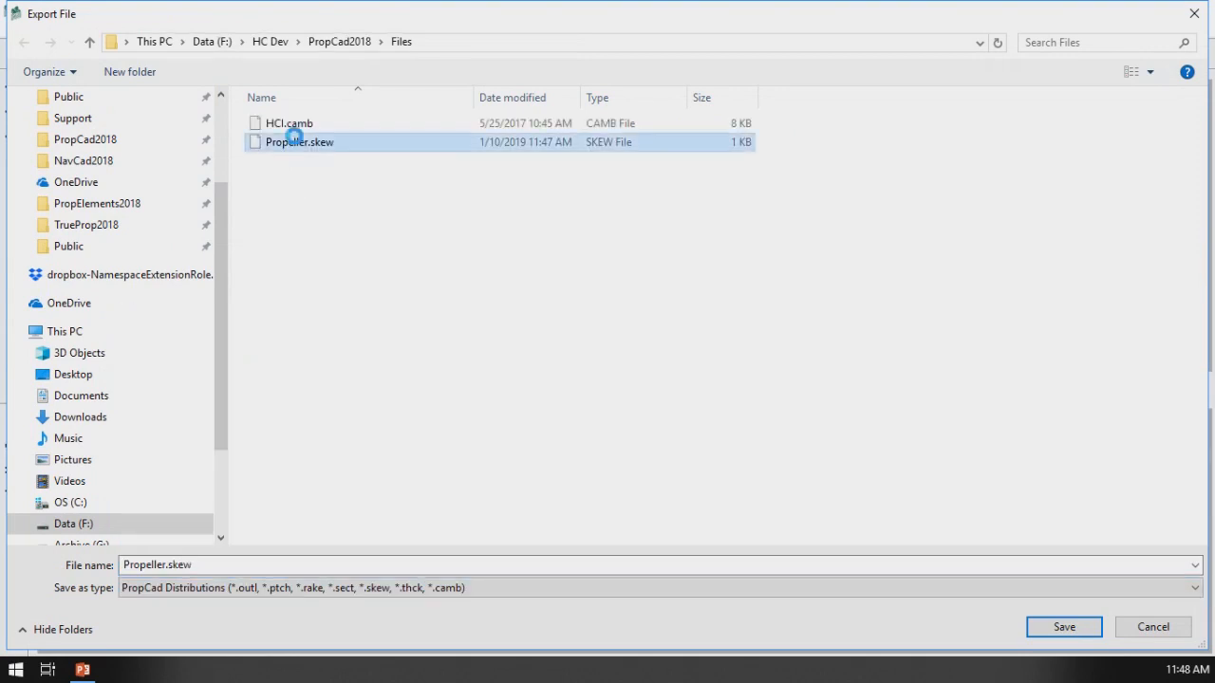
pyautogui.rightClick(295, 138)
pyautogui.moveTo(393, 262)
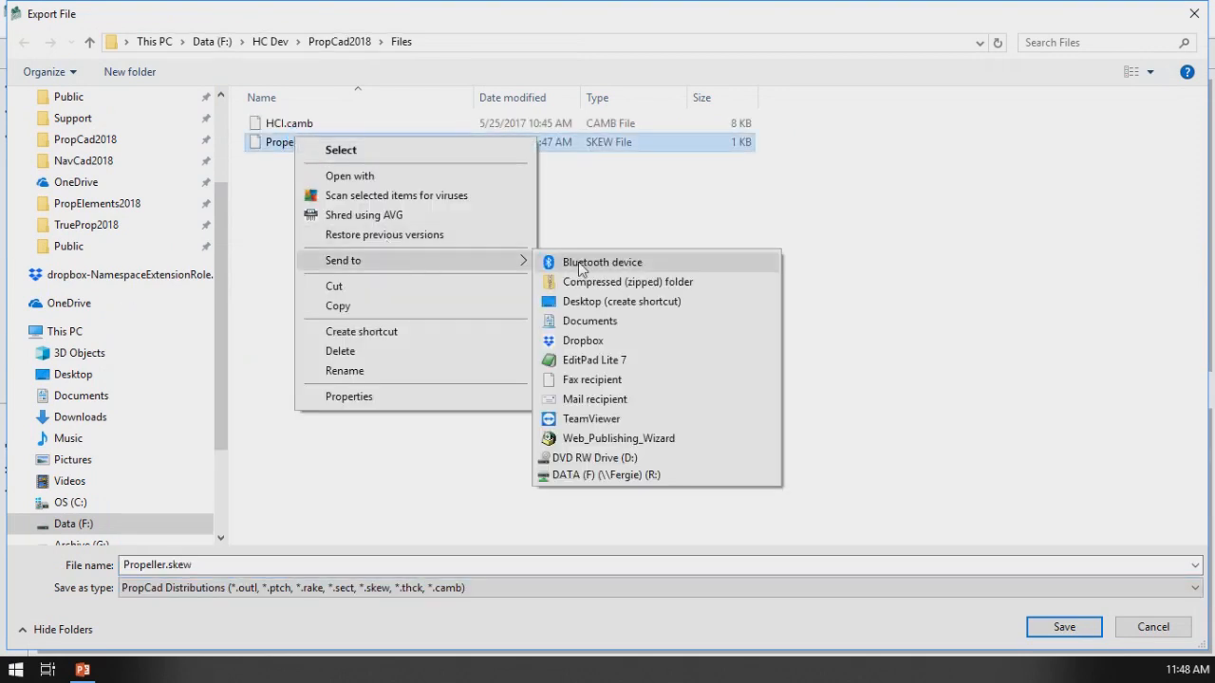
pyautogui.click(593, 360)
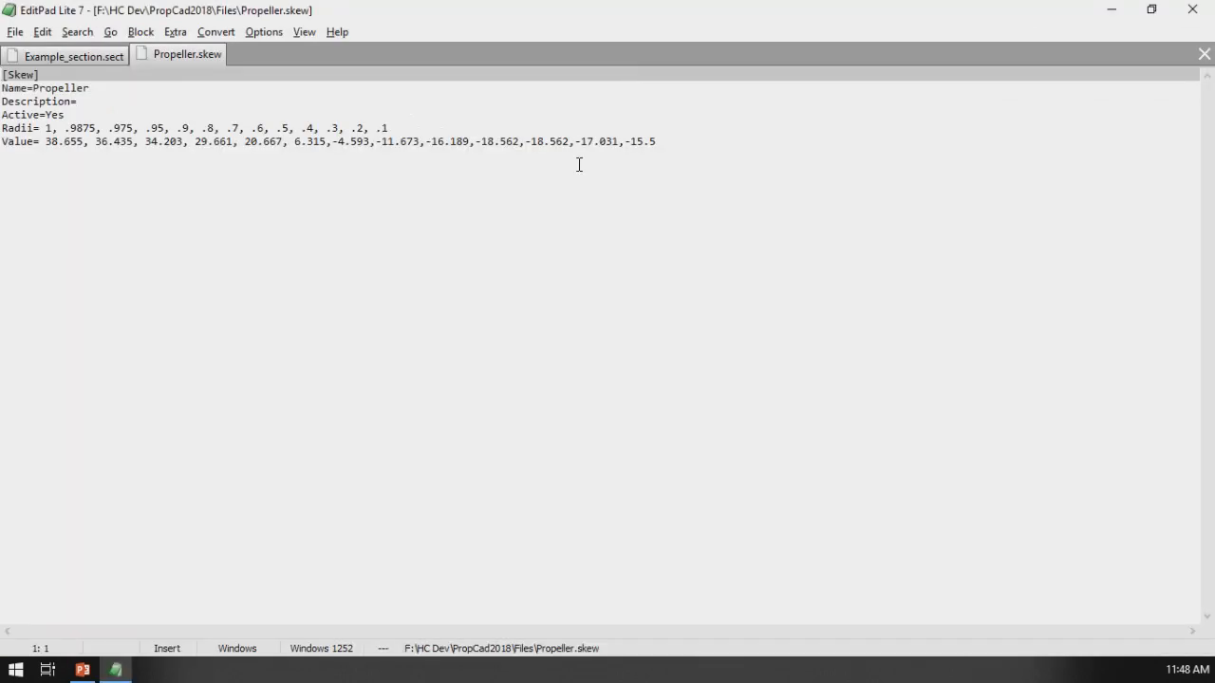
# - Highlight the Radii and Value lines of the skew file, then return to PropCad without exporting again
pyautogui.moveTo(656, 142); pyautogui.dragTo(389, 127)
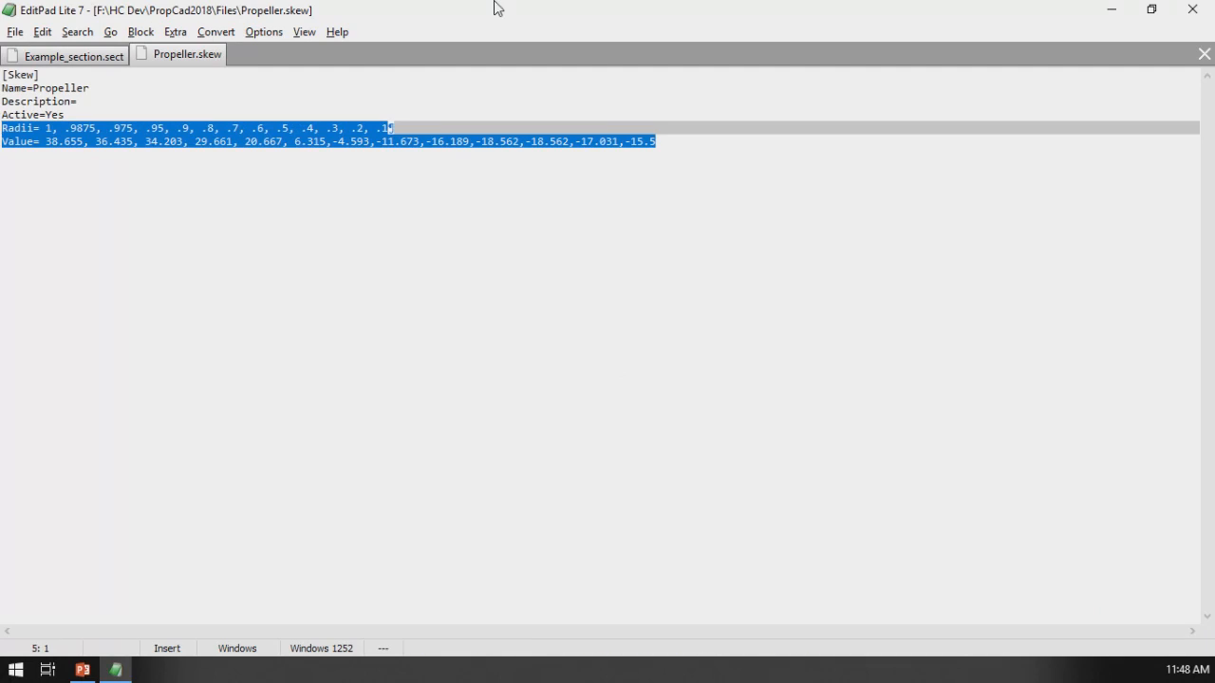
pyautogui.click(1108, 12)
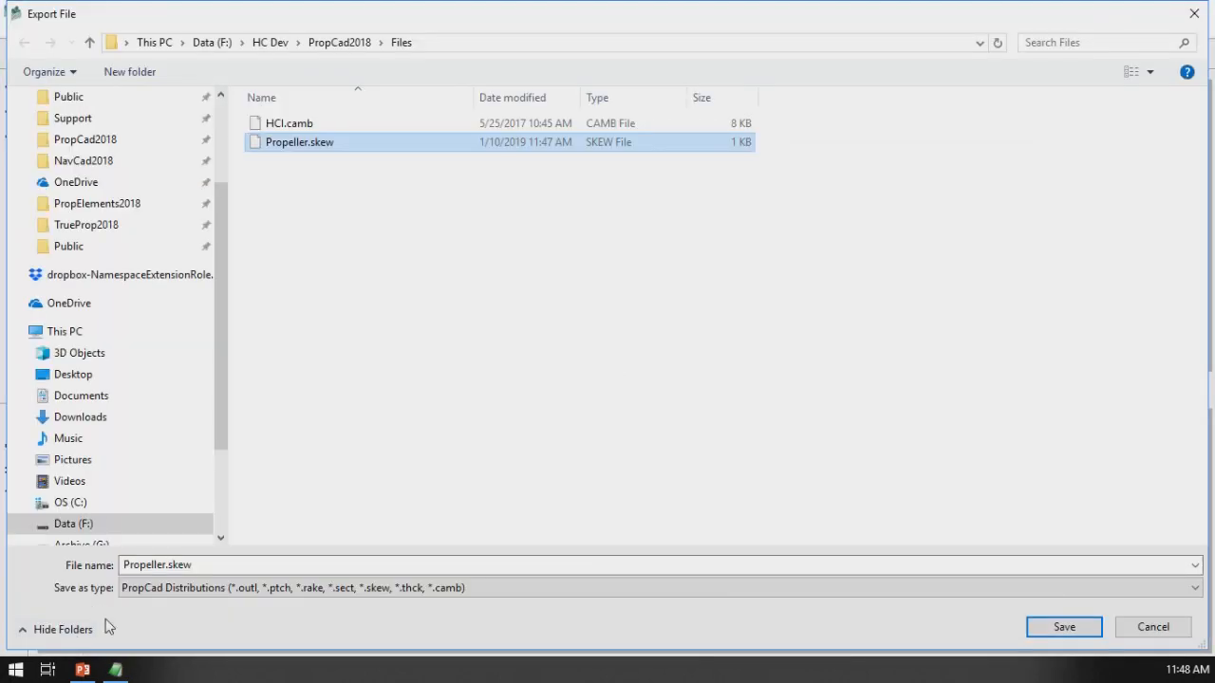
pyautogui.click(1194, 13)
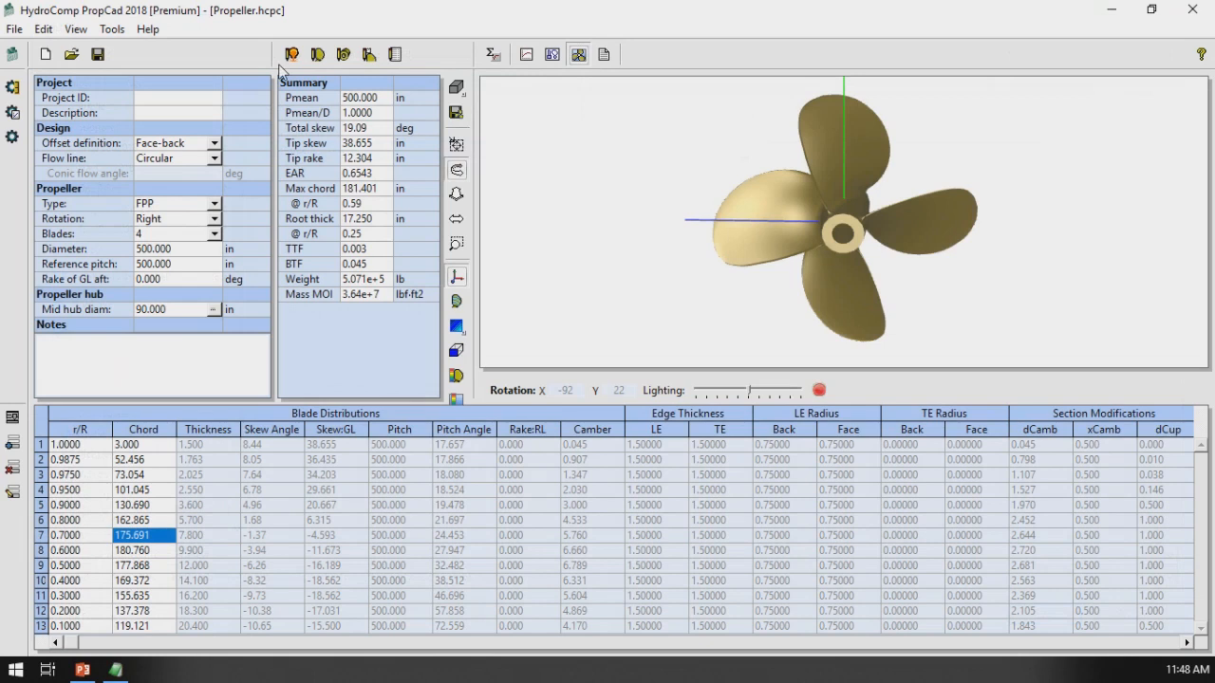
# - Set the blade's skew distribution to Import in the PropCad Builder and load Propeller.skew as its import file
pyautogui.click(317, 55)
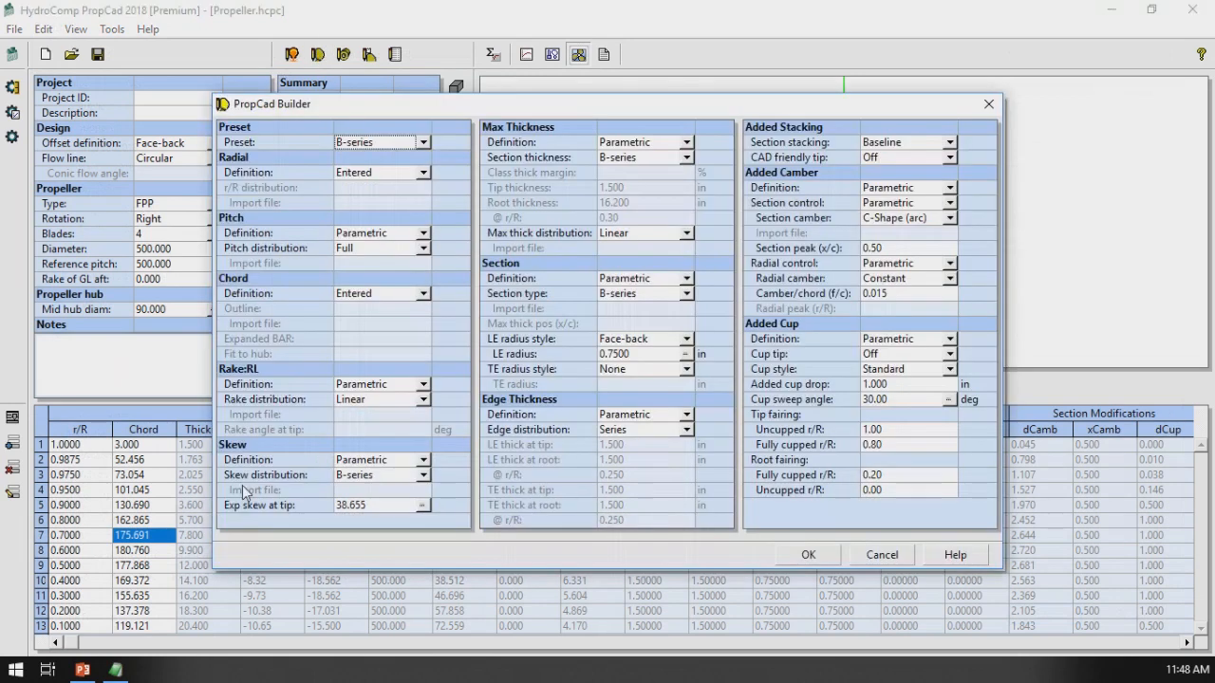
pyautogui.click(423, 475)
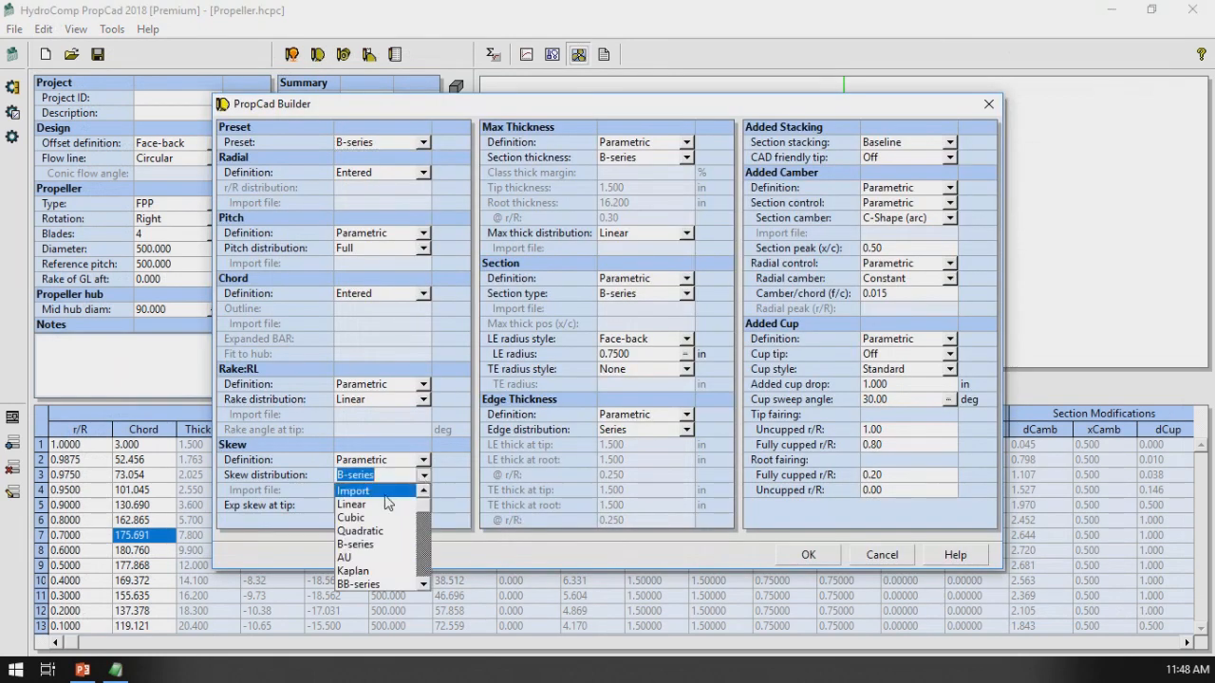
pyautogui.click(383, 492)
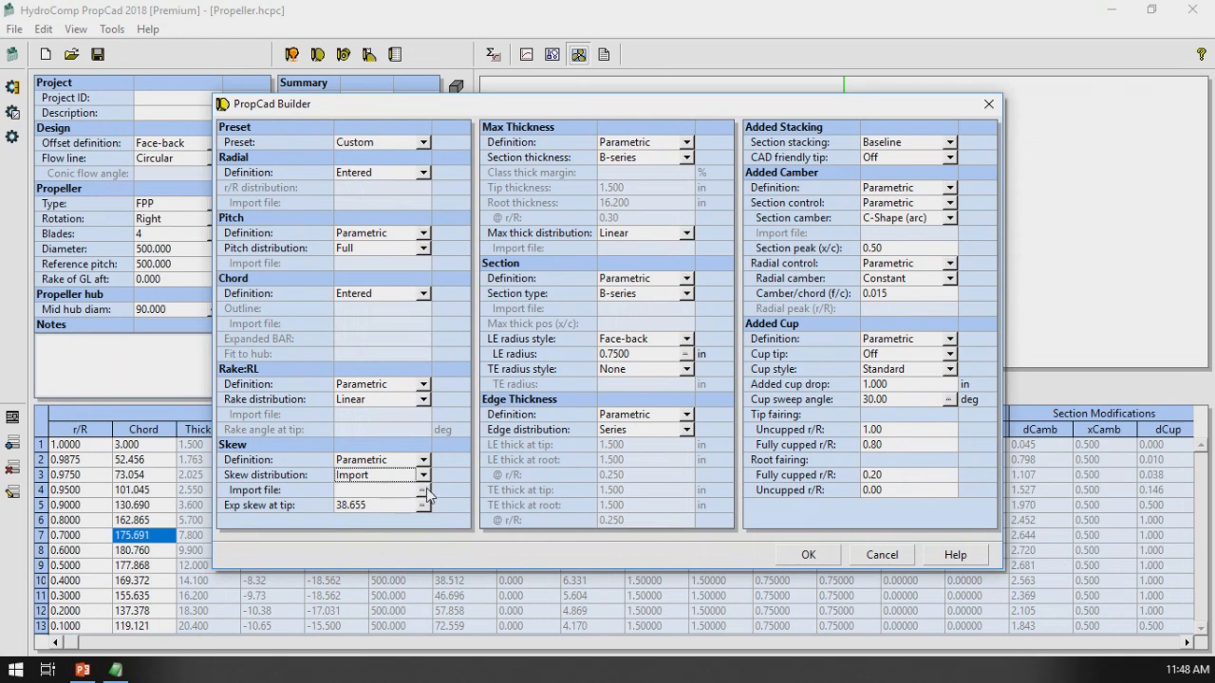
pyautogui.click(424, 490)
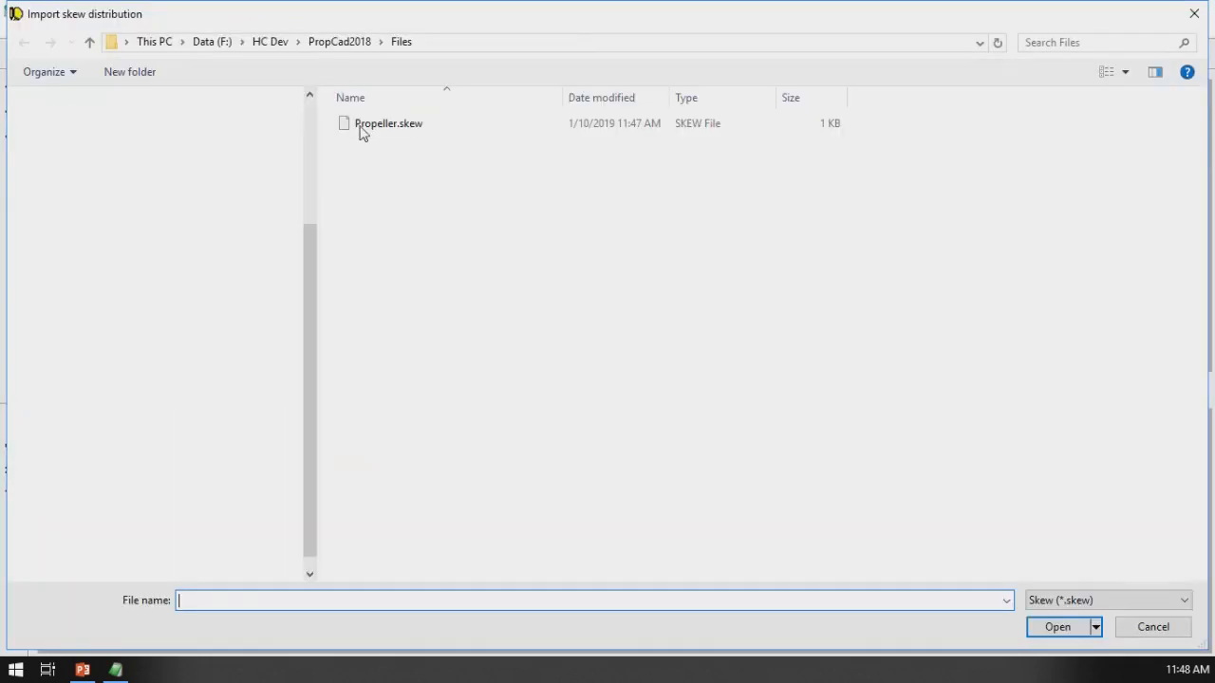
pyautogui.doubleClick(368, 125)
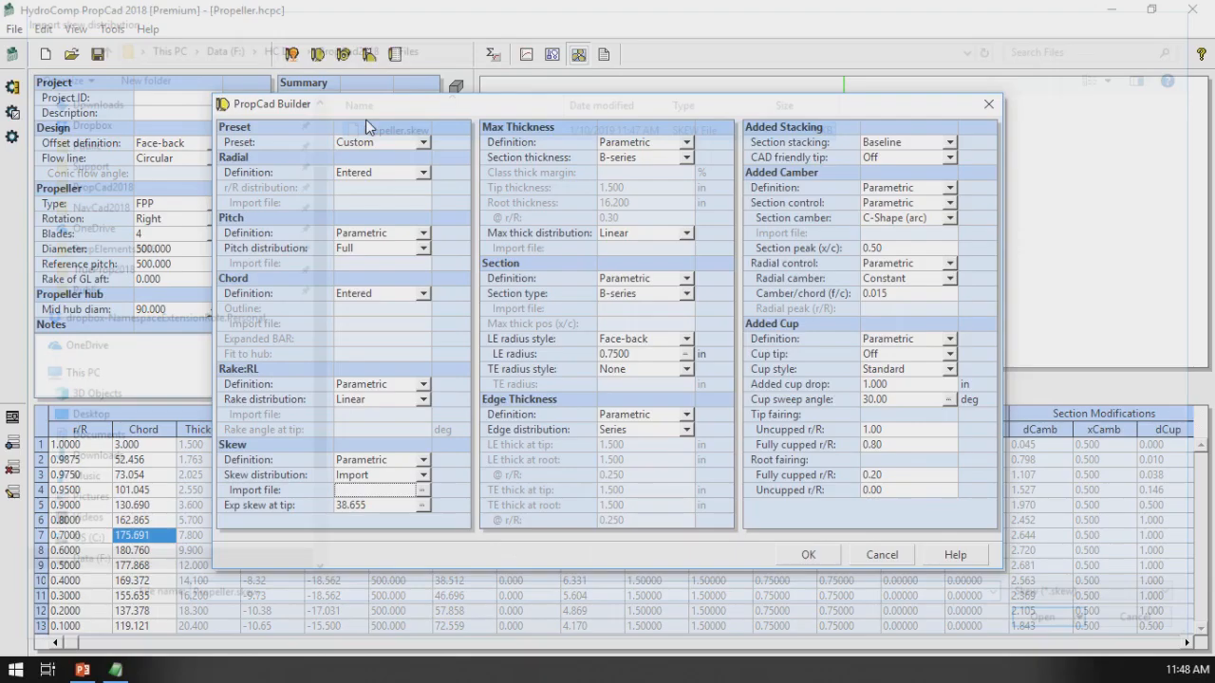
# - Set the expanded skew at tip to 25 in and apply the builder settings to the propeller
pyautogui.click(361, 508)
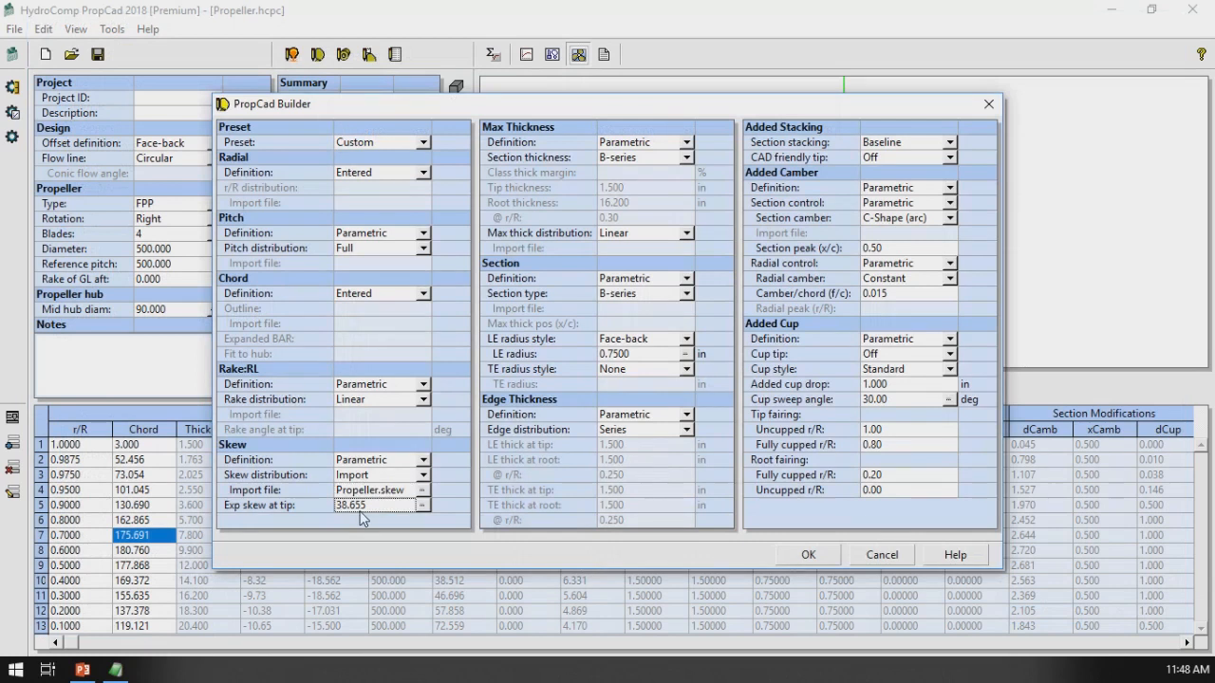
pyautogui.write('25')
pyautogui.press('Return')
pyautogui.click(786, 554)
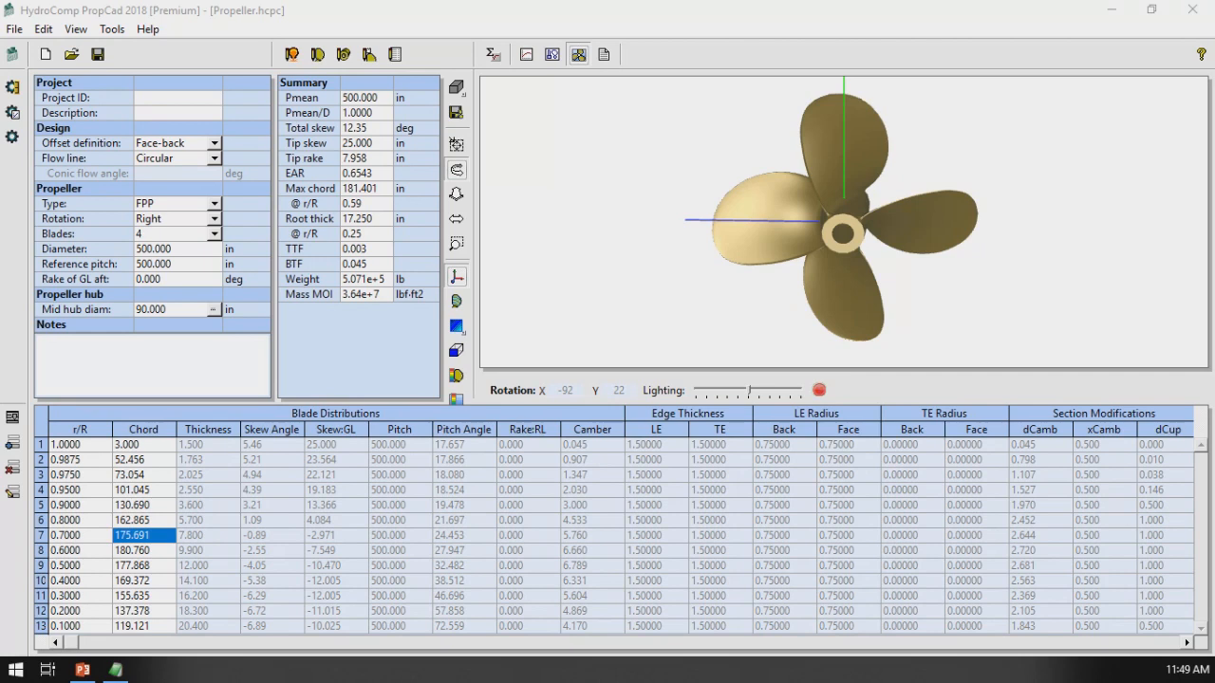
# - Highlight the whole Pitch column in the blade distributions, then generate the propeller drawing and view its profile, projected and expanded views
pyautogui.click(552, 54)
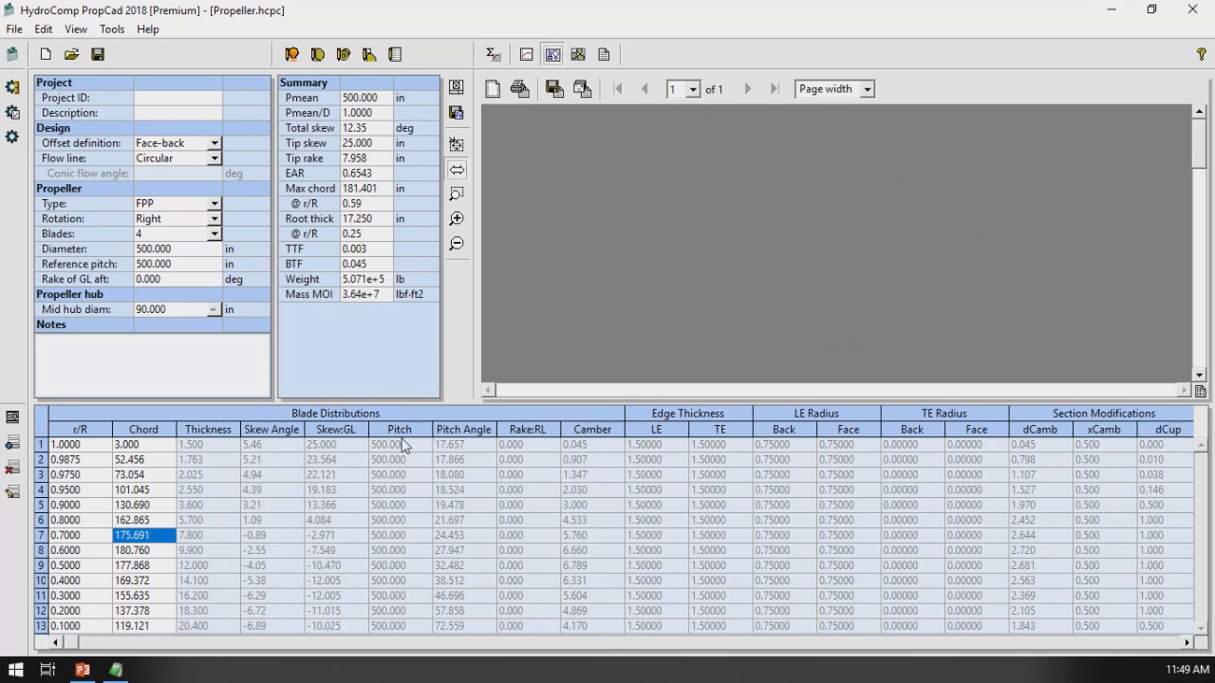
pyautogui.moveTo(399, 446); pyautogui.dragTo(418, 628)
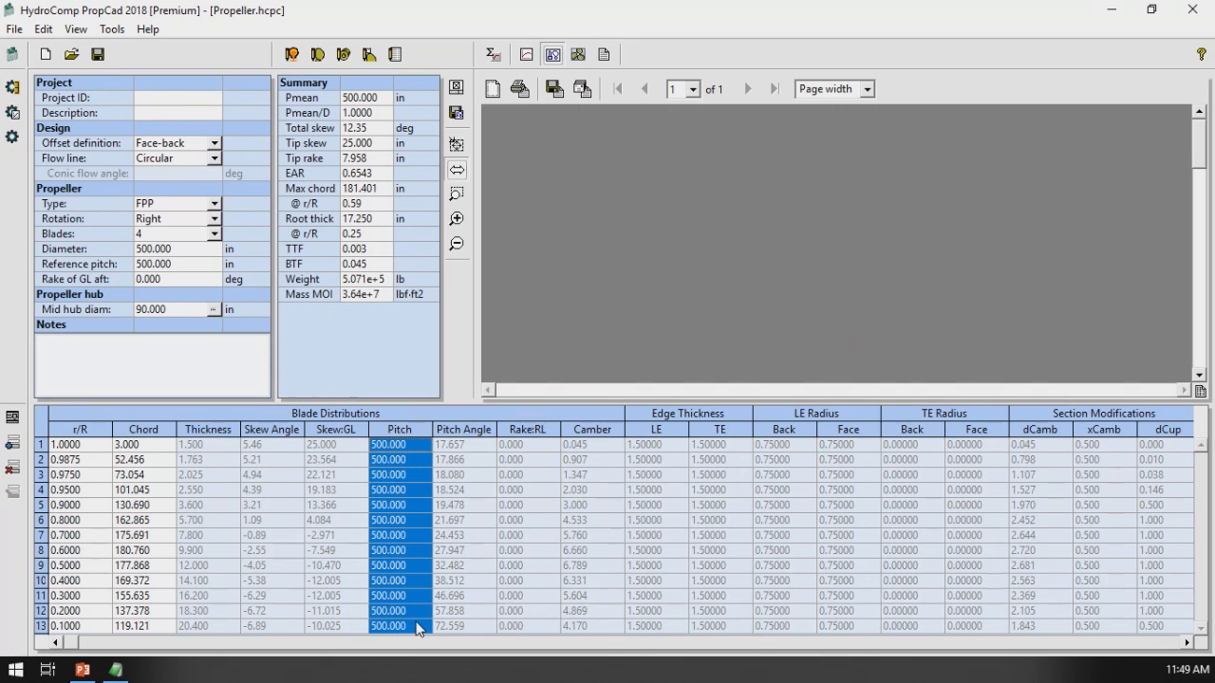
pyautogui.click(456, 87)
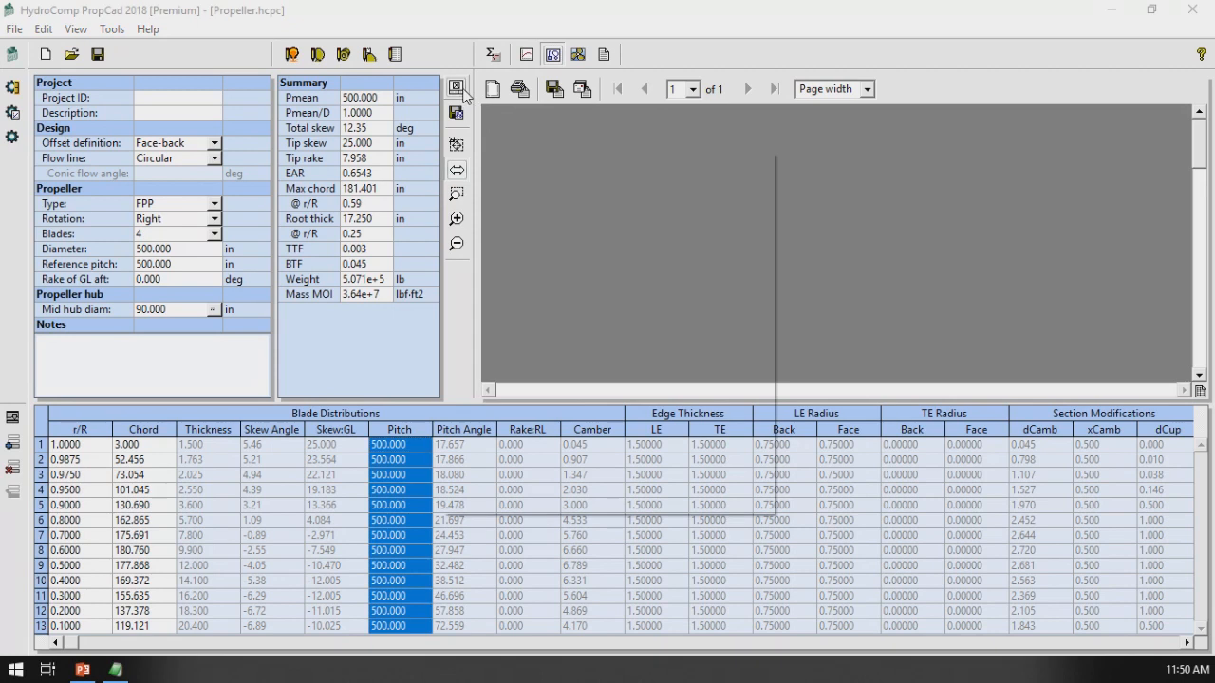
pyautogui.click(508, 491)
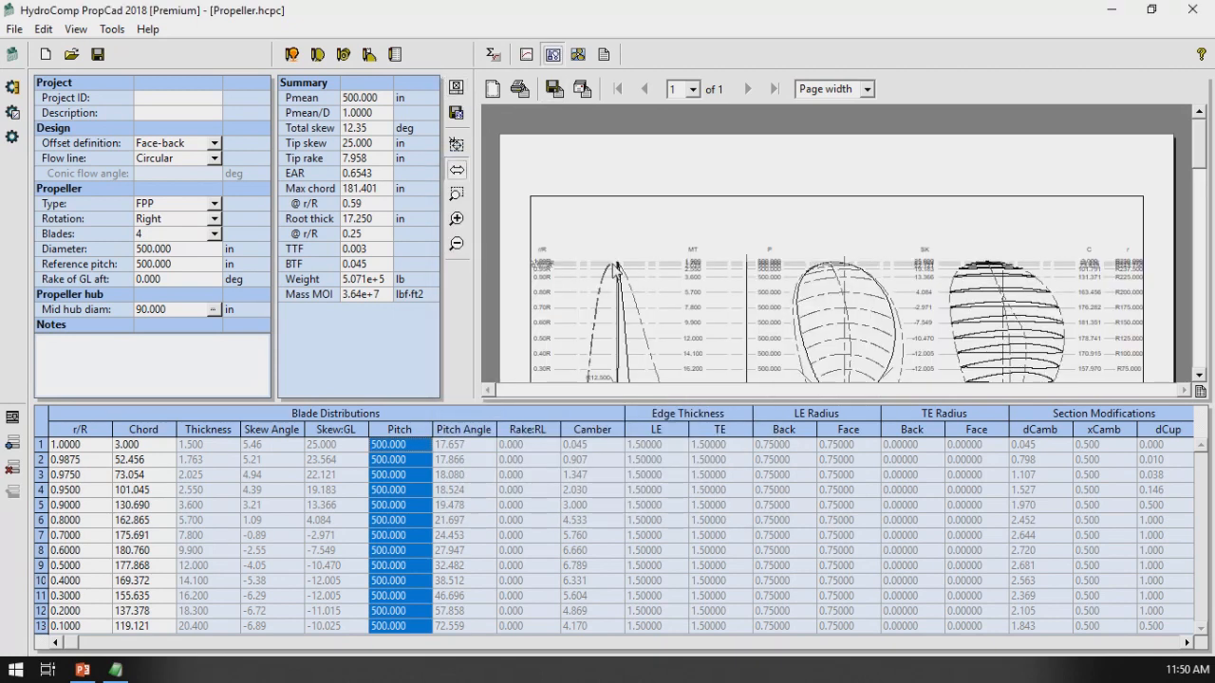
pyautogui.scroll(-2, 955, 269)
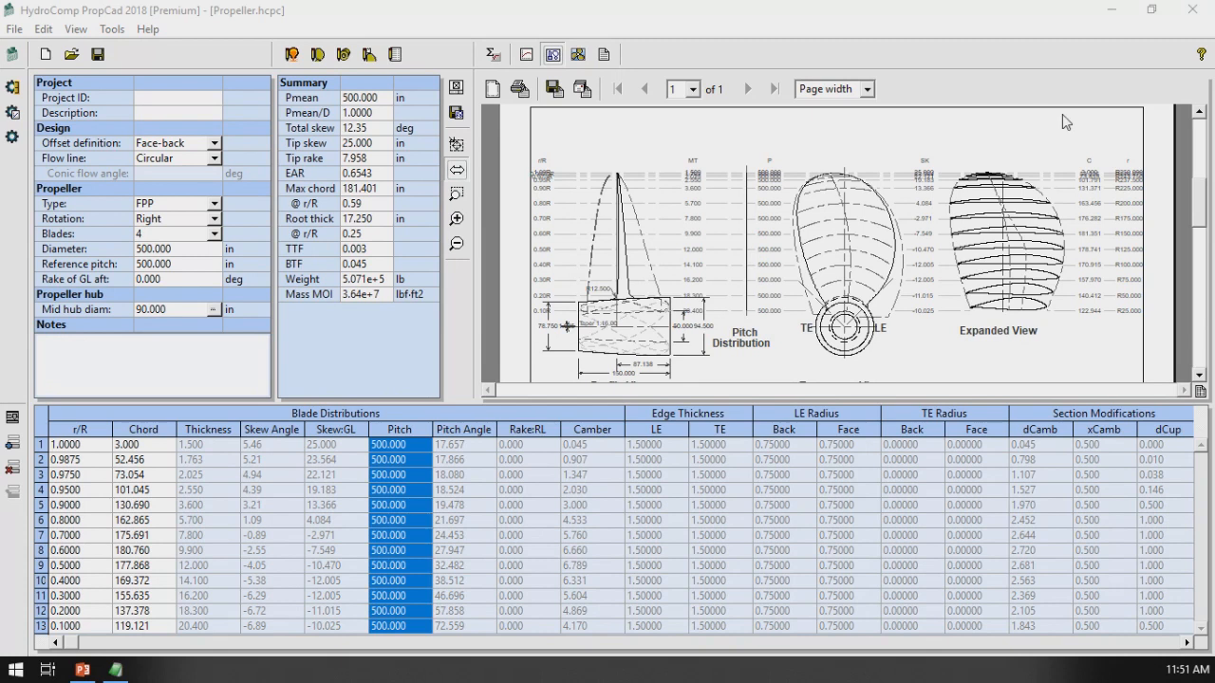
# - Show the propeller as a 3D model and rotate it to view the blades from several sides
pyautogui.click(582, 57)
pyautogui.moveTo(741, 180)
pyautogui.mouseDown()
pyautogui.moveTo(801, 175)
pyautogui.moveTo(819, 157)
pyautogui.moveTo(806, 140)
pyautogui.moveTo(809, 166)
pyautogui.moveTo(775, 162)
pyautogui.mouseUp()
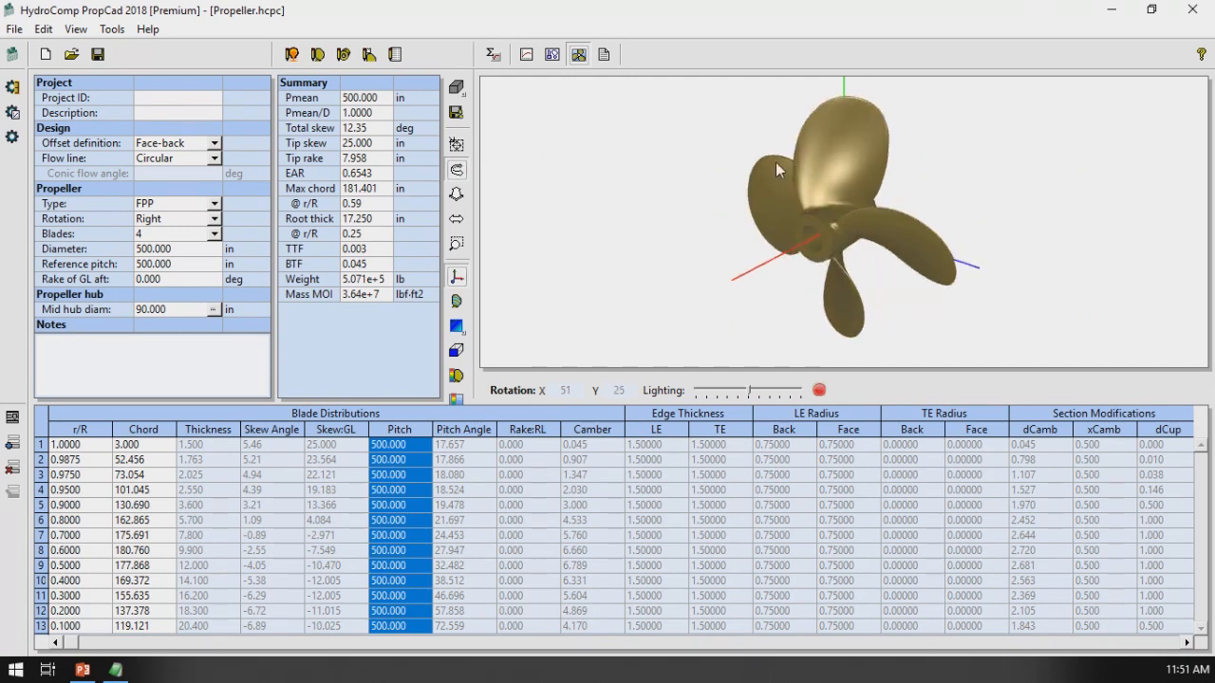
pyautogui.moveTo(775, 163); pyautogui.dragTo(683, 181)
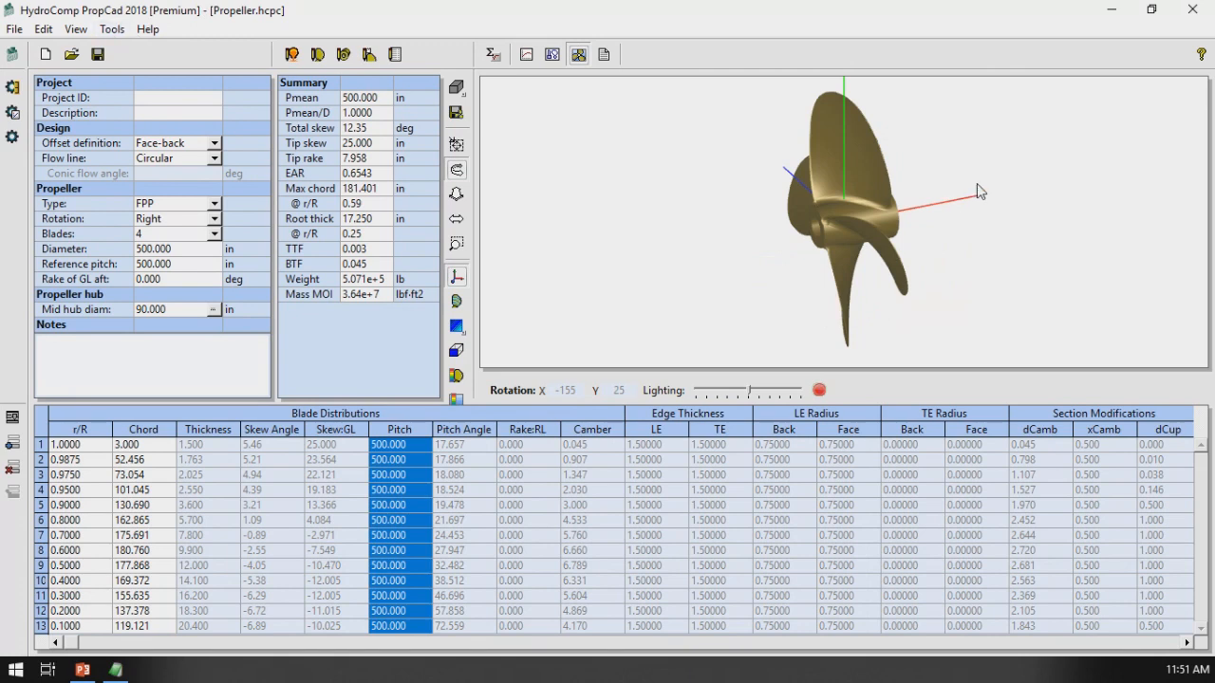
pyautogui.moveTo(979, 191); pyautogui.dragTo(826, 199)
# - Open the Pattern Corrections utility and its help, and display the Overview topic under Pattern Corrections Utility
pyautogui.click(114, 30)
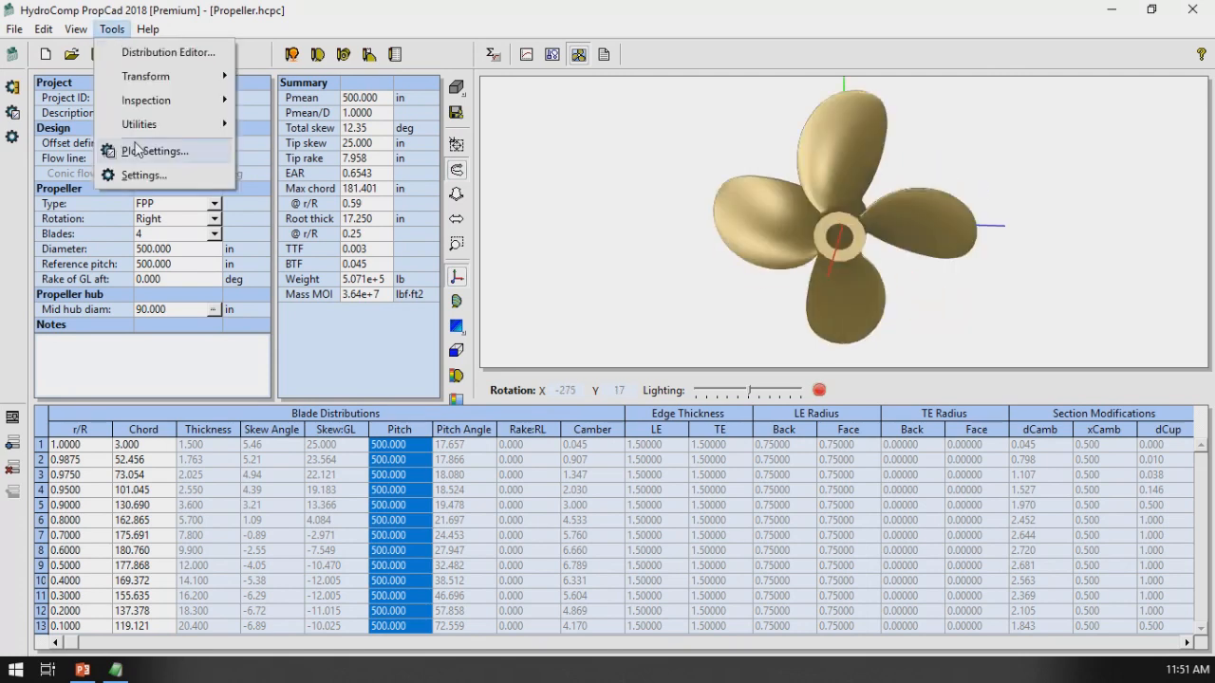
pyautogui.moveTo(147, 129)
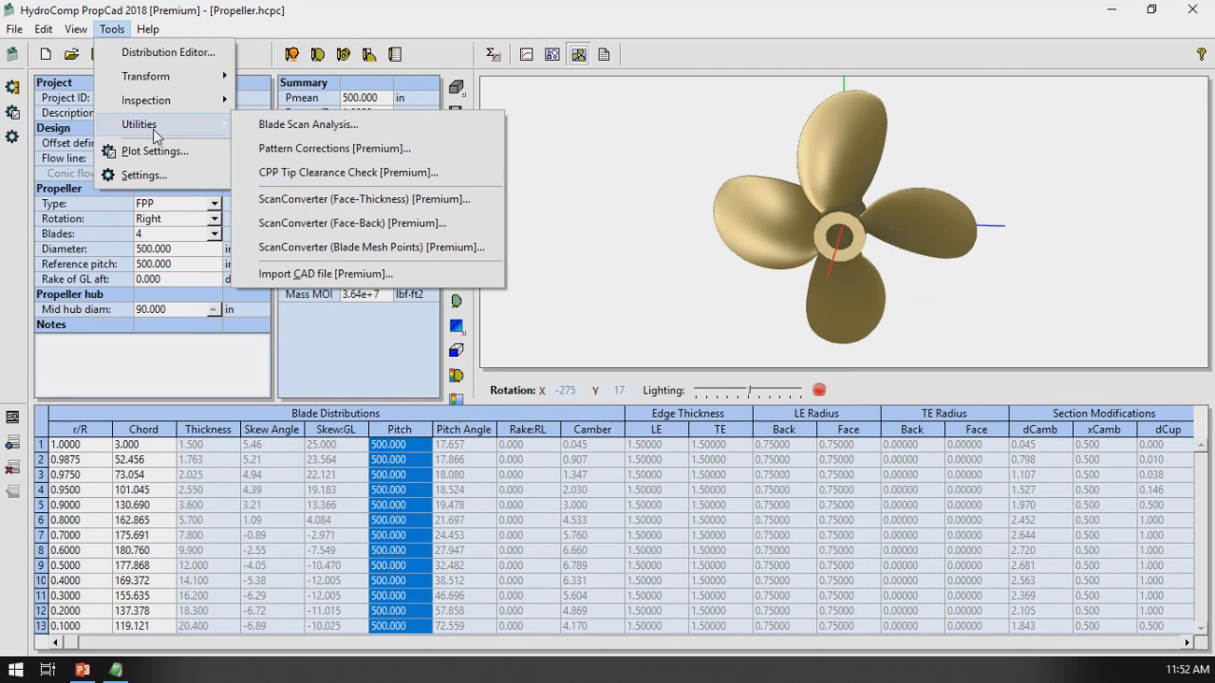
pyautogui.click(384, 150)
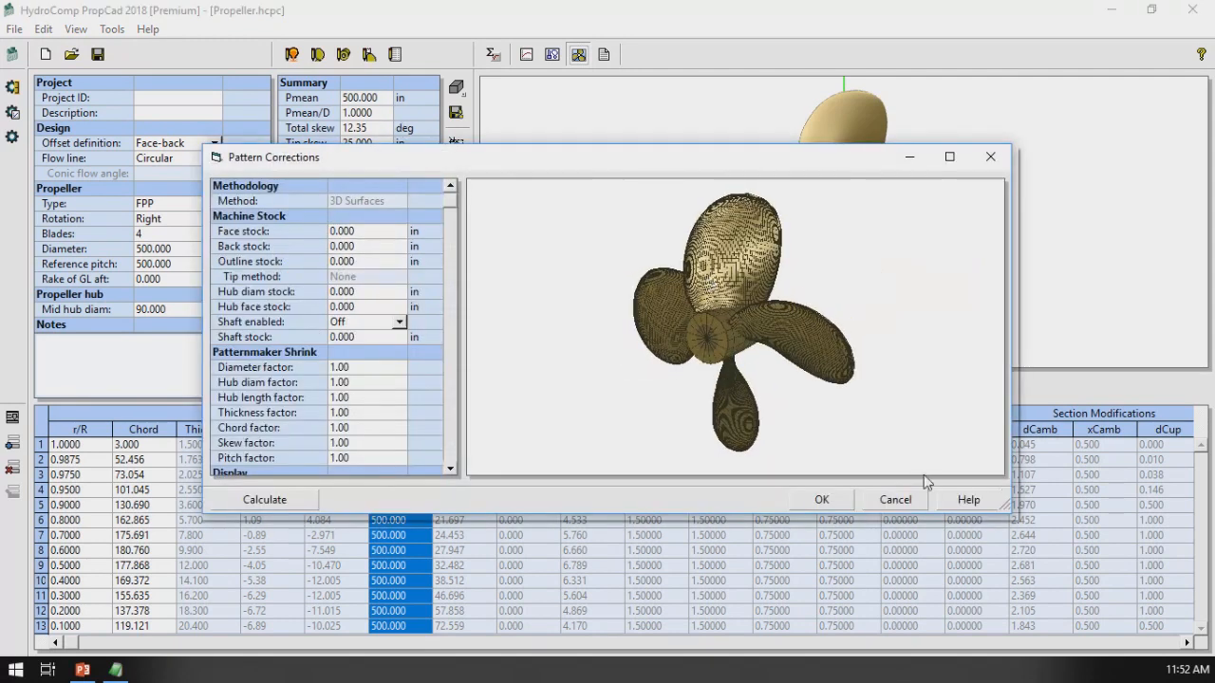
pyautogui.click(968, 500)
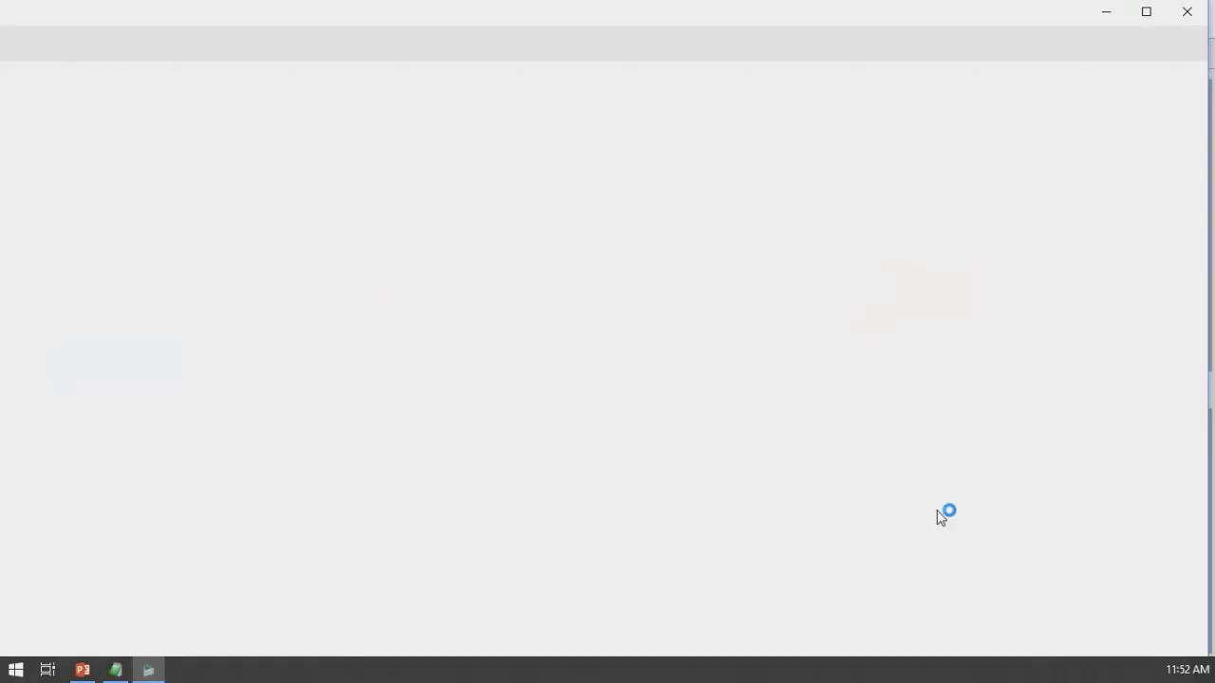
pyautogui.doubleClick(258, 14)
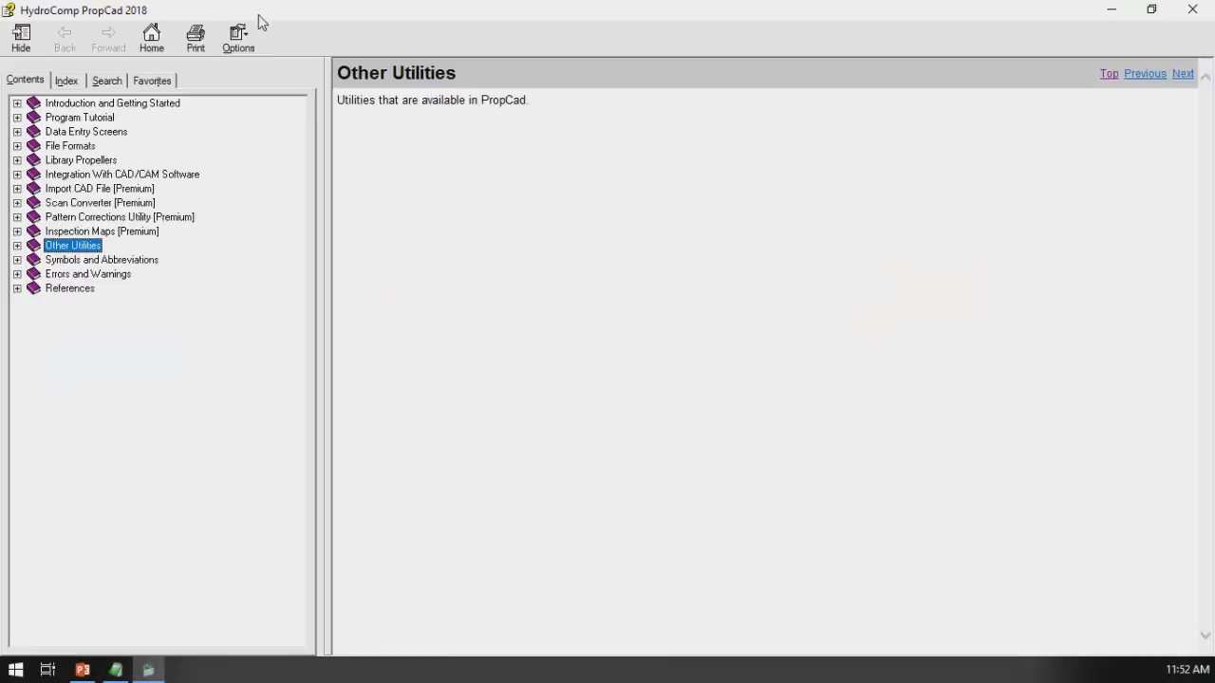
pyautogui.click(18, 217)
pyautogui.click(81, 231)
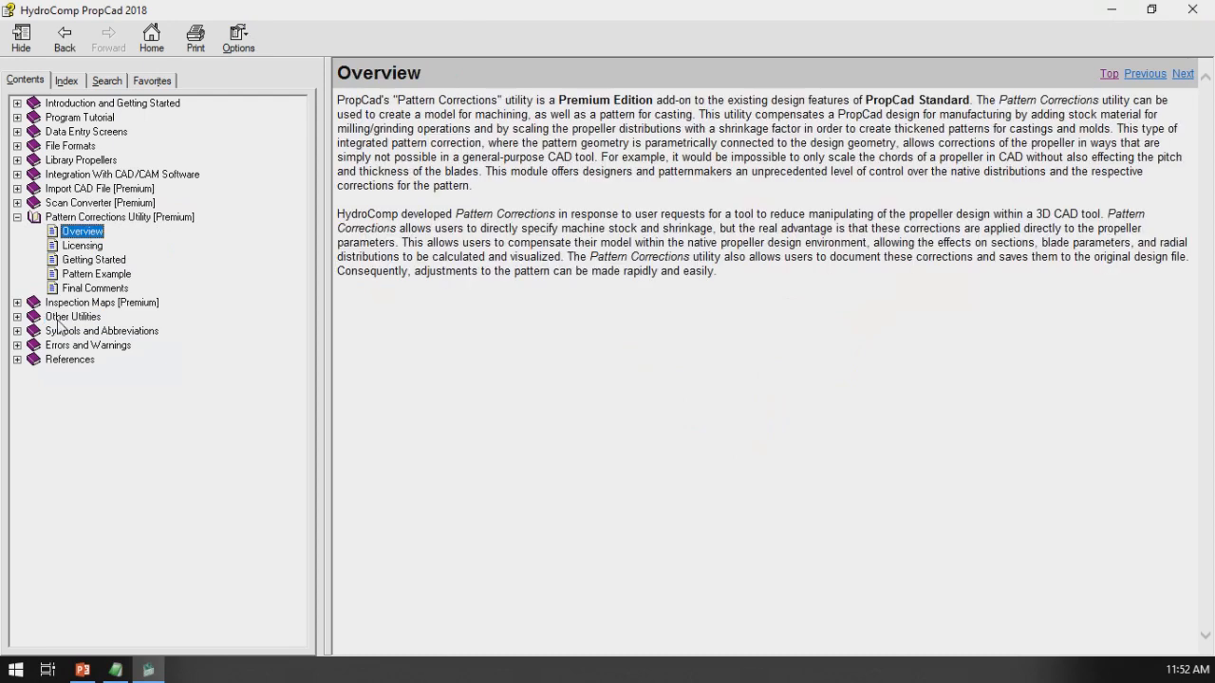
# - Read the Getting Started help topic on design, machining and pattern geometry, then put the help window away
pyautogui.click(76, 262)
pyautogui.click(82, 275)
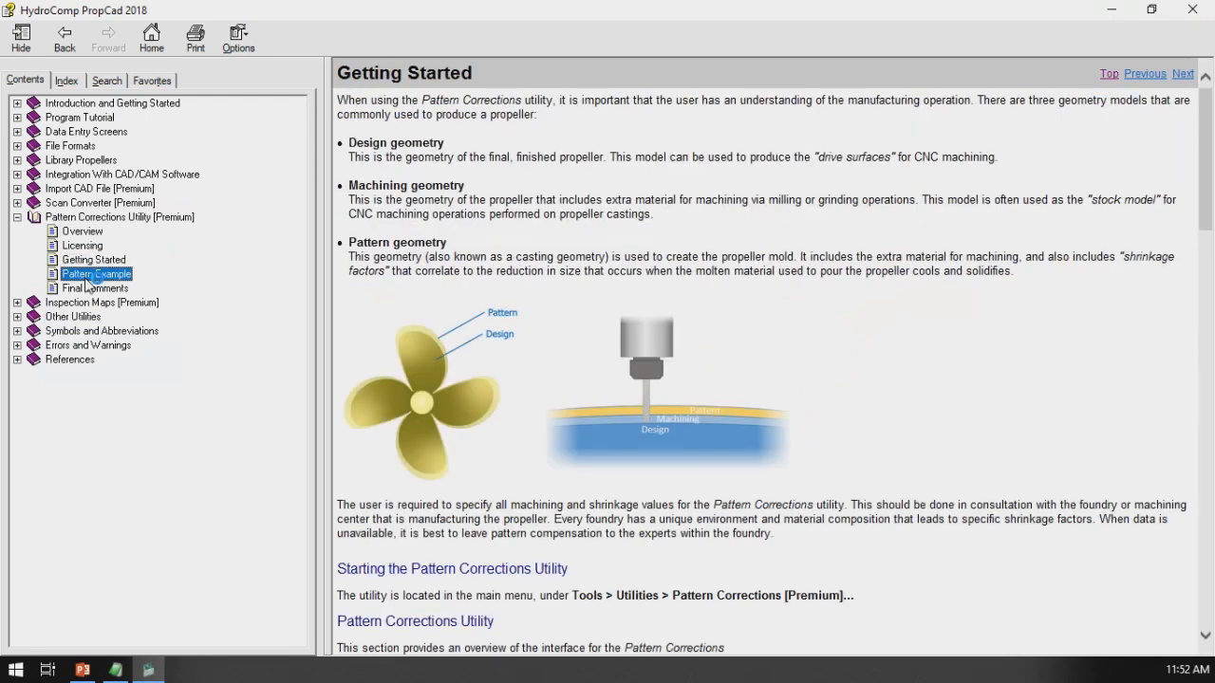
pyautogui.click(86, 261)
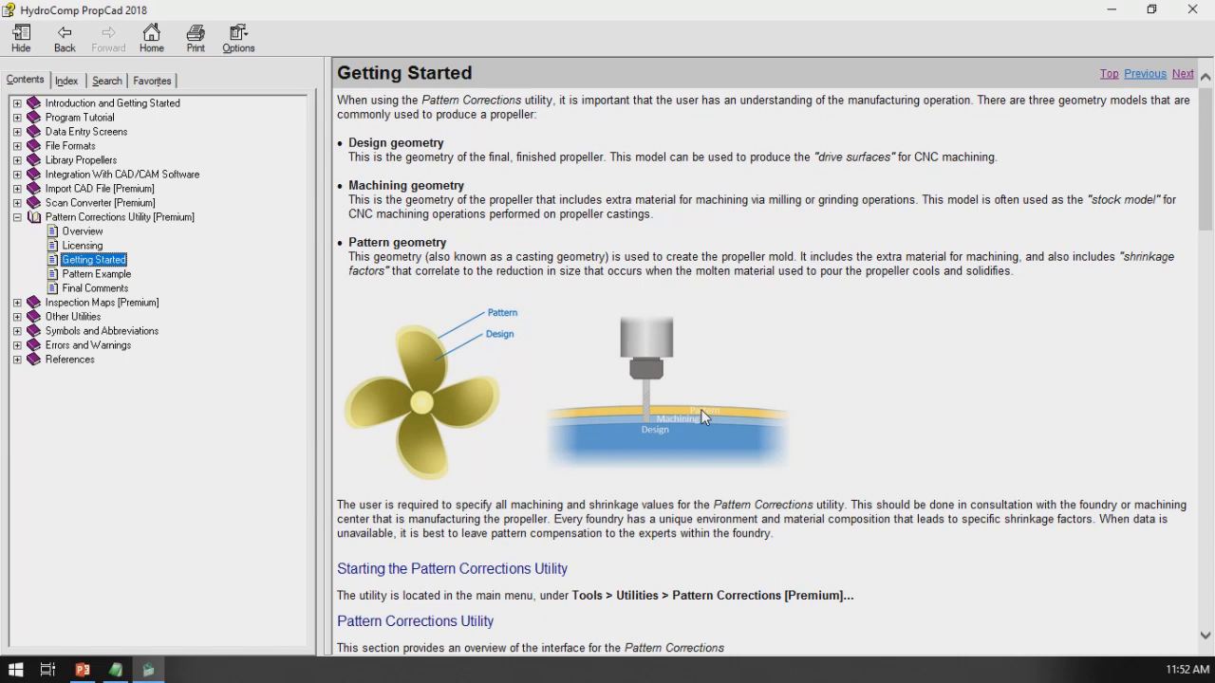
pyautogui.scroll(-1, 597, 229)
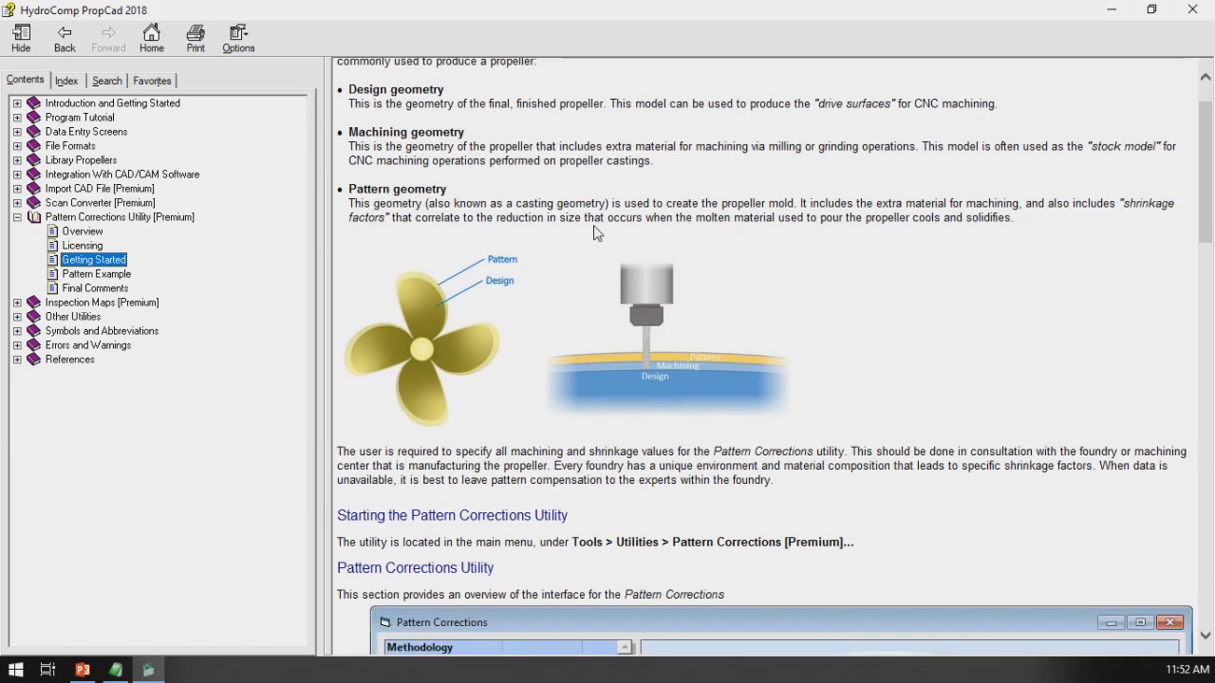
pyautogui.scroll(-8, 598, 234)
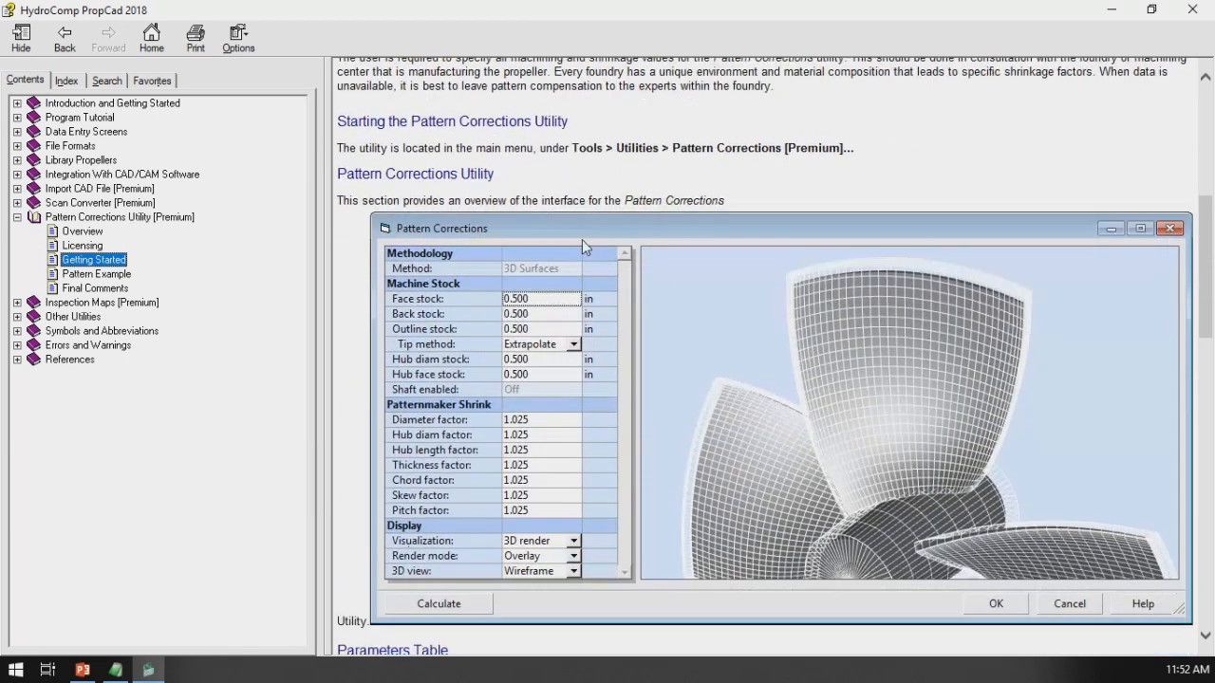
pyautogui.scroll(8, 617, 295)
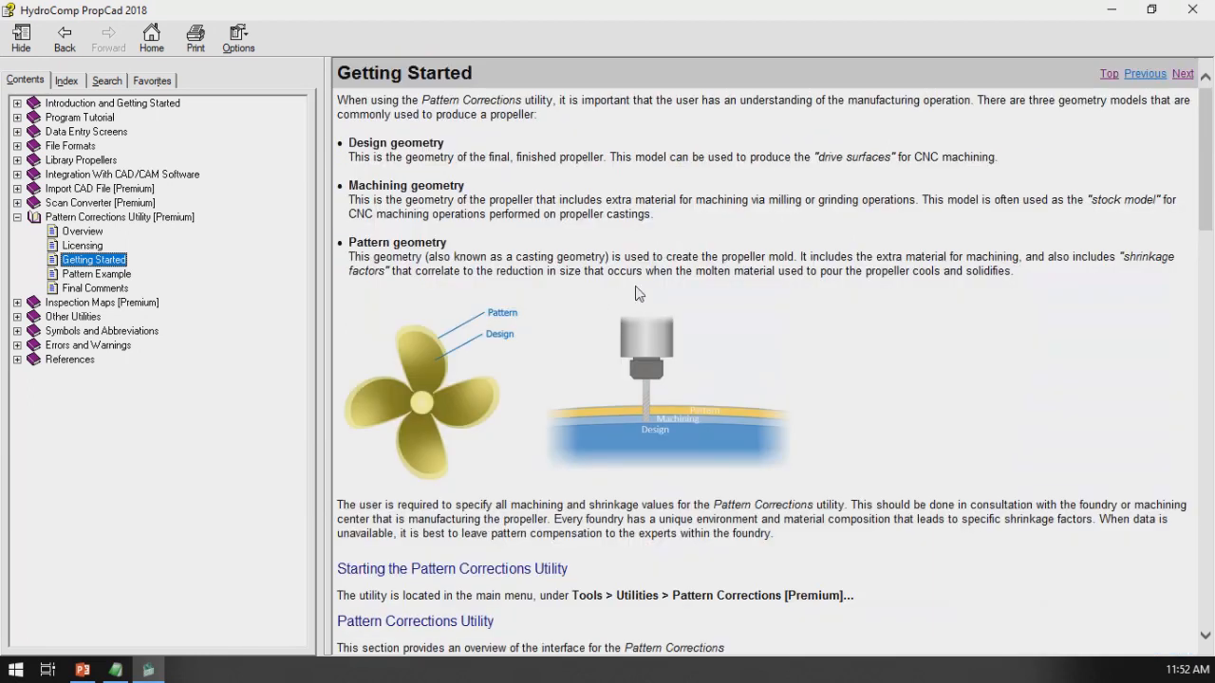
pyautogui.click(1117, 12)
# - Enlarge the Pattern Corrections window, examine the wireframe propeller around the hub and blade roots, then leave the utility without applying corrections
pyautogui.doubleClick(752, 156)
pyautogui.moveTo(721, 206); pyautogui.dragTo(699, 243)
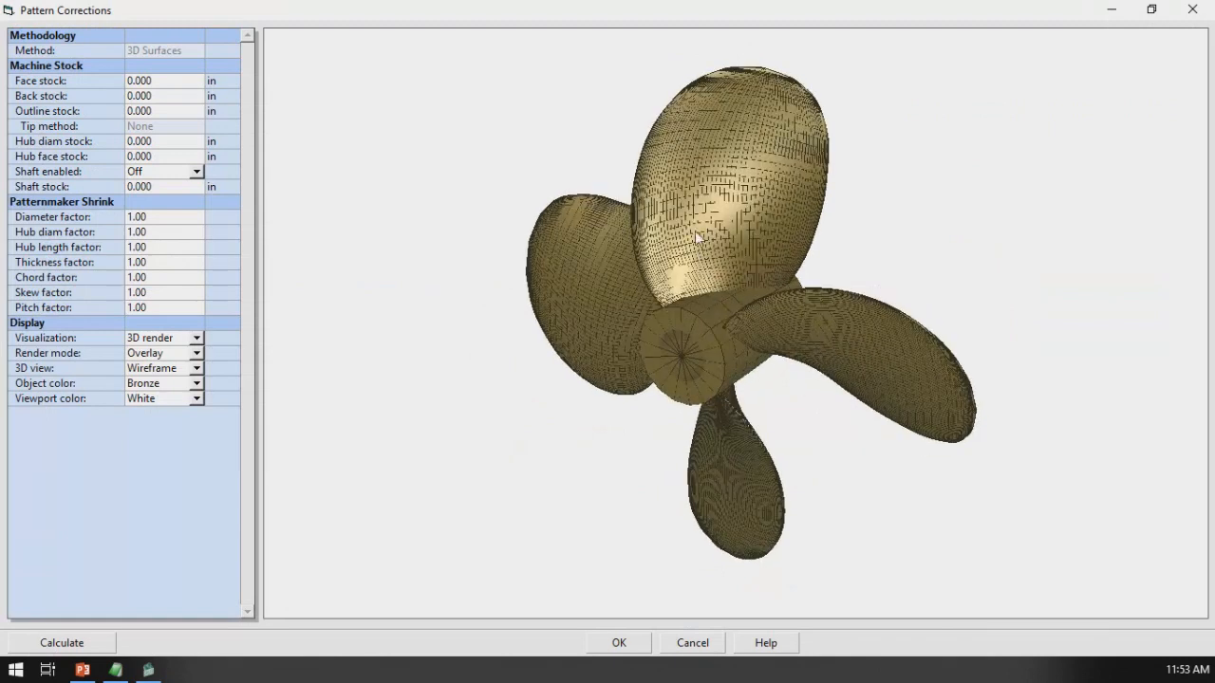
pyautogui.scroll(5, 755, 260)
pyautogui.scroll(3, 755, 271)
pyautogui.scroll(3, 749, 287)
pyautogui.scroll(-2, 615, 317)
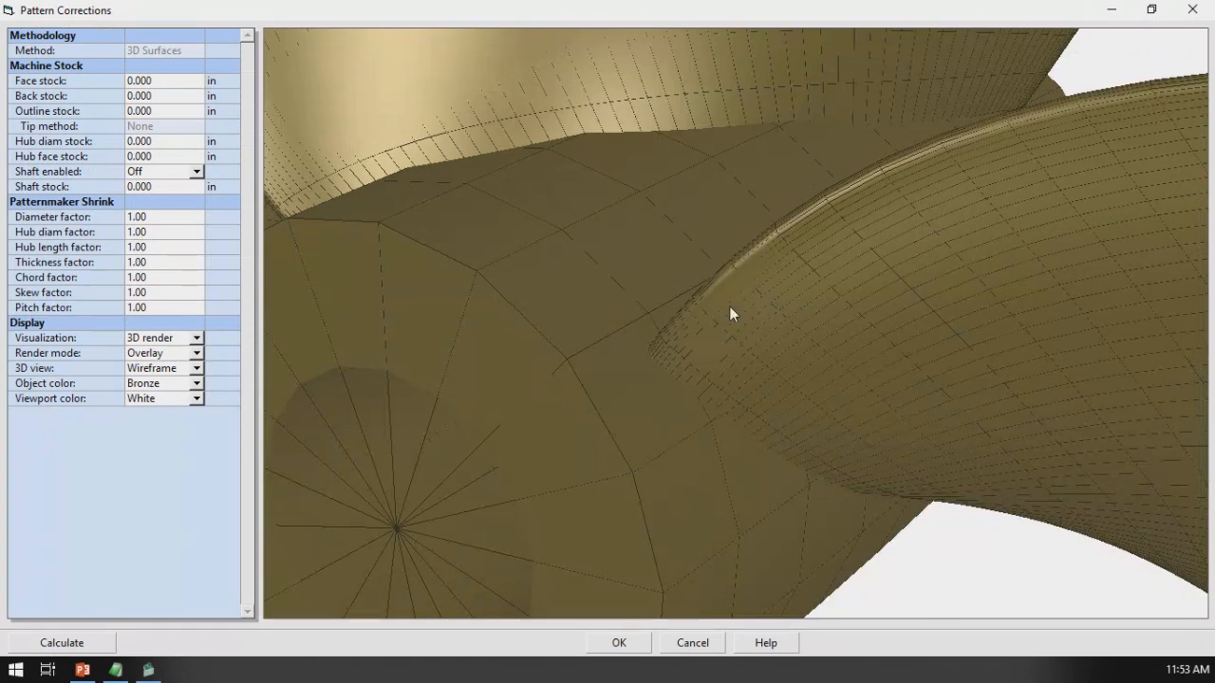
pyautogui.scroll(-4, 788, 323)
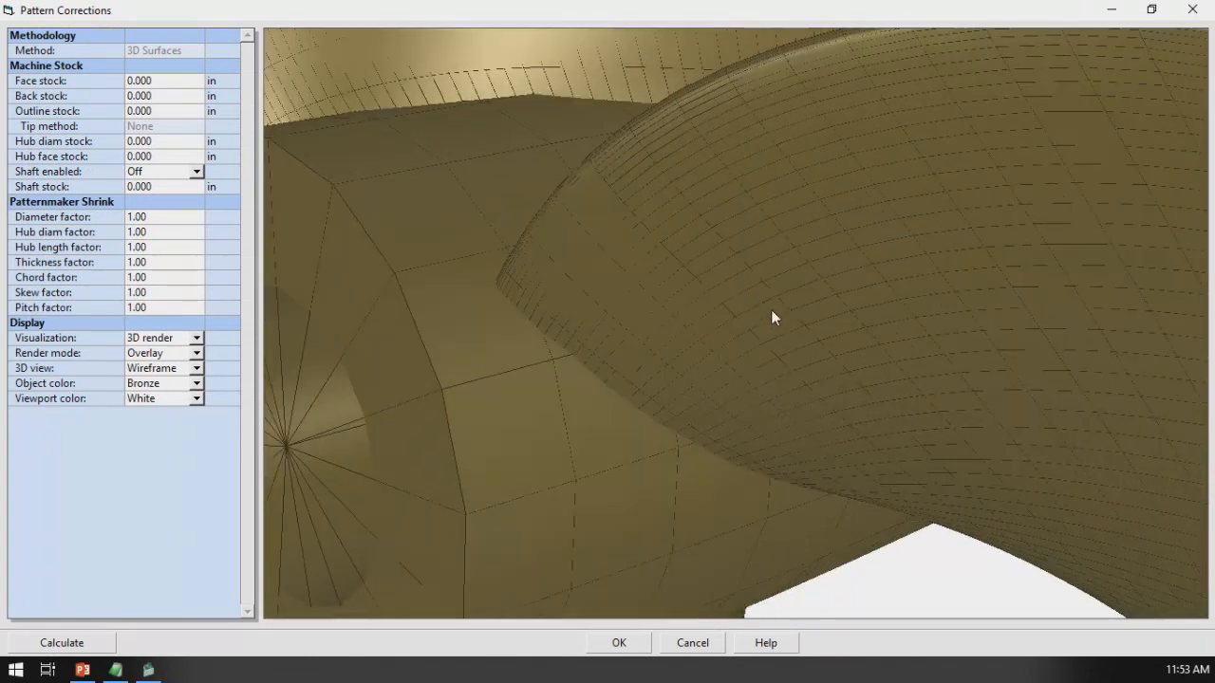
pyautogui.scroll(-2, 780, 303)
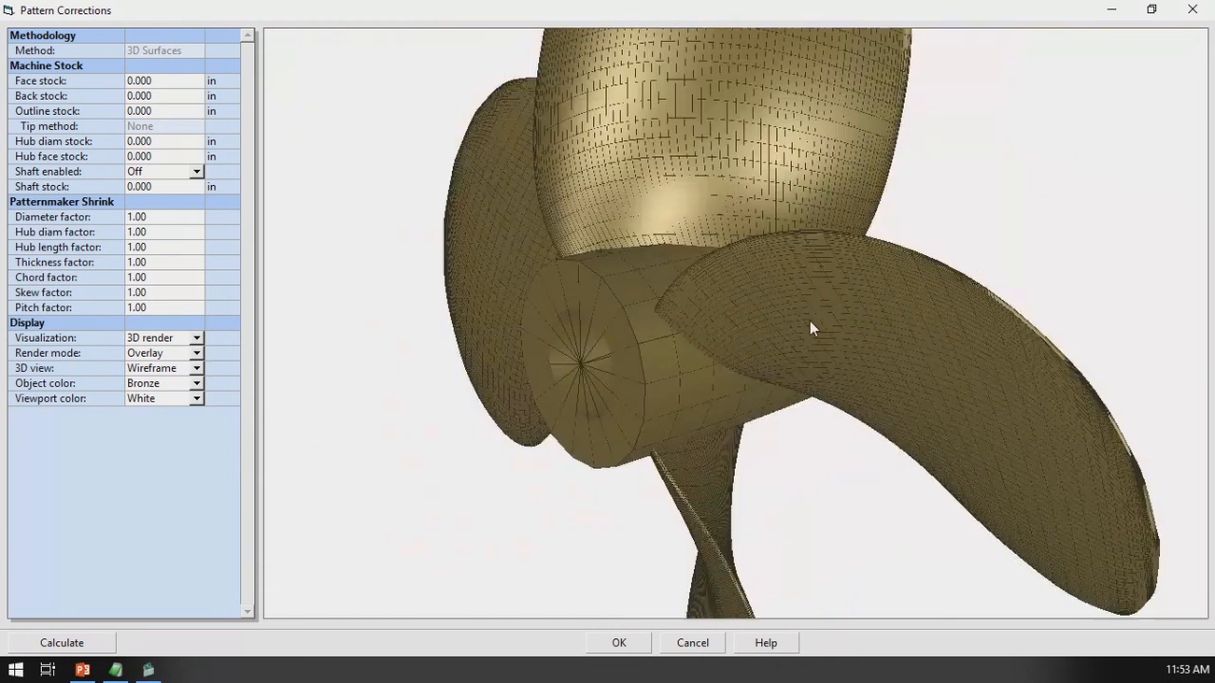
pyautogui.scroll(1, 809, 321)
pyautogui.moveTo(816, 322); pyautogui.dragTo(843, 313)
pyautogui.doubleClick(195, 8)
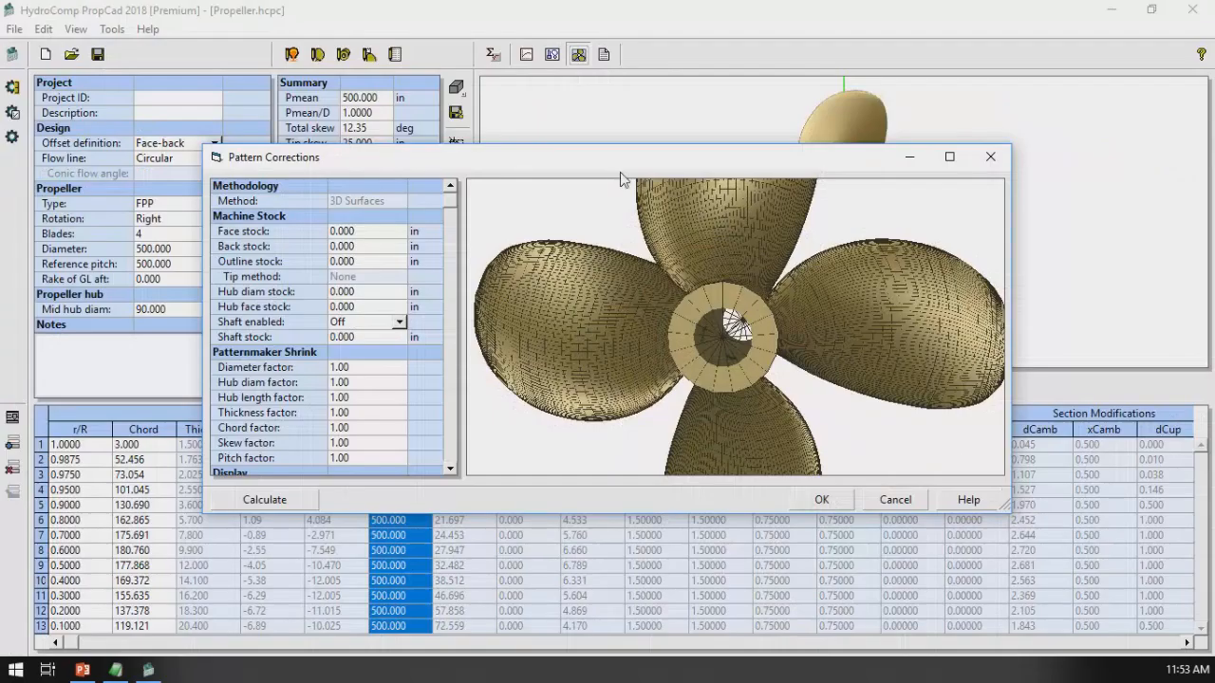
pyautogui.click(906, 501)
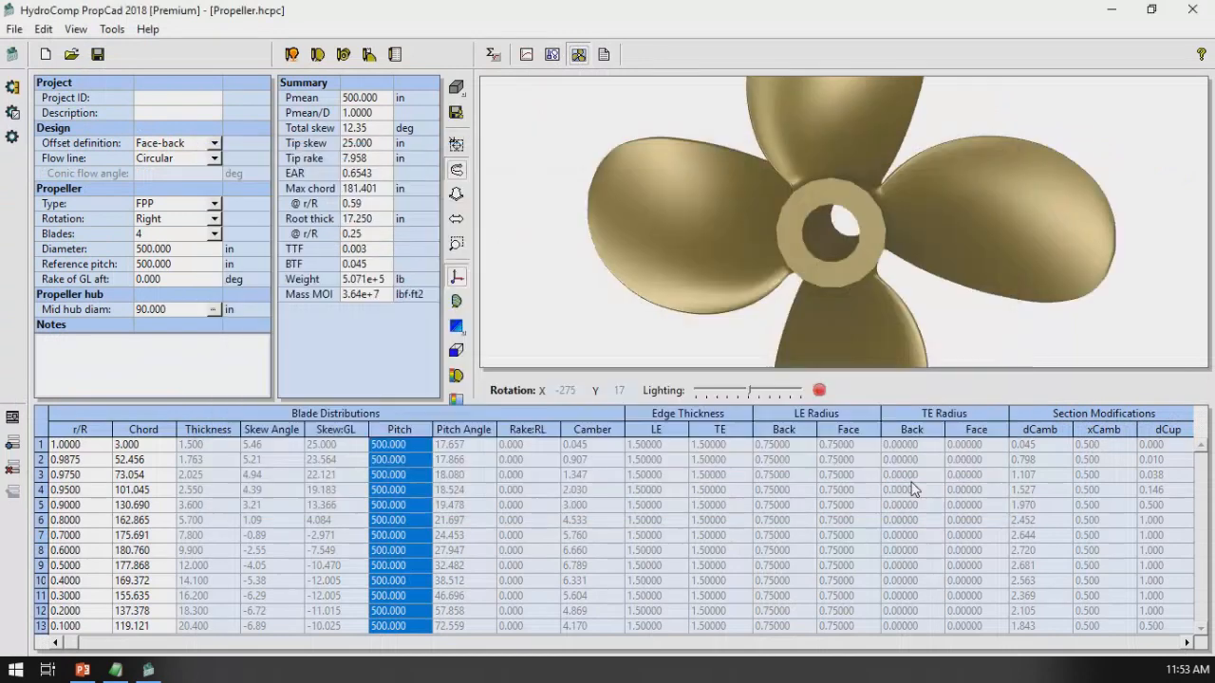
# - Scale the whole propeller down to a 50 in diameter using the Scale transformation
pyautogui.click(166, 249)
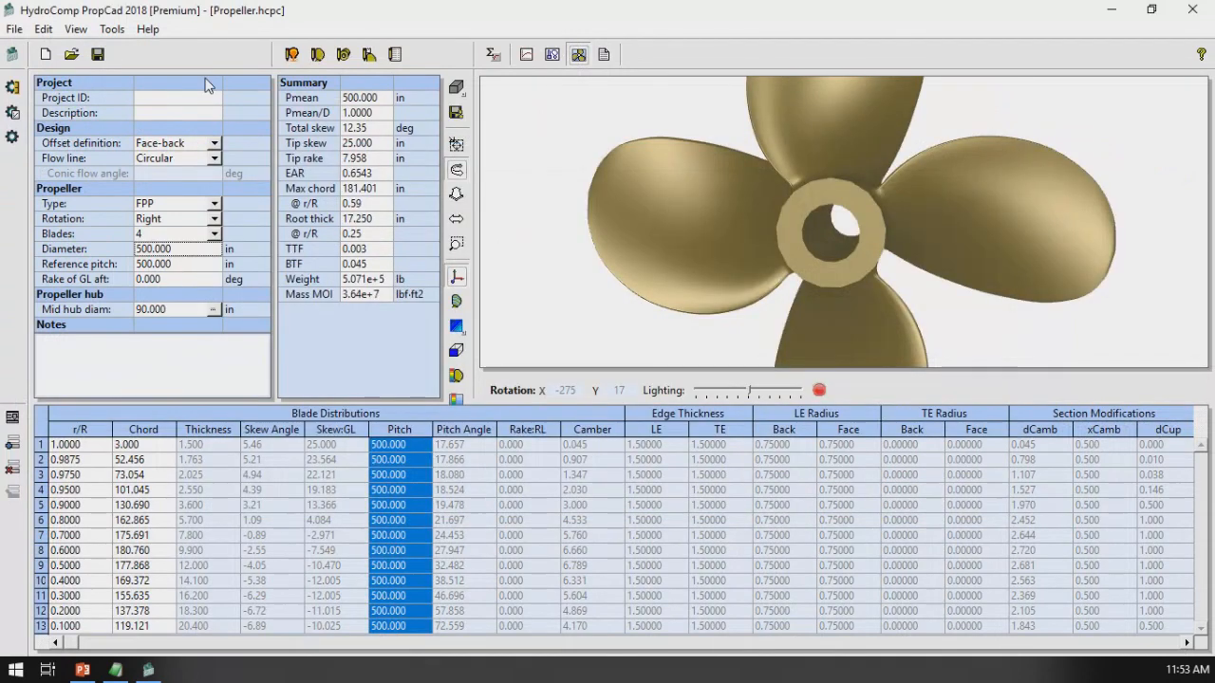
pyautogui.click(112, 28)
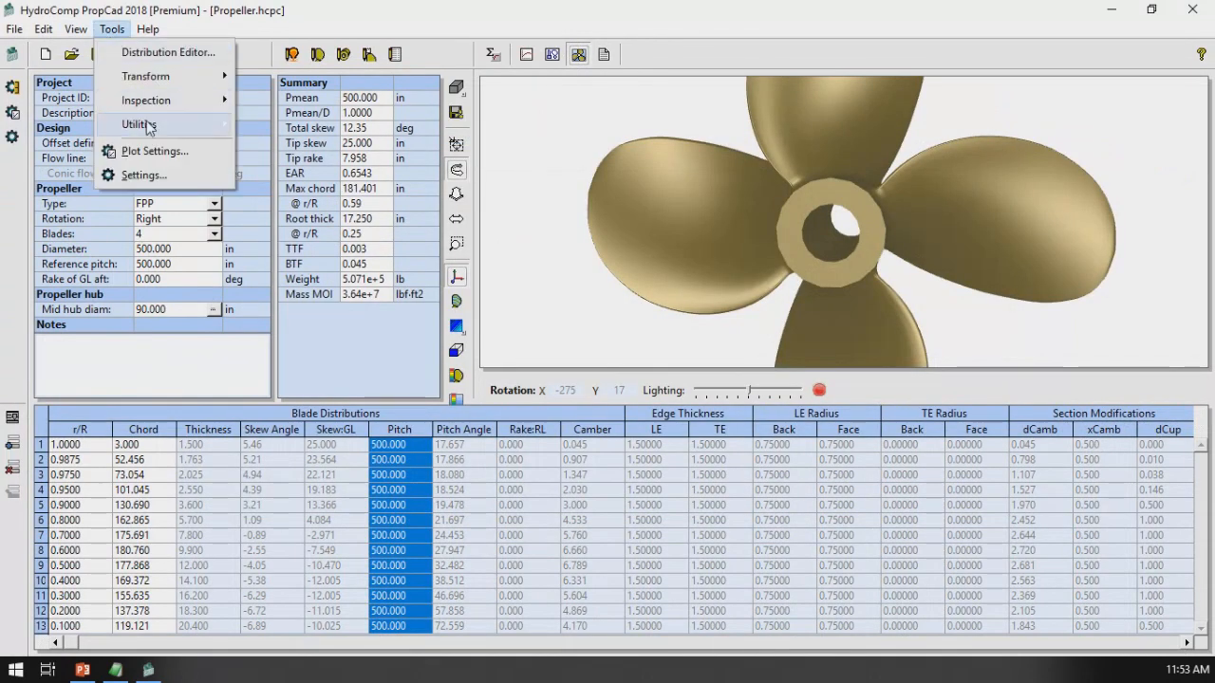
pyautogui.moveTo(214, 76)
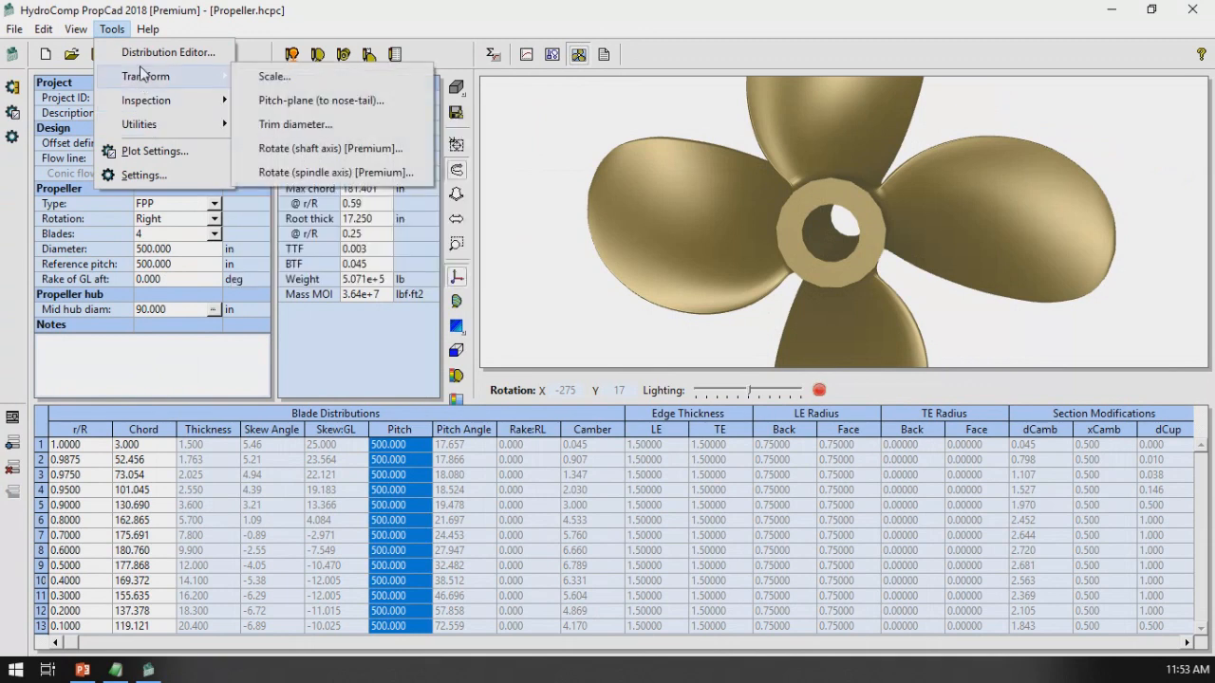
pyautogui.click(268, 76)
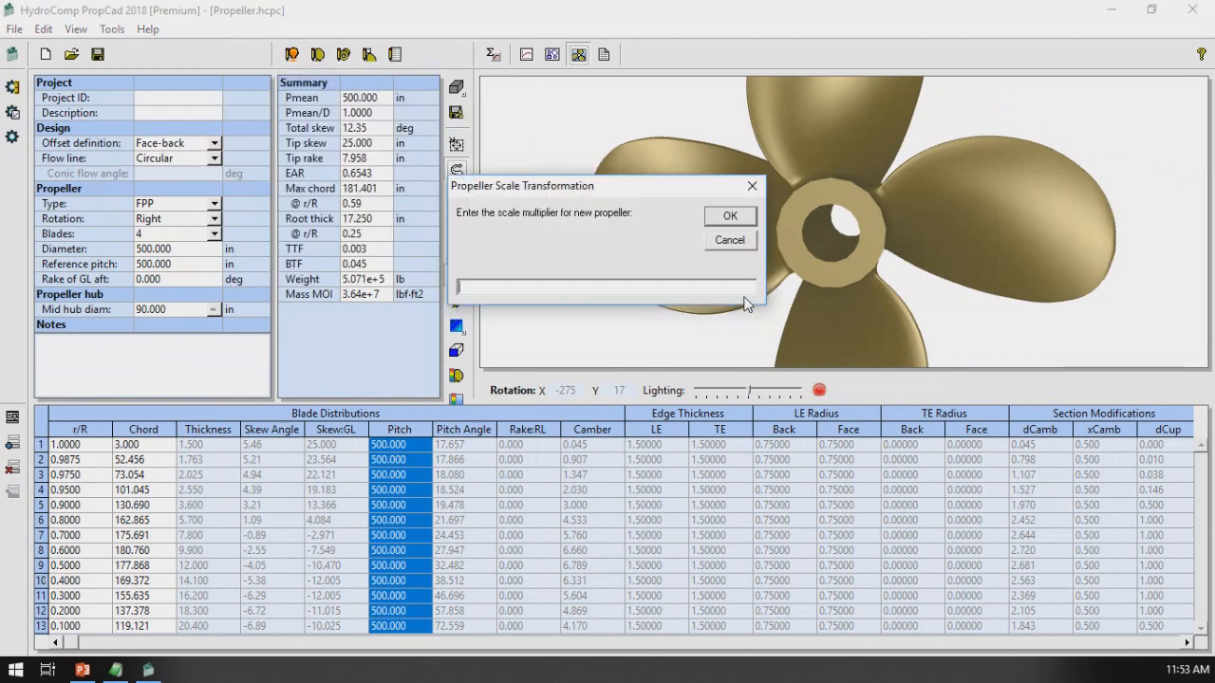
pyautogui.write('1')
pyautogui.click(730, 216)
pyautogui.click(501, 57)
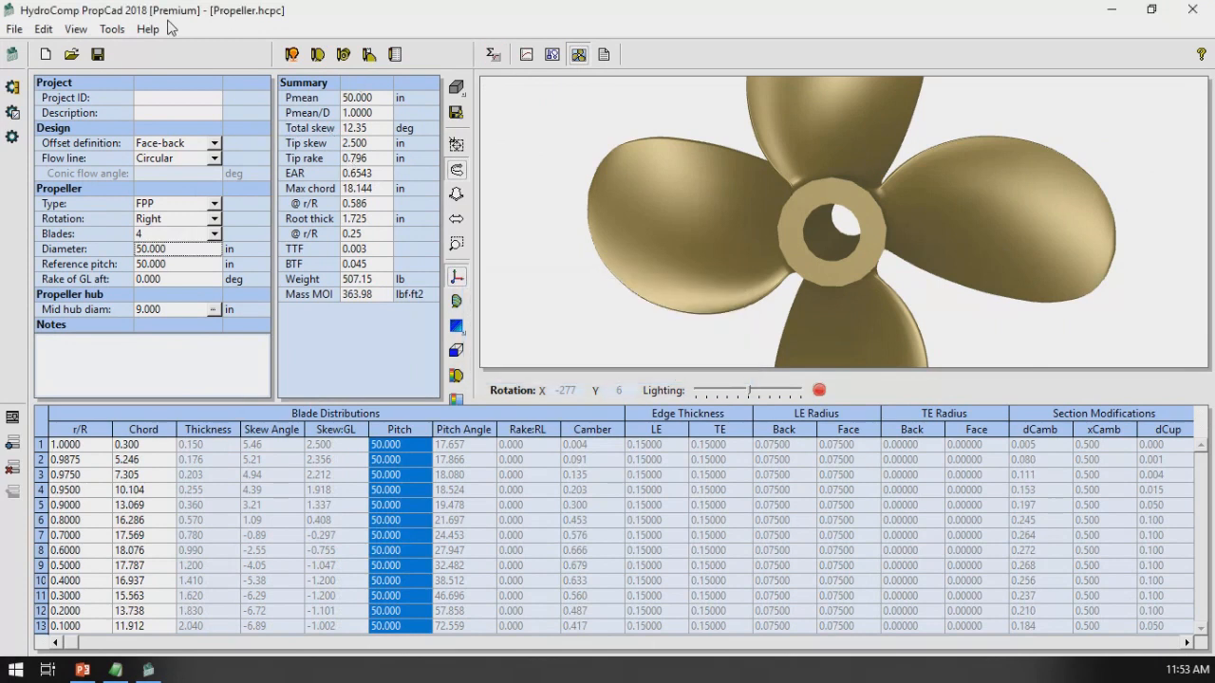
# - Open the Pattern Corrections utility for the scaled propeller and enlarge its window to full screen
pyautogui.click(112, 29)
pyautogui.moveTo(149, 123)
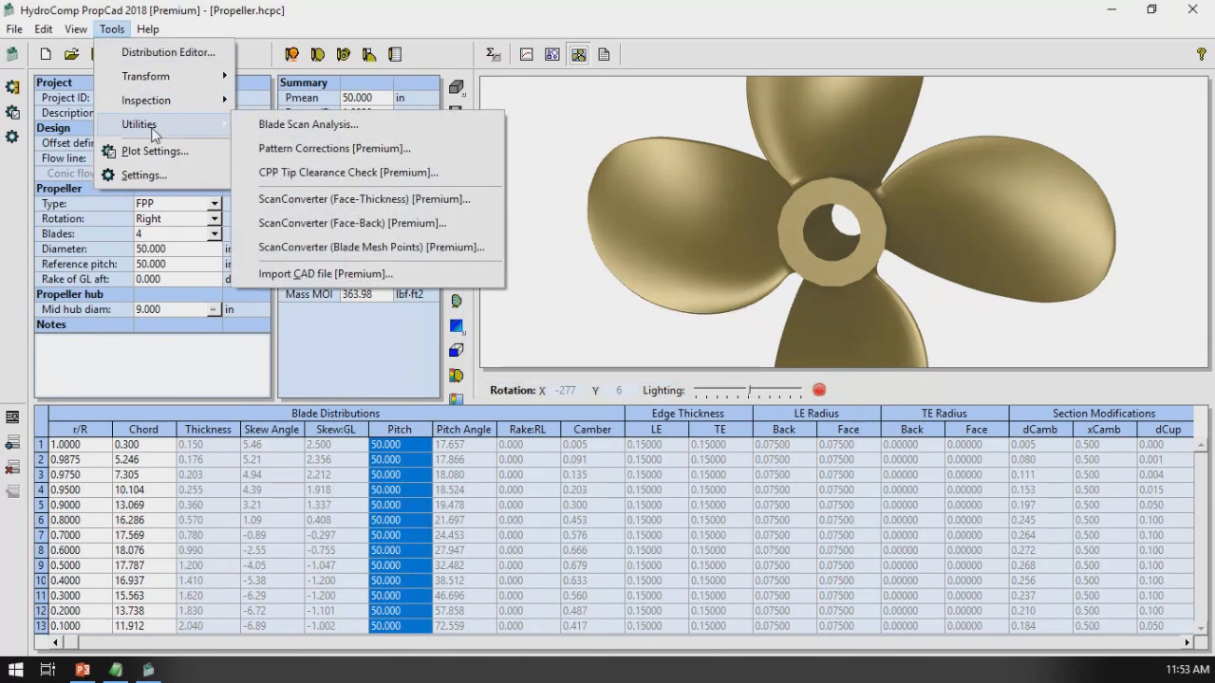
pyautogui.click(357, 148)
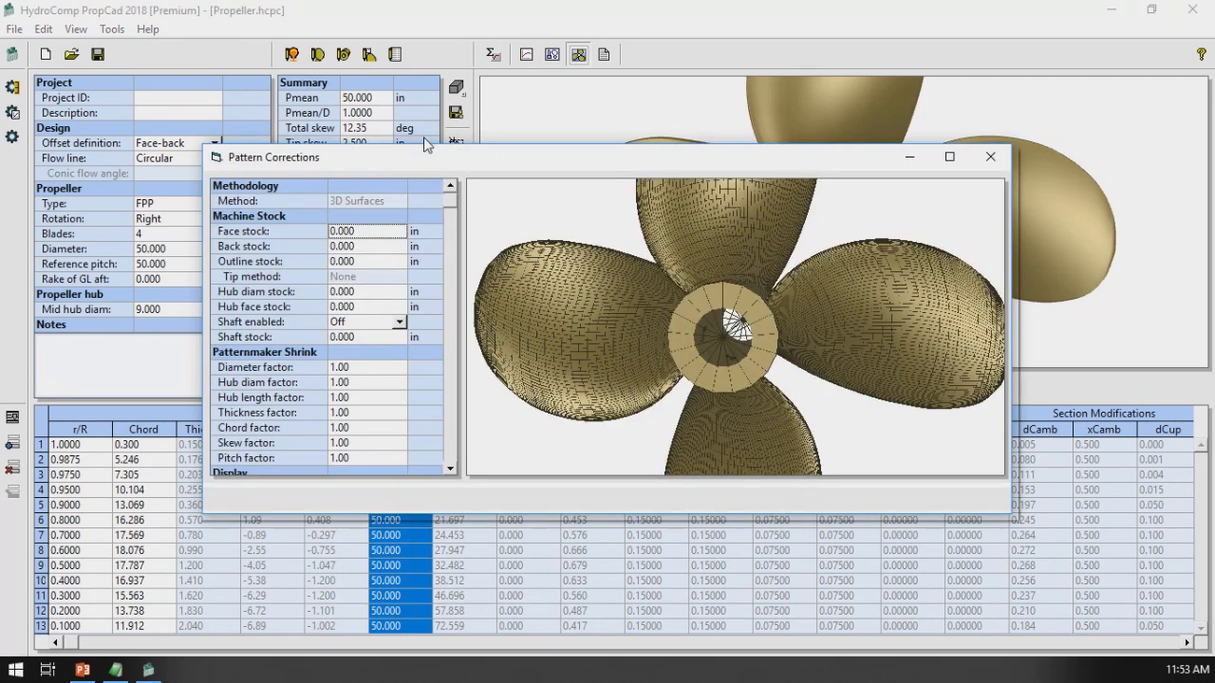
pyautogui.doubleClick(426, 158)
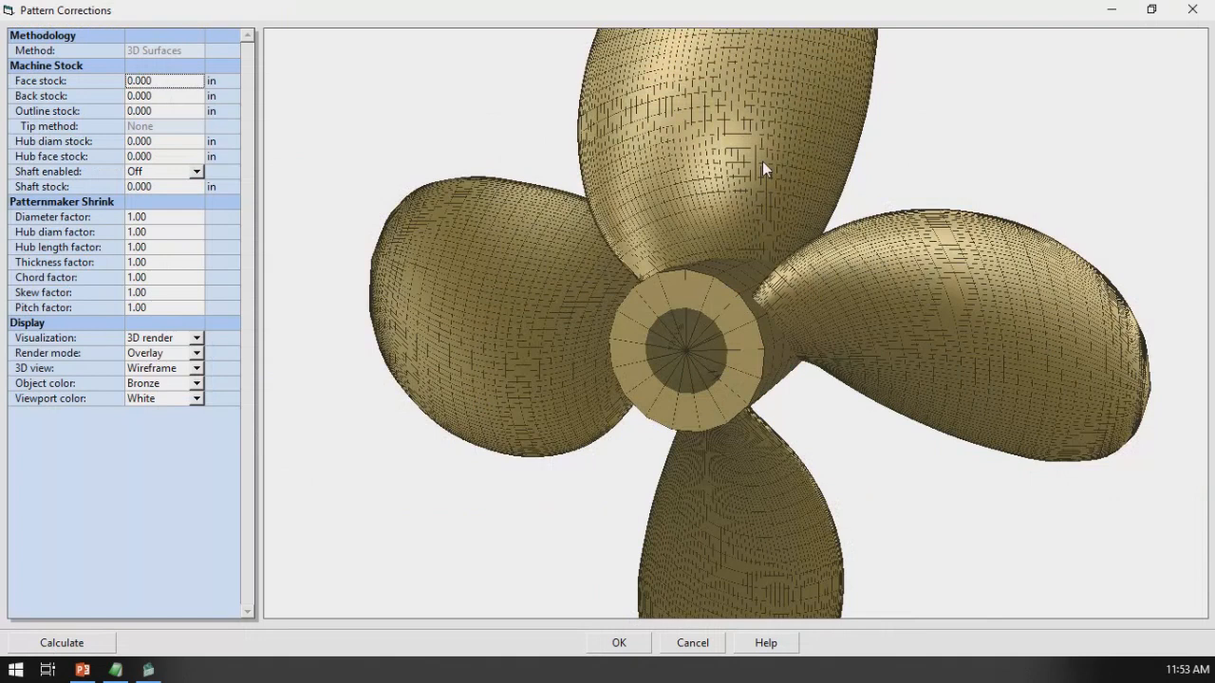
# - Set the face stock, back stock and outline stock to 0.100 in for the pattern
pyautogui.write('.100')
pyautogui.press('Return')
pyautogui.press('Down')
pyautogui.write('.100')
pyautogui.press('Return')
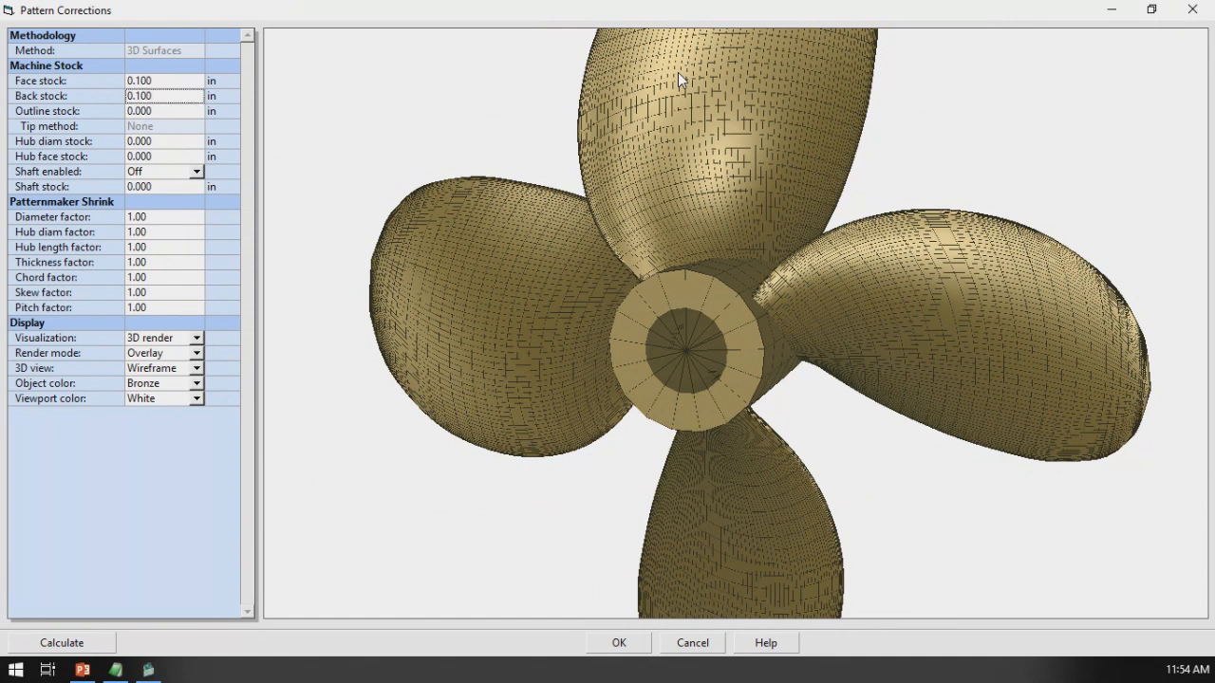
pyautogui.press('Down')
pyautogui.write('.100')
pyautogui.press('Return')
# - Examine the wireframe stock overlay at the blade root, edges, tip and hub from several angles
pyautogui.click(626, 149)
pyautogui.moveTo(627, 149); pyautogui.dragTo(604, 163)
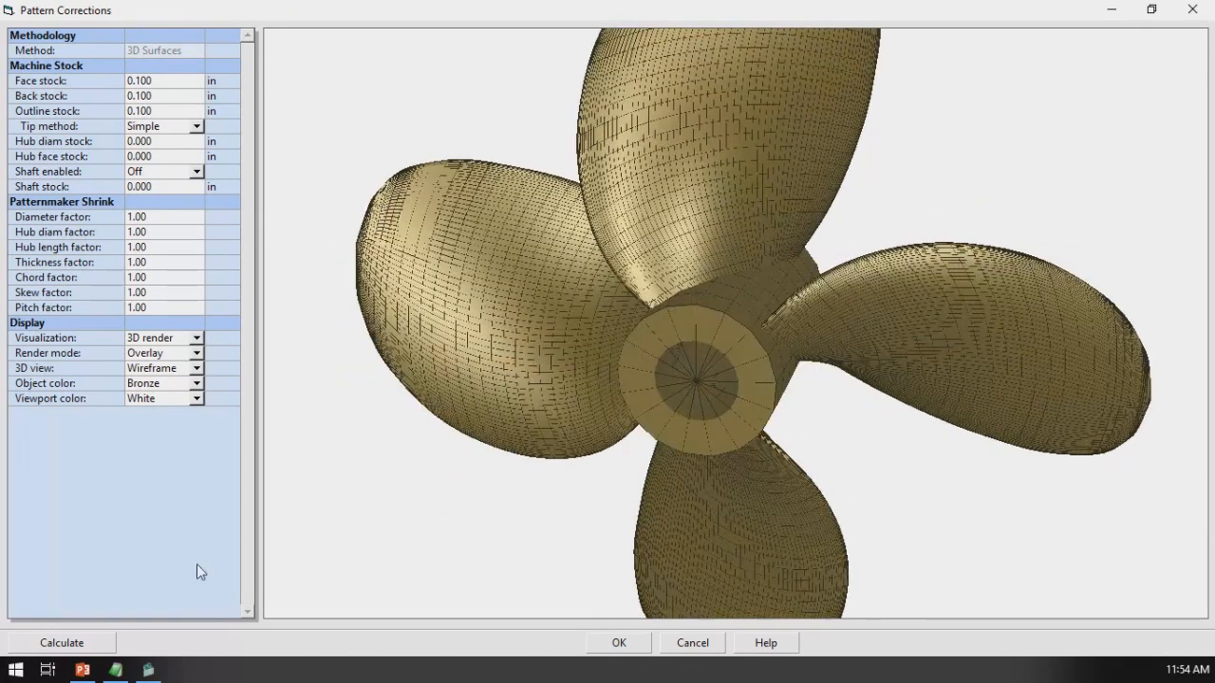
pyautogui.moveTo(693, 148); pyautogui.dragTo(619, 271)
pyautogui.scroll(5, 622, 277)
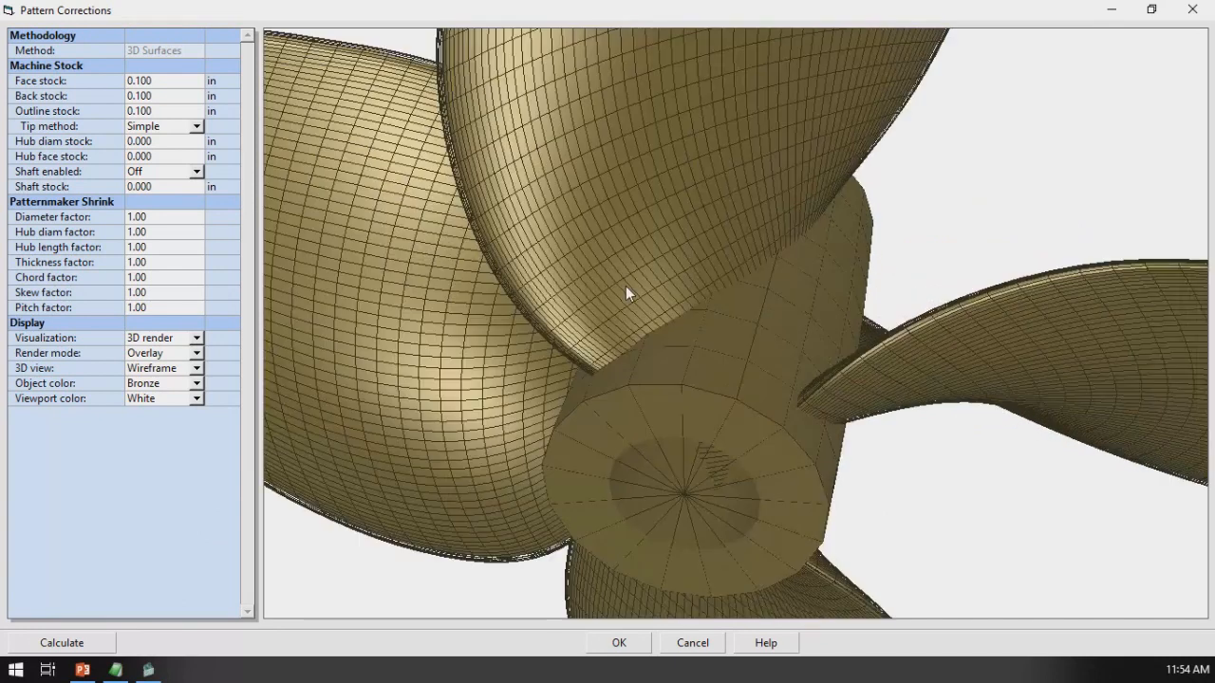
pyautogui.scroll(3, 642, 248)
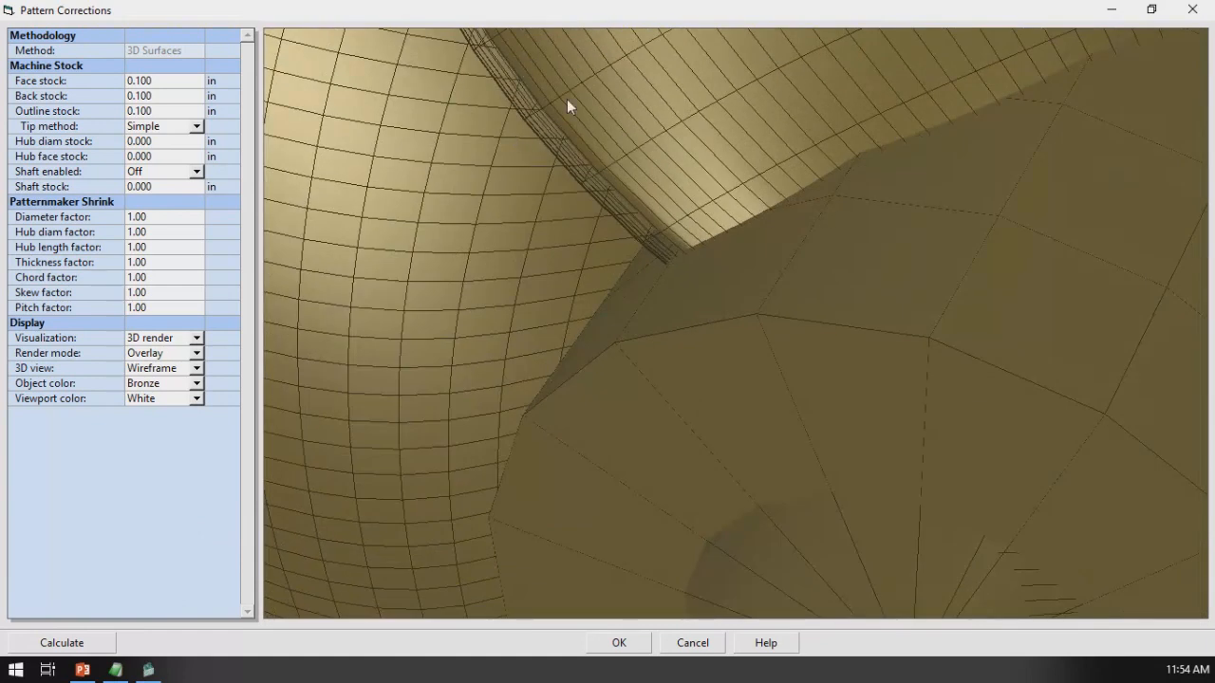
pyautogui.scroll(-3, 556, 192)
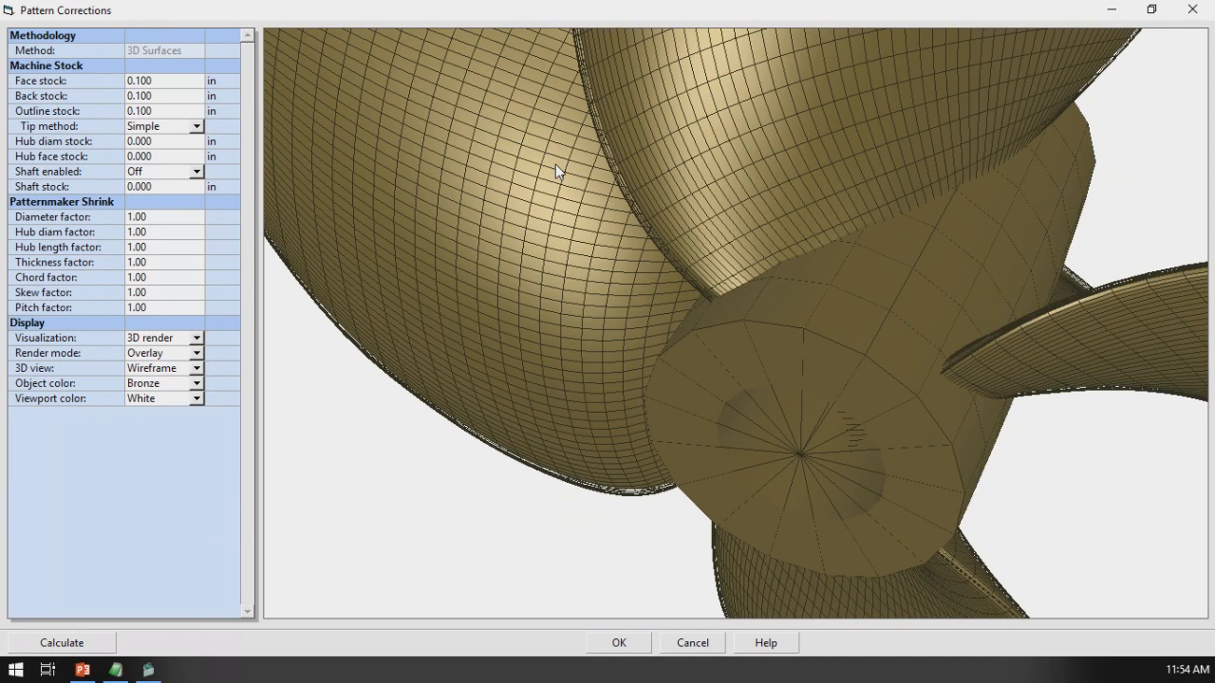
pyautogui.moveTo(555, 160); pyautogui.dragTo(727, 190)
pyautogui.scroll(-5, 727, 175)
pyautogui.scroll(4, 726, 214)
pyautogui.scroll(6, 727, 213)
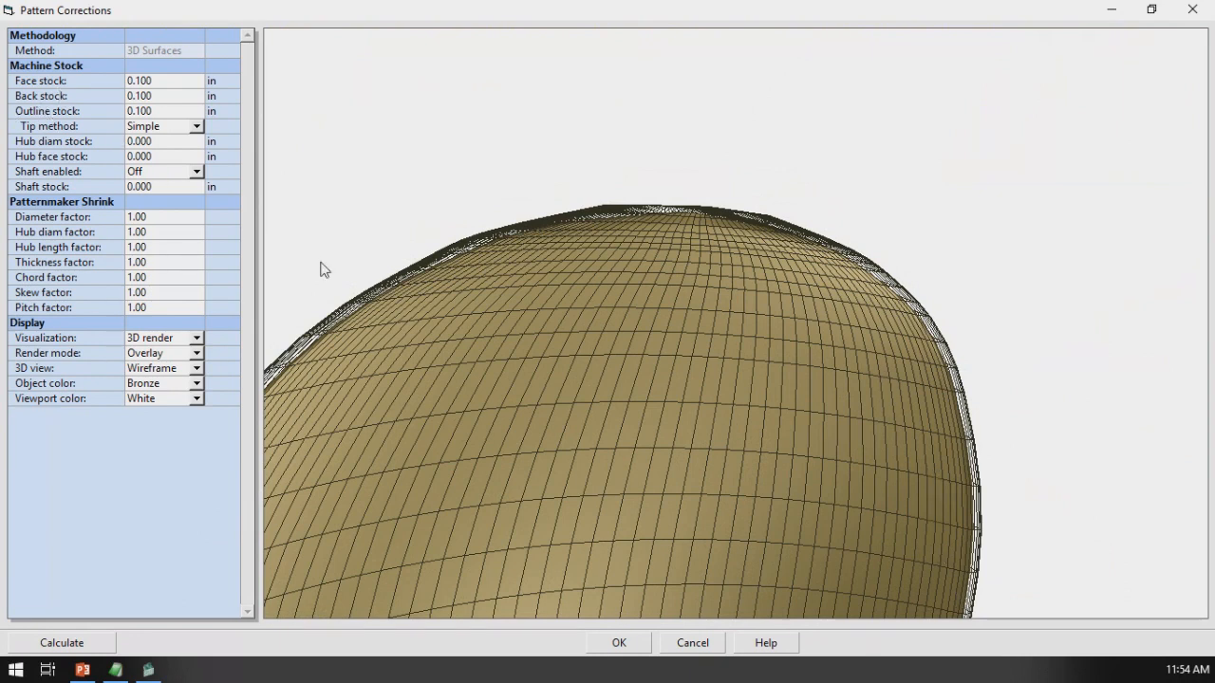
pyautogui.scroll(-3, 543, 393)
pyautogui.moveTo(529, 391)
pyautogui.mouseDown(button='middle')
pyautogui.moveTo(531, 303)
pyautogui.moveTo(548, 396)
pyautogui.mouseUp(button='middle')
pyautogui.moveTo(546, 382); pyautogui.dragTo(494, 383)
# - Set the hub diameter stock to 0.120 in, recalculate the pattern and inspect the hub from the side
pyautogui.click(145, 143)
pyautogui.write('.1')
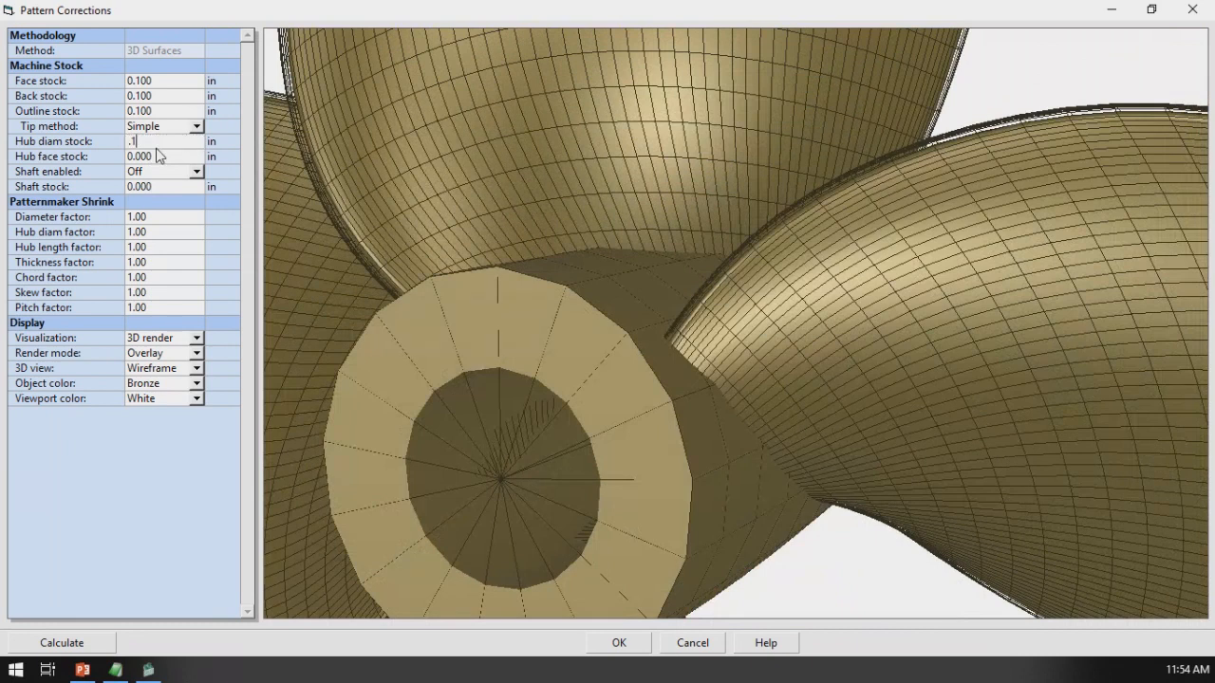
pyautogui.write('20')
pyautogui.press('Return')
pyautogui.click(57, 644)
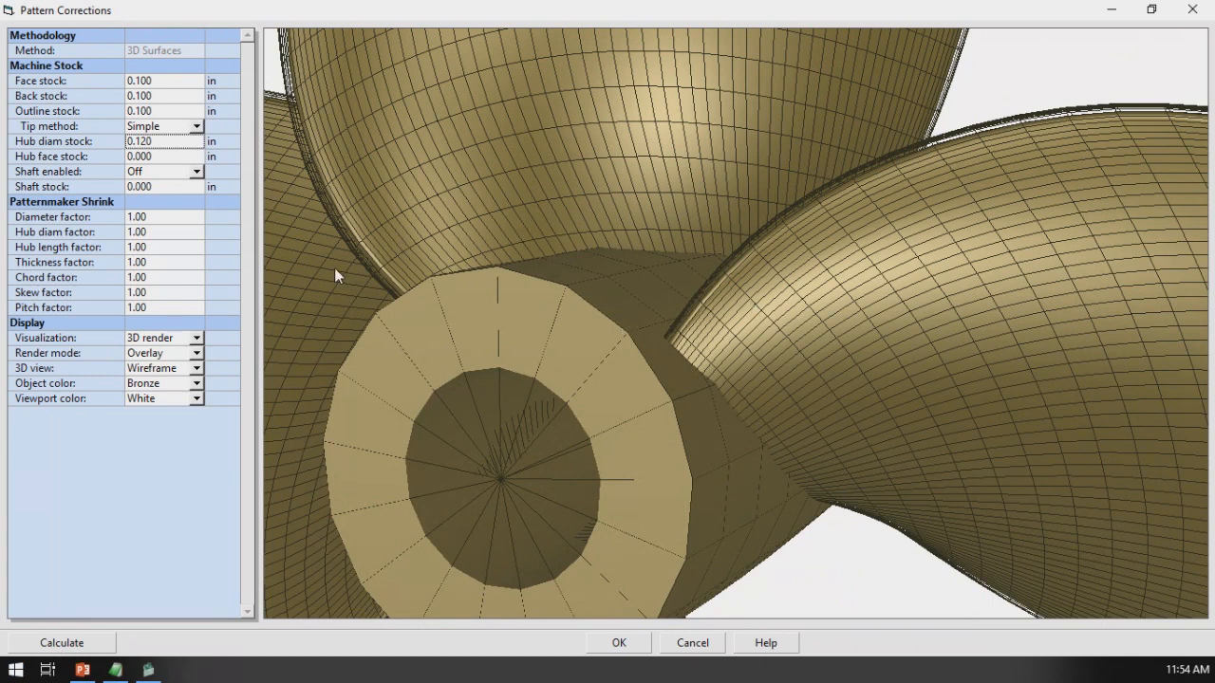
pyautogui.moveTo(632, 316); pyautogui.dragTo(607, 314)
pyautogui.scroll(-5, 653, 409)
pyautogui.moveTo(653, 409); pyautogui.dragTo(734, 303)
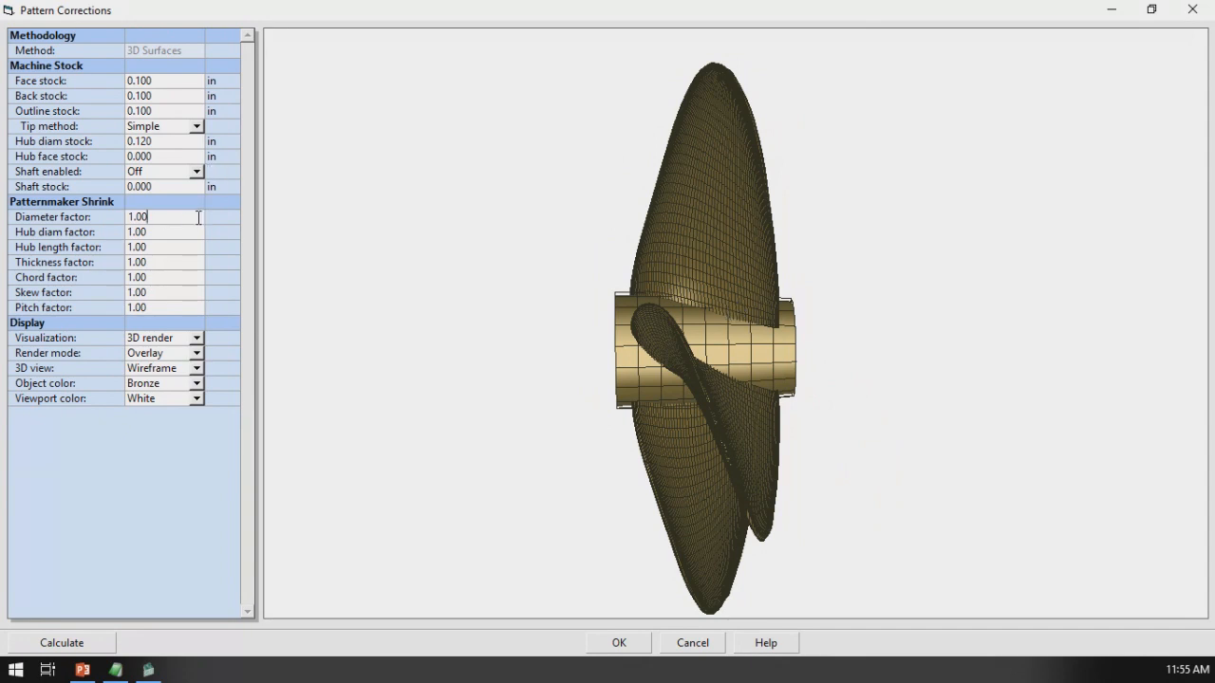
# - Set the patternmaker shrink diameter factor to 1.035, recalculate and inspect the enlarged blade tip
pyautogui.press('BackSpace')
pyautogui.write('35')
pyautogui.press('Return')
pyautogui.moveTo(477, 206); pyautogui.dragTo(542, 193)
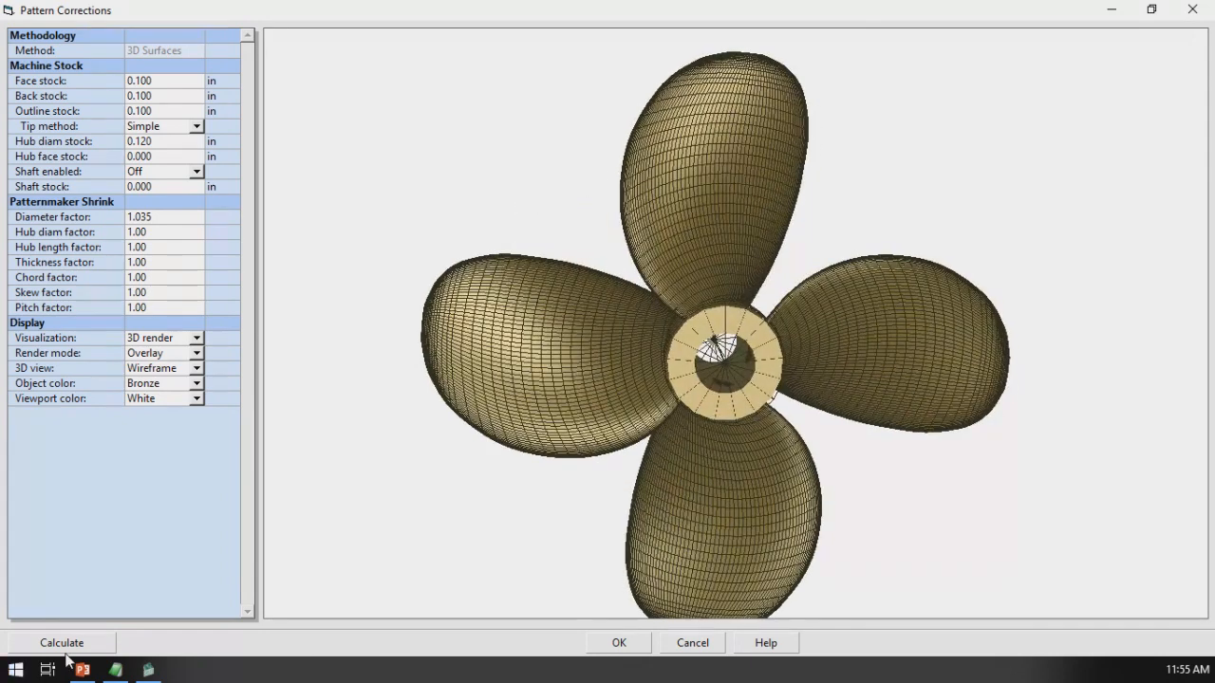
pyautogui.click(176, 220)
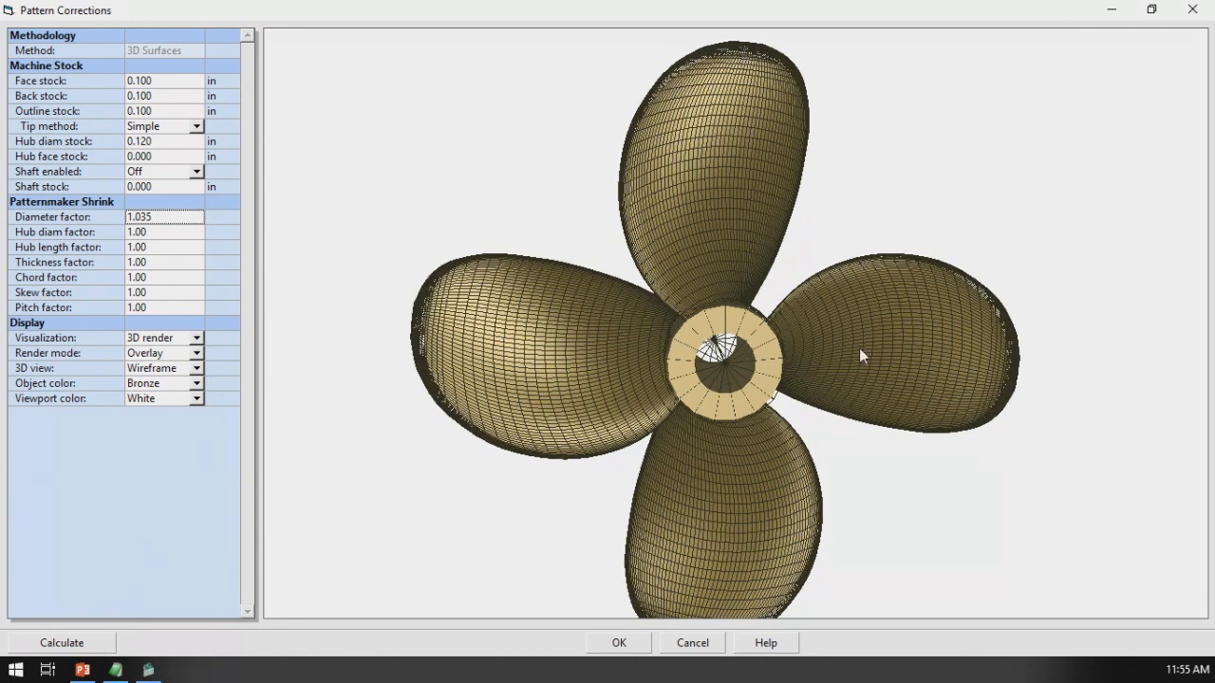
pyautogui.moveTo(818, 348); pyautogui.dragTo(772, 211)
pyautogui.scroll(4, 773, 249)
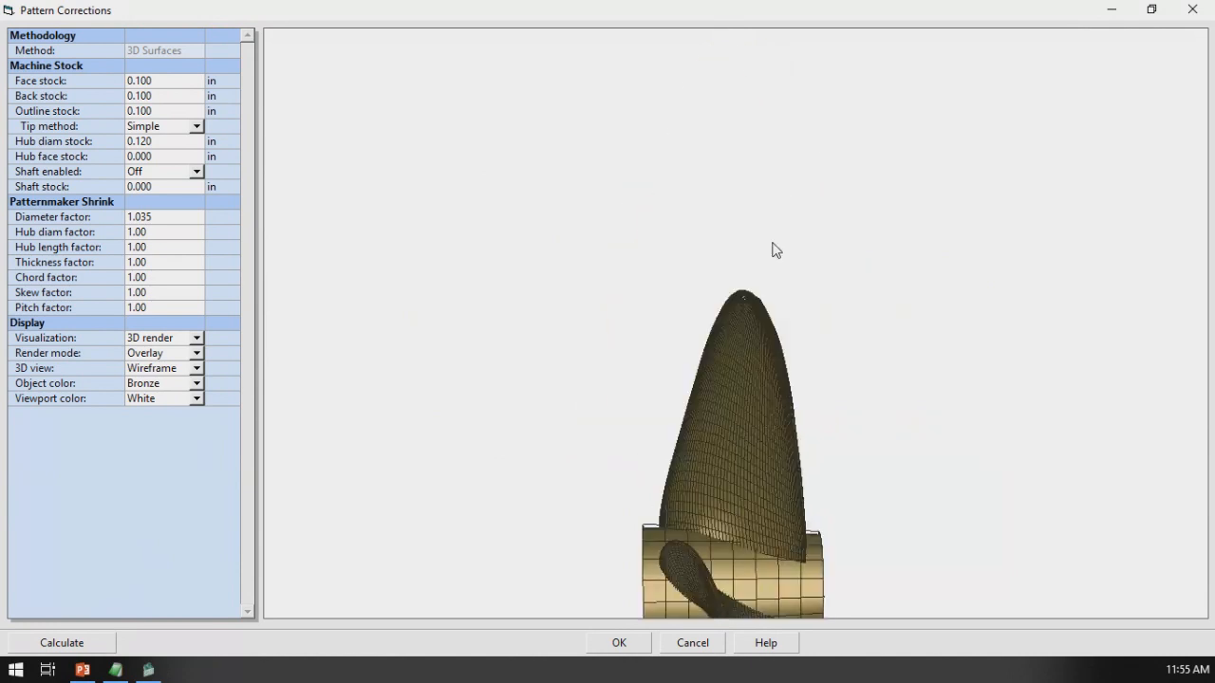
pyautogui.scroll(-4, 771, 256)
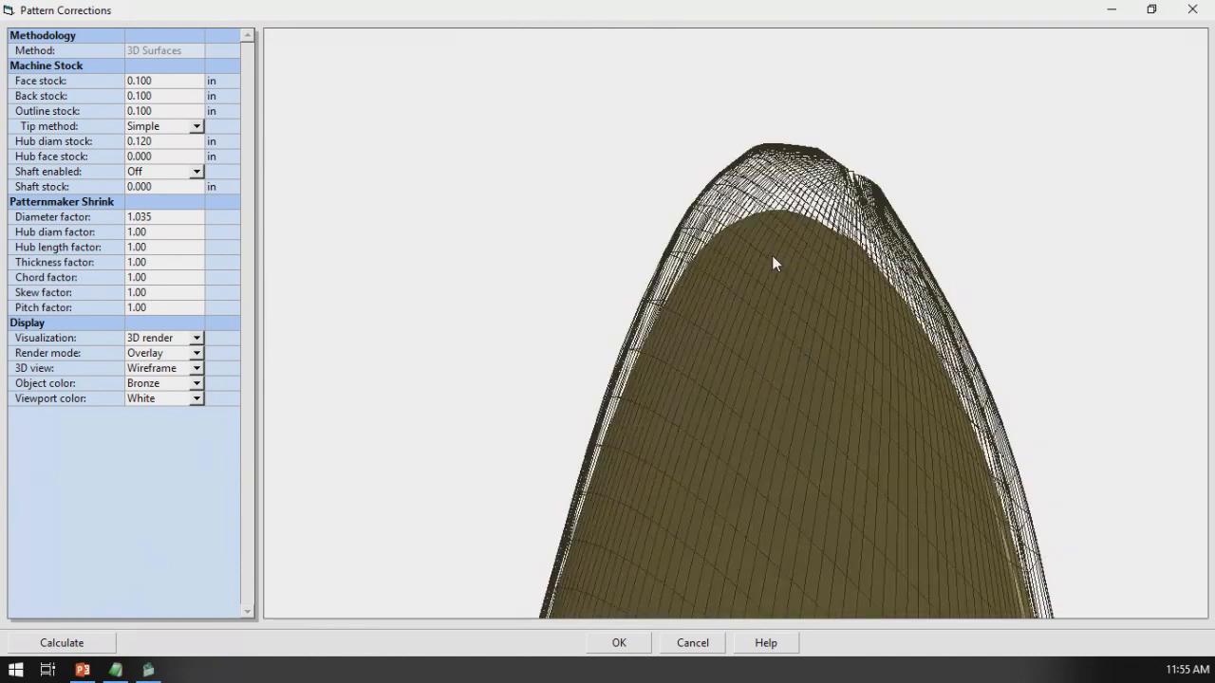
pyautogui.moveTo(796, 258); pyautogui.dragTo(730, 256)
# - Set the shrink thickness factor to 1.035, recalculate and inspect the overlay around the blade tip
pyautogui.click(138, 263)
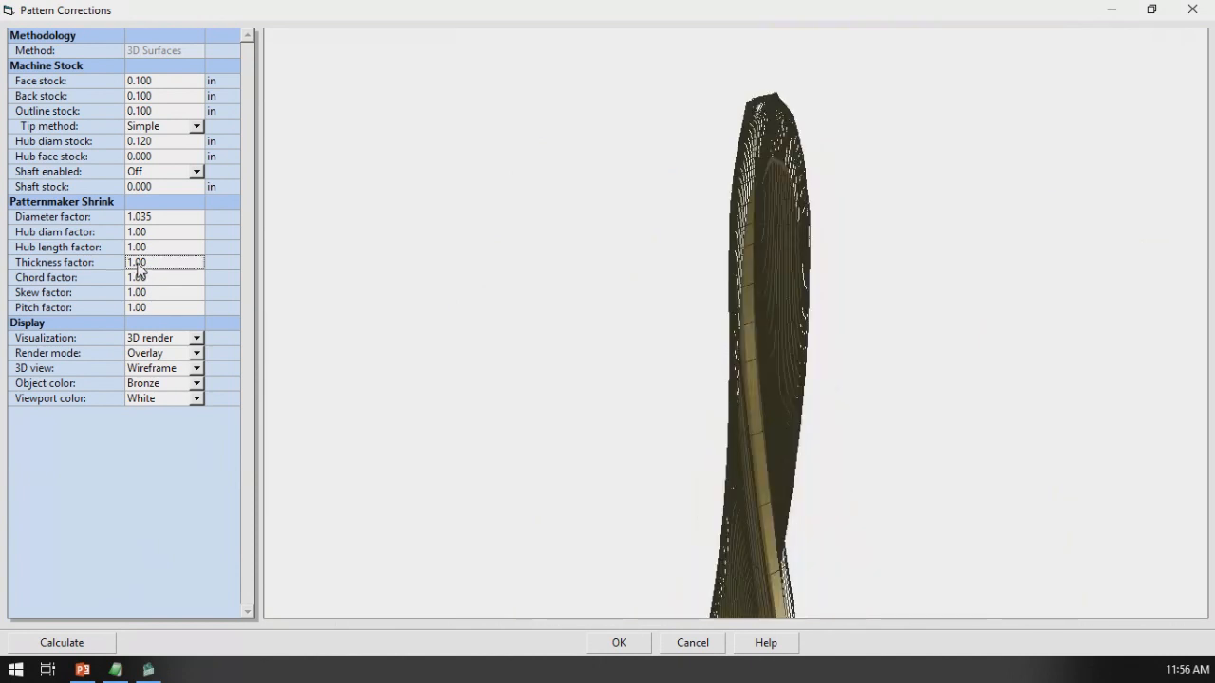
pyautogui.write('1.035')
pyautogui.press('Return')
pyautogui.click(92, 650)
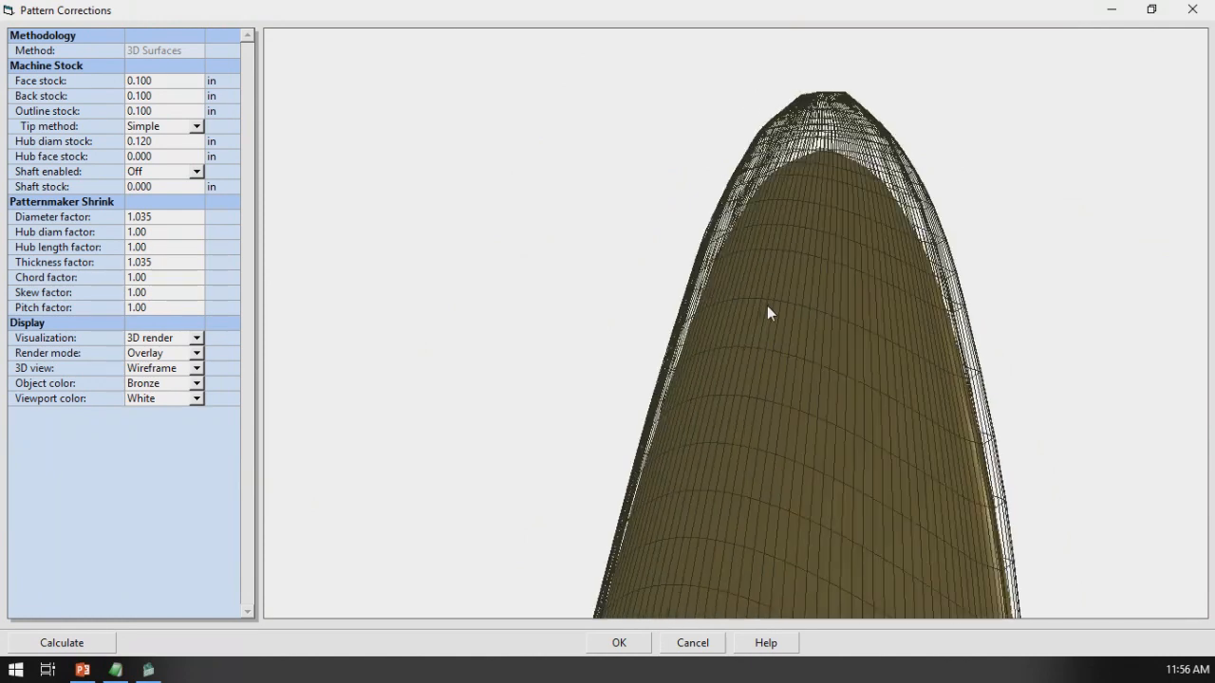
pyautogui.moveTo(747, 303); pyautogui.dragTo(830, 362)
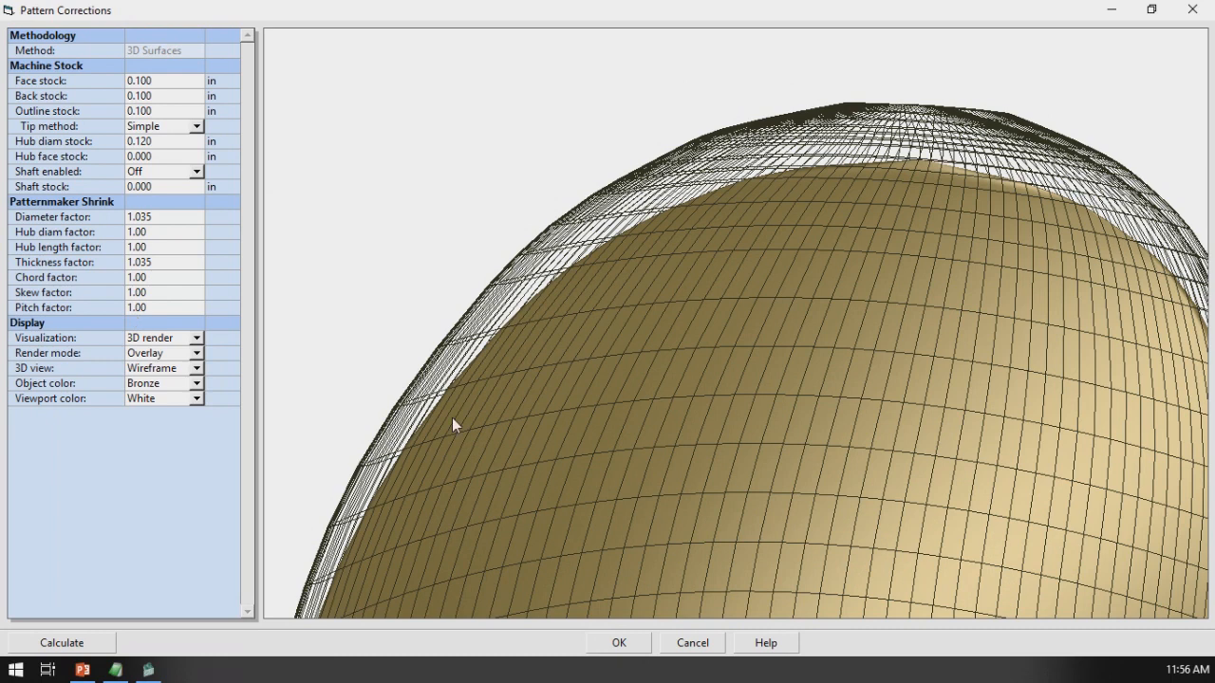
pyautogui.moveTo(567, 451); pyautogui.dragTo(572, 453)
pyautogui.scroll(-5, 572, 452)
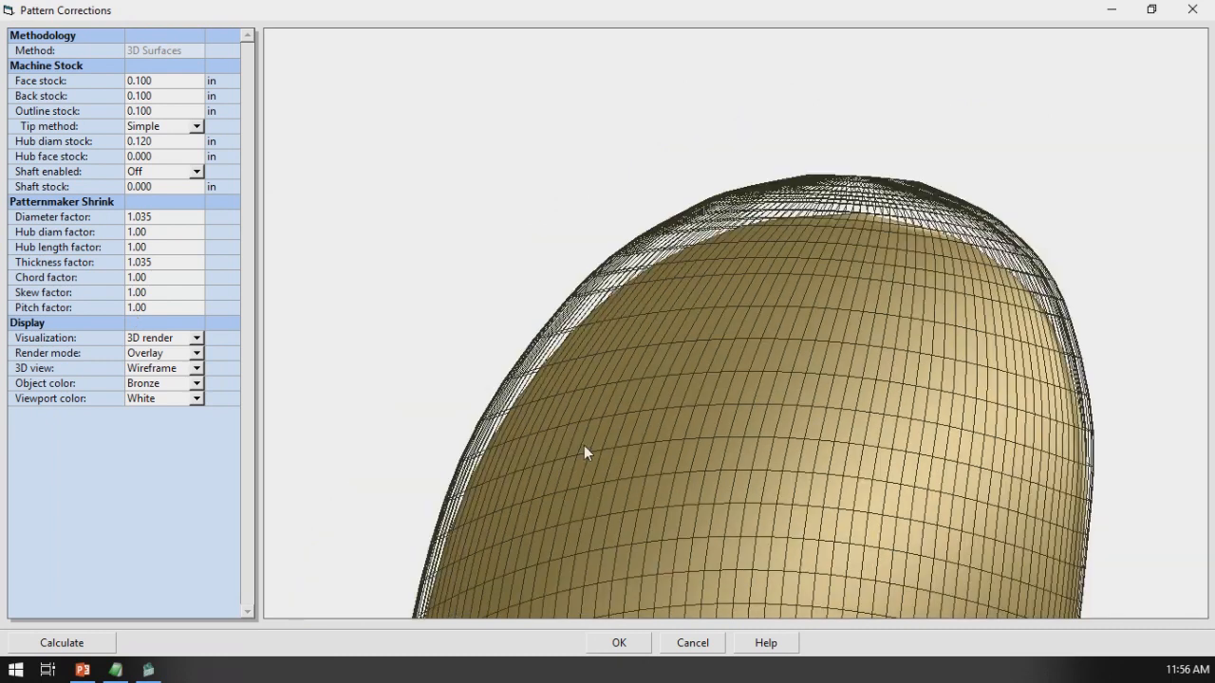
# - Set the shrink pitch factor to 1.035 and review the whole propeller from several sides
pyautogui.click(145, 306)
pyautogui.click(152, 306)
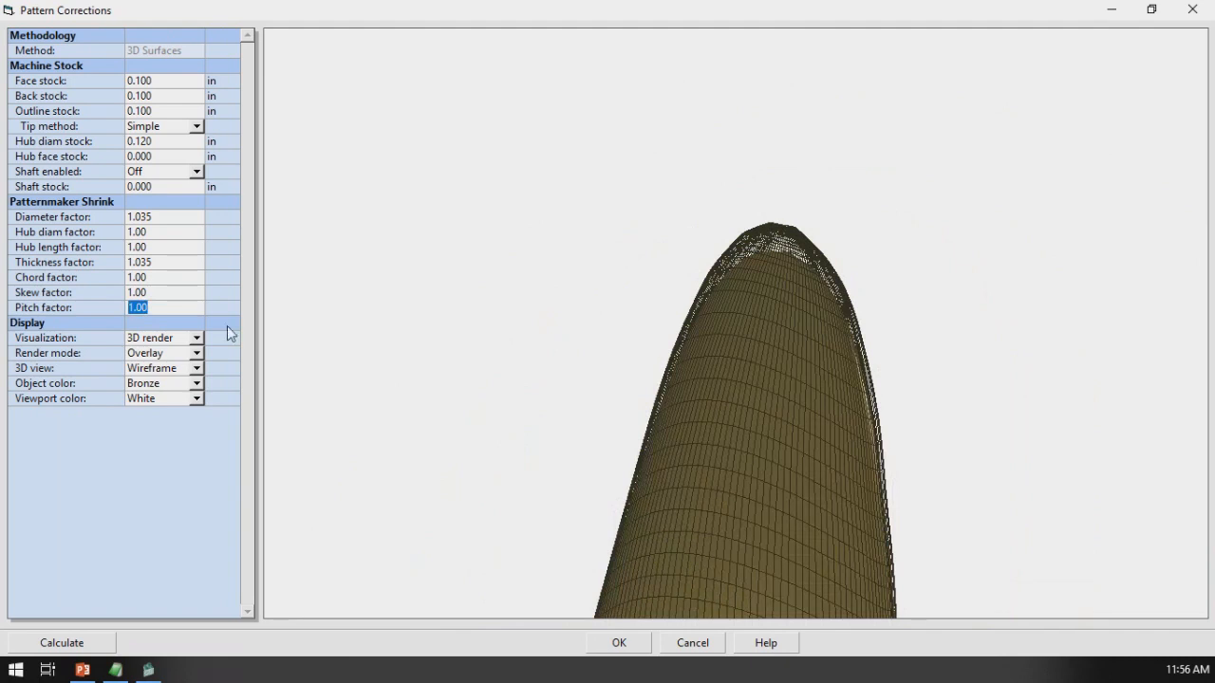
pyautogui.write('1.035')
pyautogui.press('Return')
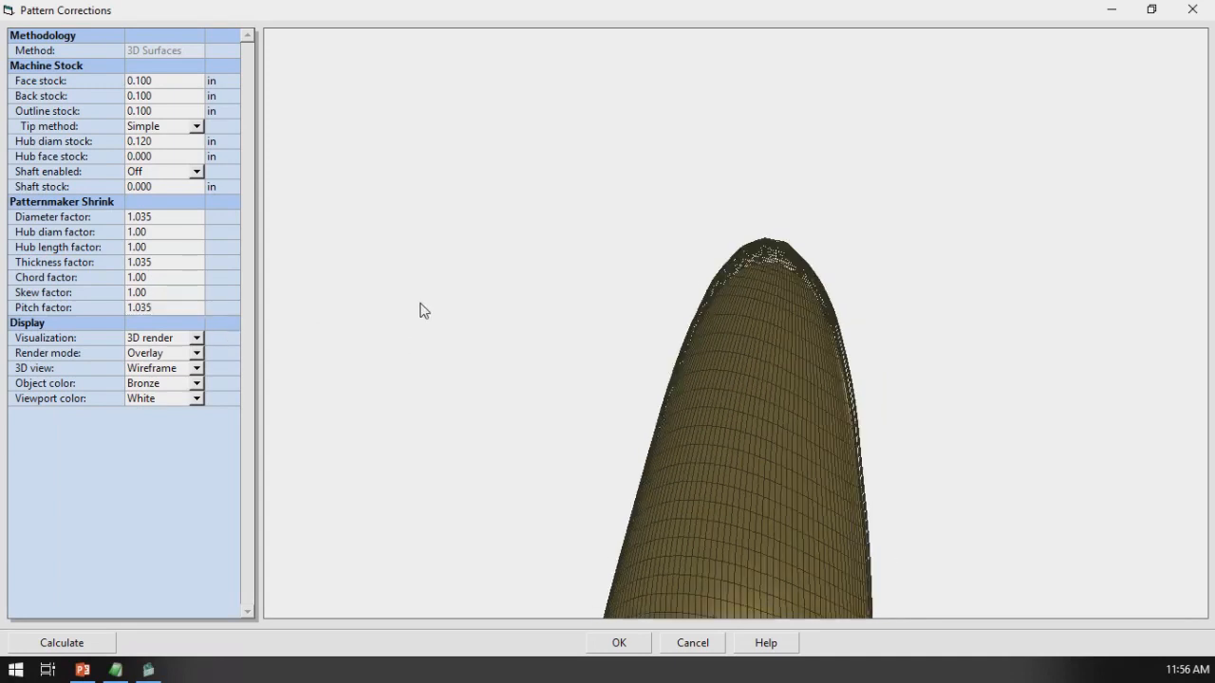
pyautogui.moveTo(508, 429); pyautogui.dragTo(571, 402)
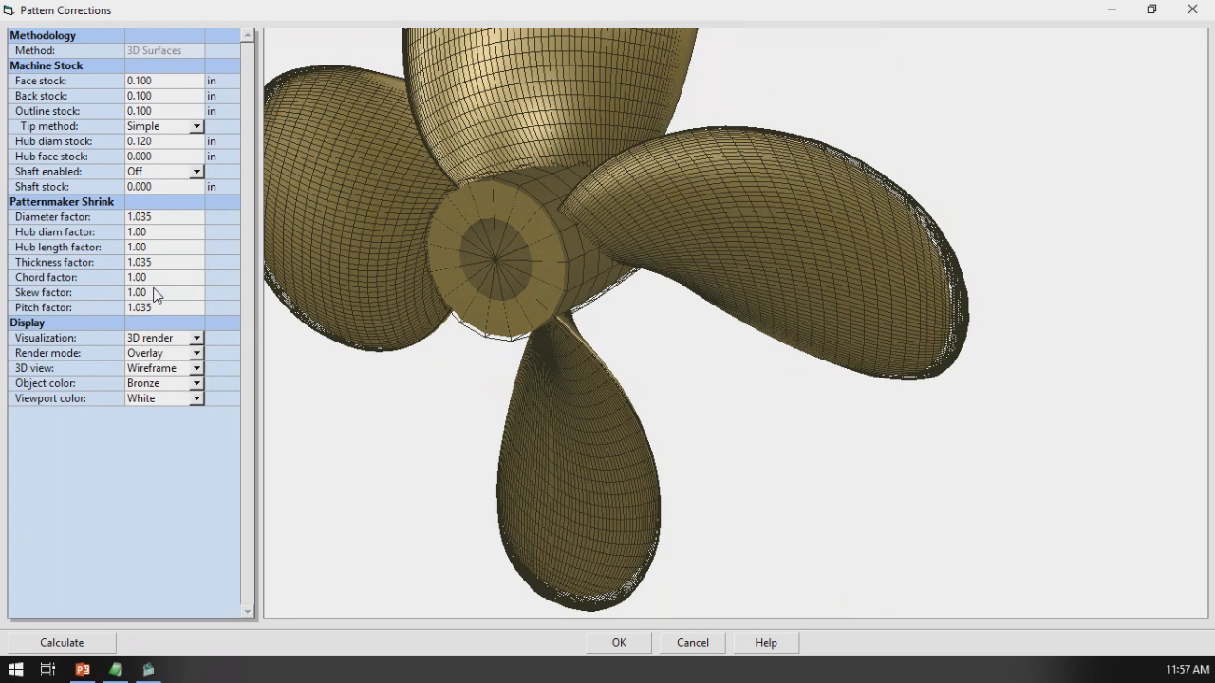
pyautogui.moveTo(403, 272); pyautogui.dragTo(488, 274)
pyautogui.scroll(-3, 469, 297)
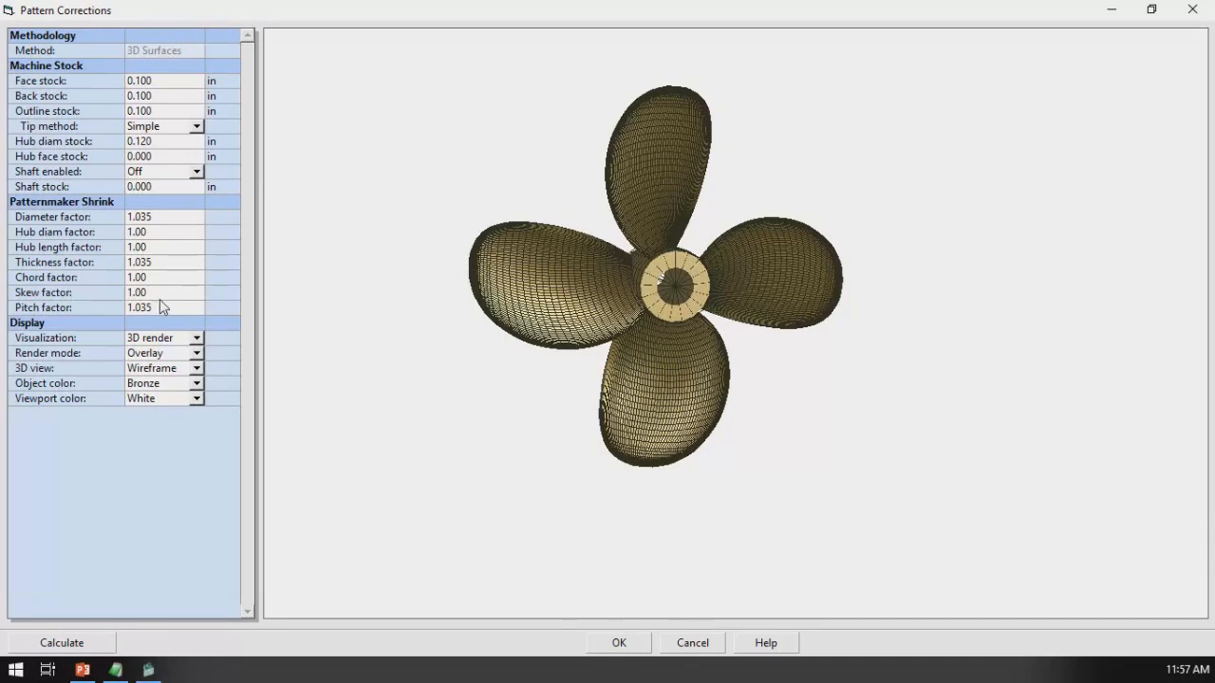
pyautogui.moveTo(725, 186); pyautogui.dragTo(667, 186)
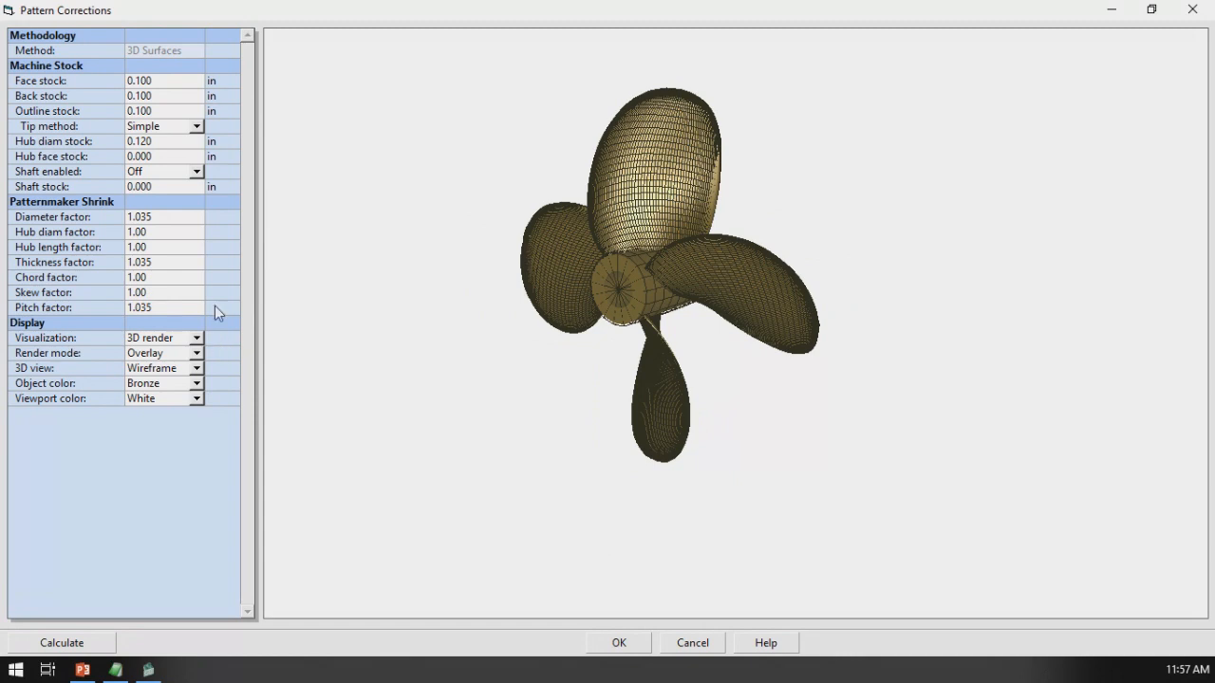
# - Switch the 3D view of the pattern overlay to Solid, keeping the Overlay render mode
pyautogui.click(196, 354)
pyautogui.click(197, 356)
pyautogui.moveTo(854, 212); pyautogui.dragTo(707, 223)
pyautogui.click(196, 376)
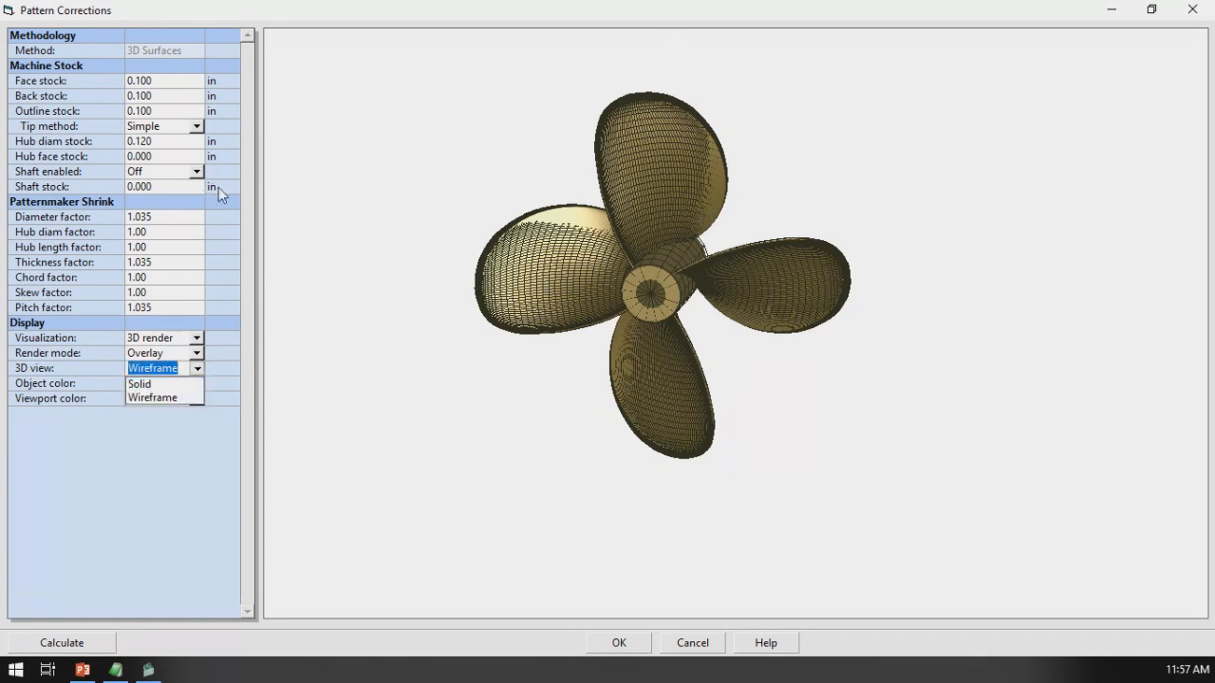
pyautogui.press('Up')
pyautogui.press('Return')
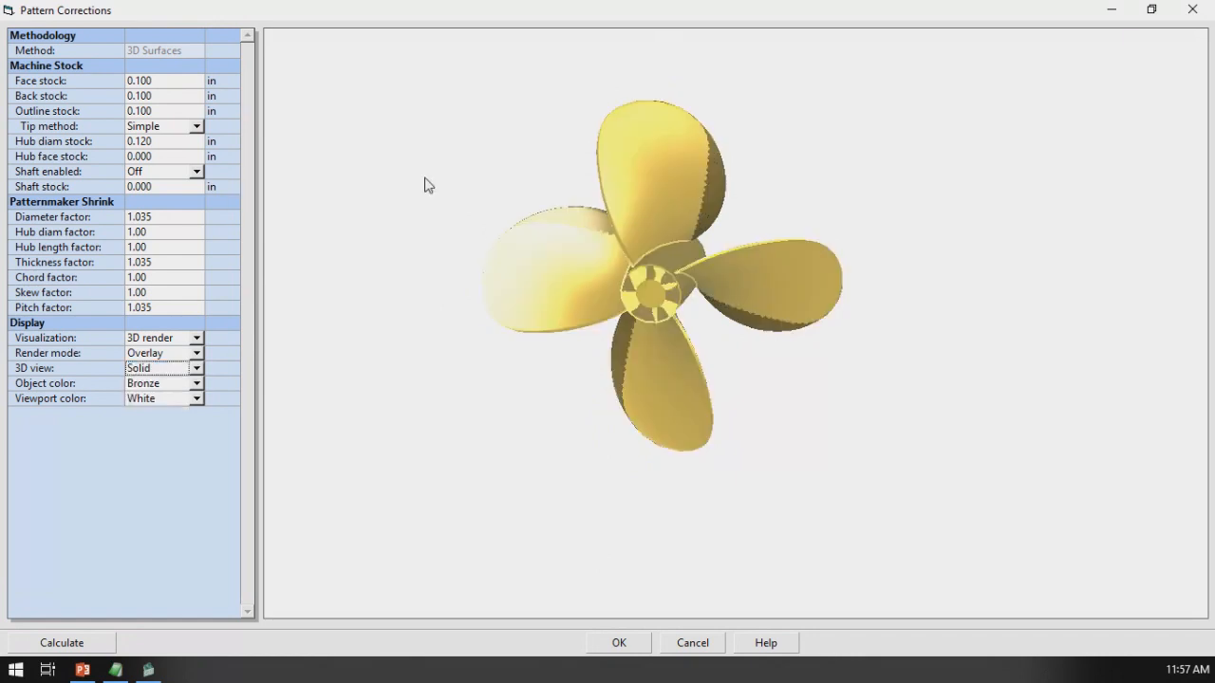
# - Examine the solid overlay at the hub and blades from several sides, then start accepting the corrections but decline to save and continue
pyautogui.moveTo(586, 203); pyautogui.dragTo(448, 216)
pyautogui.scroll(5, 540, 180)
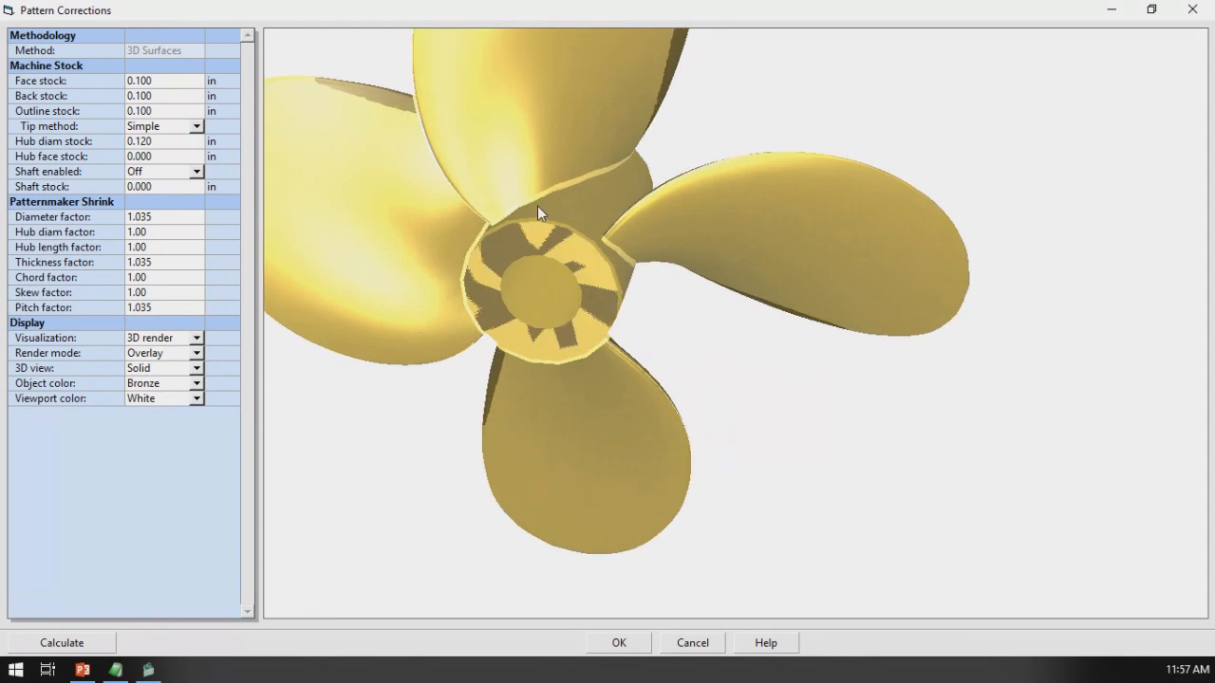
pyautogui.moveTo(539, 227)
pyautogui.mouseDown()
pyautogui.moveTo(515, 217)
pyautogui.moveTo(527, 224)
pyautogui.mouseUp()
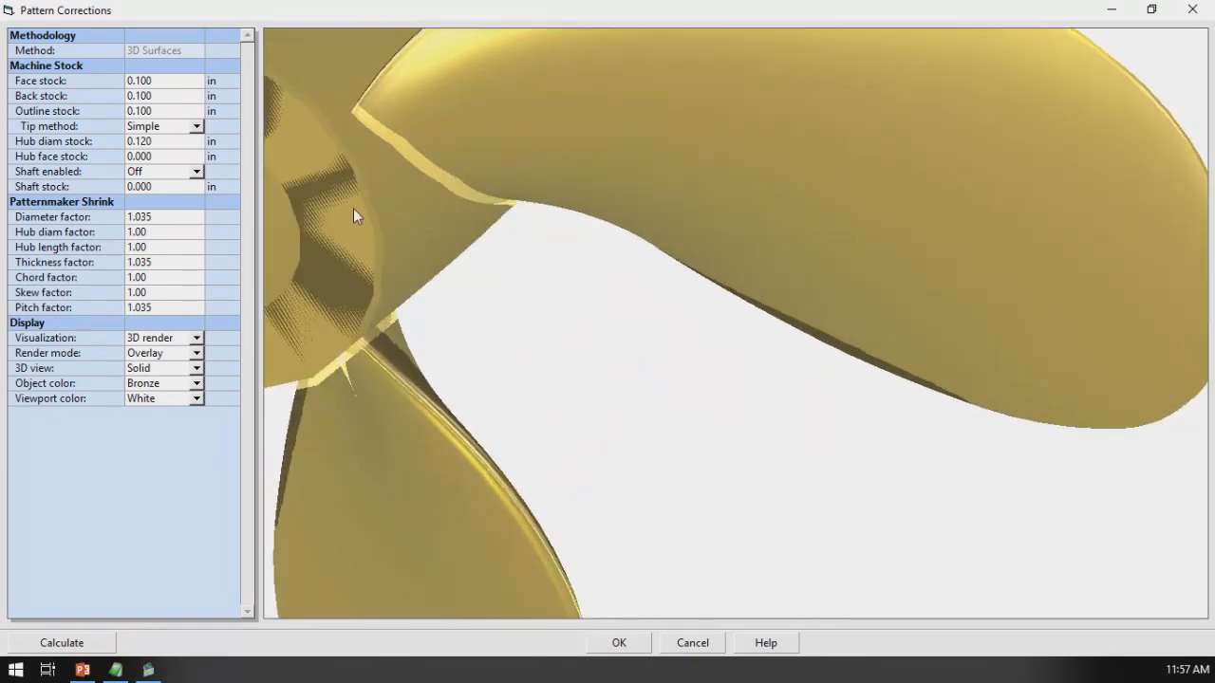
pyautogui.scroll(-5, 749, 428)
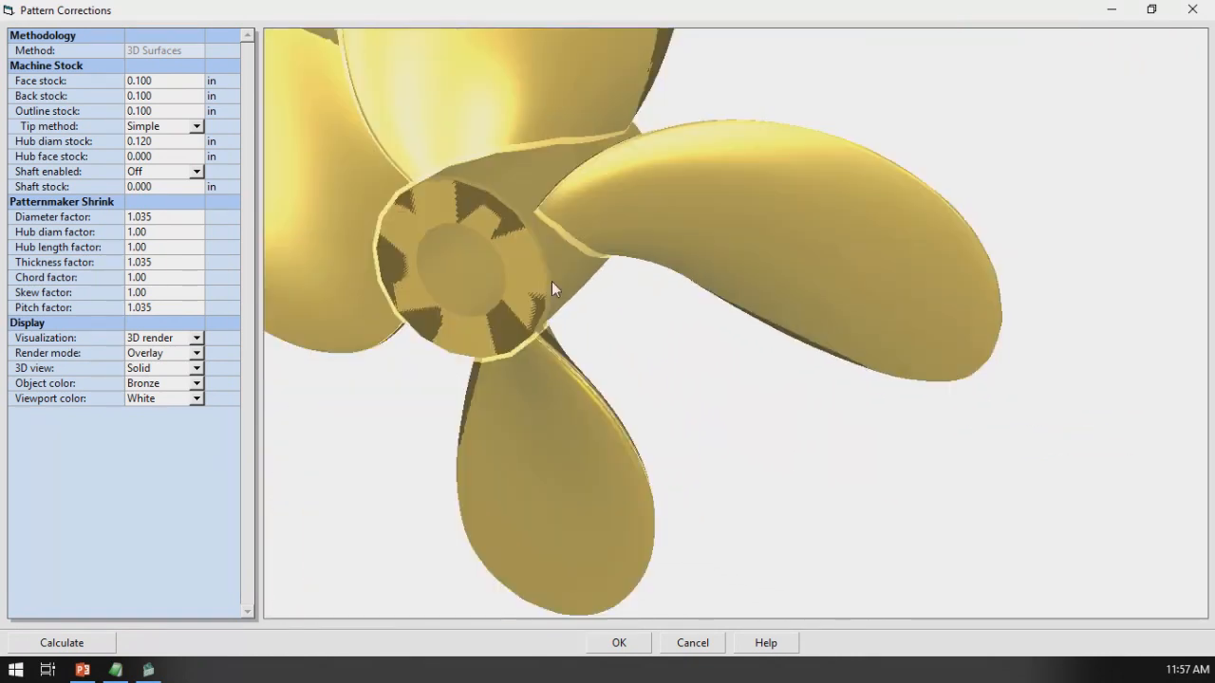
pyautogui.scroll(1, 553, 288)
pyautogui.scroll(-3, 557, 288)
pyautogui.moveTo(625, 234); pyautogui.dragTo(575, 225)
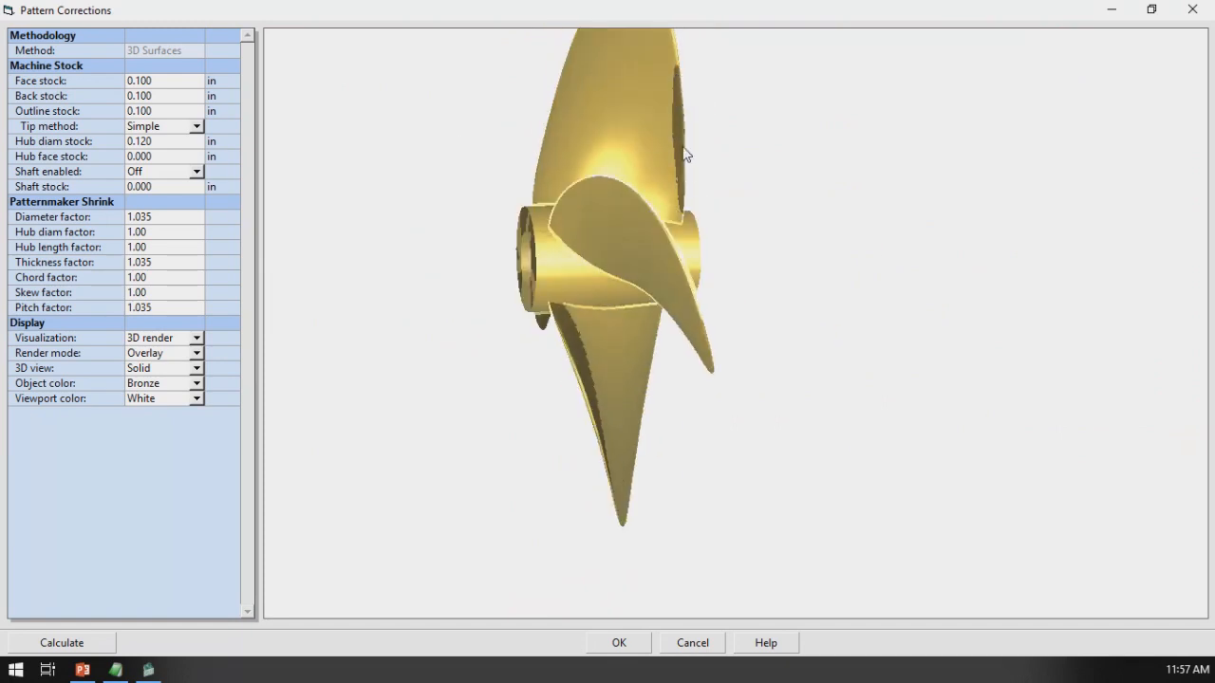
pyautogui.moveTo(678, 97); pyautogui.dragTo(560, 119)
pyautogui.moveTo(575, 128); pyautogui.dragTo(637, 165)
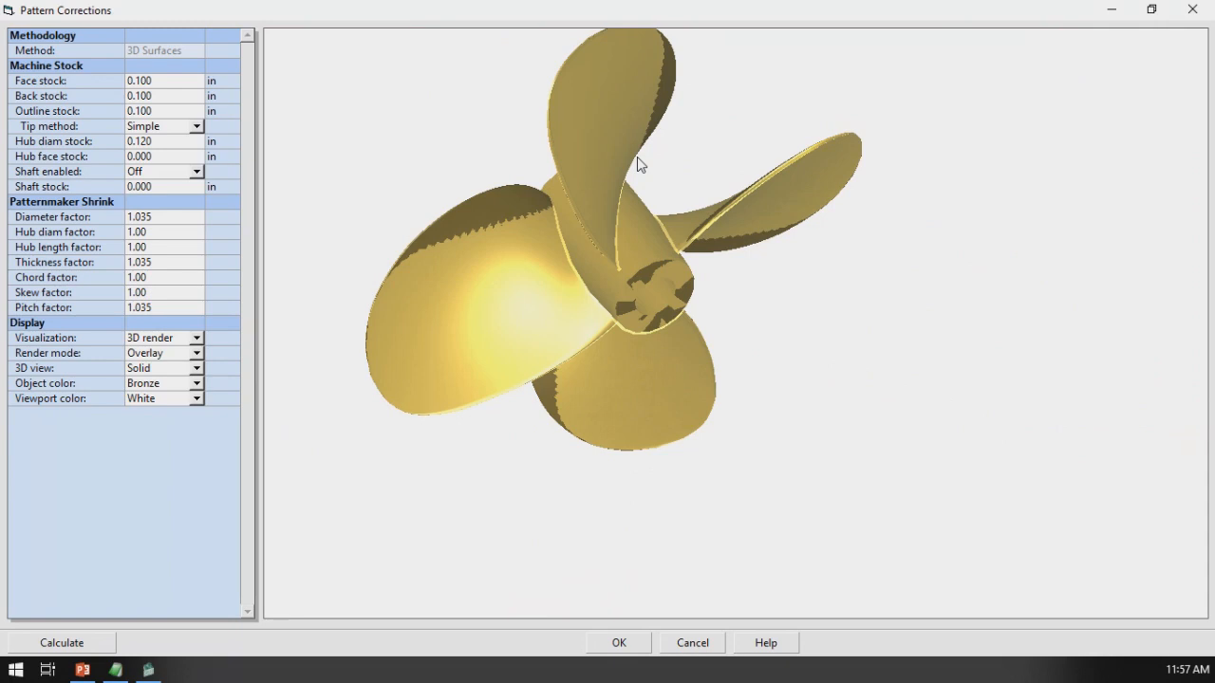
pyautogui.moveTo(637, 157); pyautogui.dragTo(591, 127)
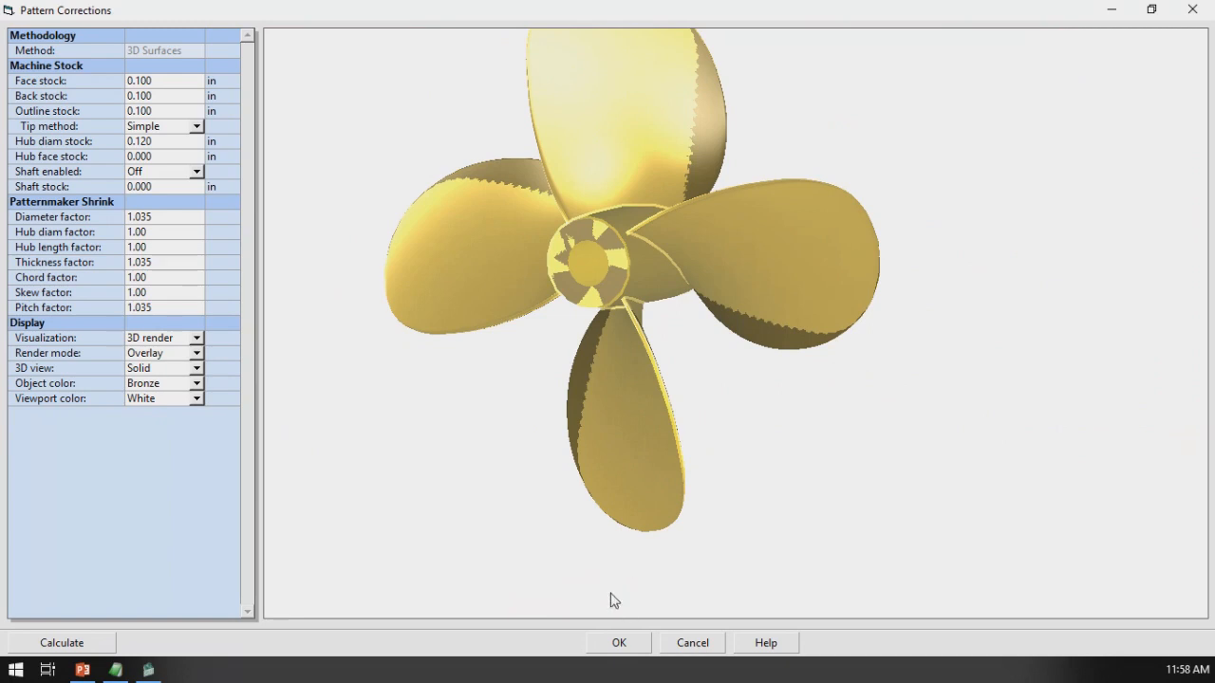
pyautogui.click(615, 644)
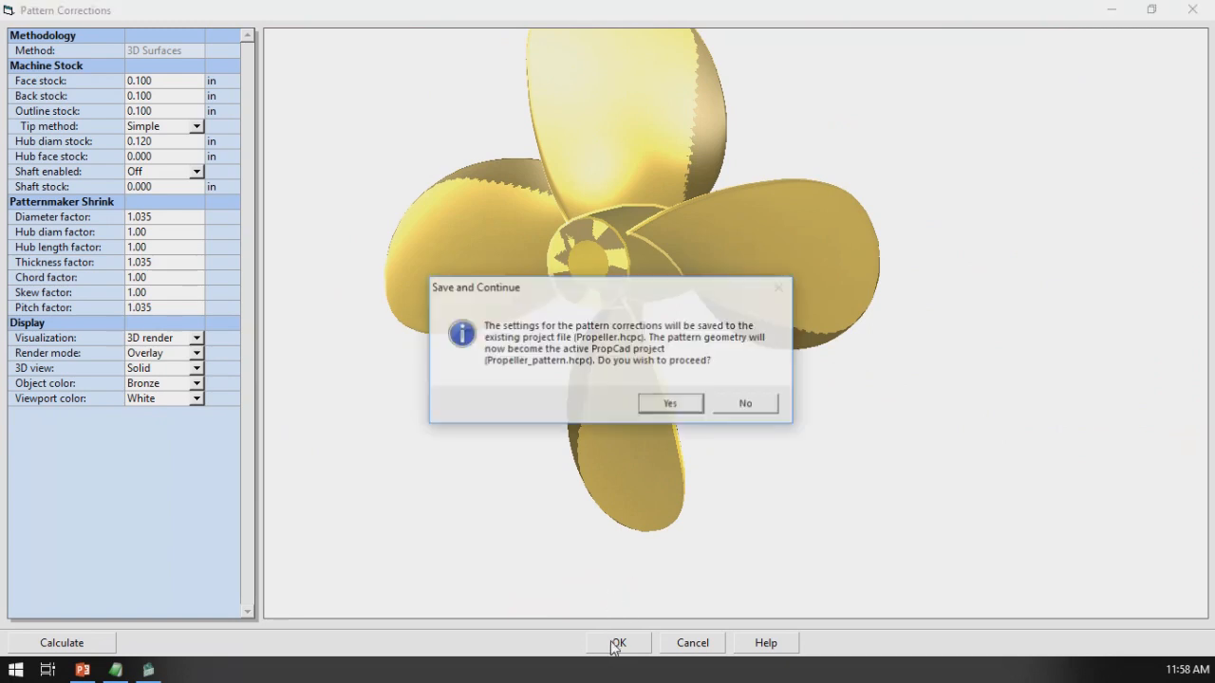
pyautogui.click(757, 408)
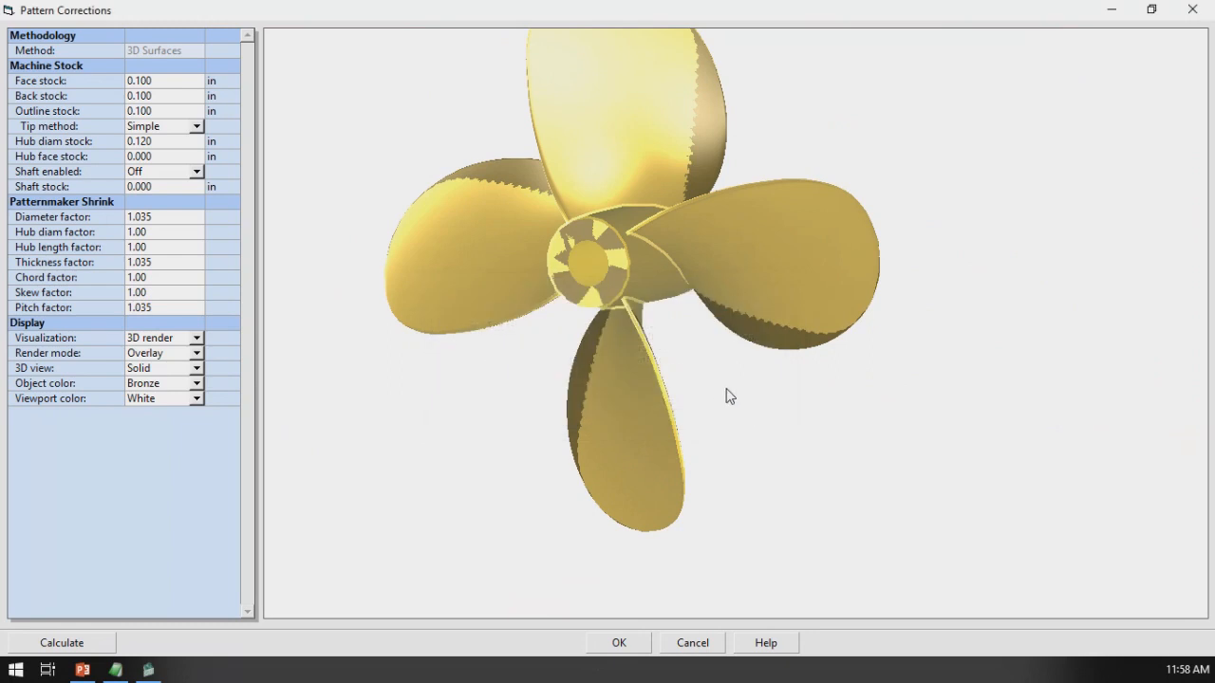